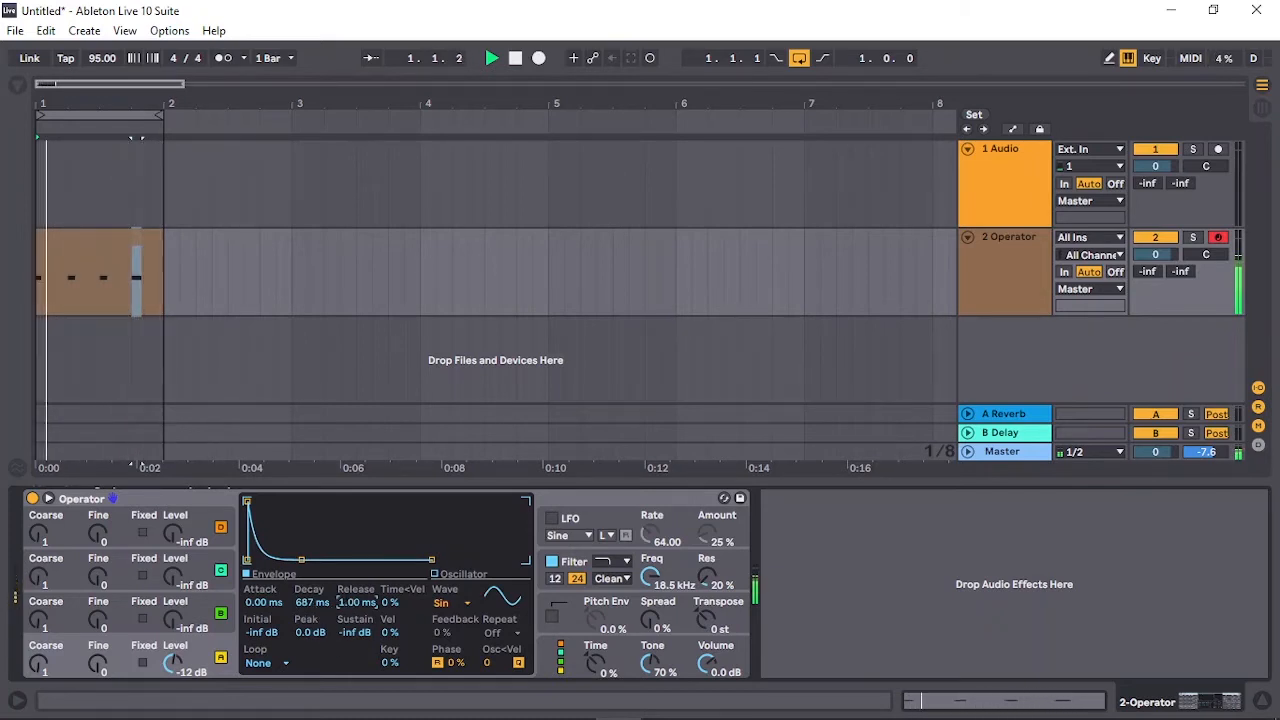
Step: Shorten oscillator A's envelope decay to 146 ms
left_click_drag(312, 602, 312, 631)
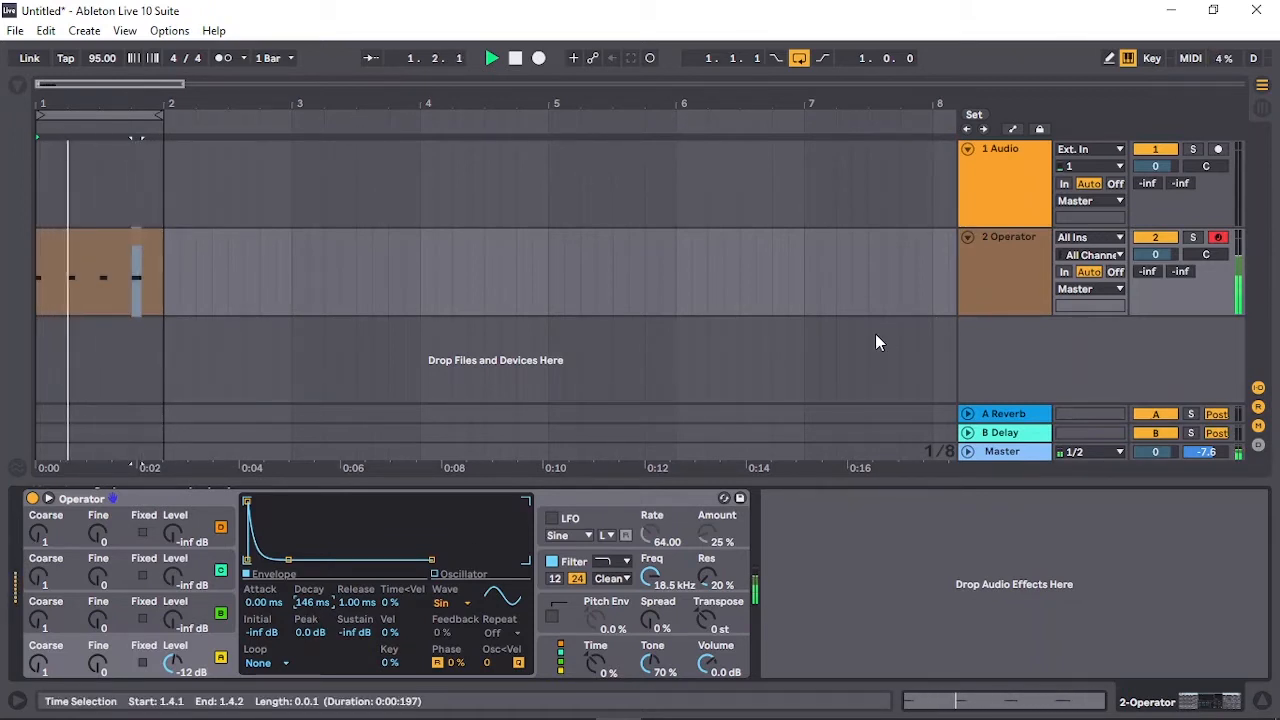
left_click(573, 616)
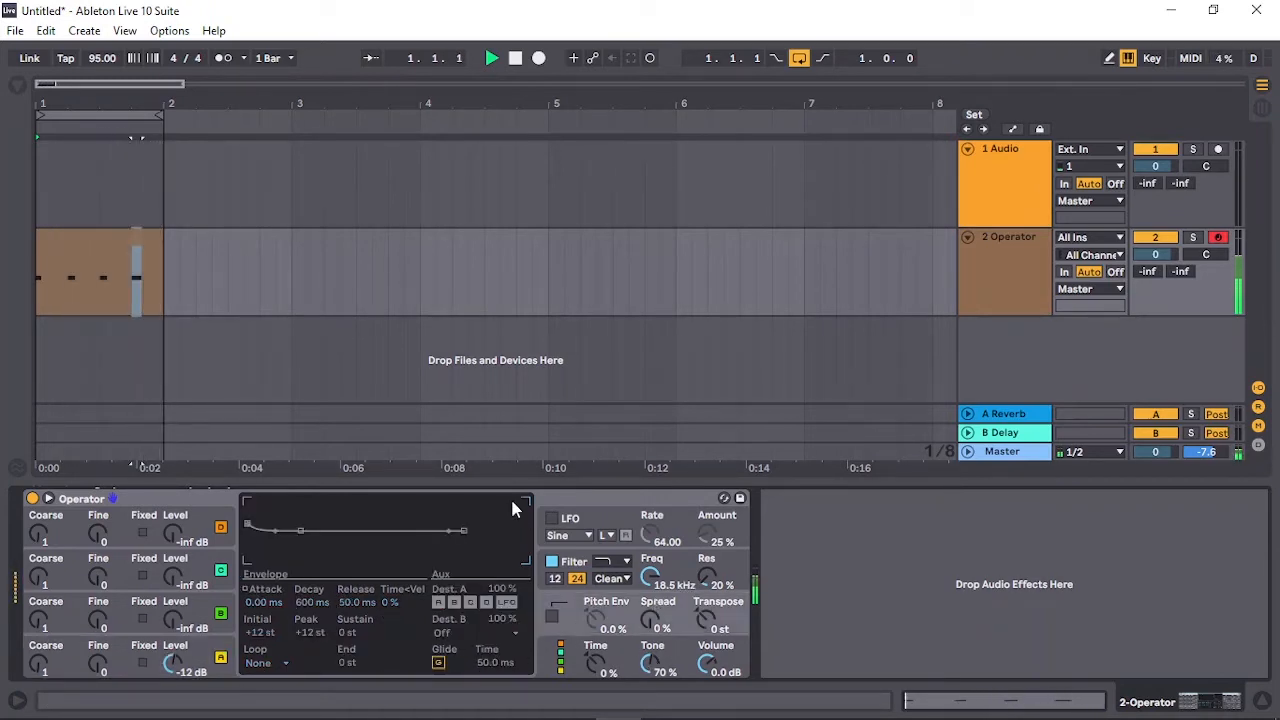
left_click(202, 672)
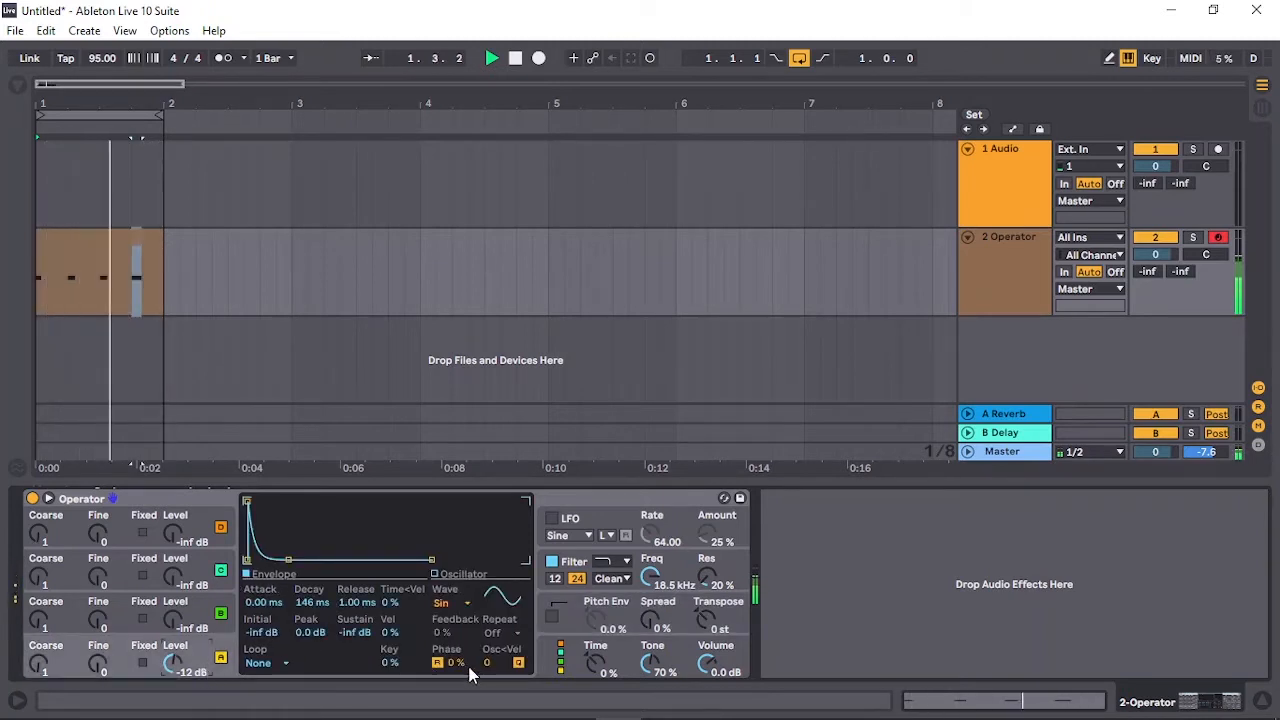
Step: Enable Operator's pitch envelope with a peak of +48 st and an amount of 95 %
left_click(568, 626)
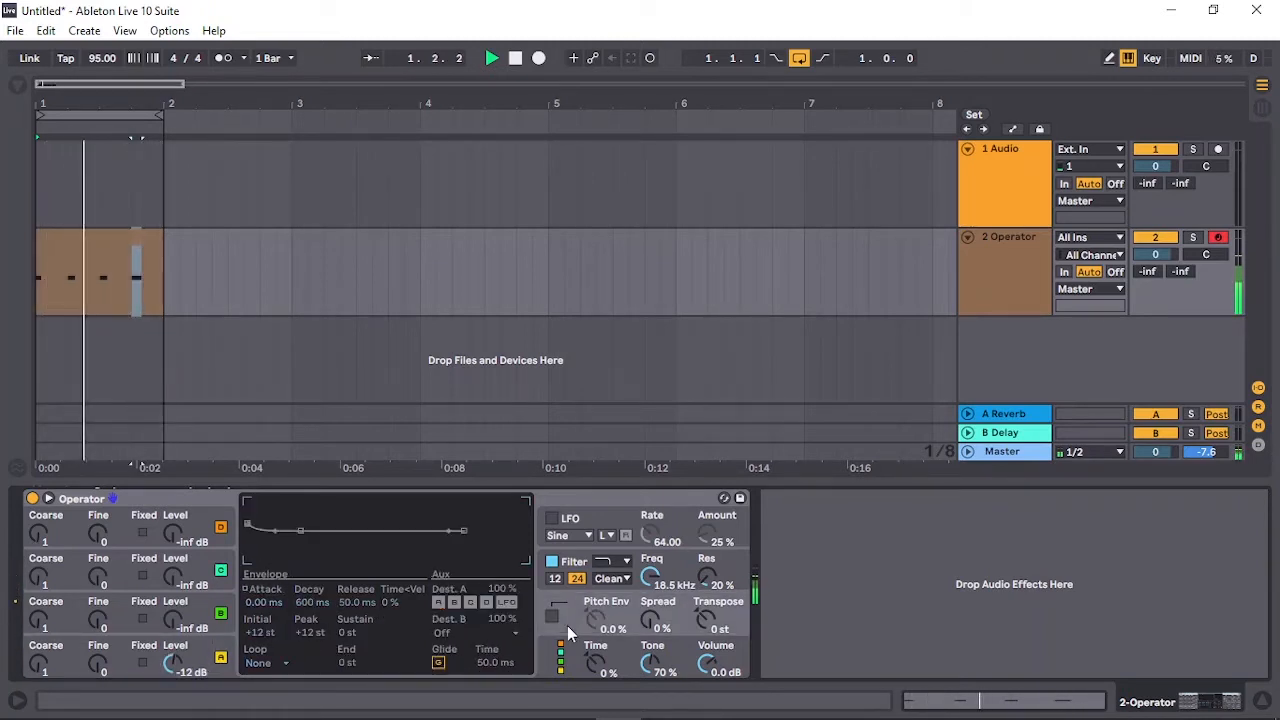
left_click(552, 618)
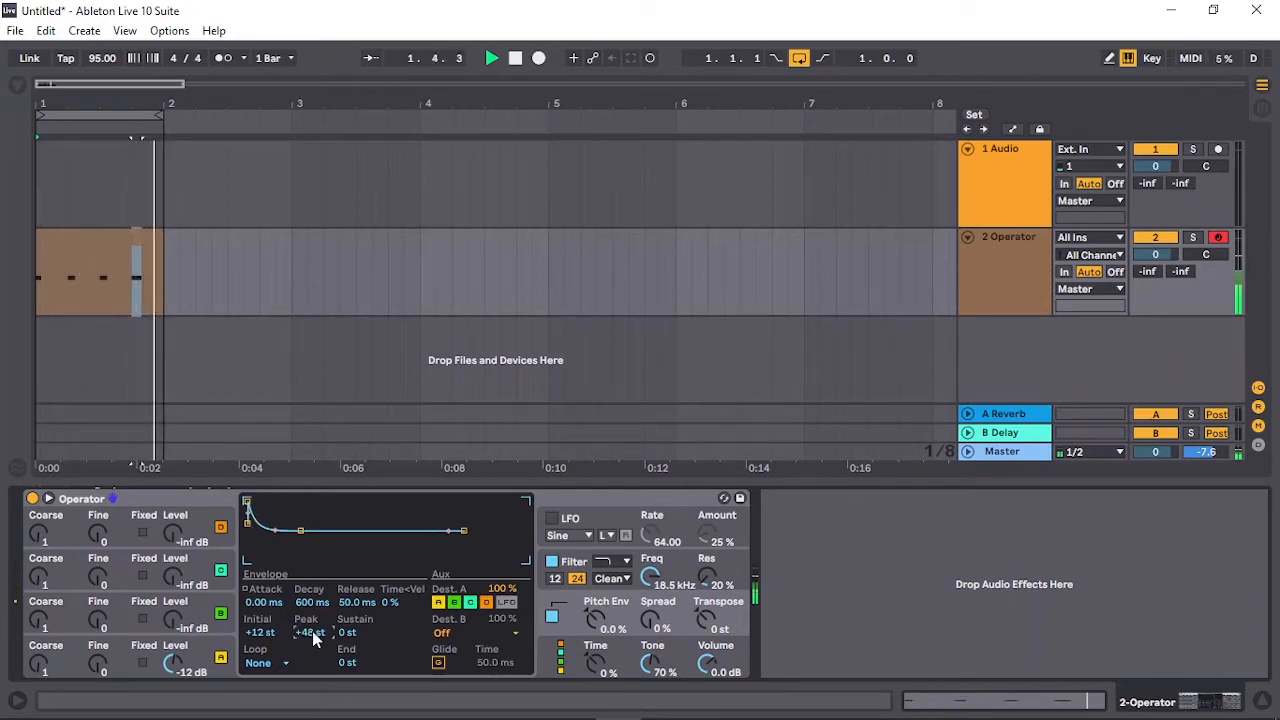
left_click_drag(313, 640, 313, 600)
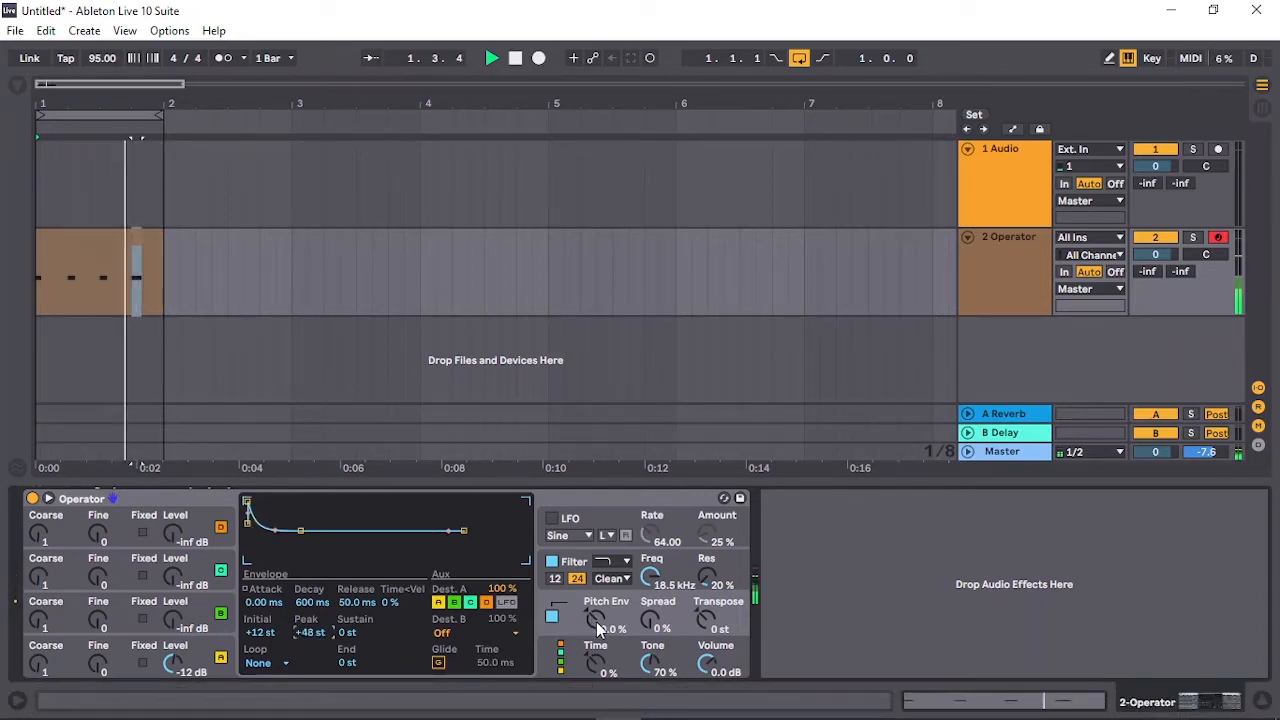
left_click_drag(596, 621, 596, 560)
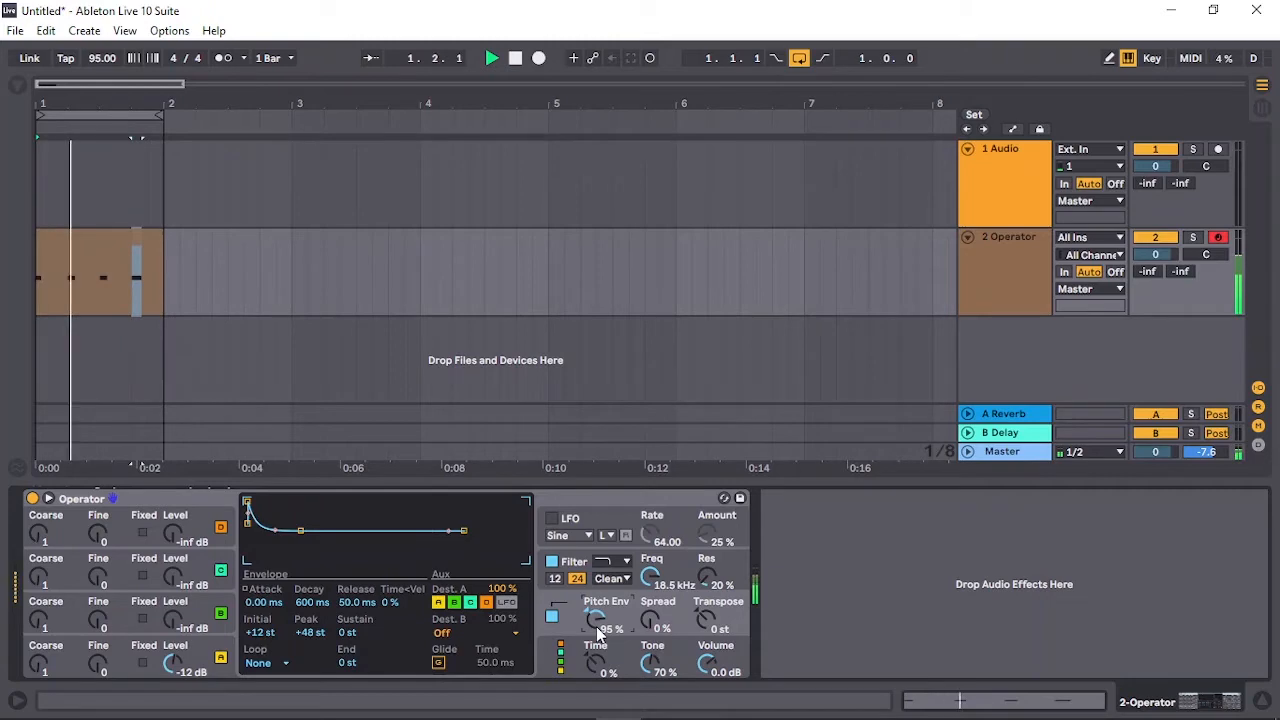
Step: Transpose all the C3 notes in the Operator clip down two octaves to C1 and return to the Operator device
left_click(104, 248)
double_click(104, 248)
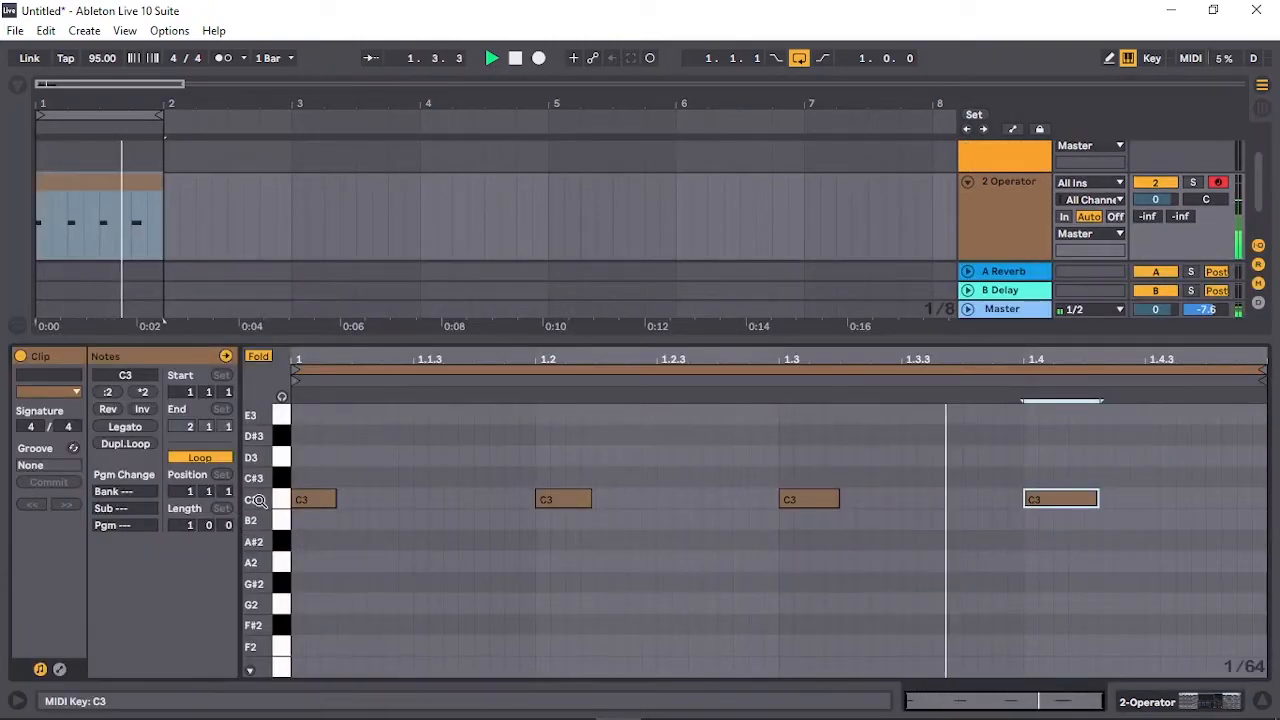
left_click(282, 499)
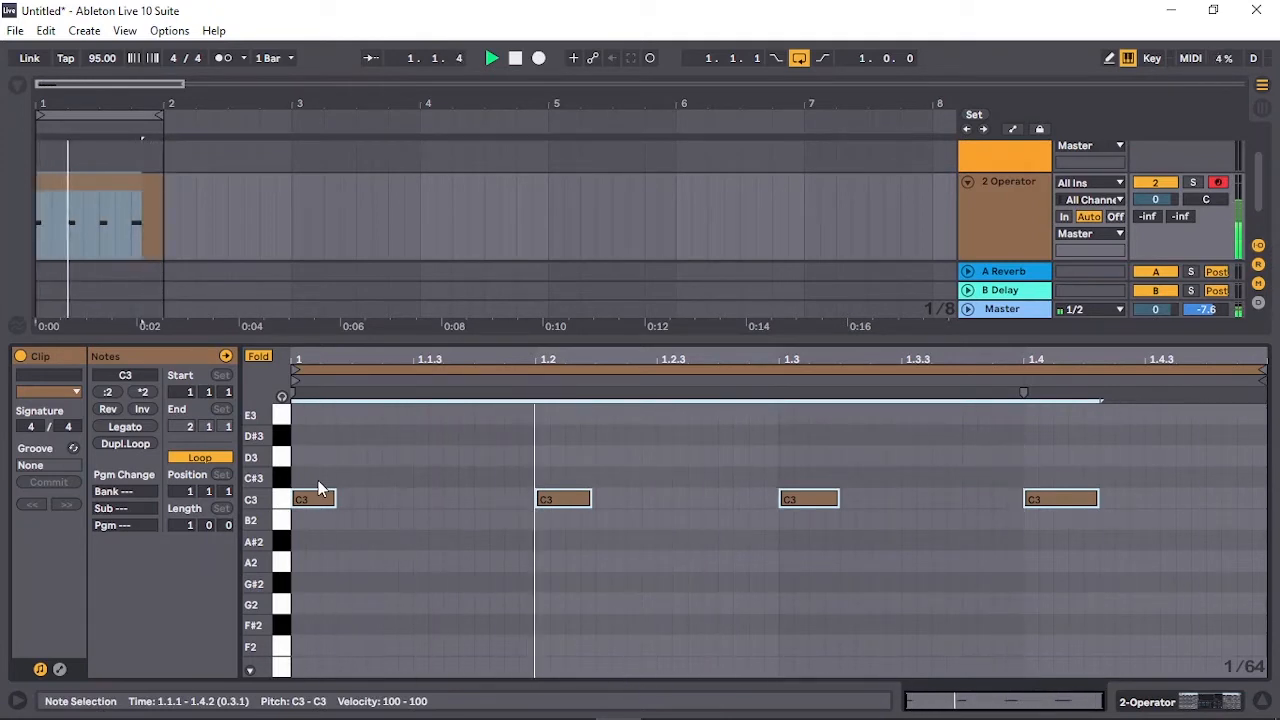
key("shift+Down")
key("shift+Down")
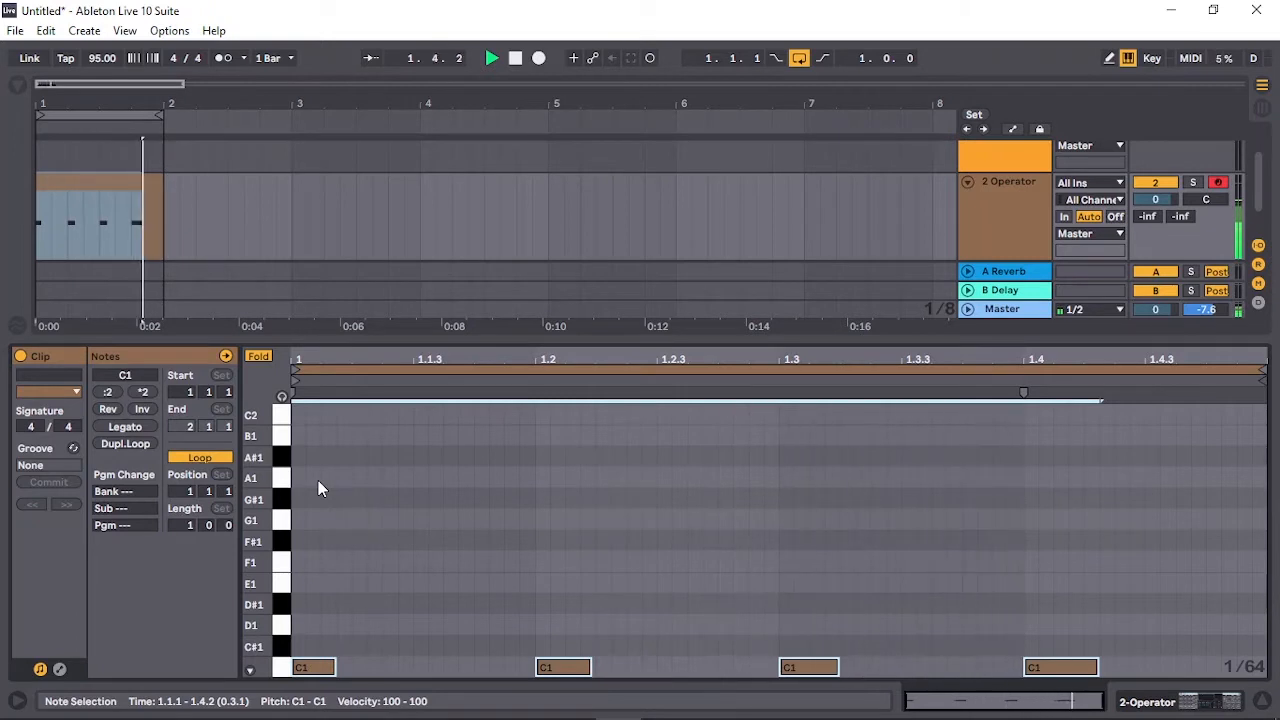
key("shift+Tab")
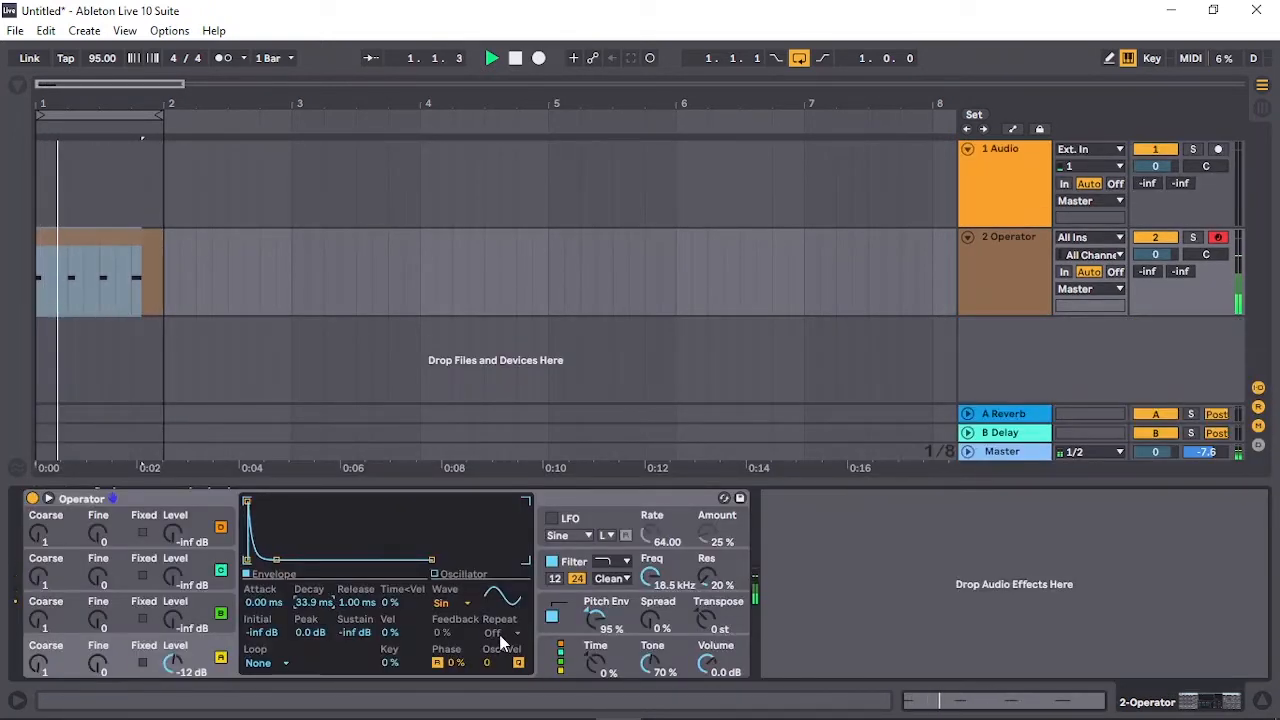
Step: Set the pitch envelope's decay to 14.4 ms and its release to 3.63 ms
left_click(622, 612)
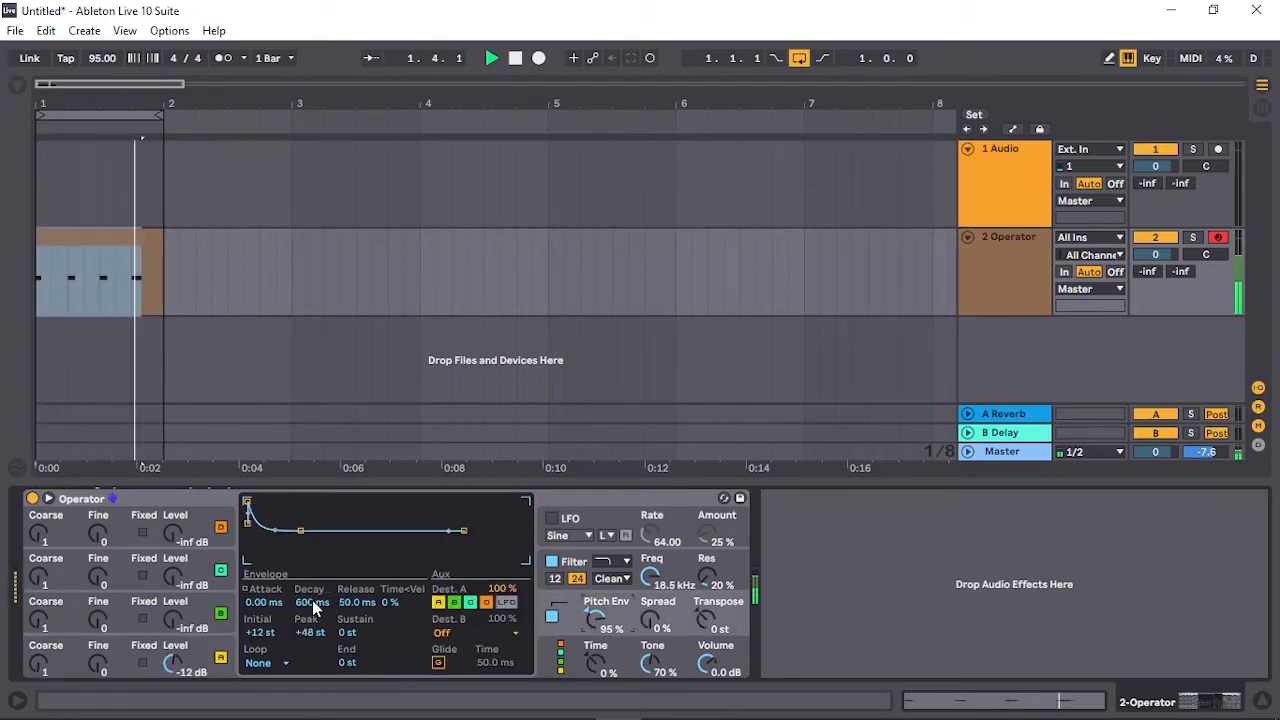
left_click_drag(312, 600, 312, 646)
left_click_drag(357, 603, 357, 643)
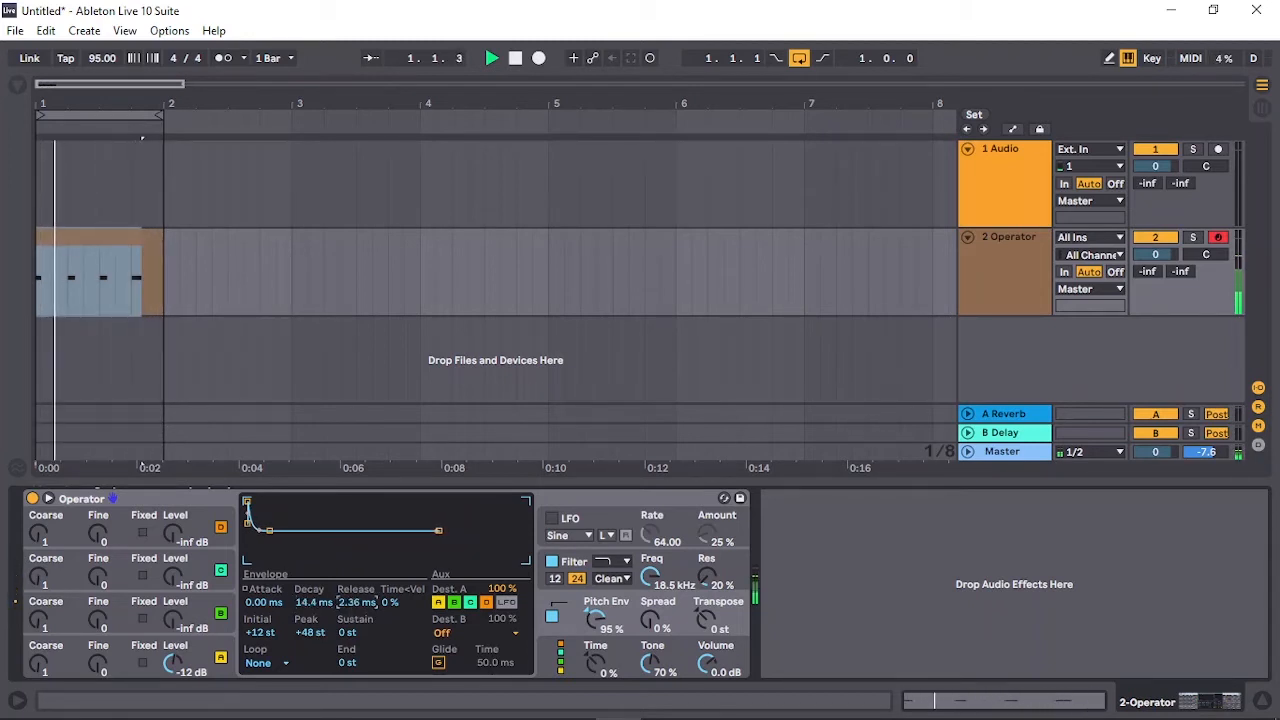
left_click_drag(349, 632, 350, 637)
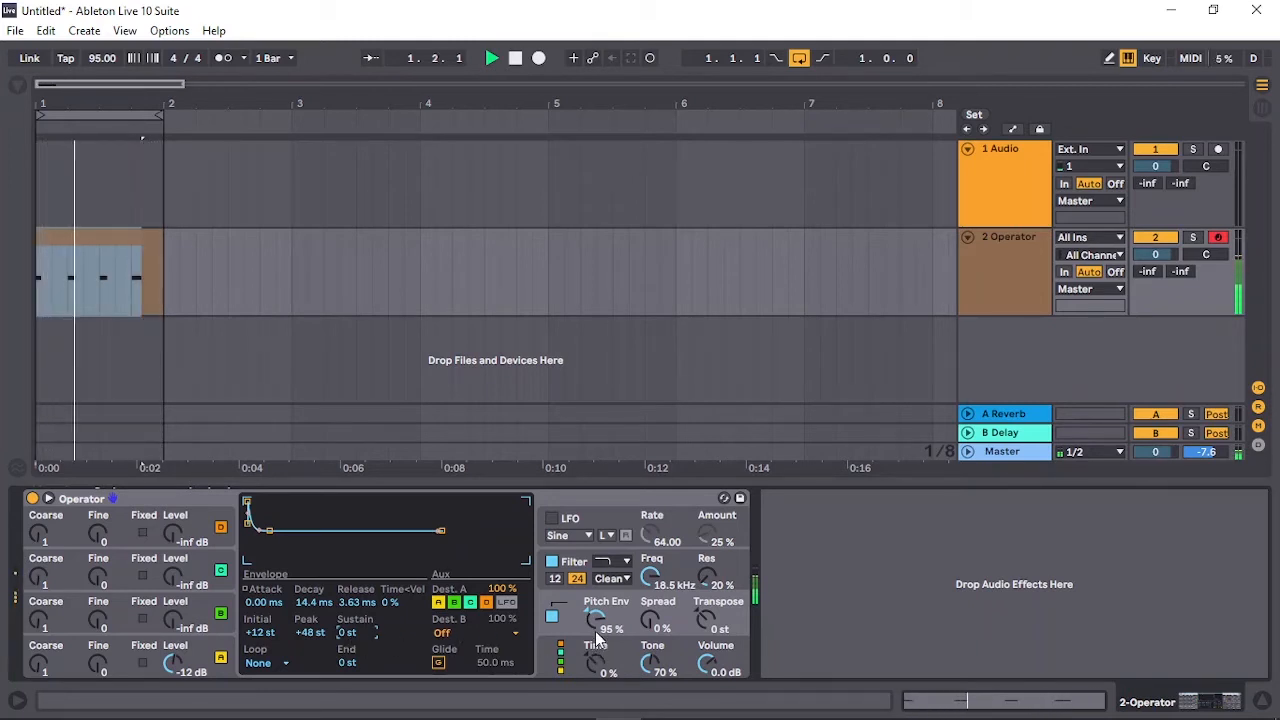
Step: Try negative pitch envelope amounts down to -76 % and reset the amount to 0.0 %
left_click_drag(598, 627, 598, 639)
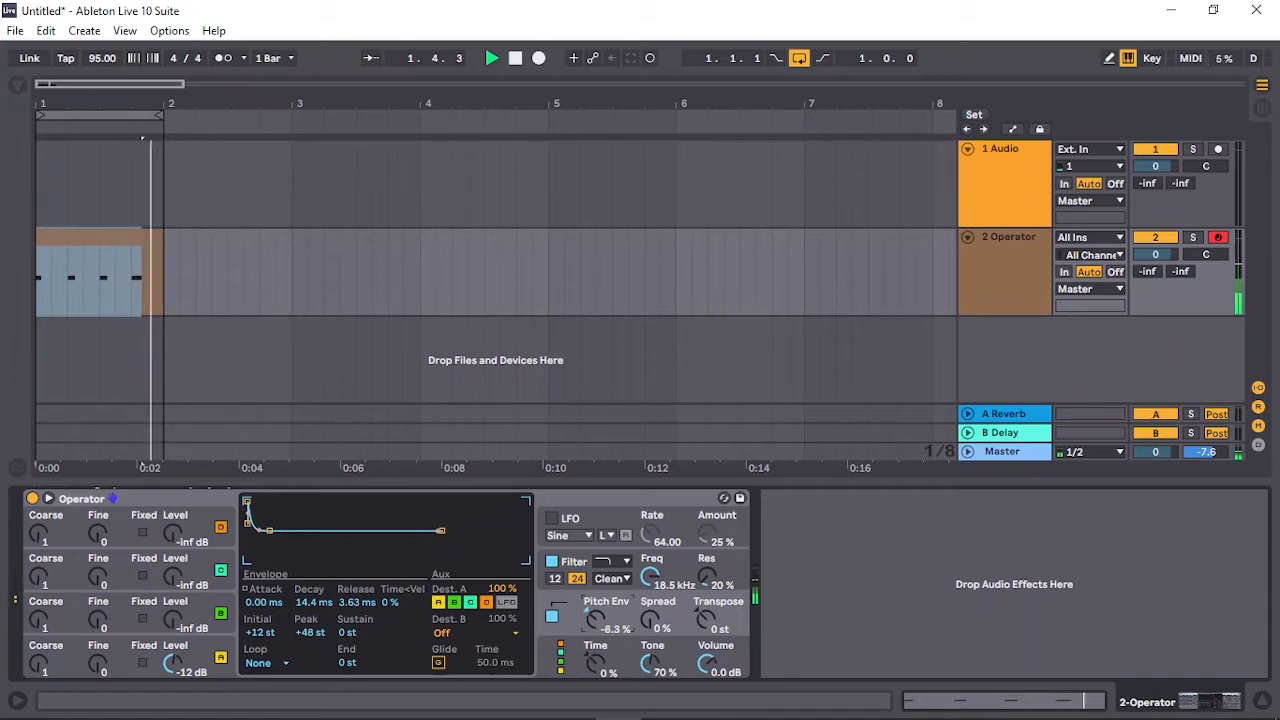
left_click_drag(597, 625, 597, 663)
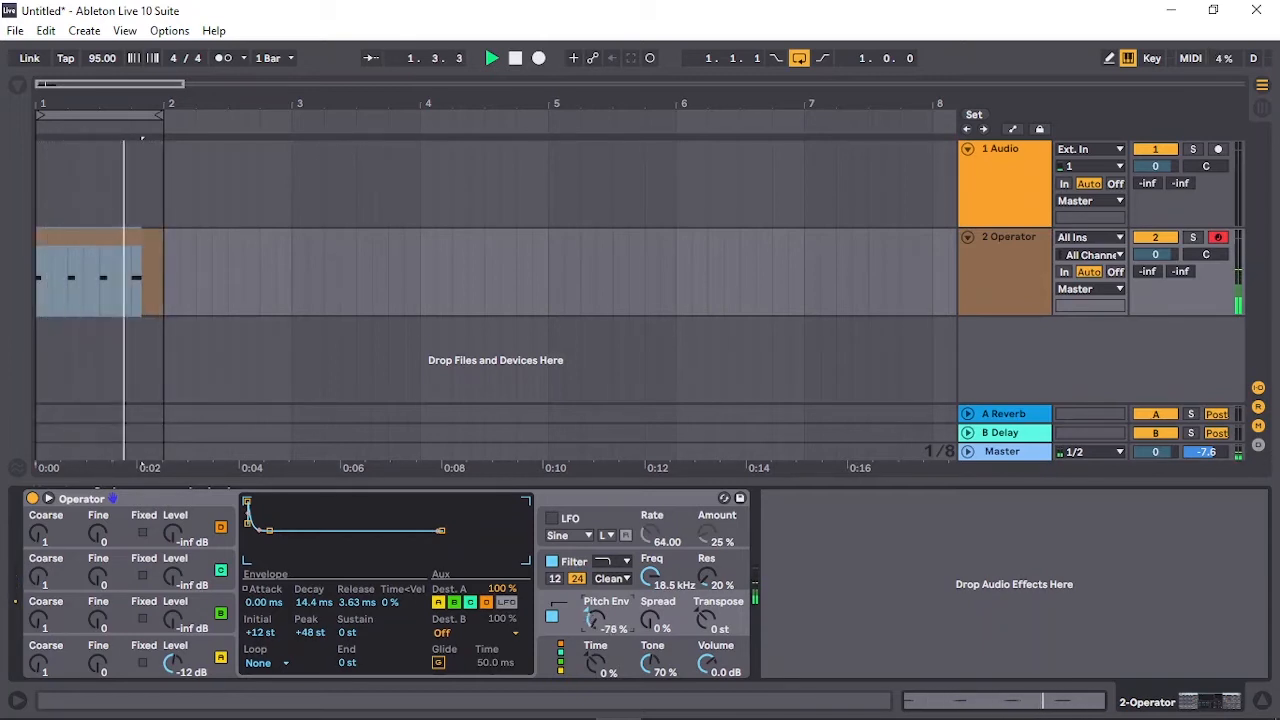
double_click(597, 622)
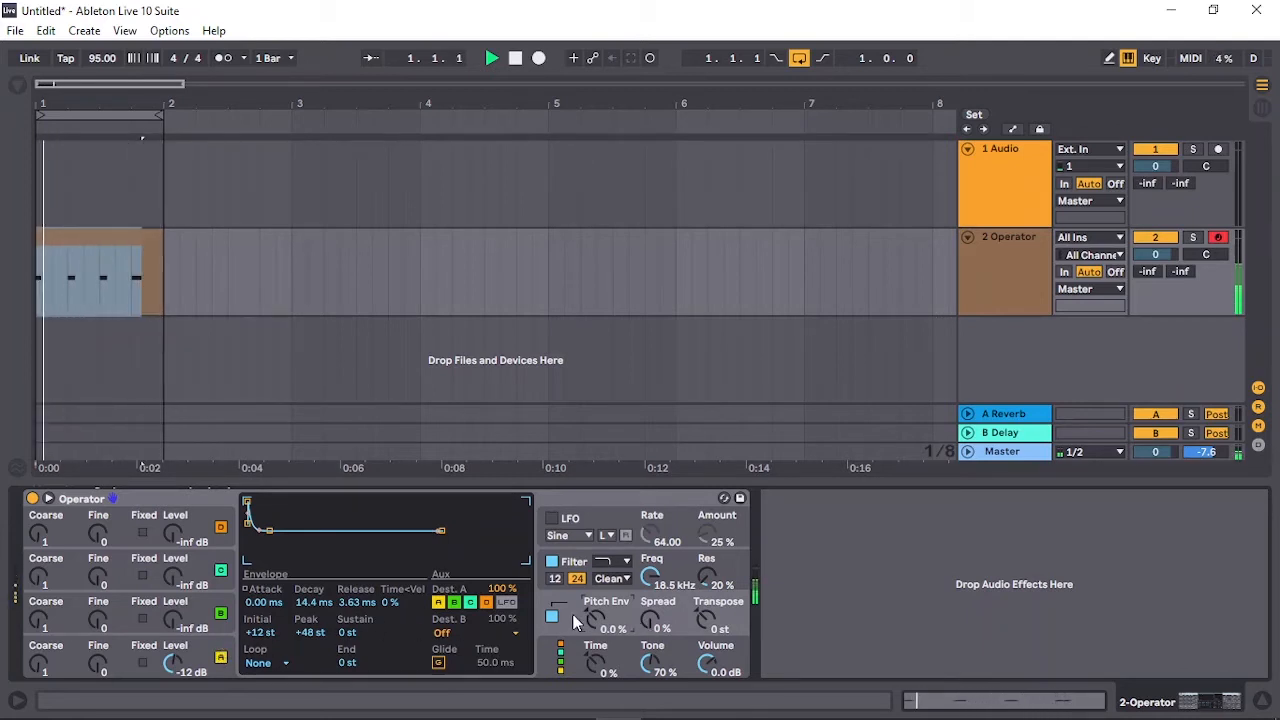
Step: Set the pitch envelope's decay to 52.1 ms and its amount to 100 %, with oscillator A's decay at 189 ms
left_click_drag(307, 604, 307, 580)
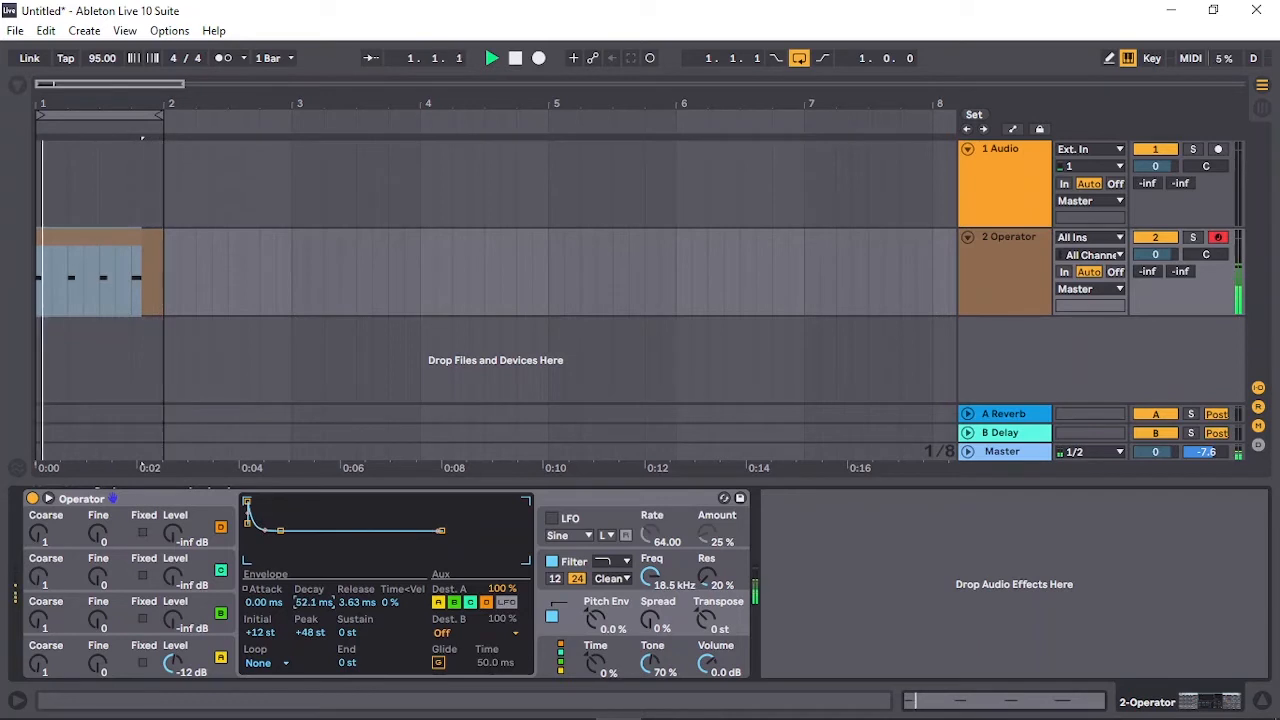
left_click(183, 652)
mouse_move(307, 603)
left_mouse_down()
mouse_move(309, 580)
mouse_move(309, 625)
left_mouse_up()
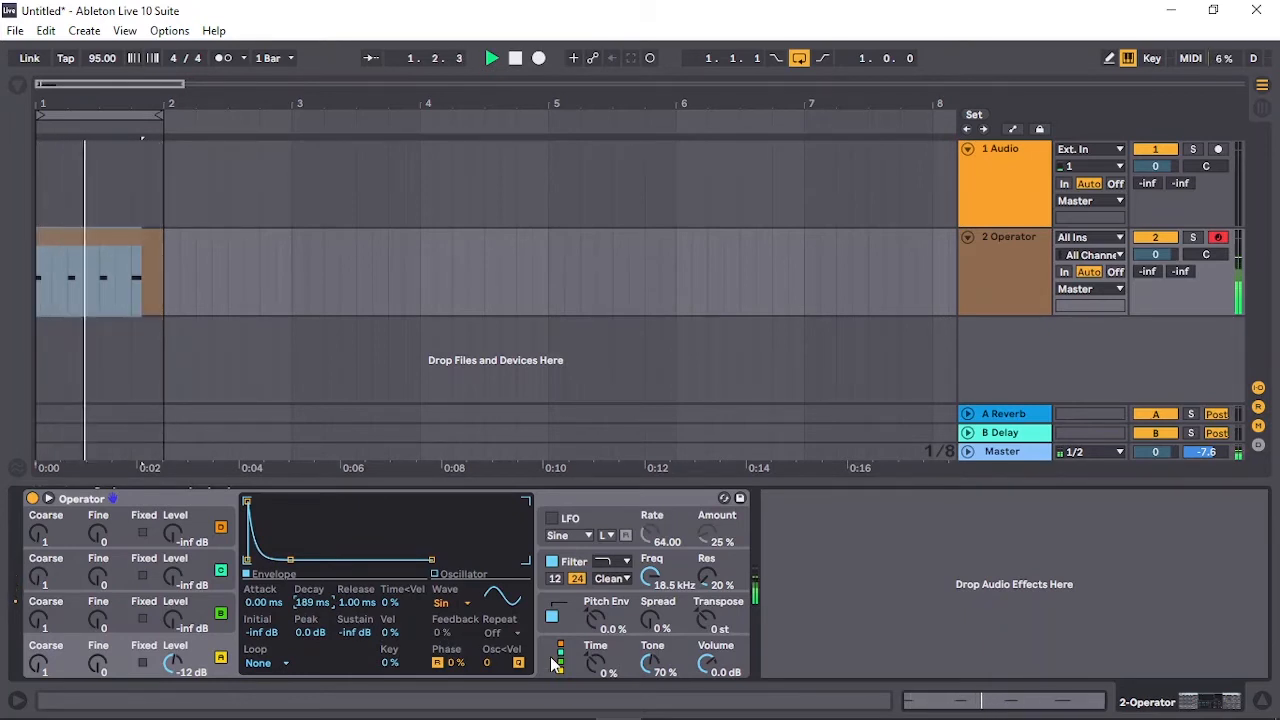
left_click_drag(612, 628, 612, 680)
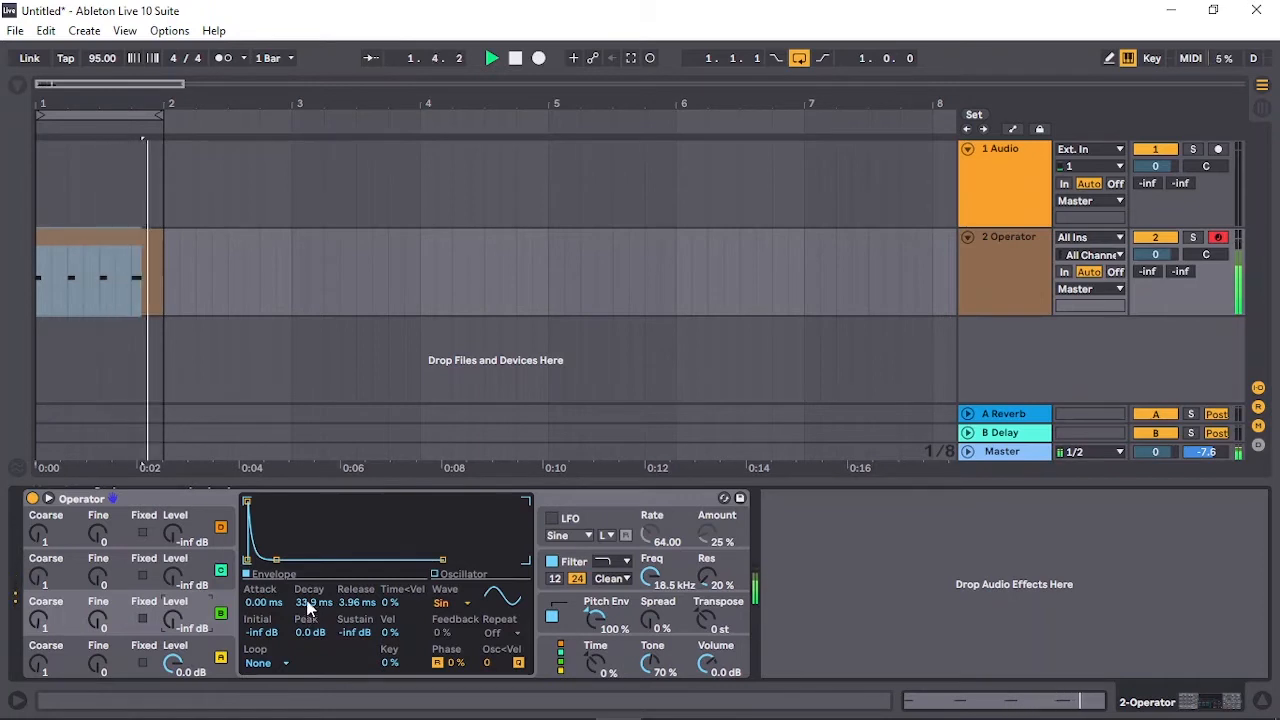
Step: Set oscillator B's release to 1.00 ms and decay to 52.1 ms, with its level at -22 dB
left_click_drag(356, 604, 356, 640)
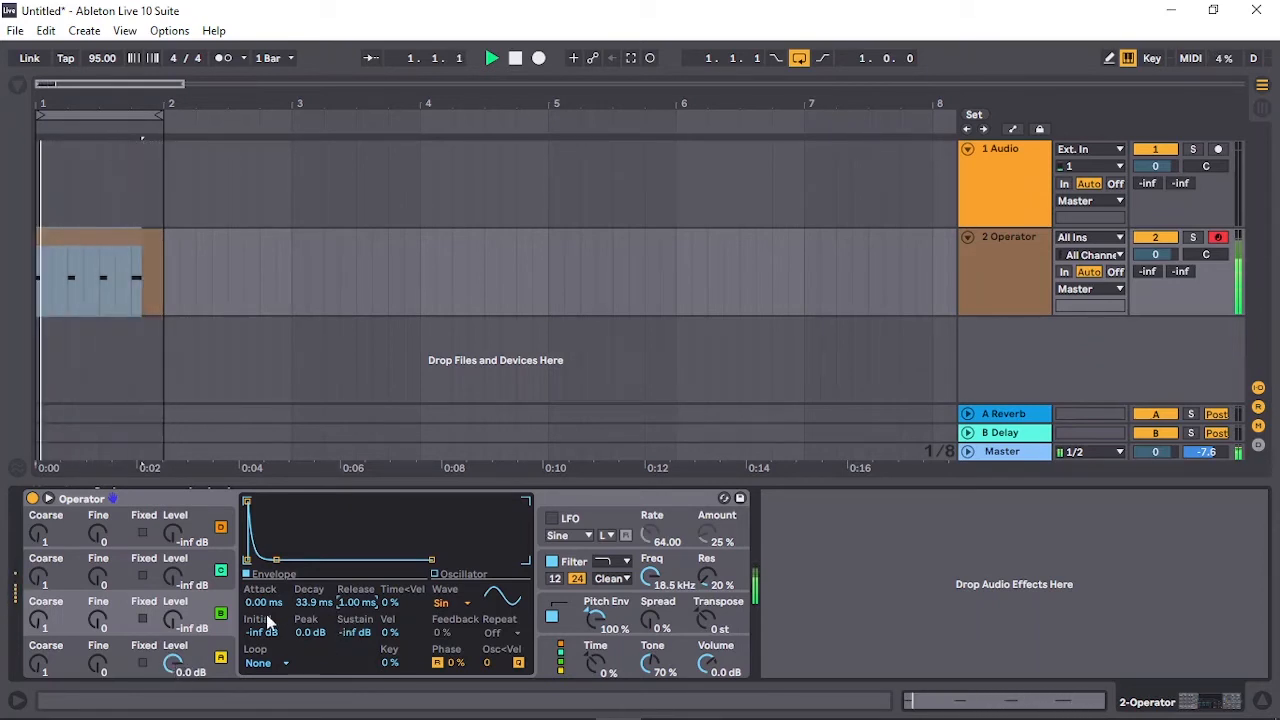
left_click_drag(314, 602, 314, 588)
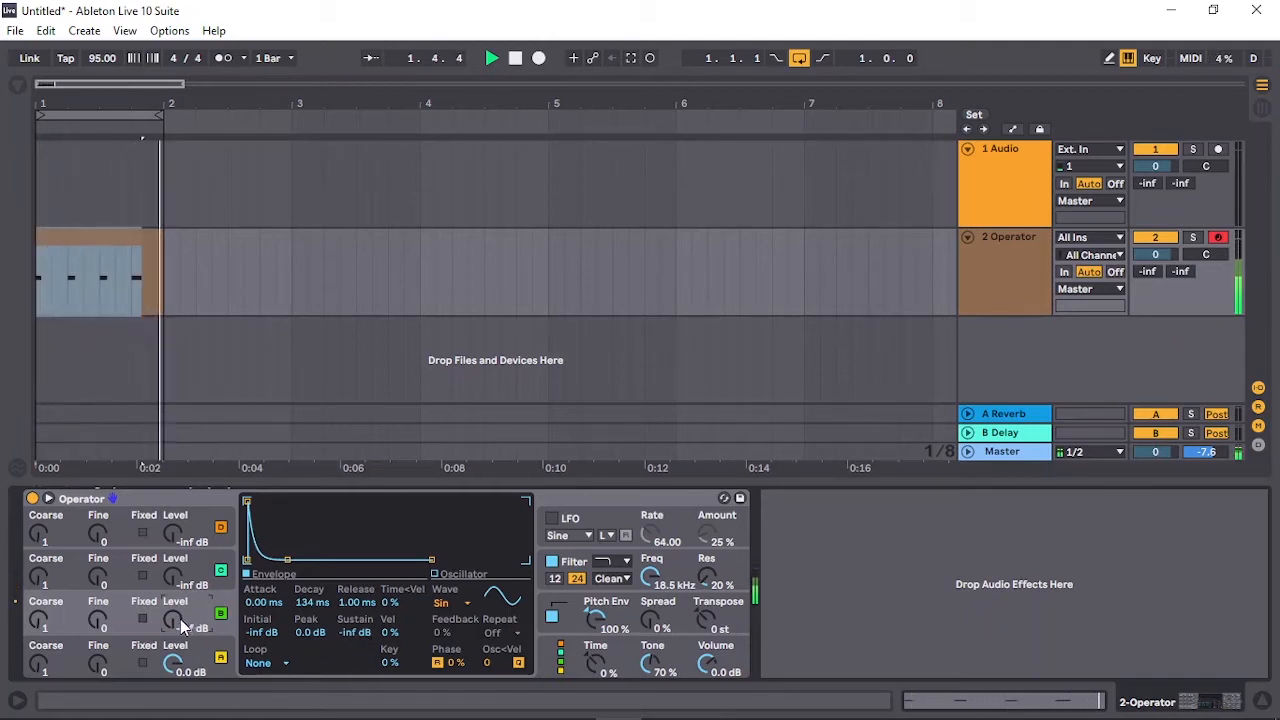
left_click_drag(172, 620, 172, 605)
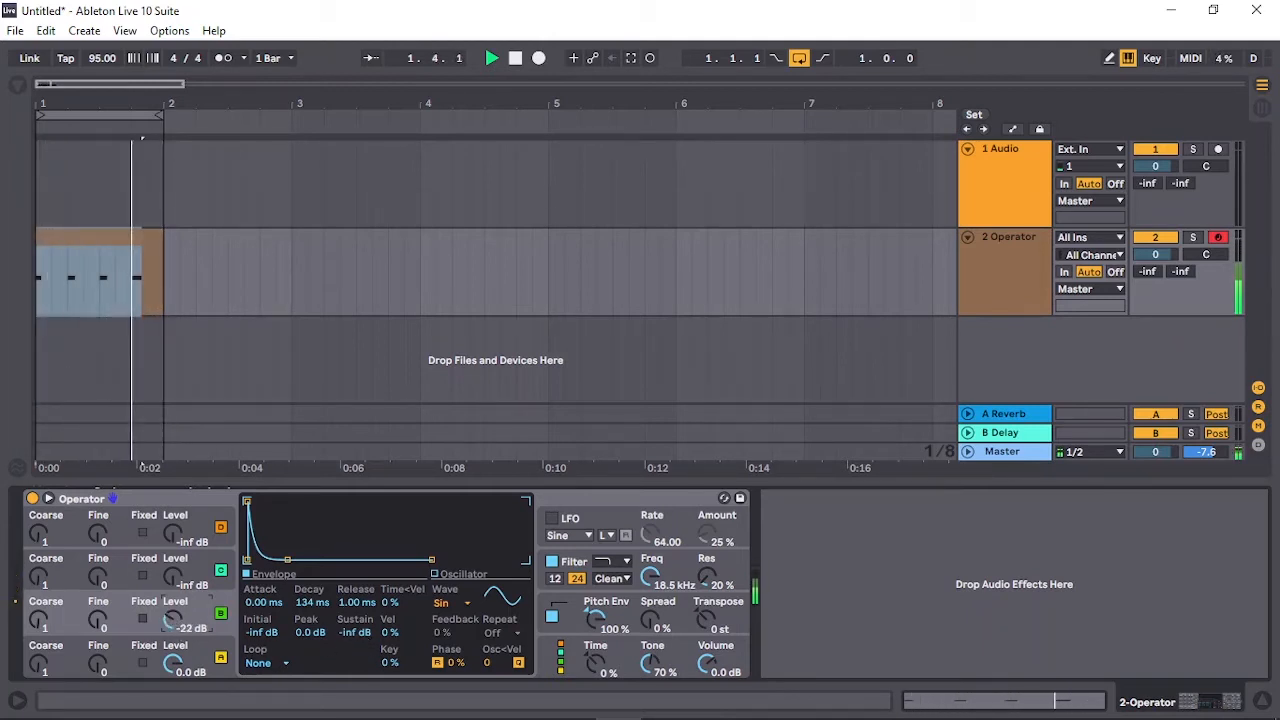
mouse_move(172, 620)
left_mouse_down()
mouse_move(172, 608)
mouse_move(172, 623)
left_mouse_up()
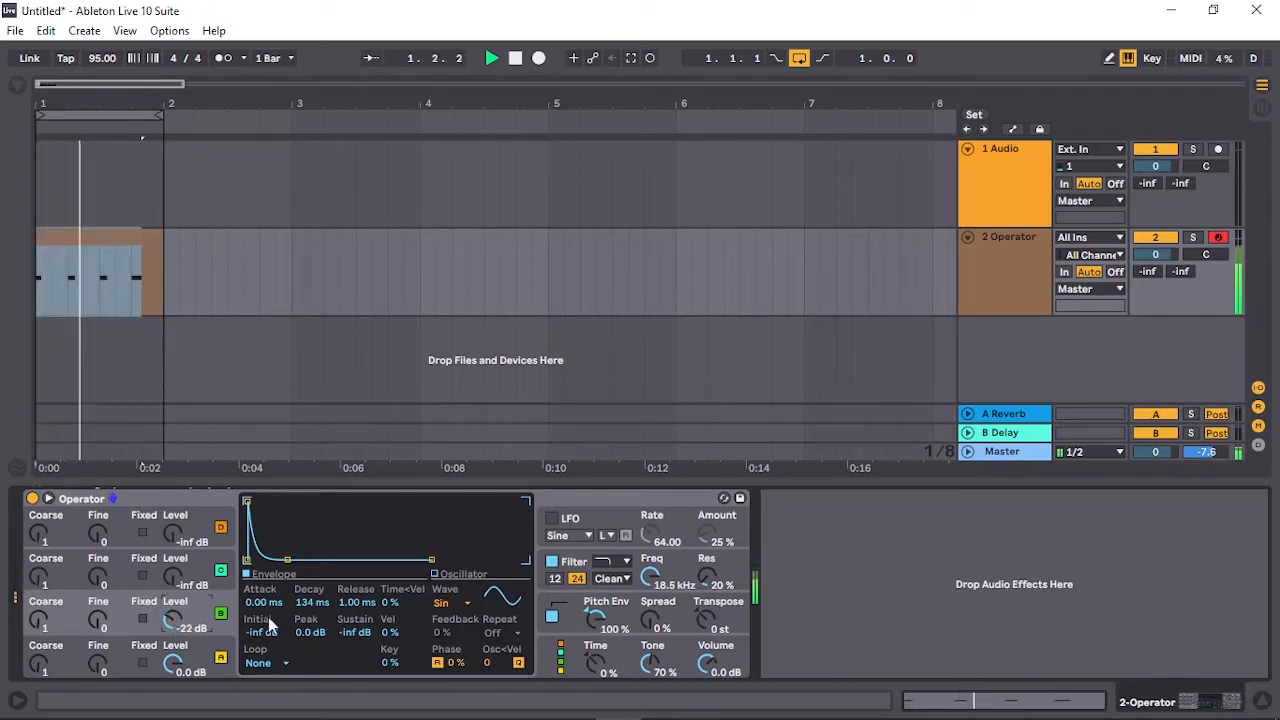
left_click_drag(308, 604, 308, 635)
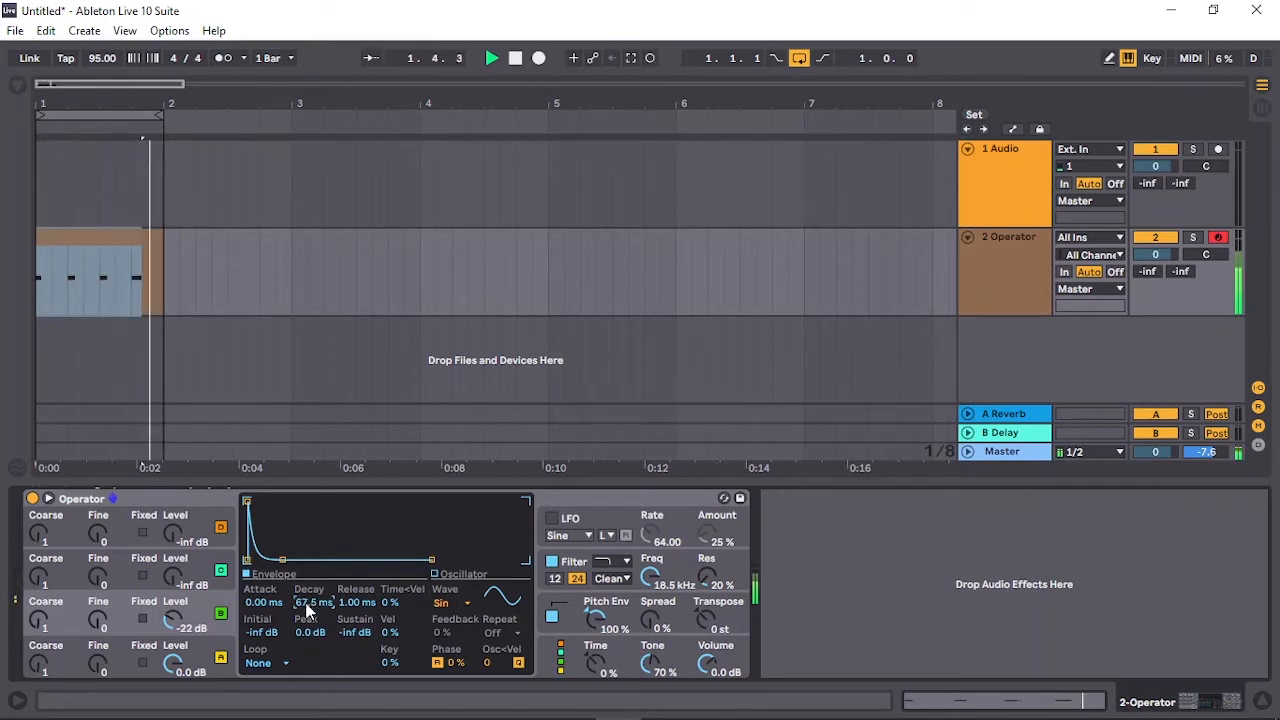
mouse_move(308, 612)
left_mouse_down()
mouse_move(308, 587)
mouse_move(308, 617)
left_mouse_up()
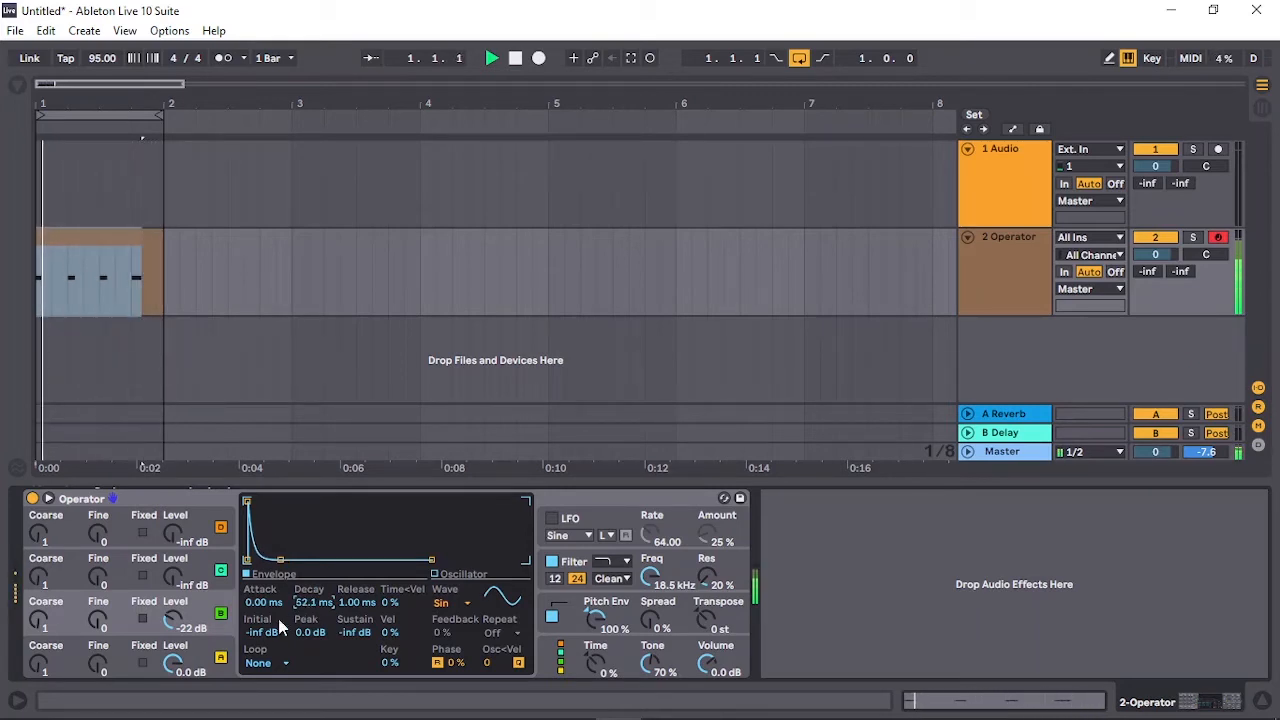
Step: Audition oscillator B at 0.0 dB by switching it off and on, and lower its level to -23 dB
left_click_drag(175, 622, 175, 540)
left_click(222, 614)
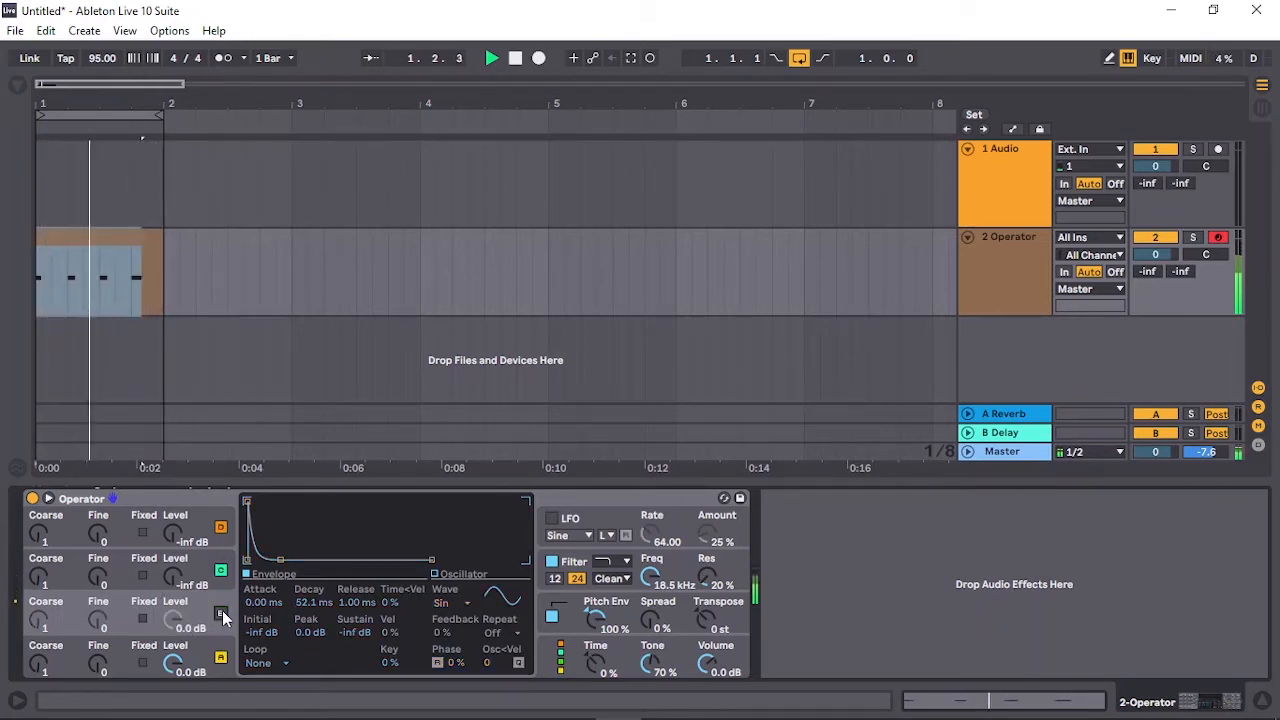
left_click(222, 614)
left_click_drag(183, 622, 183, 661)
Step: Set oscillator A's envelope decay to 317 ms
left_click(194, 654)
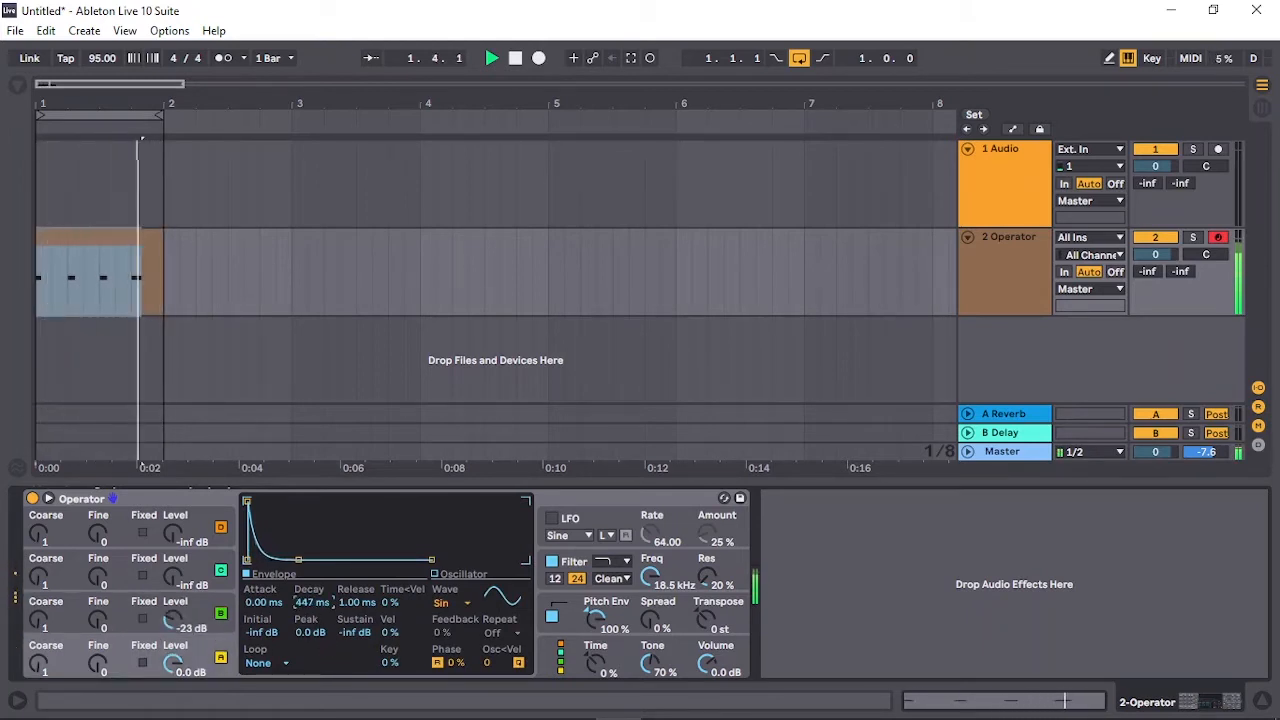
left_click_drag(310, 608, 310, 586)
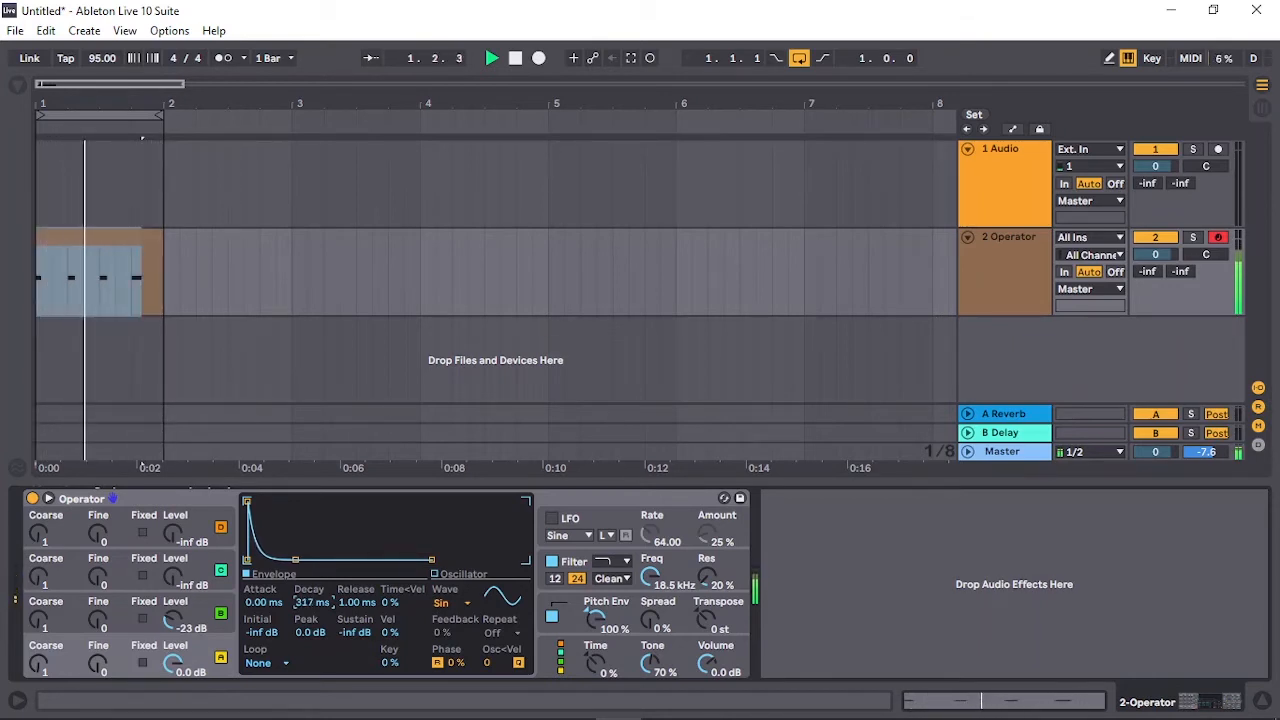
Step: Try oscillator B at -16 dB with a 123 ms decay, and settle on -20 dB and 52.1 ms
left_click_drag(190, 625, 190, 640)
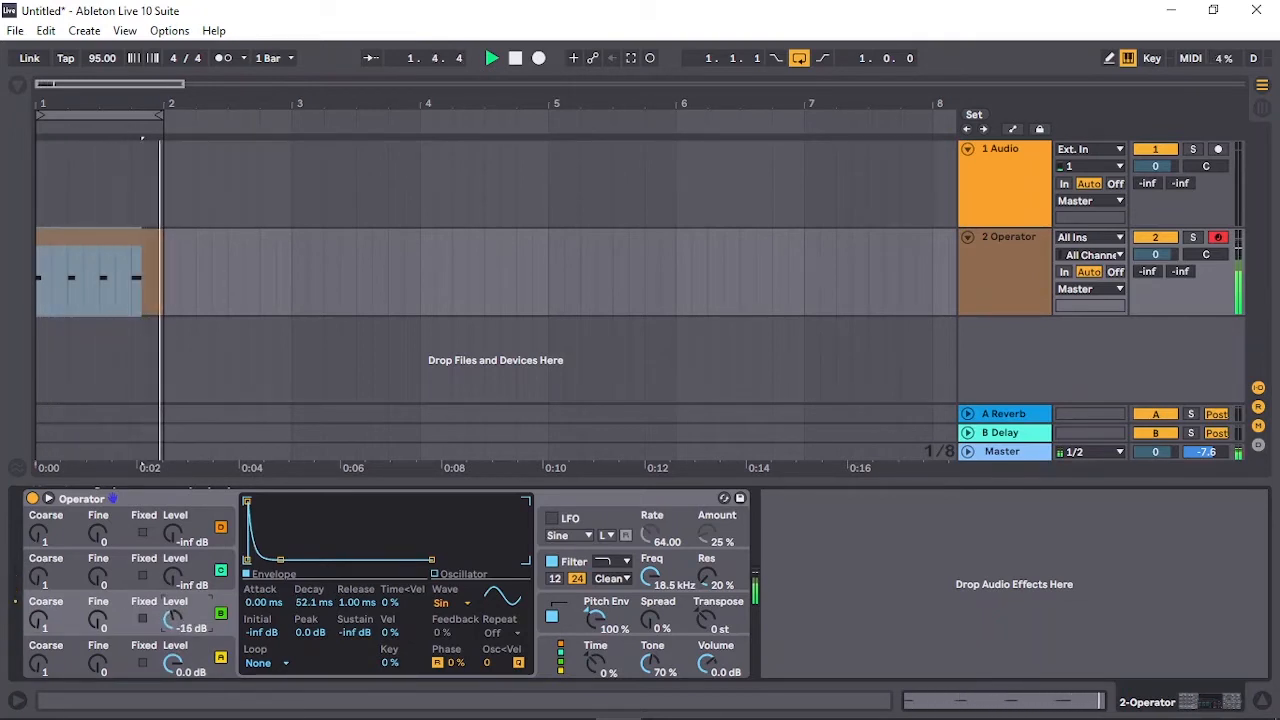
left_click_drag(173, 619, 173, 615)
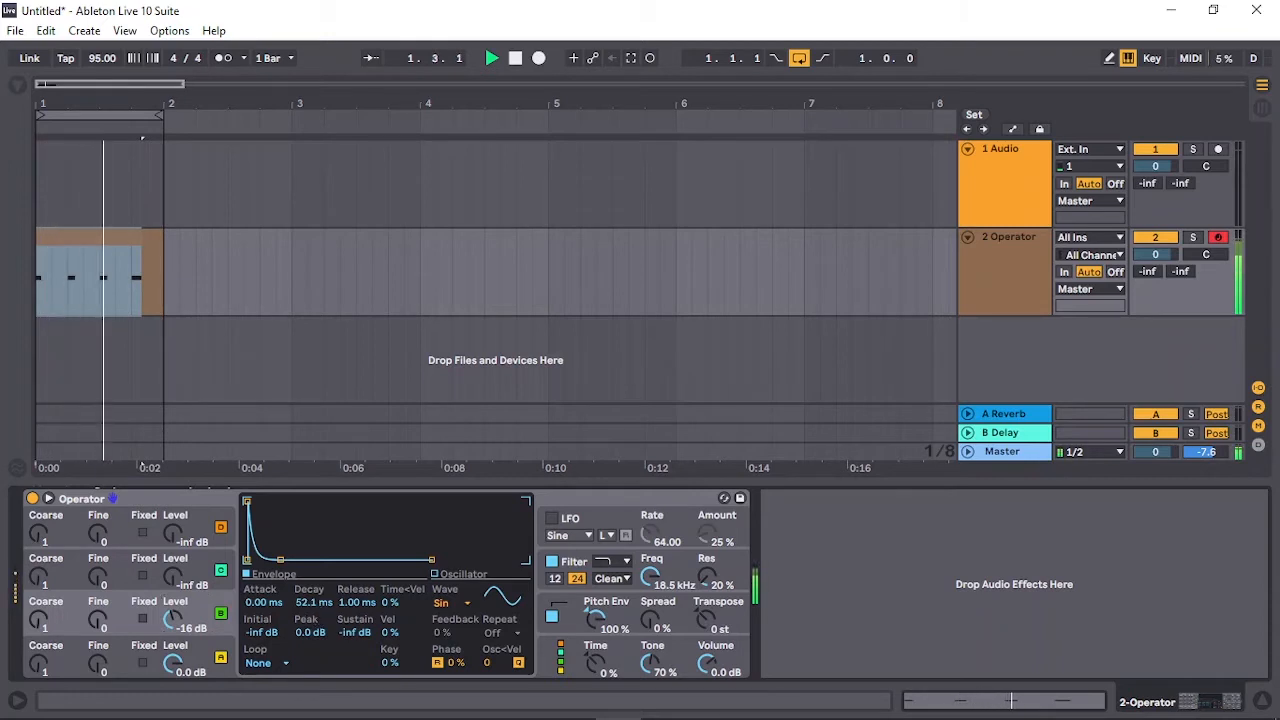
left_click_drag(312, 602, 312, 590)
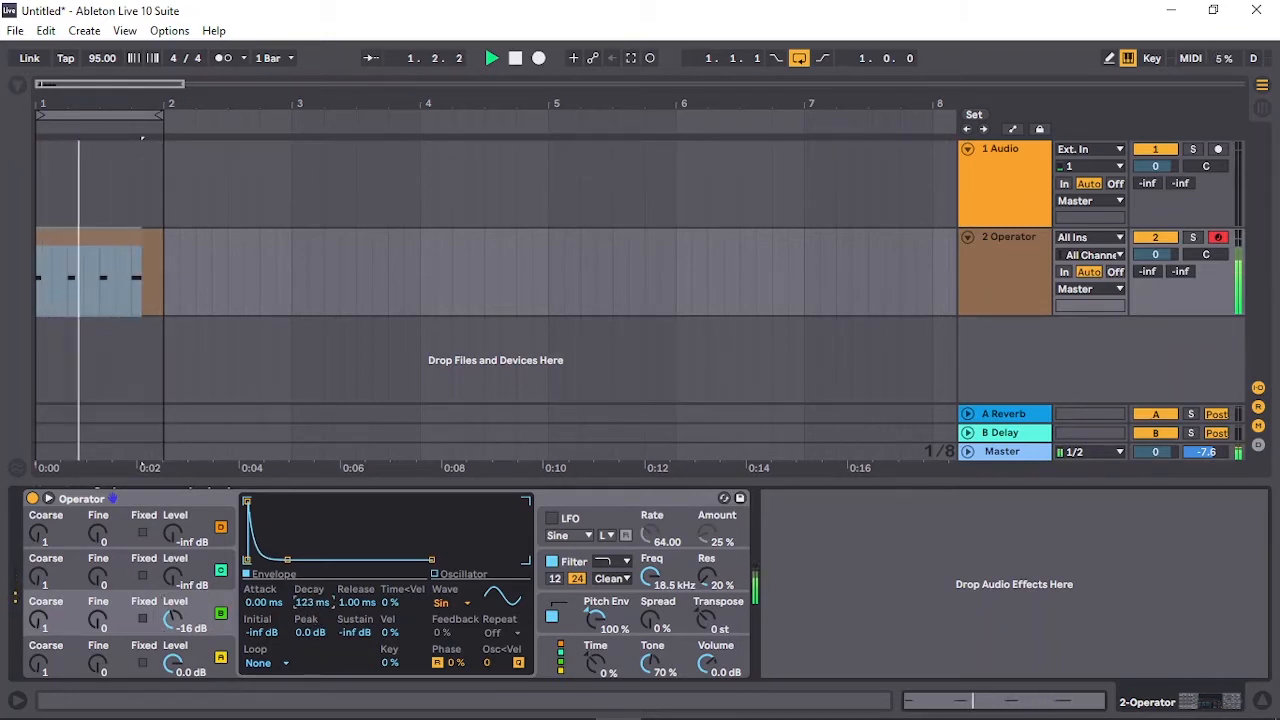
mouse_move(312, 602)
left_mouse_down()
mouse_move(312, 570)
mouse_move(312, 604)
left_mouse_up()
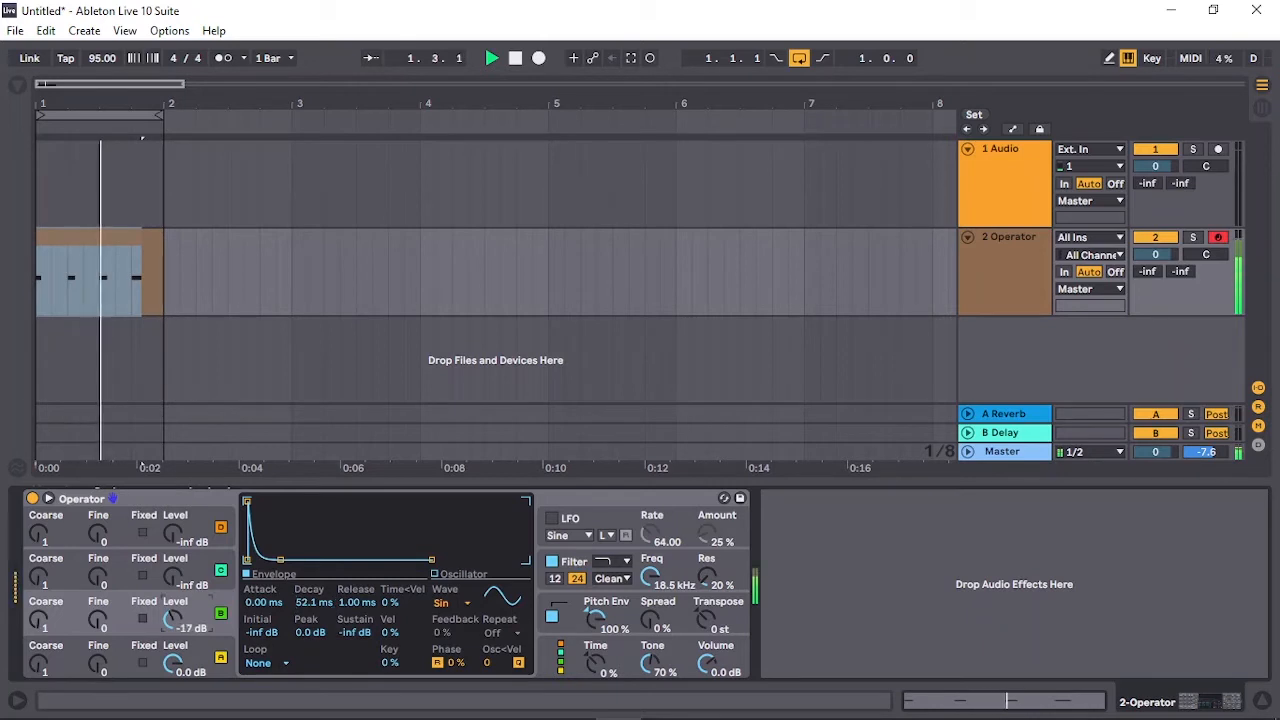
left_click_drag(172, 618, 172, 622)
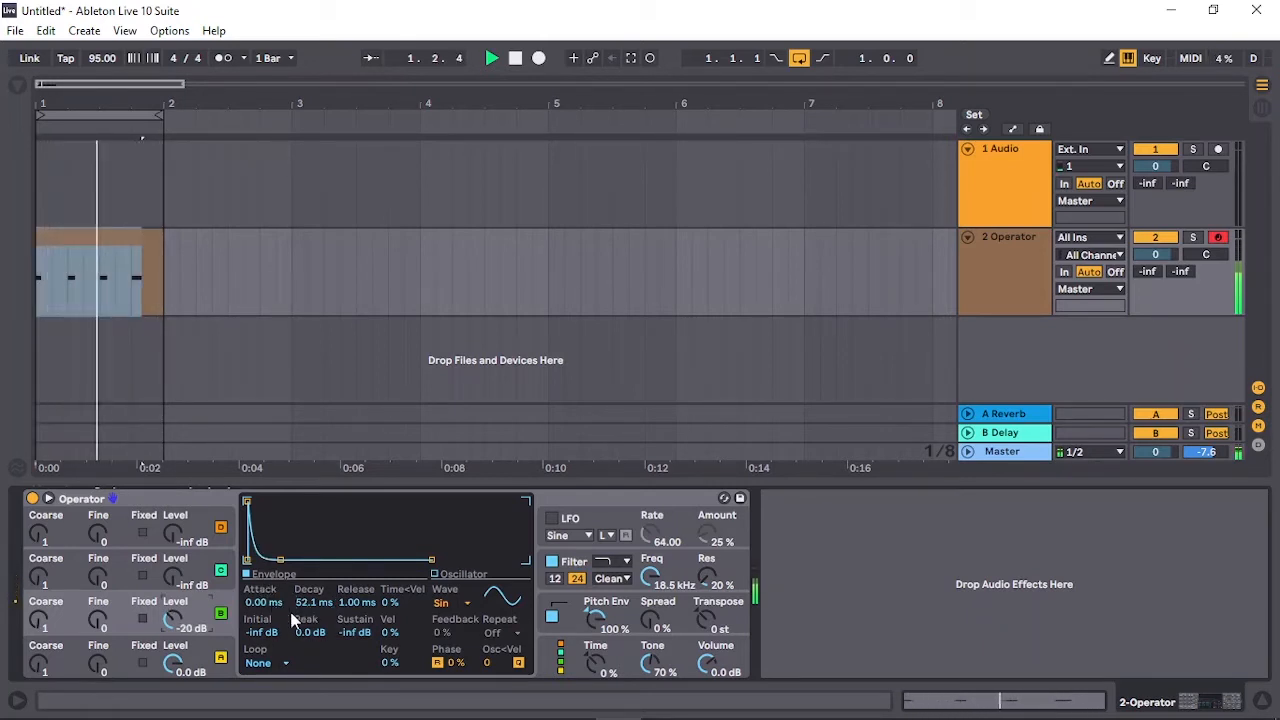
Step: Set oscillator C's waveform to Noise White
left_click(192, 568)
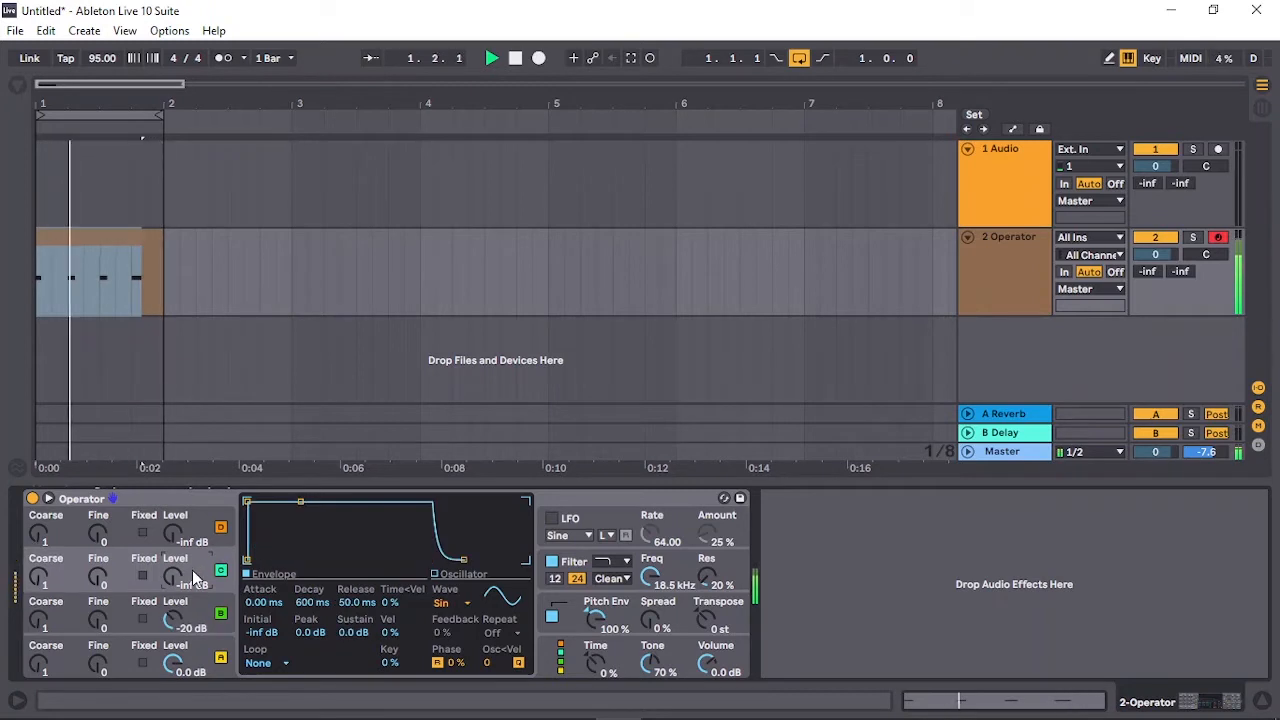
left_click(465, 605)
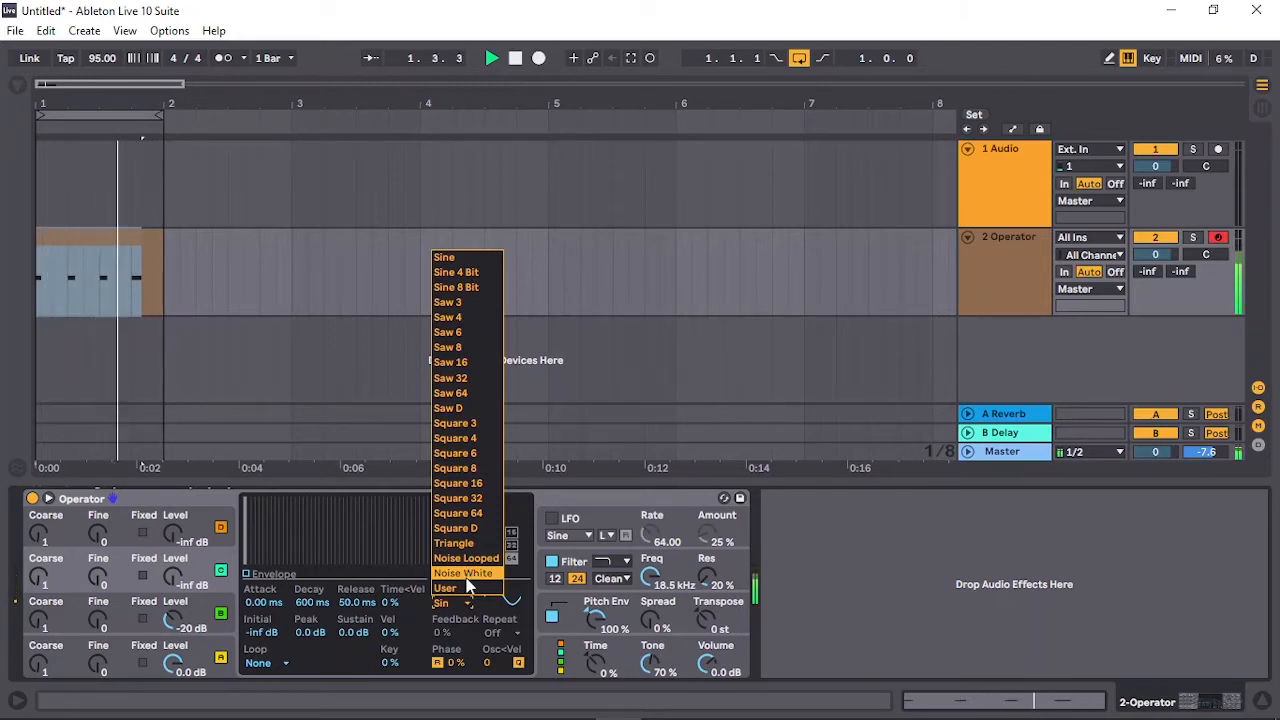
left_click(467, 575)
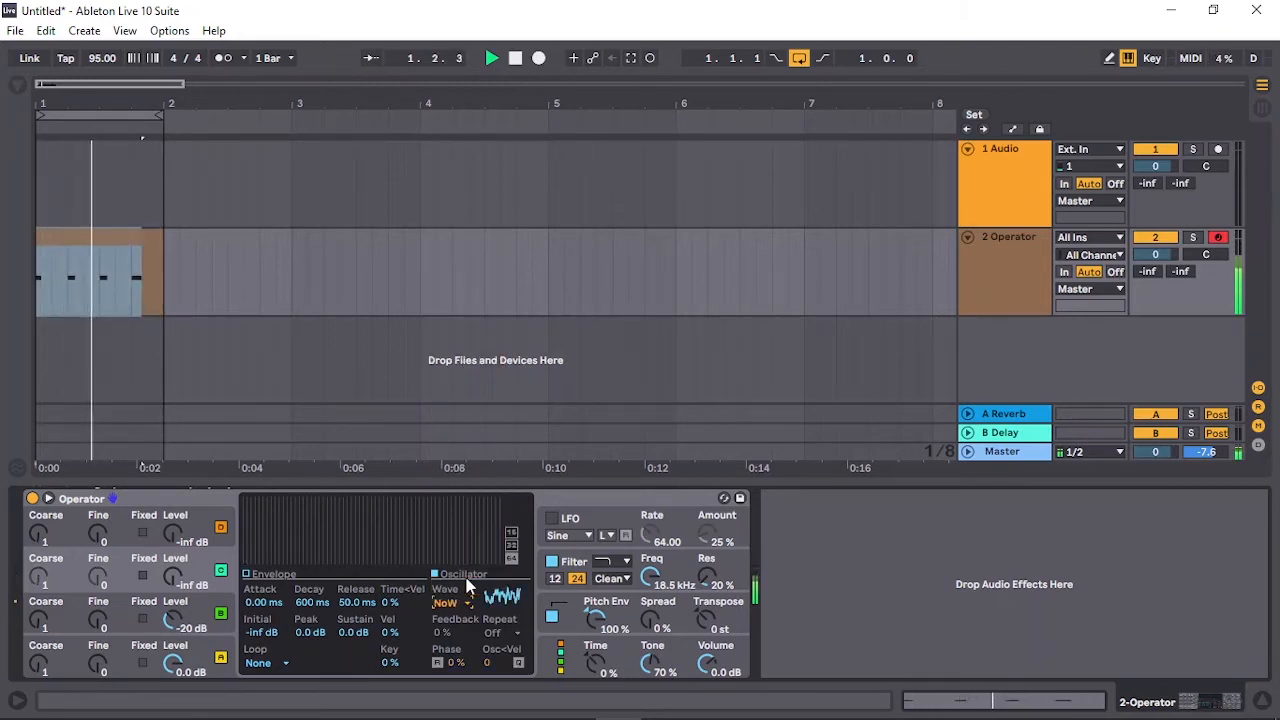
Step: Set oscillator C's envelope sustain to -inf dB and release to 31.1 ms, and raise its level to -21 dB
left_click(250, 574)
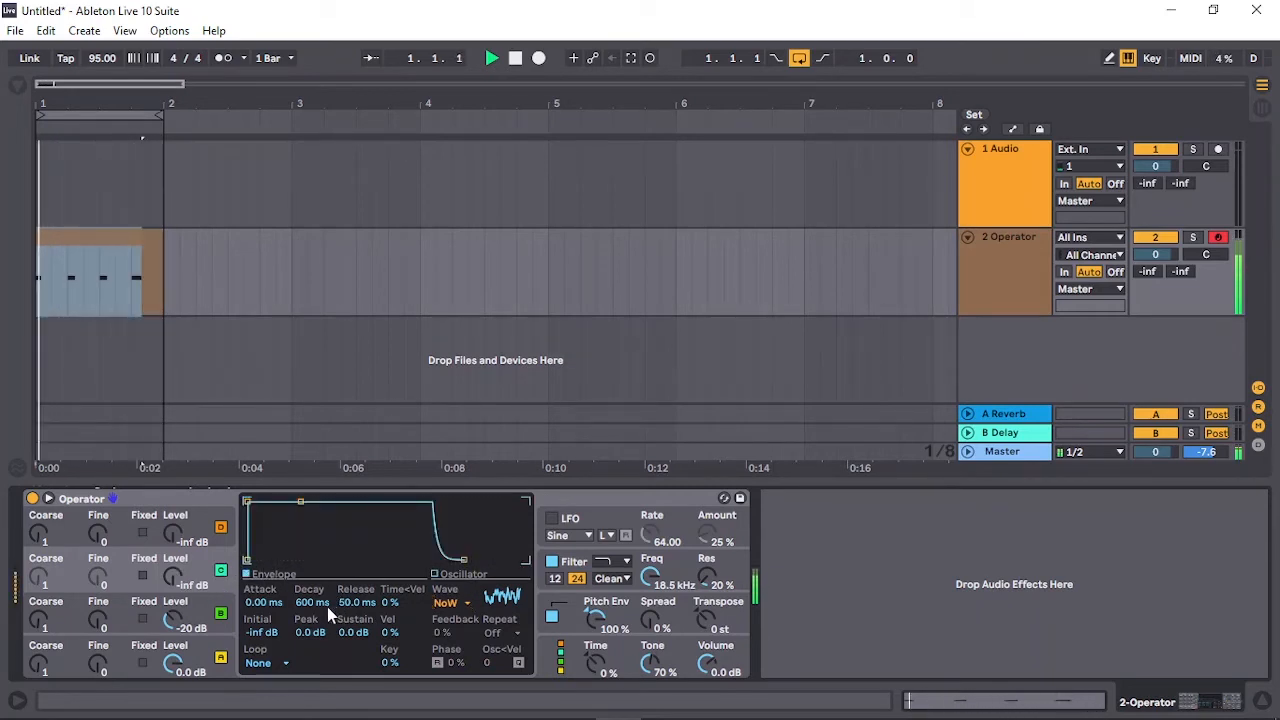
left_click_drag(352, 603, 350, 670)
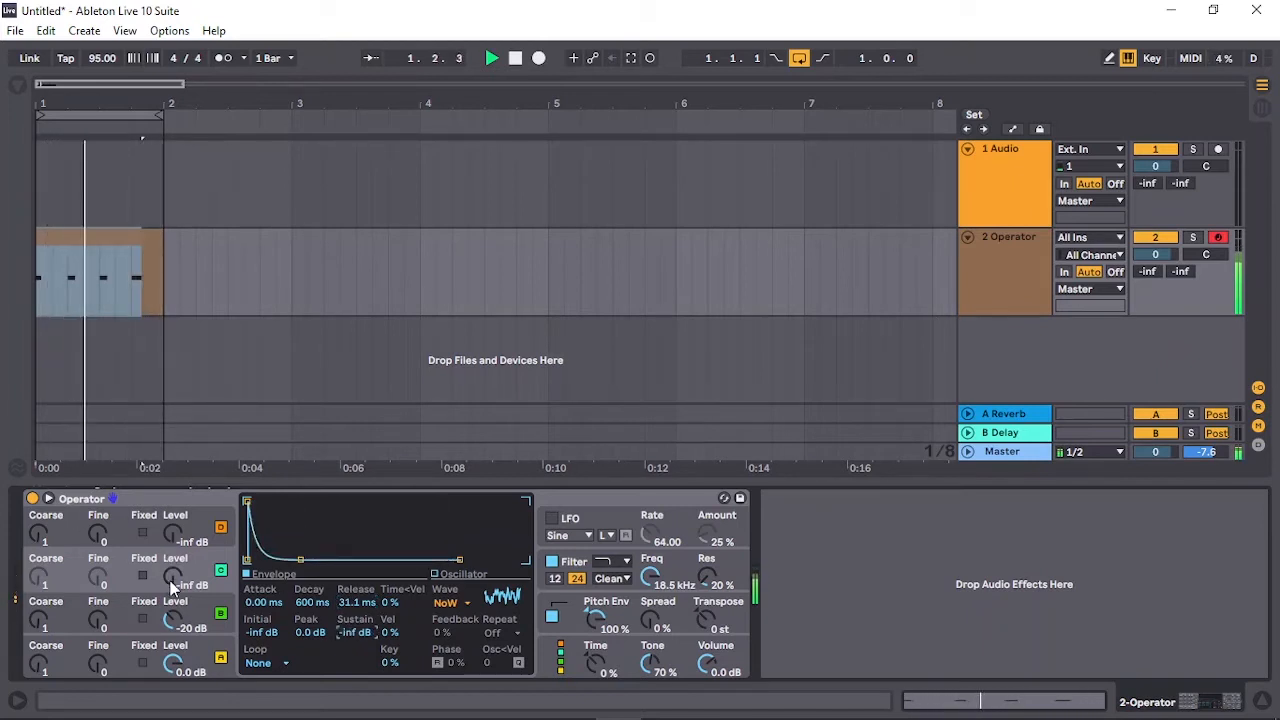
left_click_drag(171, 578, 171, 540)
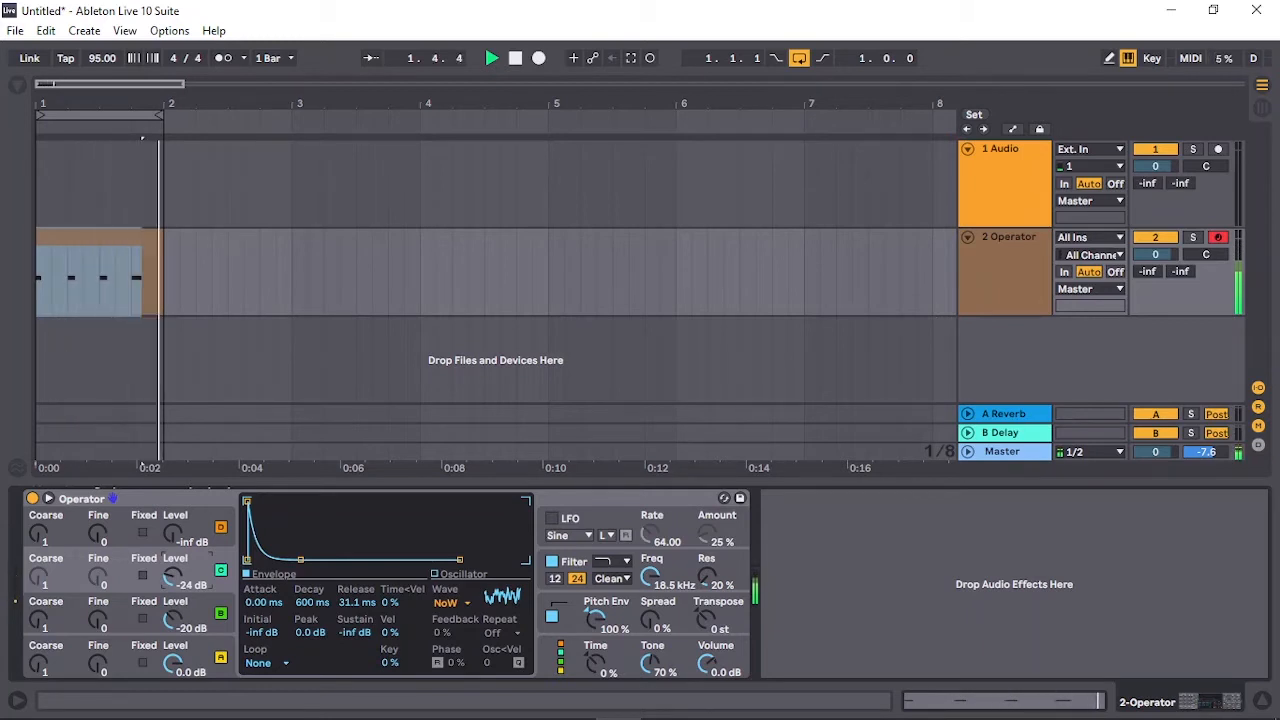
left_click_drag(171, 540, 171, 535)
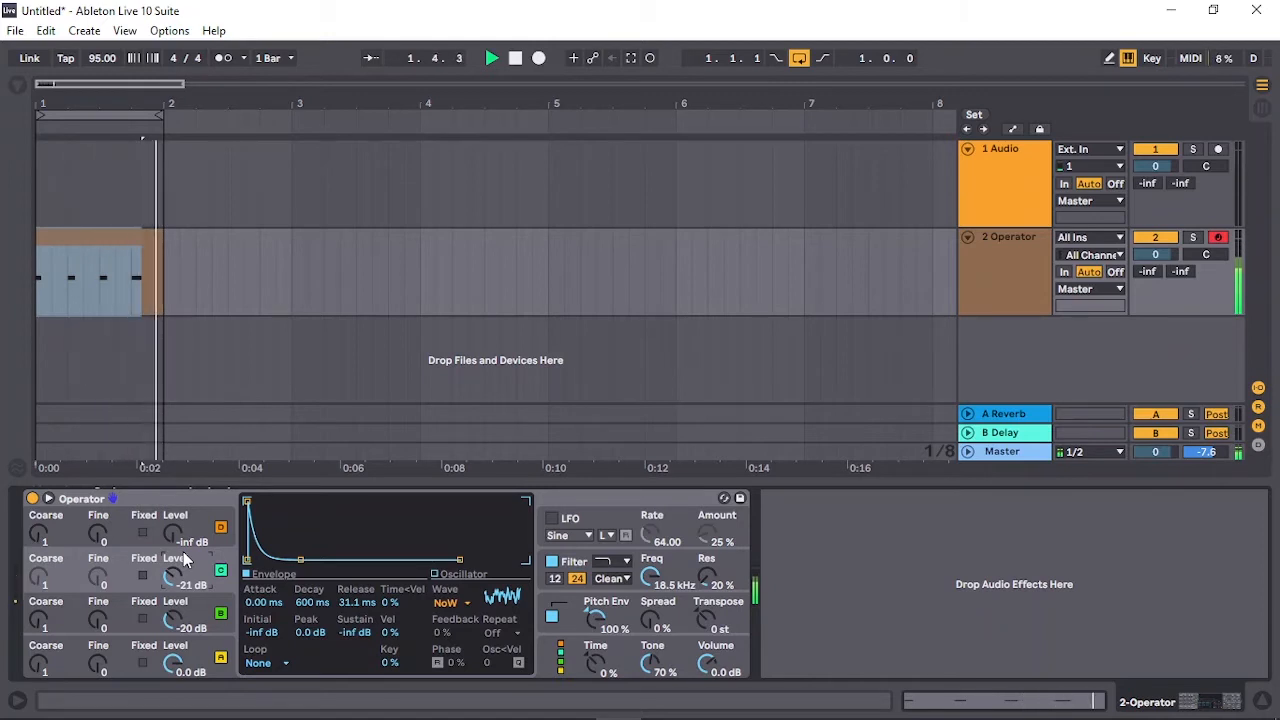
Step: Show all note rows in the Operator clip and transpose its four notes down one octave to C0
left_click(86, 237)
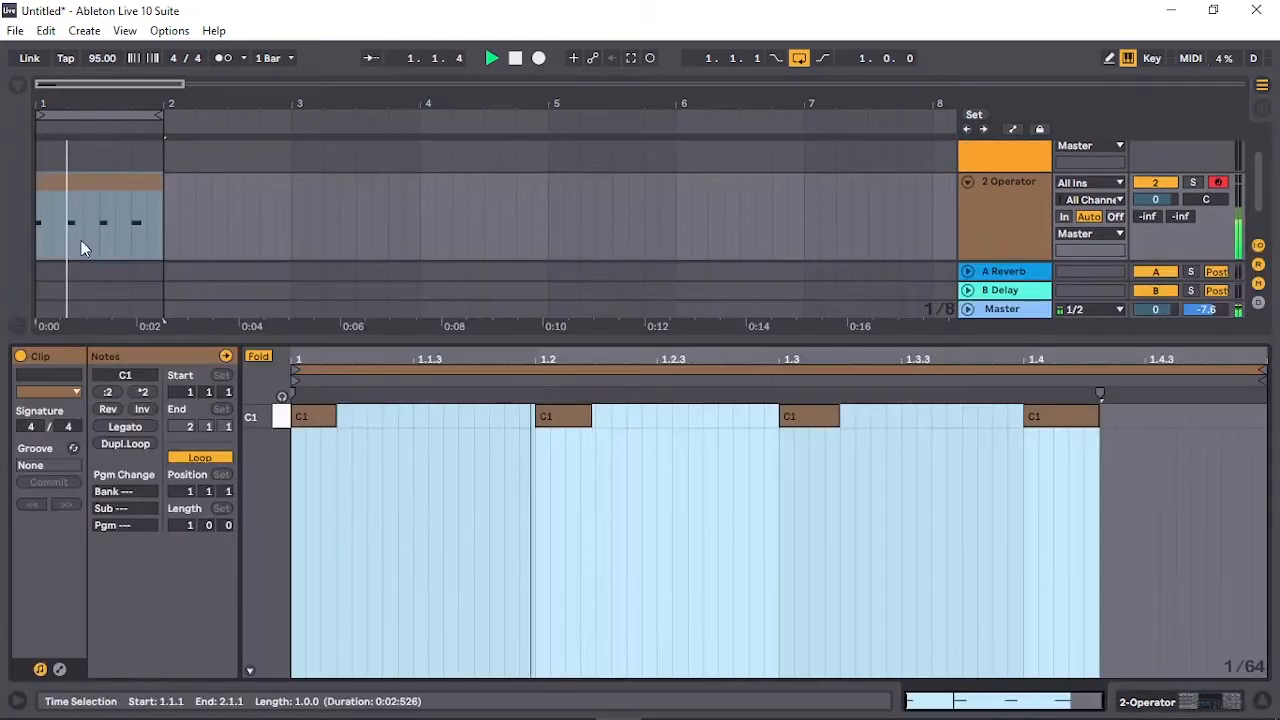
double_click(81, 240)
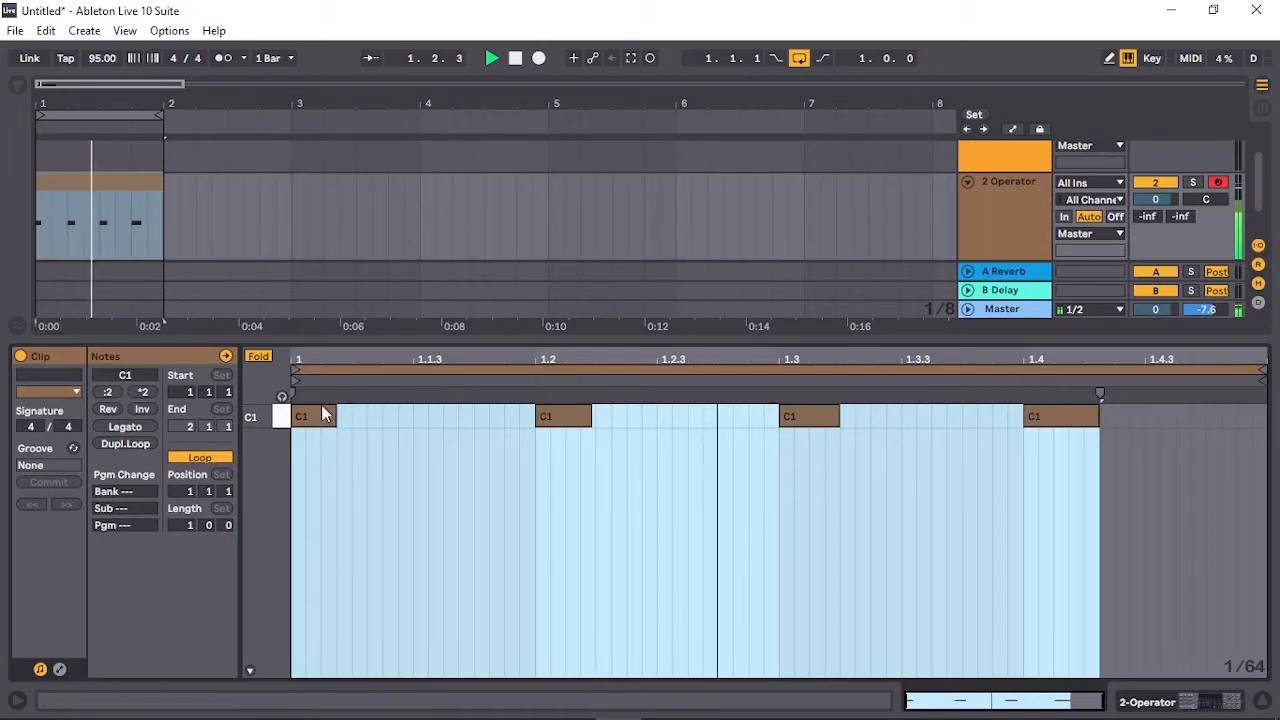
left_click(258, 357)
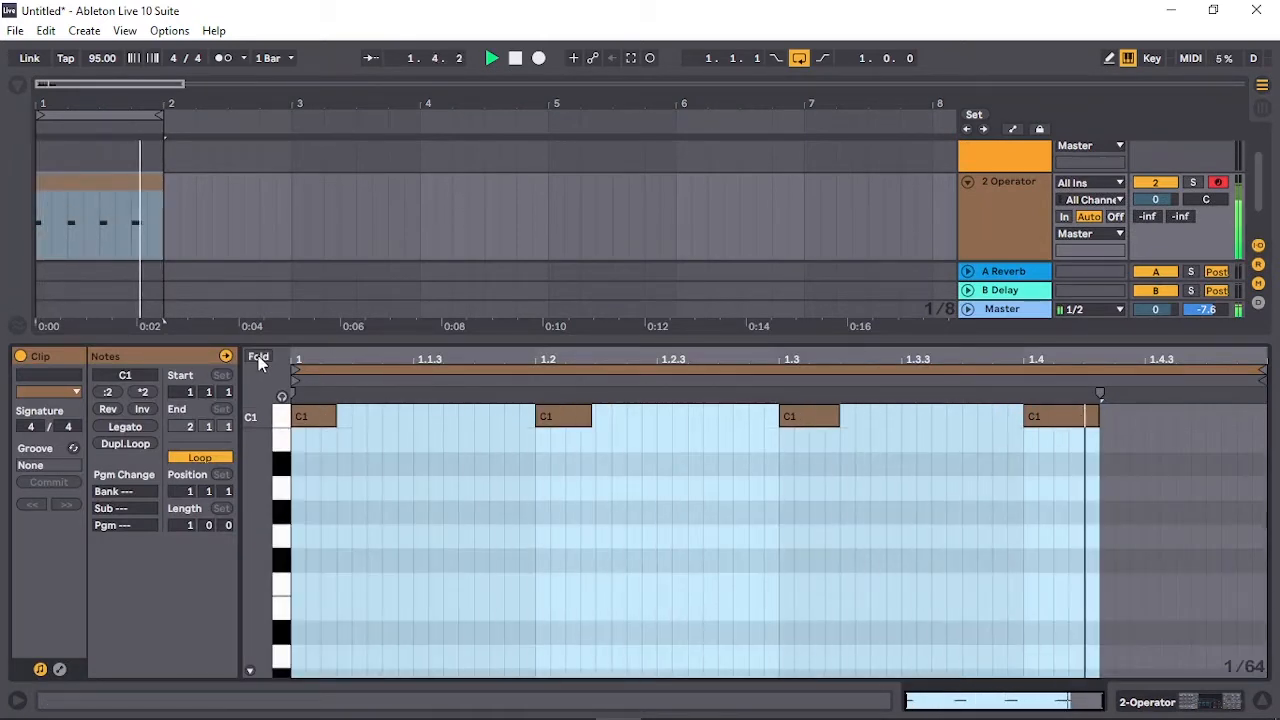
left_click(284, 417)
key("Down")
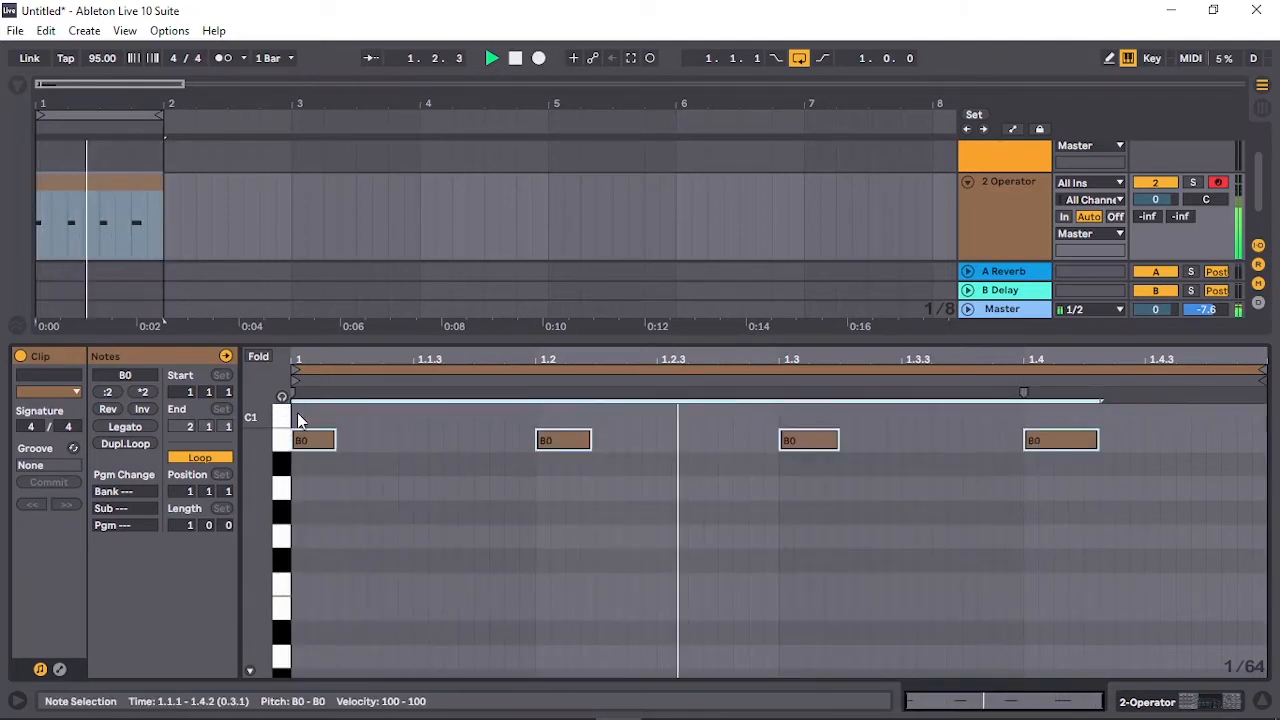
key("Down")
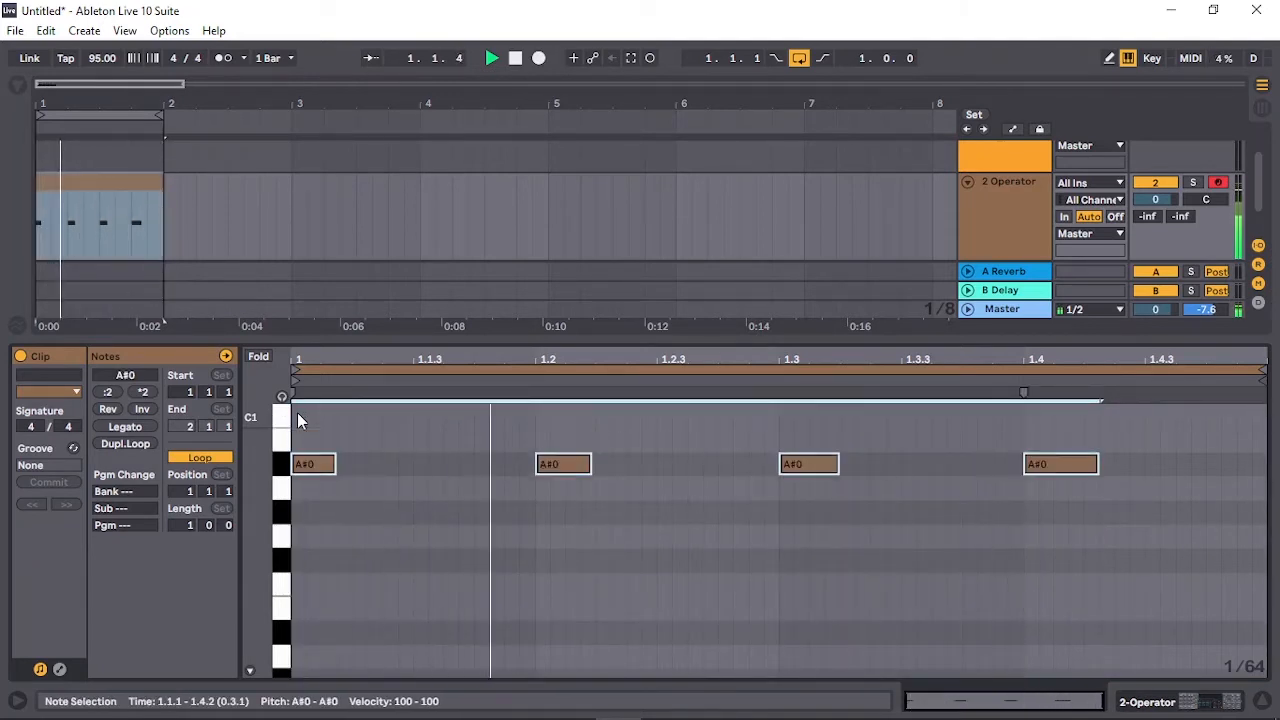
key("Down")
key("Down")
key("Down")
key("Down")
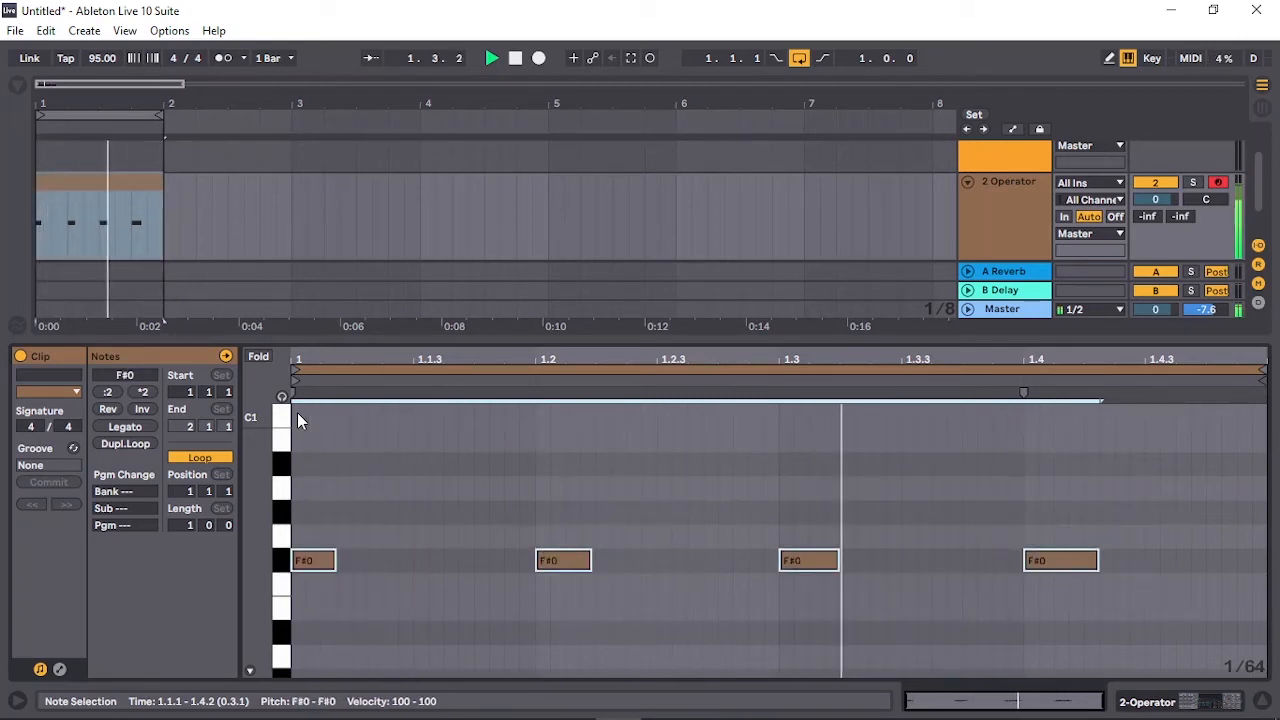
key("Down")
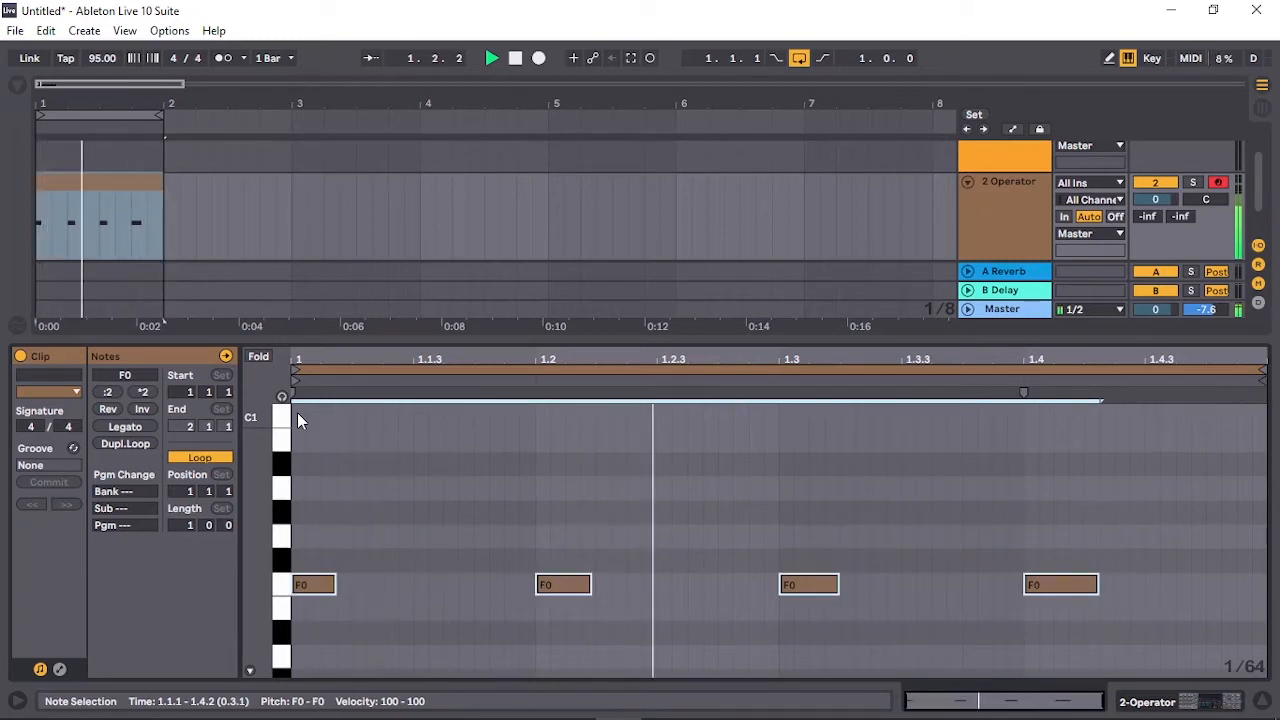
key("Down")
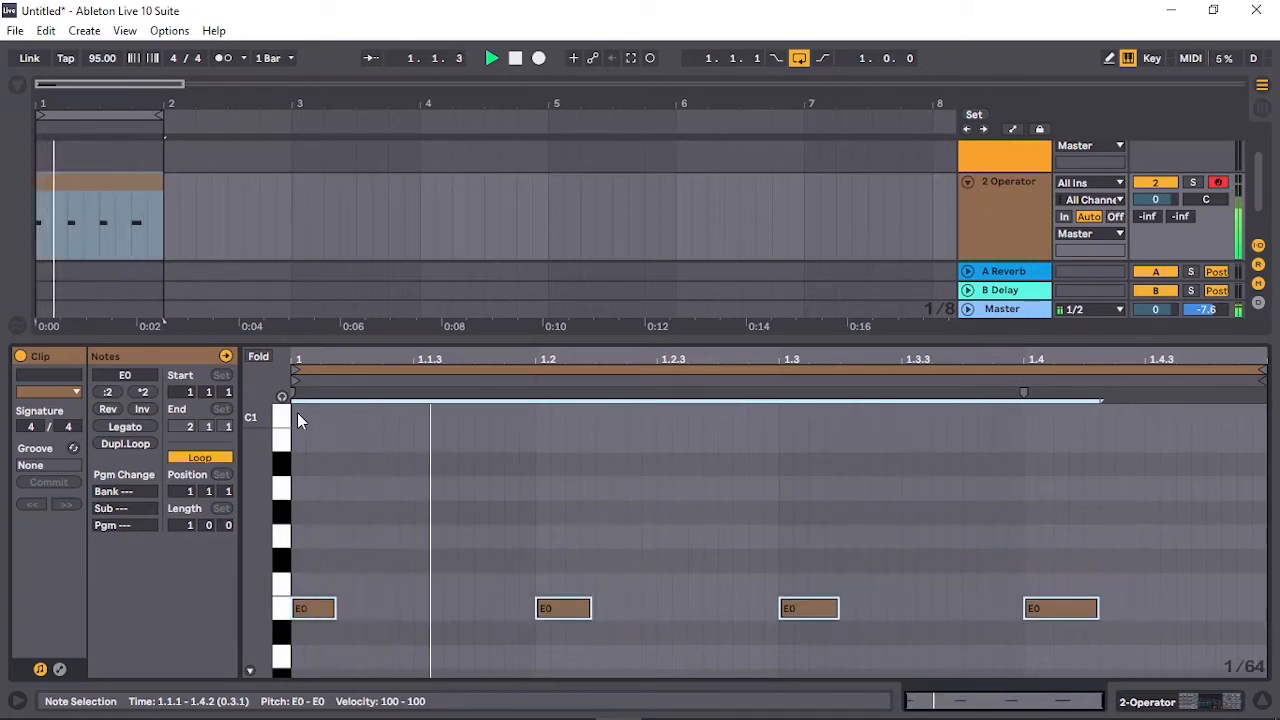
key("Down")
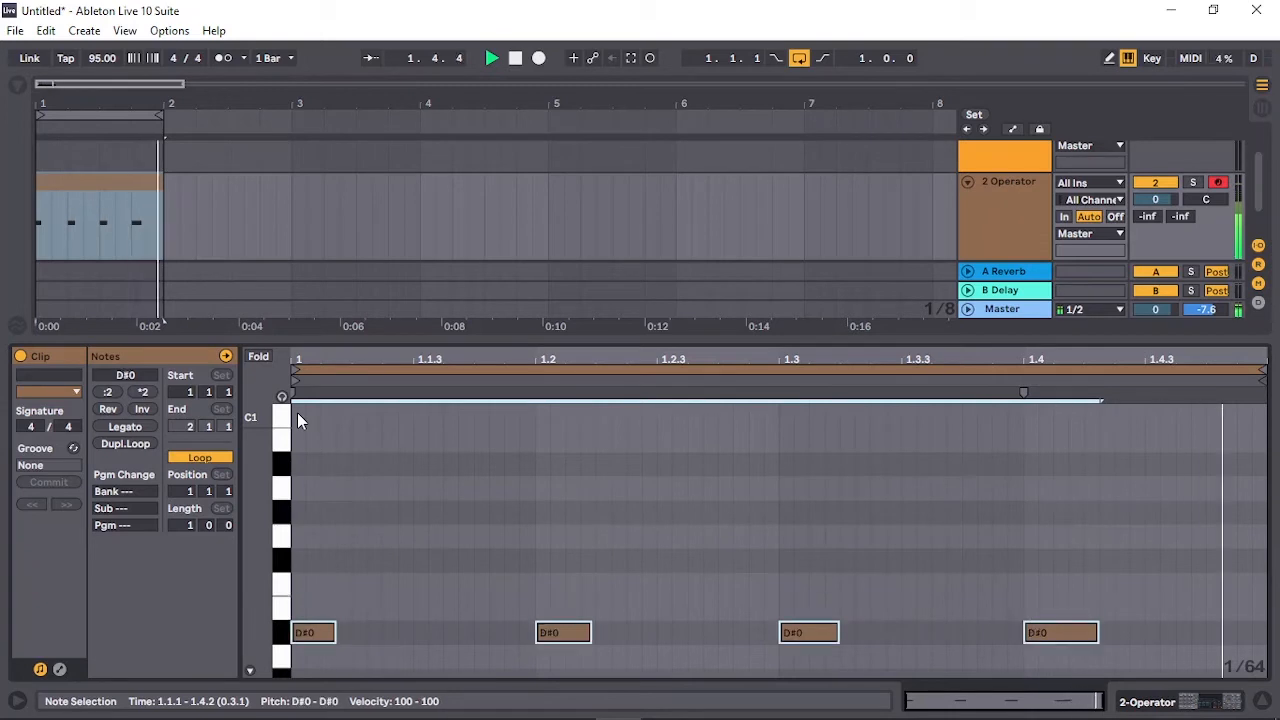
key("Down")
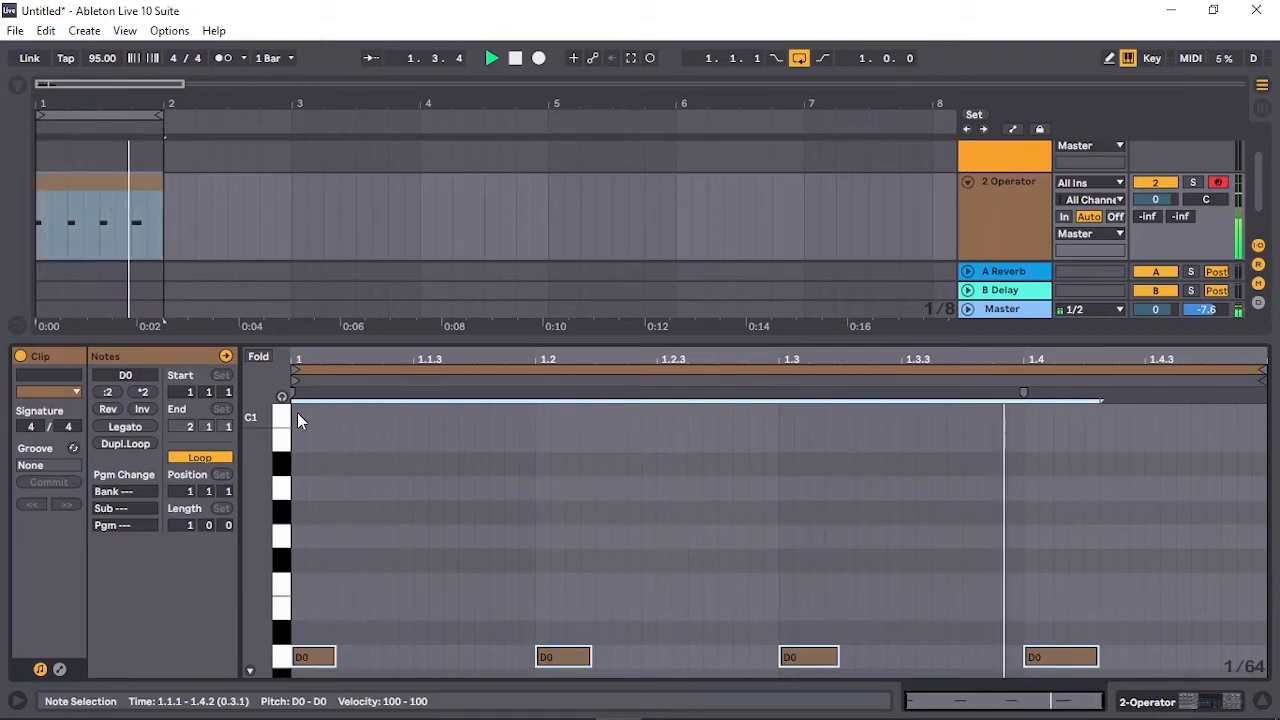
key("Down")
key("Down")
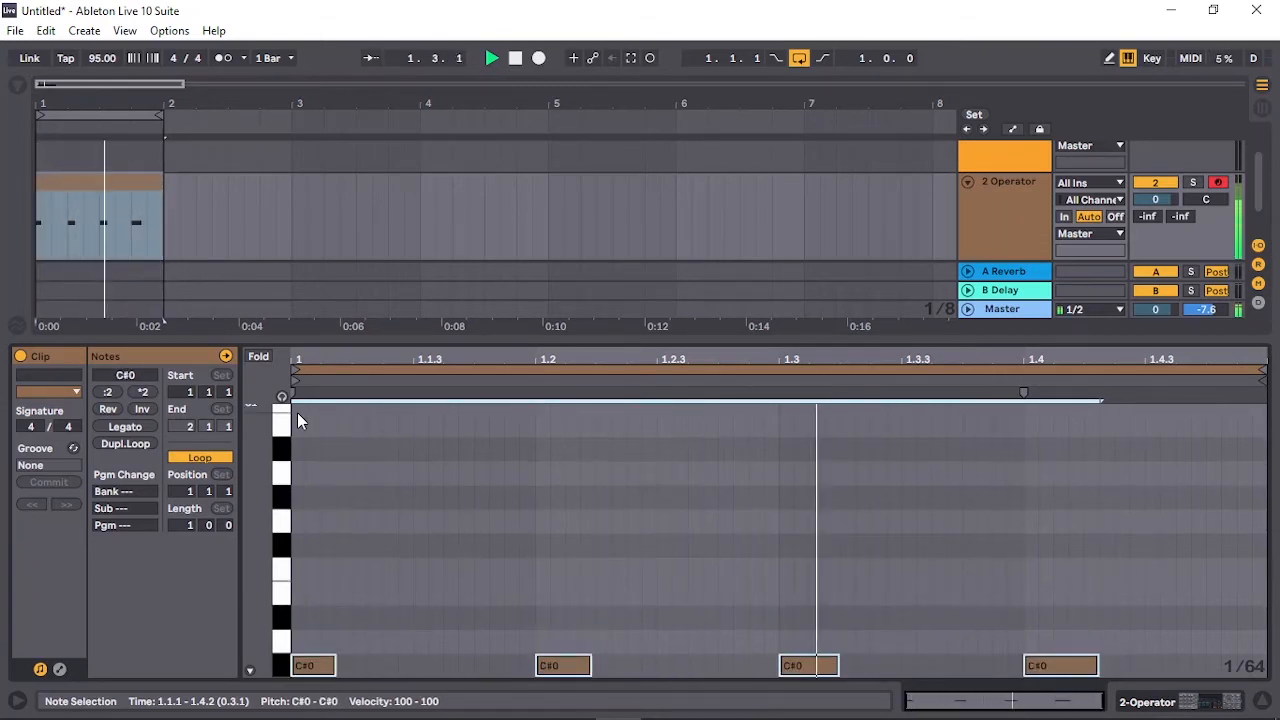
key("Down")
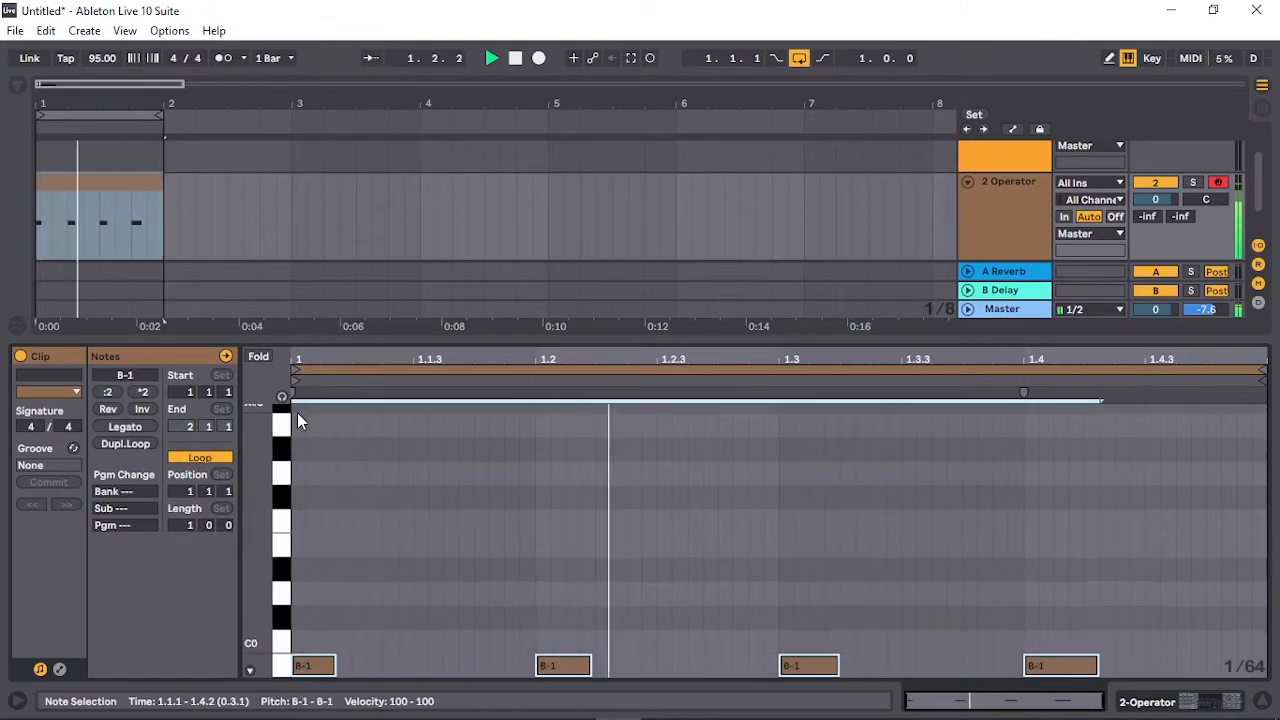
key("Up")
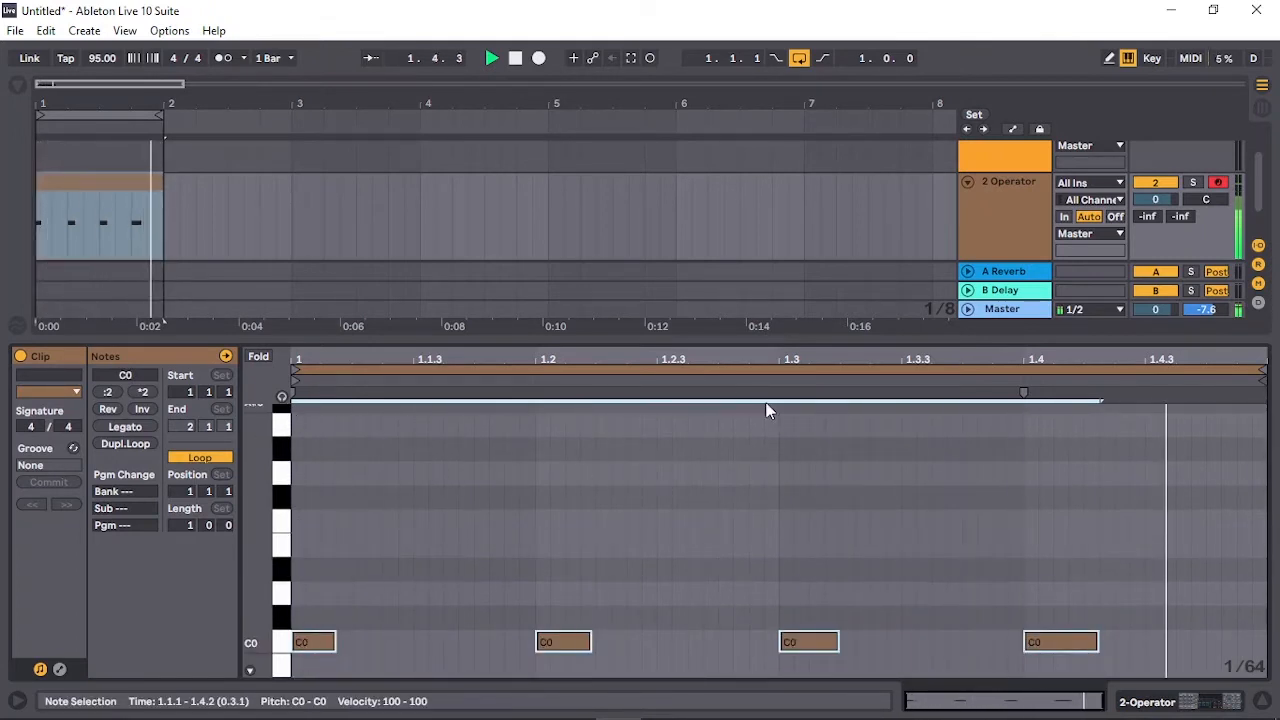
Step: Delete the one-bar MIDI clip from the Operator track
left_click(1198, 702)
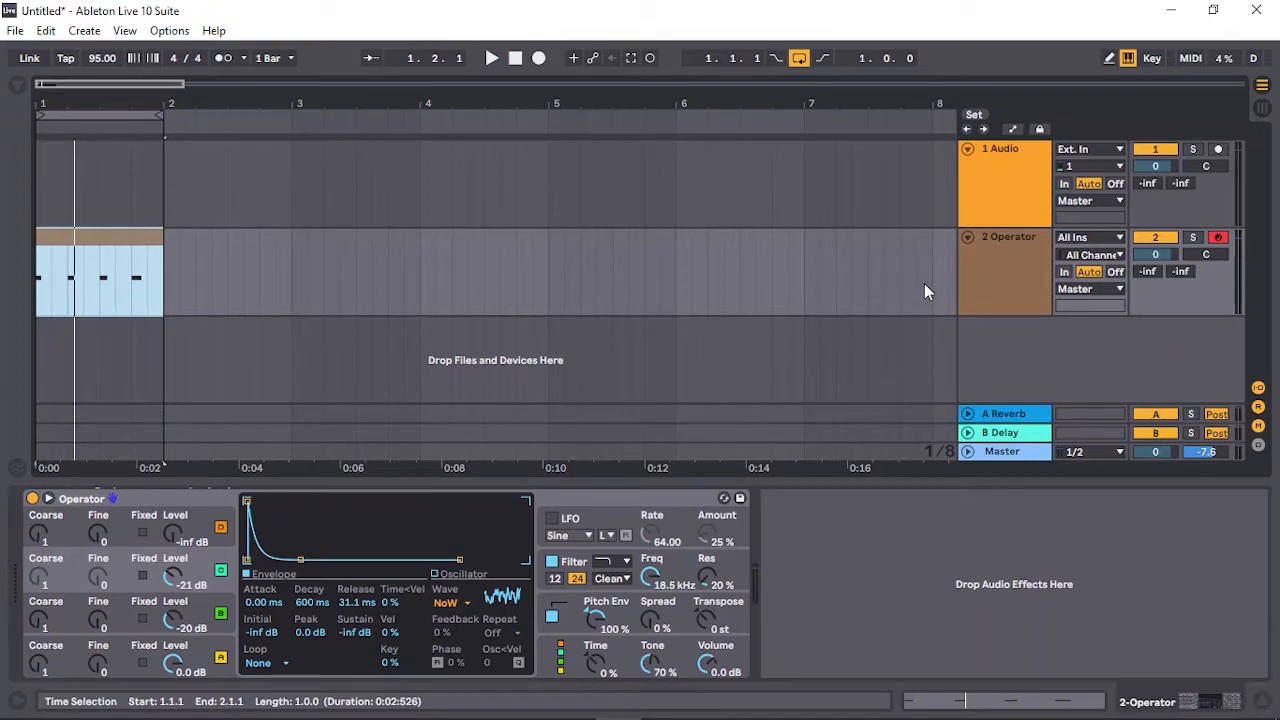
left_click(1015, 200)
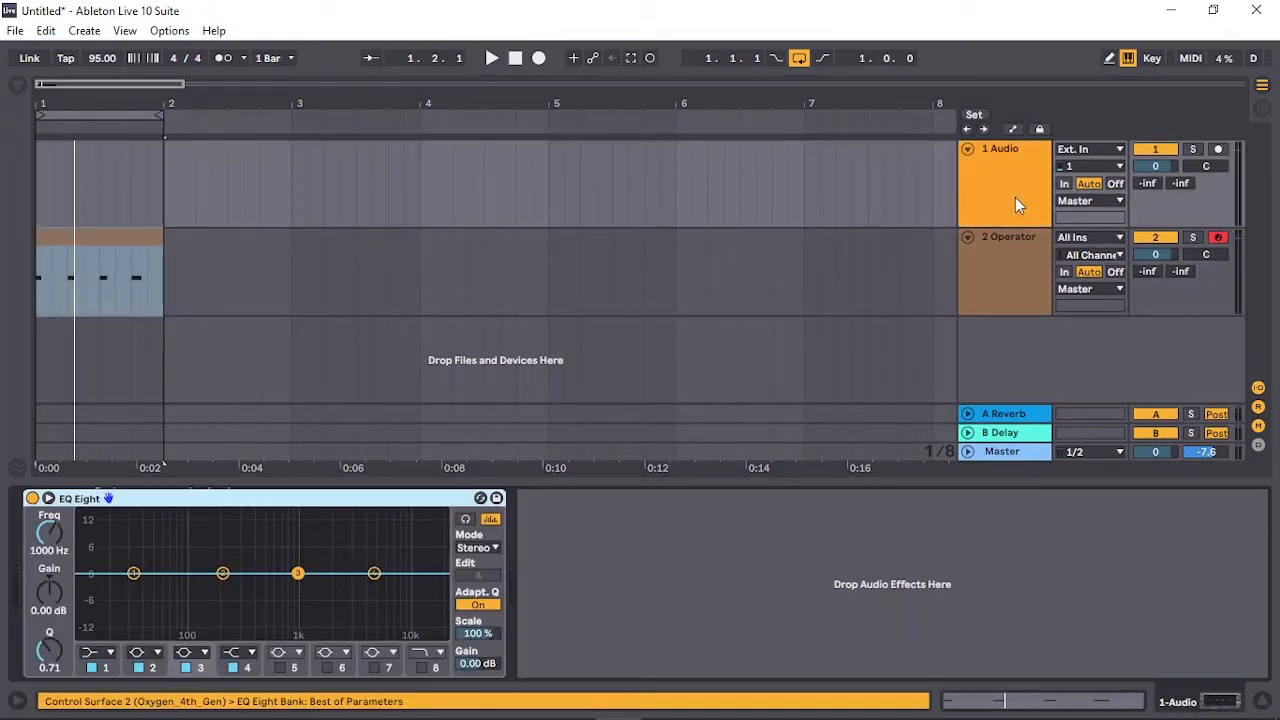
left_click(1015, 198)
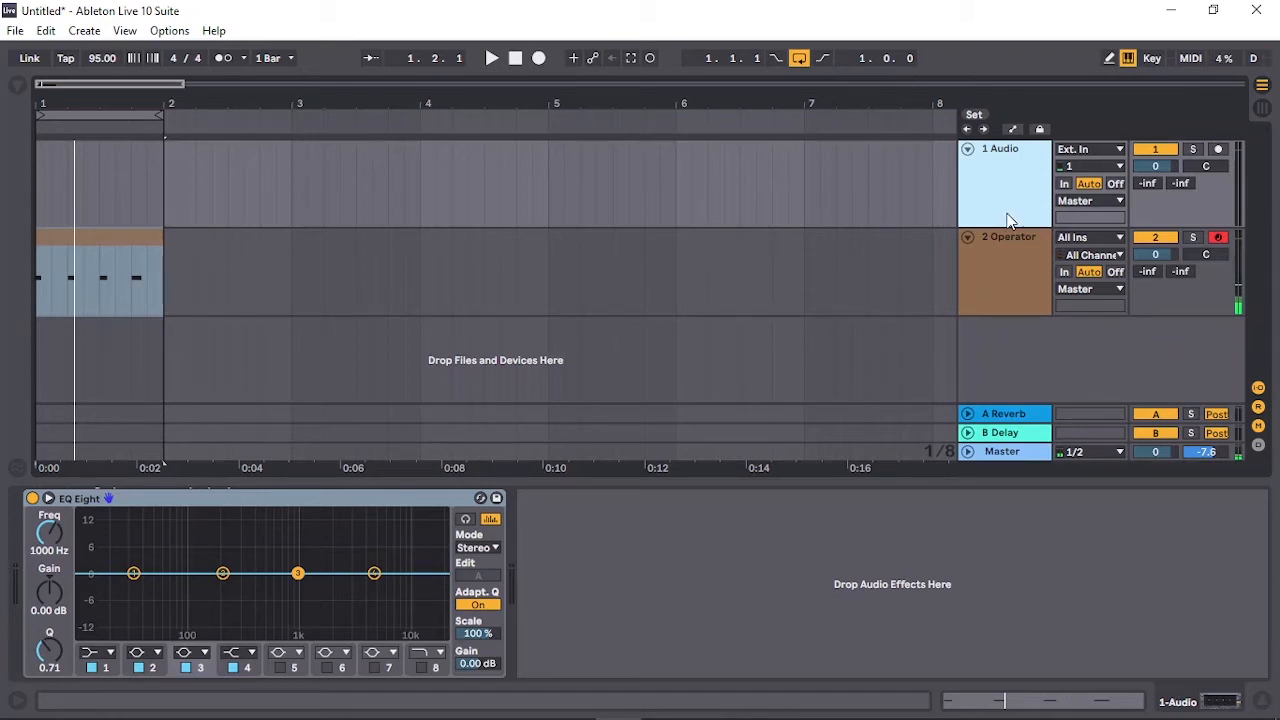
left_click(136, 251)
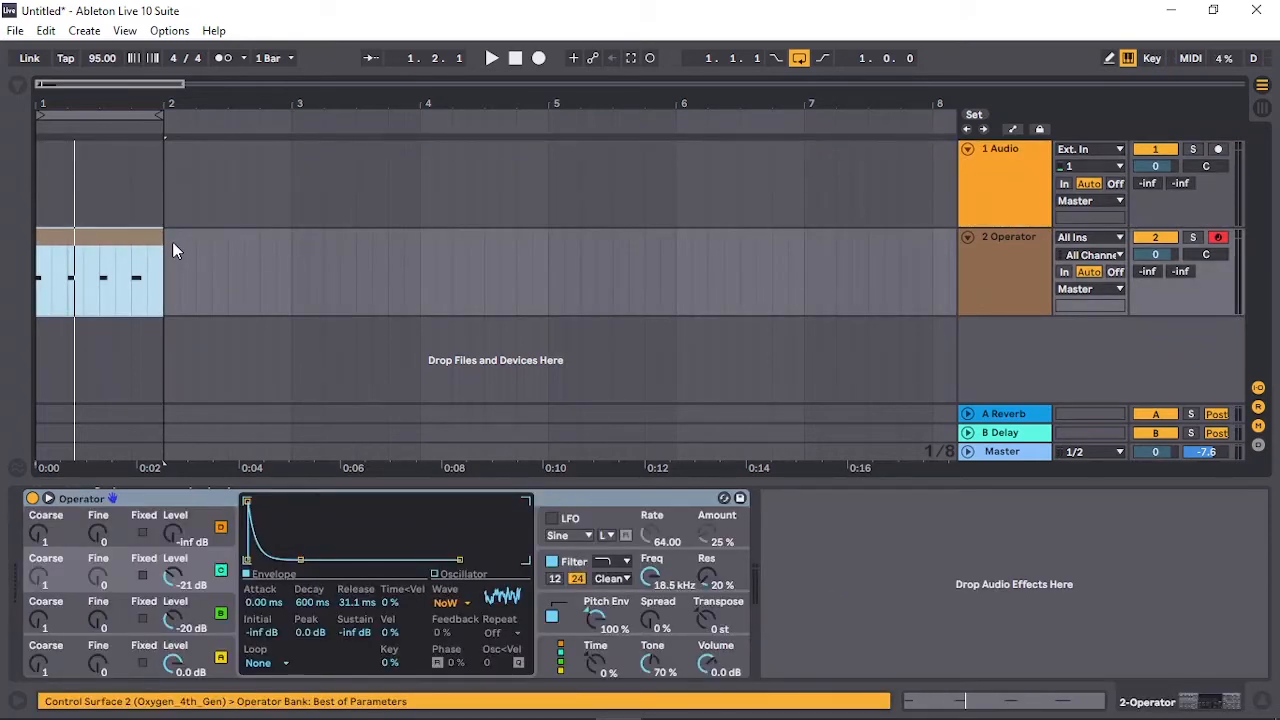
key("Delete")
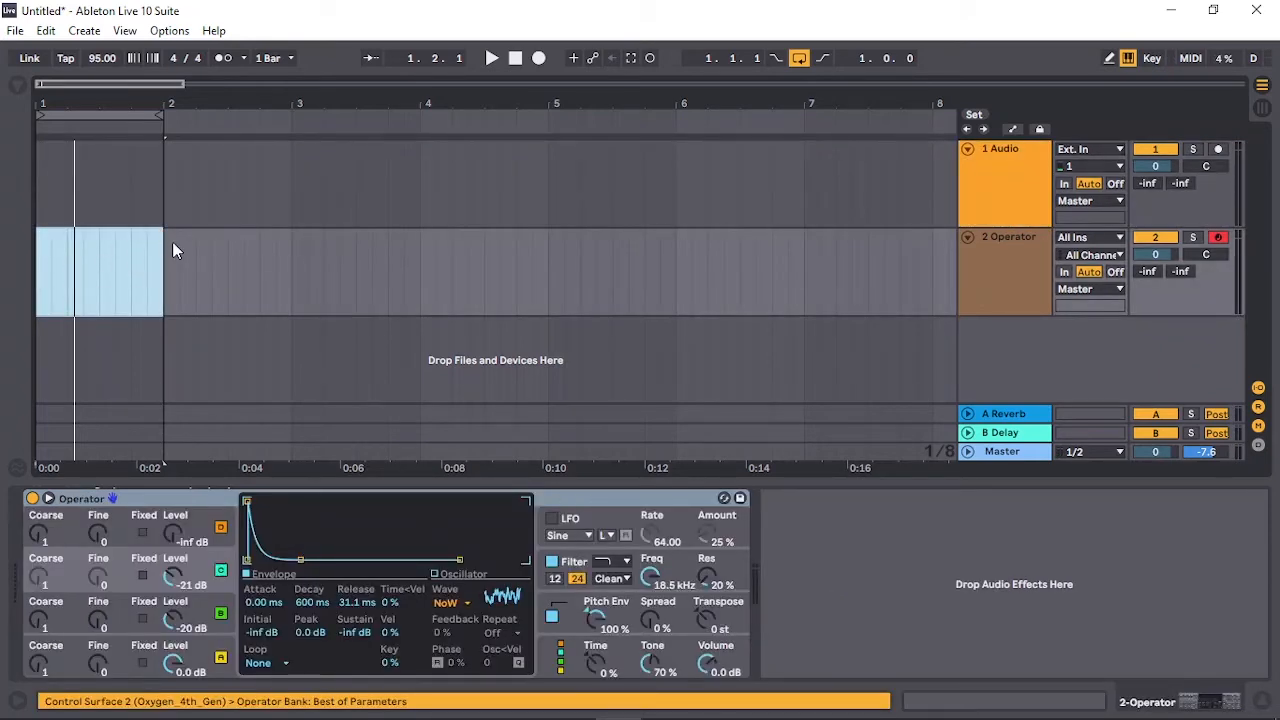
Step: Record a new one-bar clip of four C0 notes on the Operator track and turn on the metronome
left_click(514, 57)
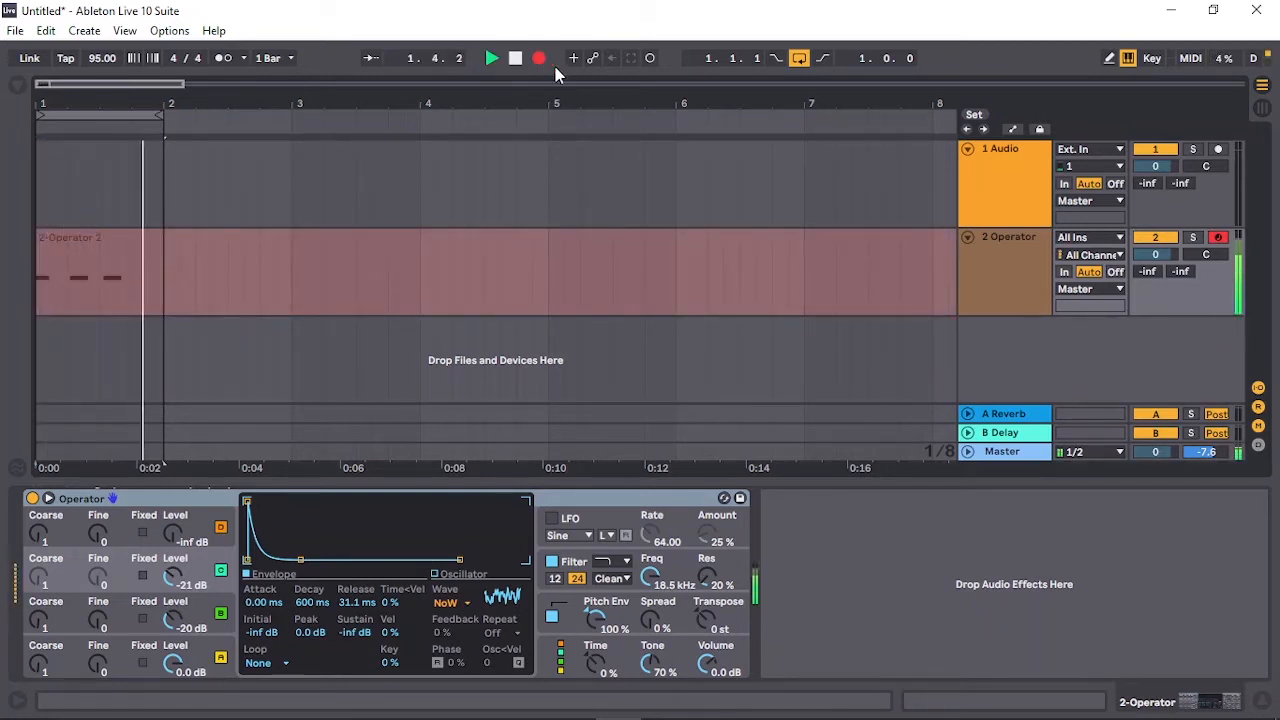
left_click(539, 57)
left_click(224, 58)
Step: Move the recorded clip's last C0 note to beat 1.4 and check the note velocities
double_click(122, 251)
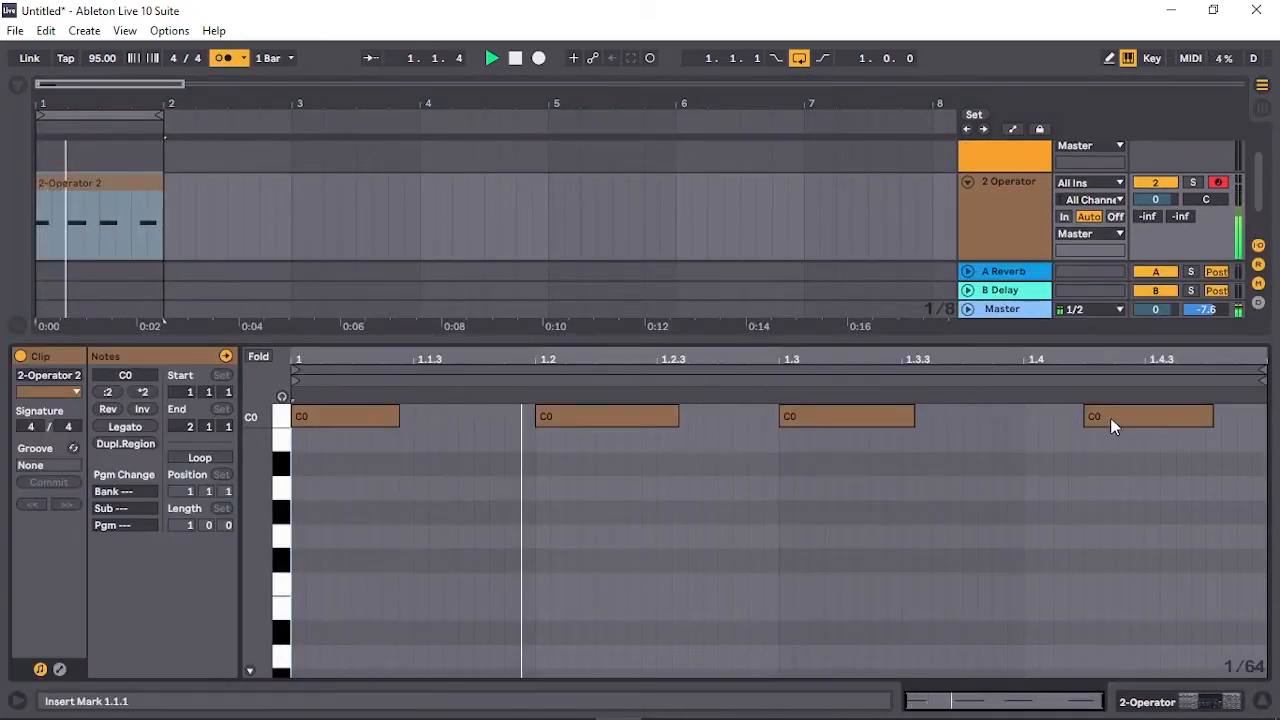
left_click_drag(1112, 418, 1058, 422)
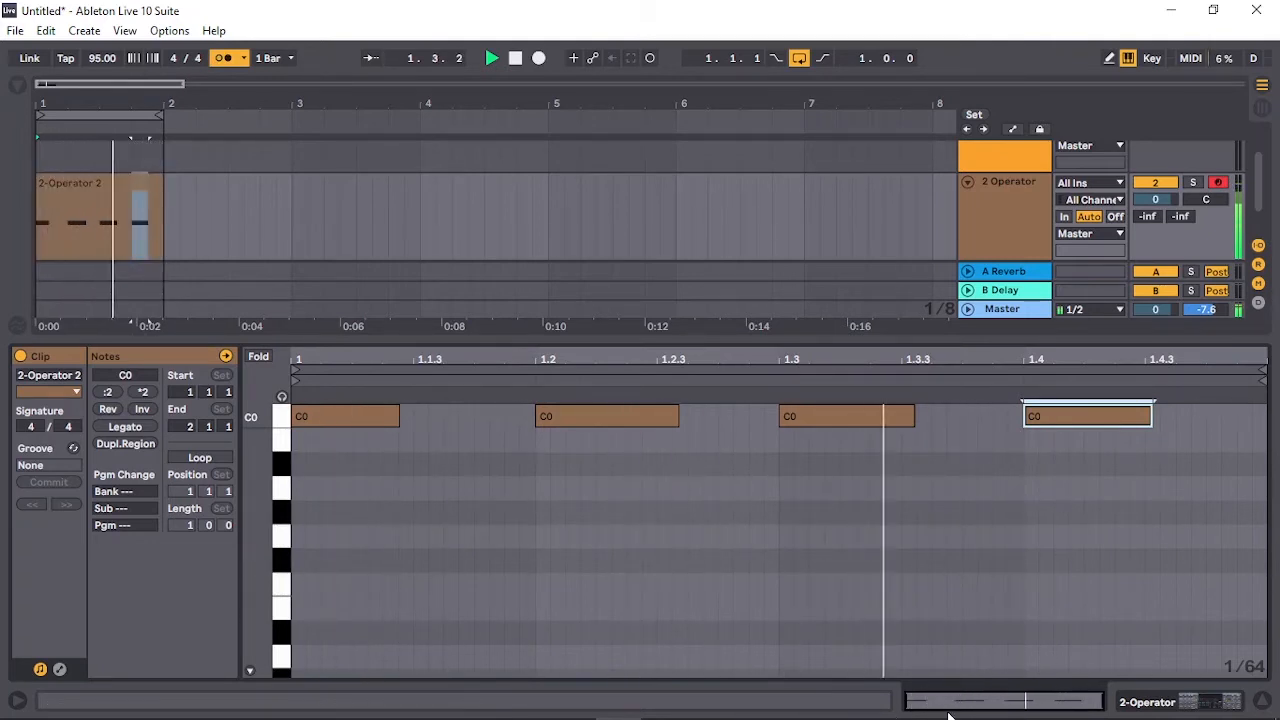
left_click(250, 670)
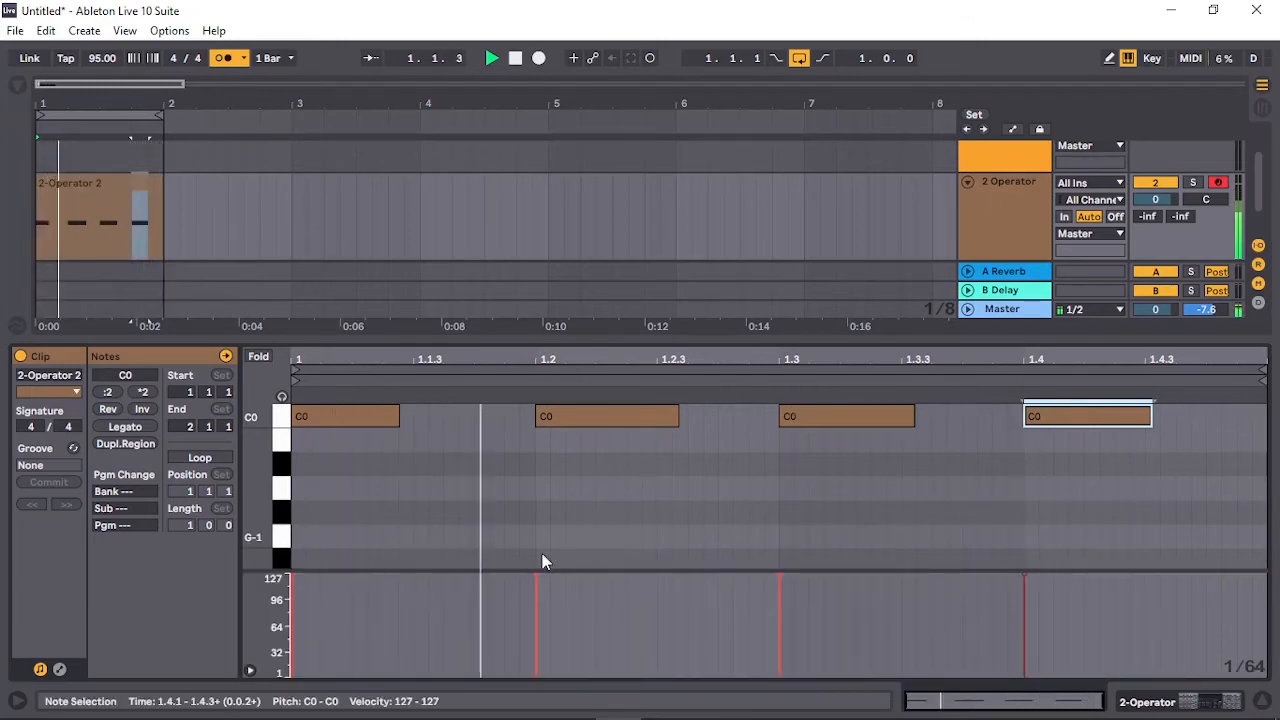
left_click(249, 671)
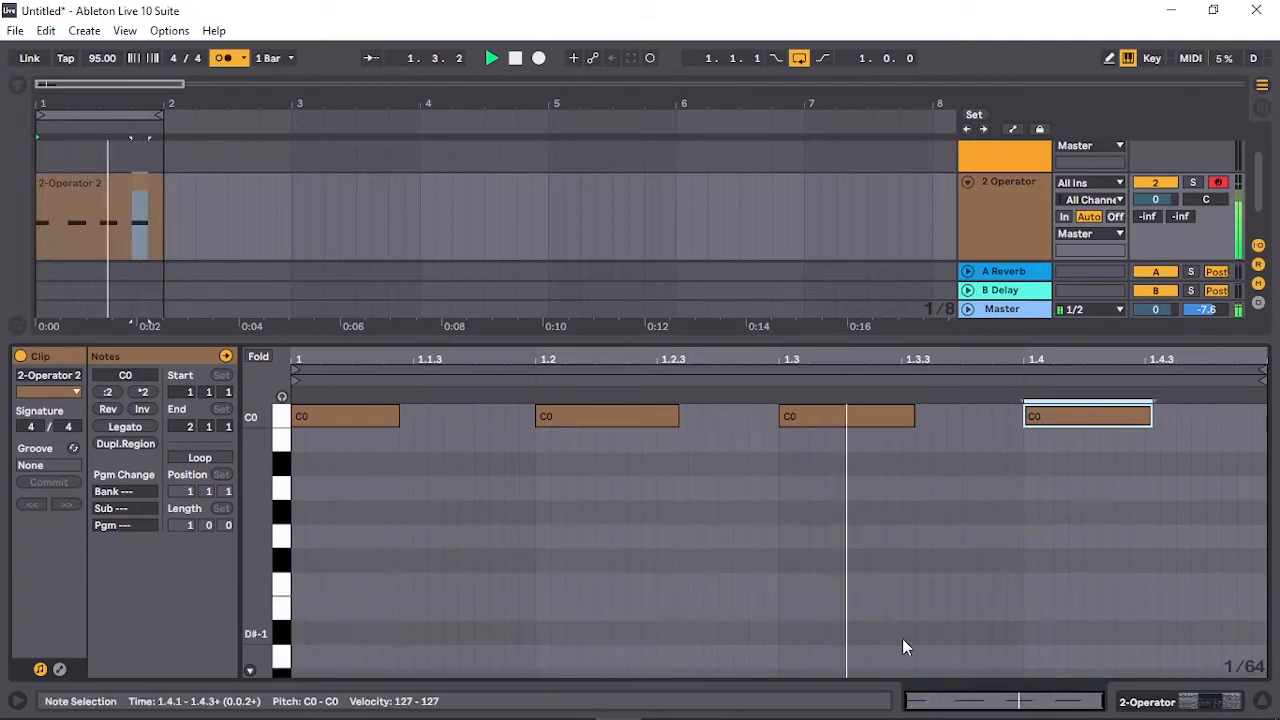
Step: Turn off the metronome and select the recorded clip on the Operator track with its instrument controls shown
left_click(1262, 702)
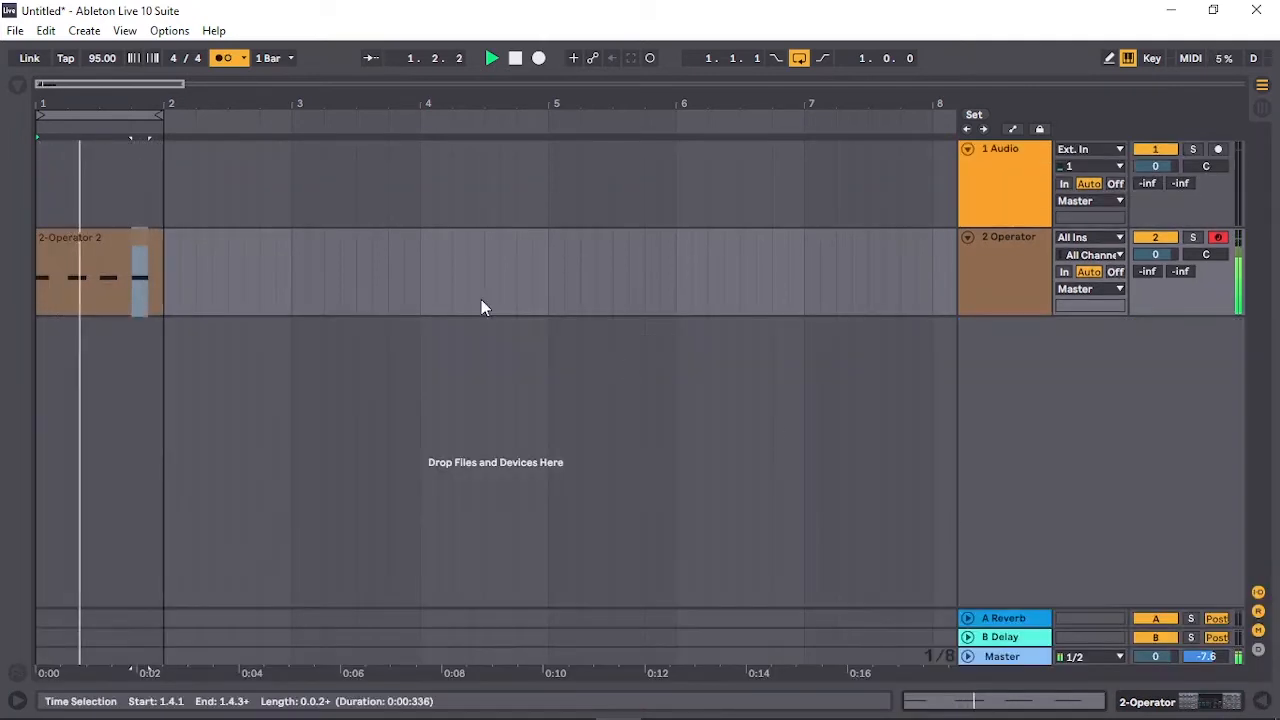
left_click(213, 59)
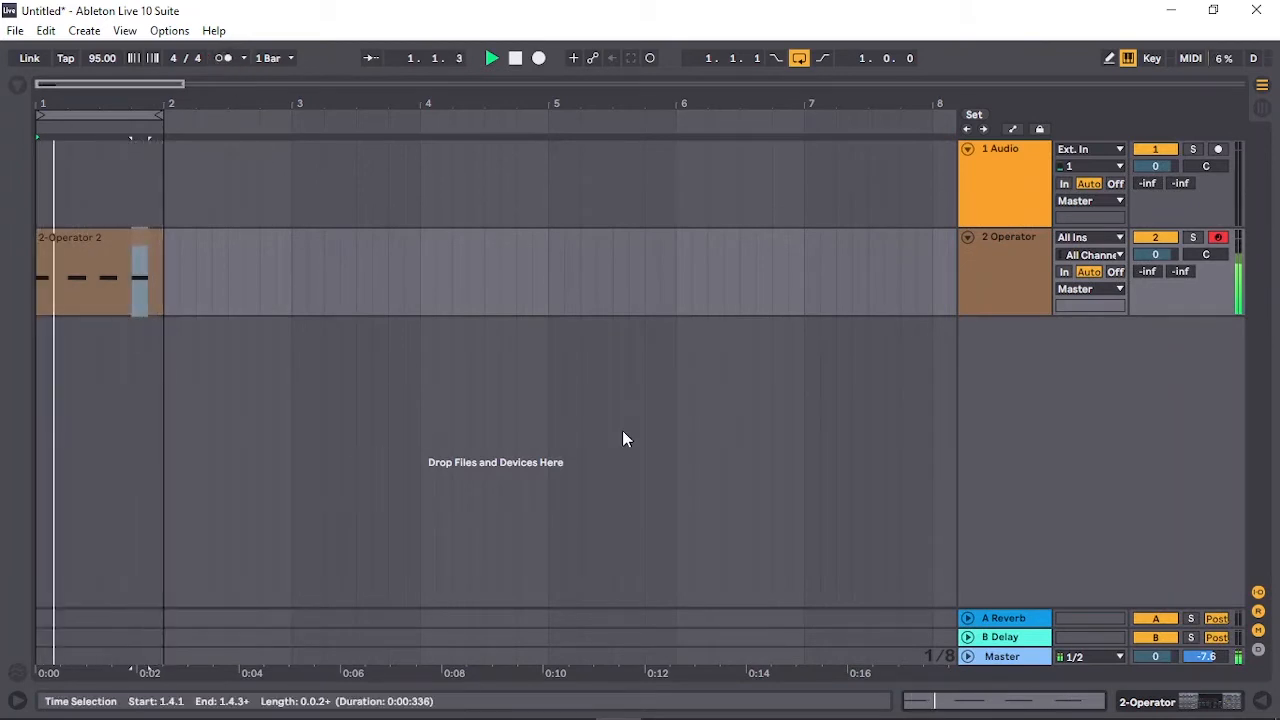
double_click(997, 190)
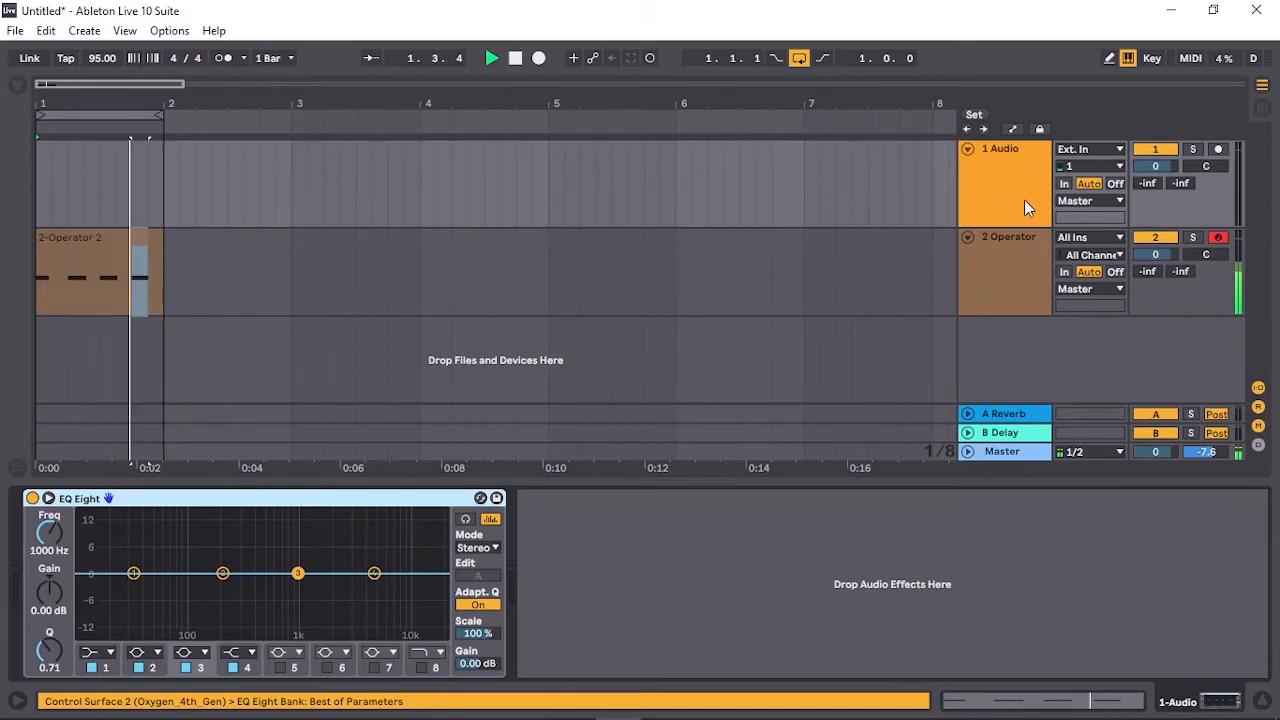
left_click(1030, 197)
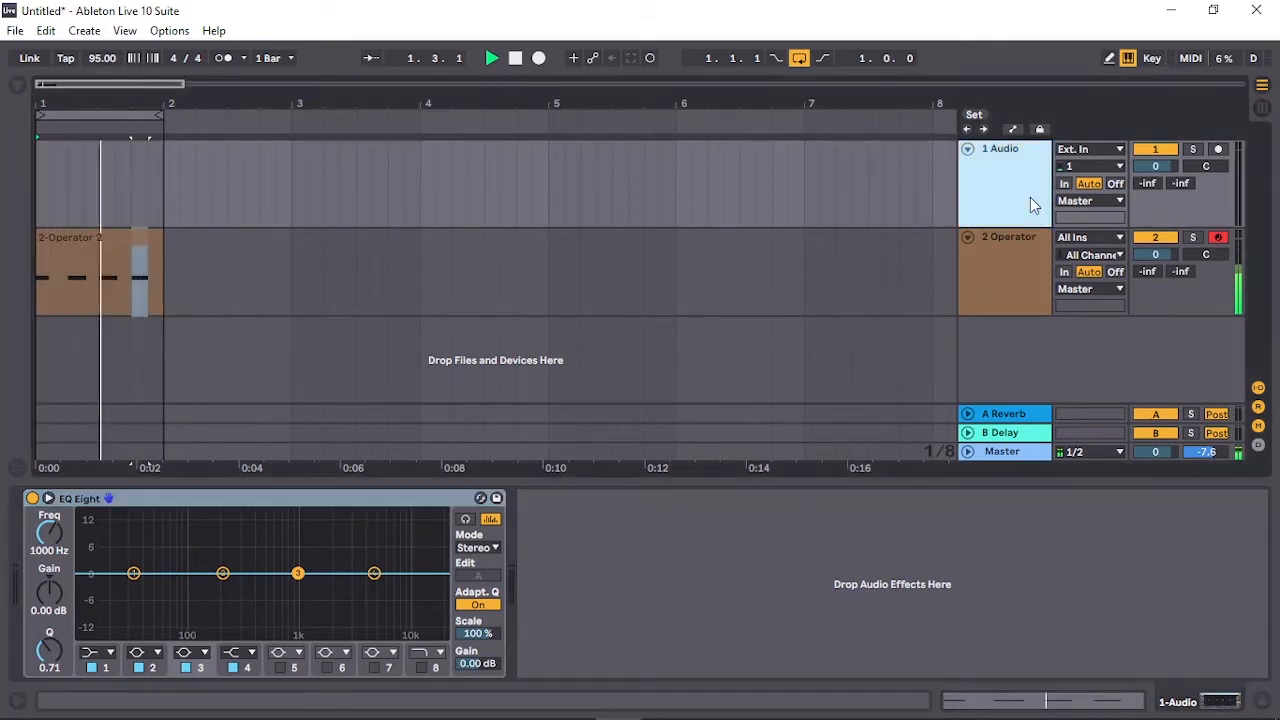
left_click(119, 245)
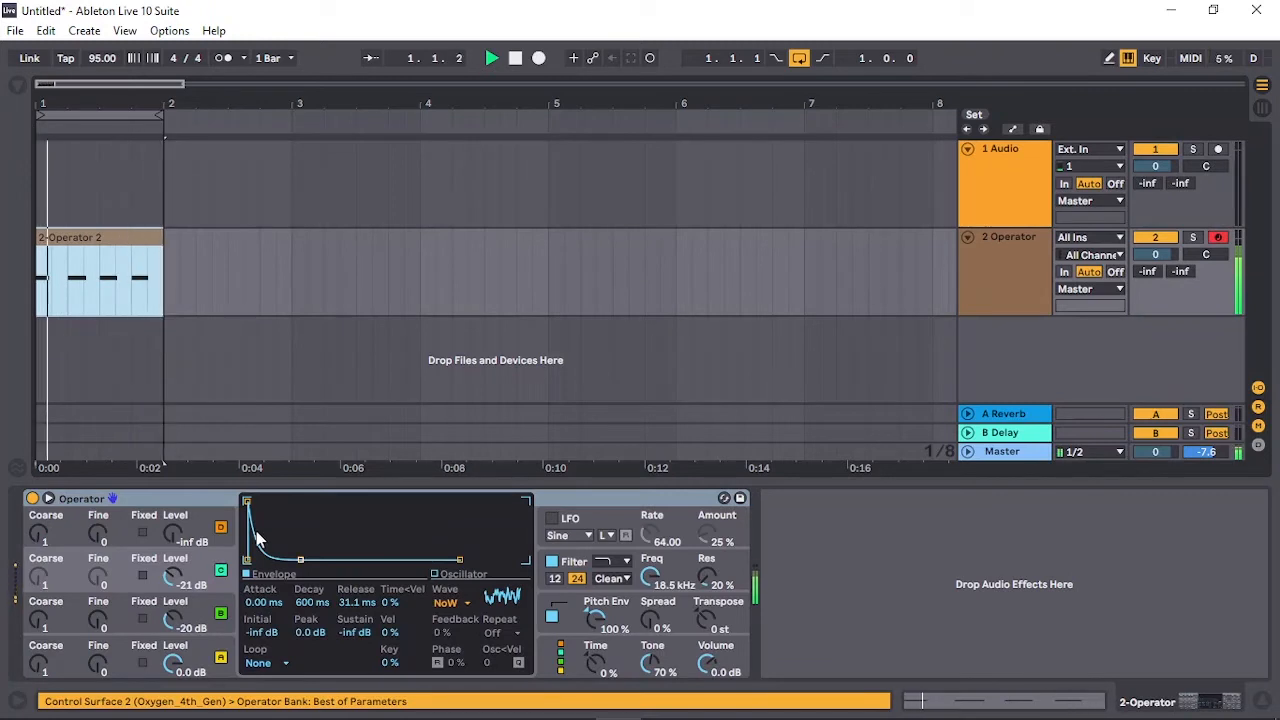
Step: Turn off input monitoring on the Audio track and route the Operator track's audio output to 1-Audio
left_click(967, 208)
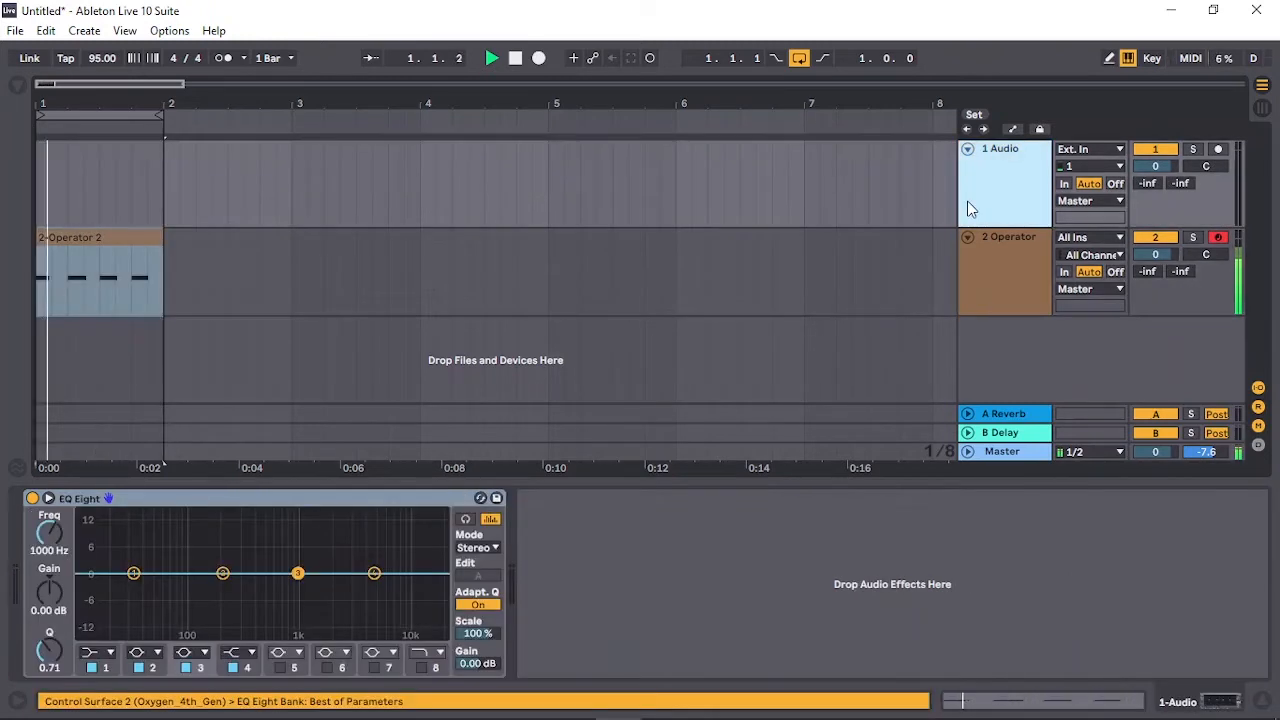
left_click(1115, 184)
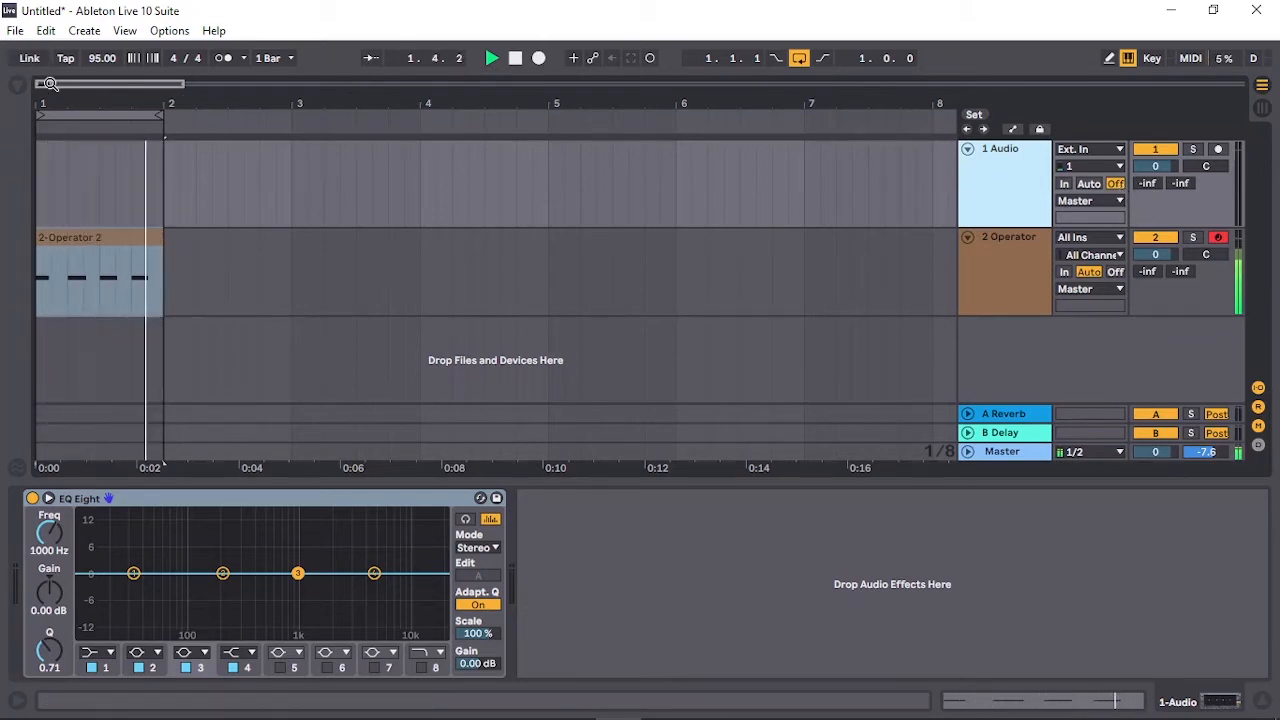
left_click_drag(44, 79, 44, 105)
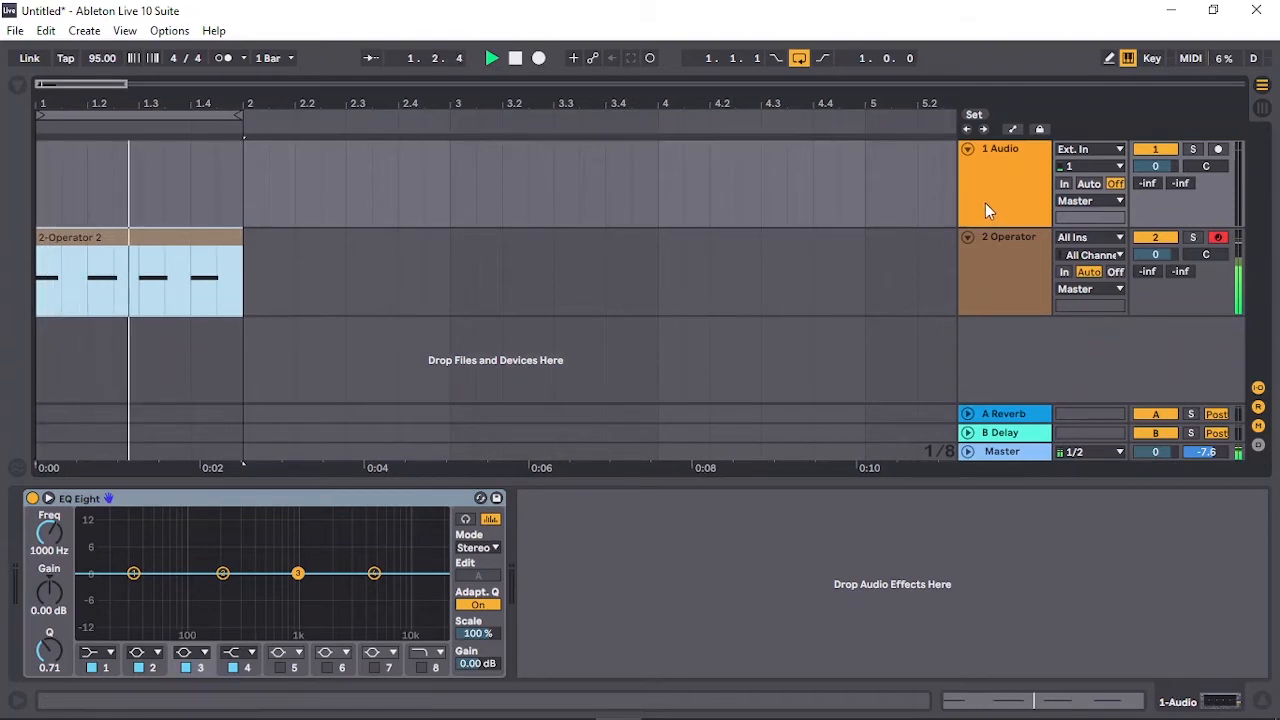
key("space")
left_click(1110, 288)
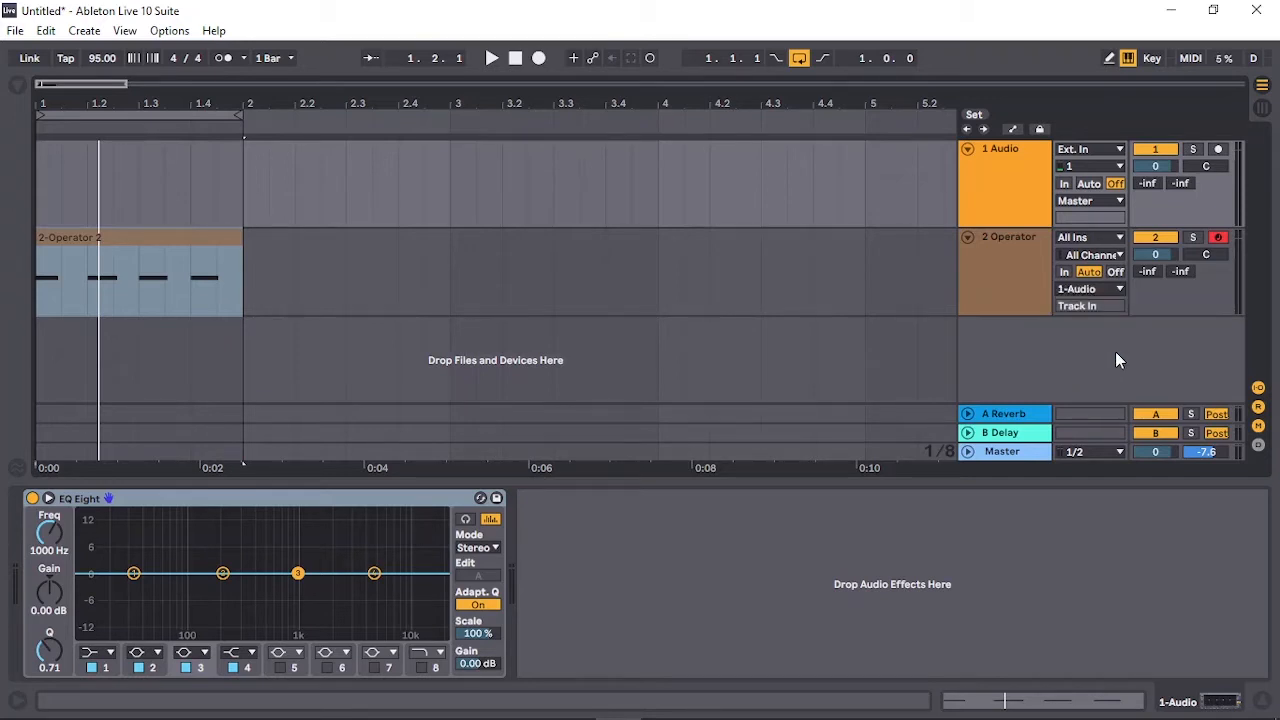
Step: Audition the routed Operator loop, arm the Audio track for recording, and check the track levels in the mixer
key("space")
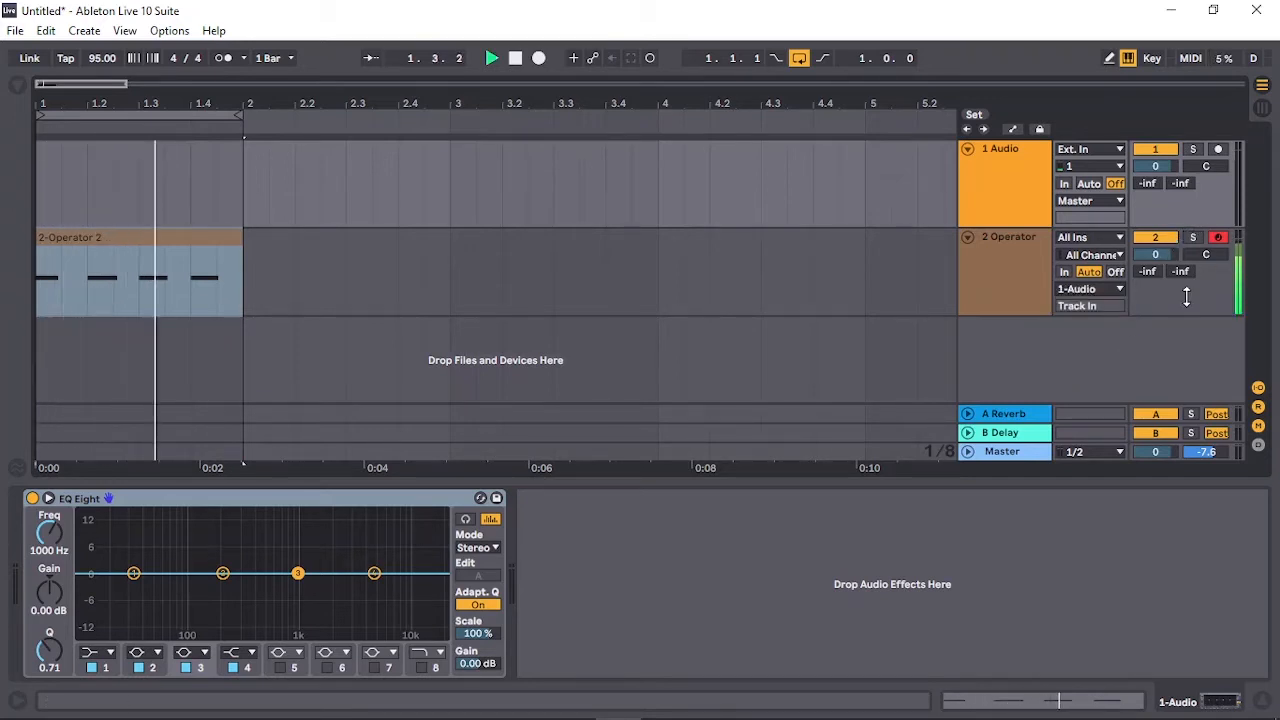
key("space")
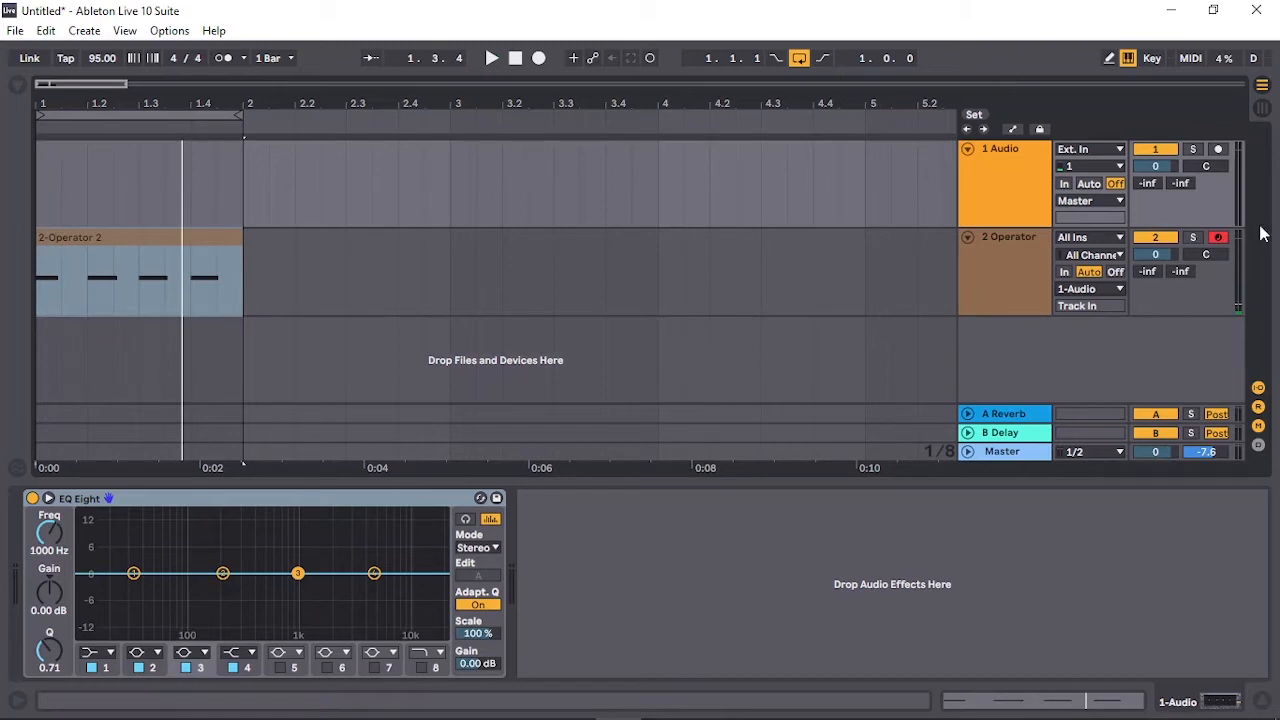
key("space")
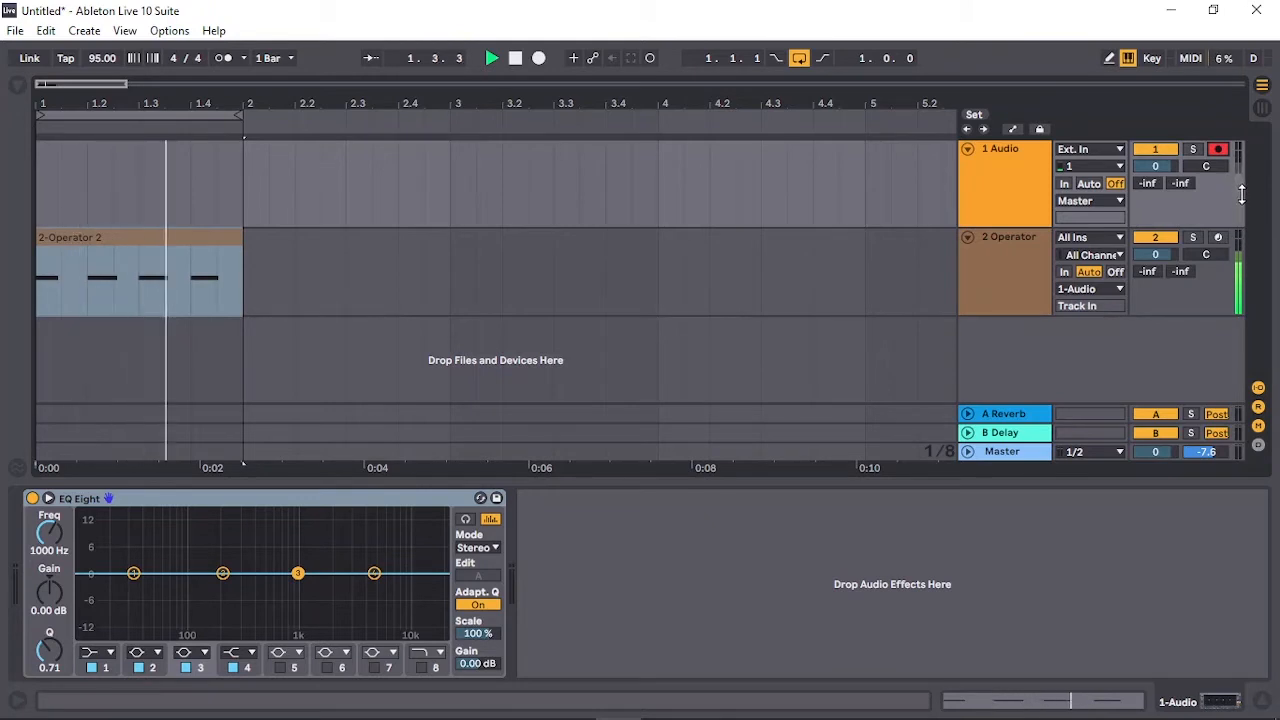
key("Tab")
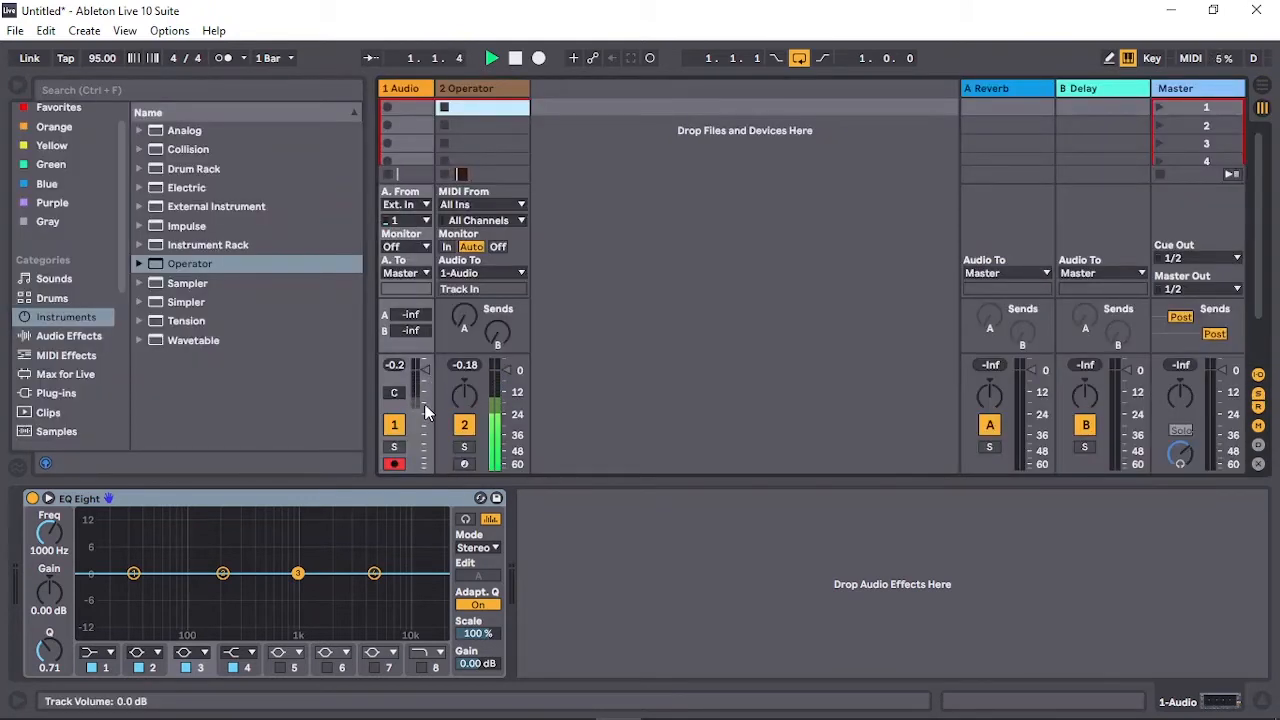
key("Tab")
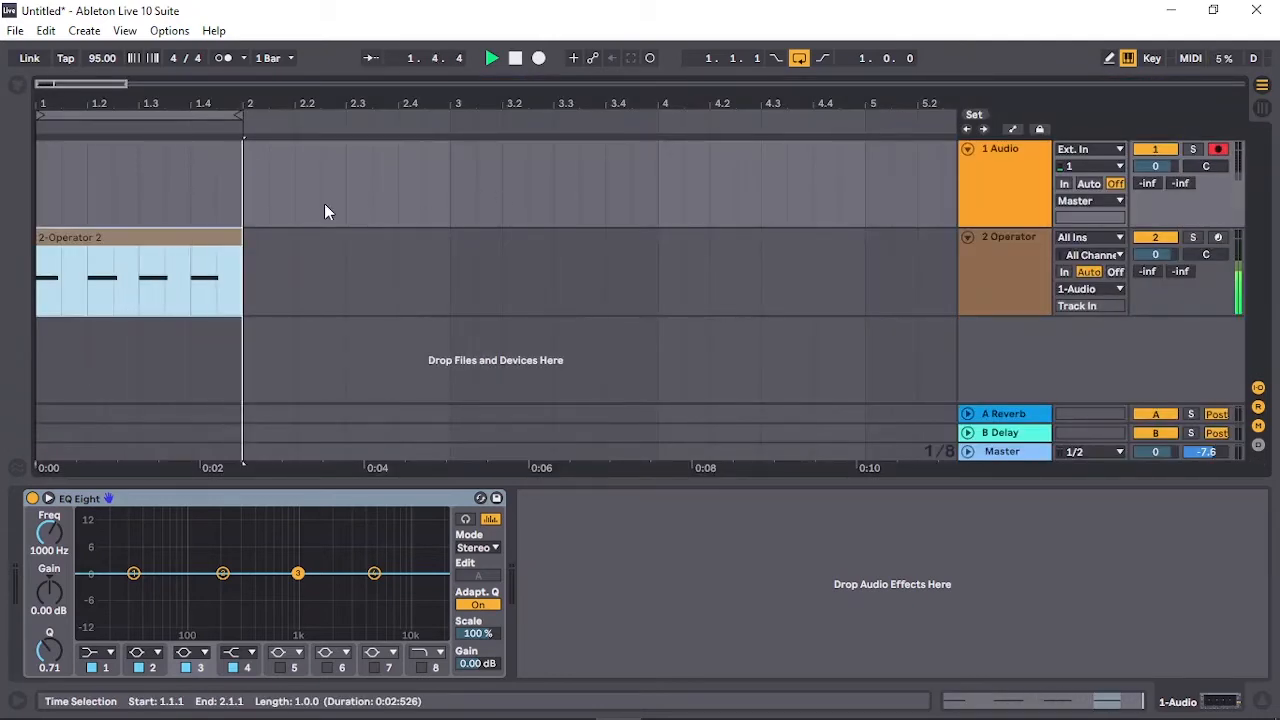
Step: Record the looping Operator pattern from bar 1 as one bar of audio on the Audio track
left_click_drag(91, 88, 78, 120)
key("space")
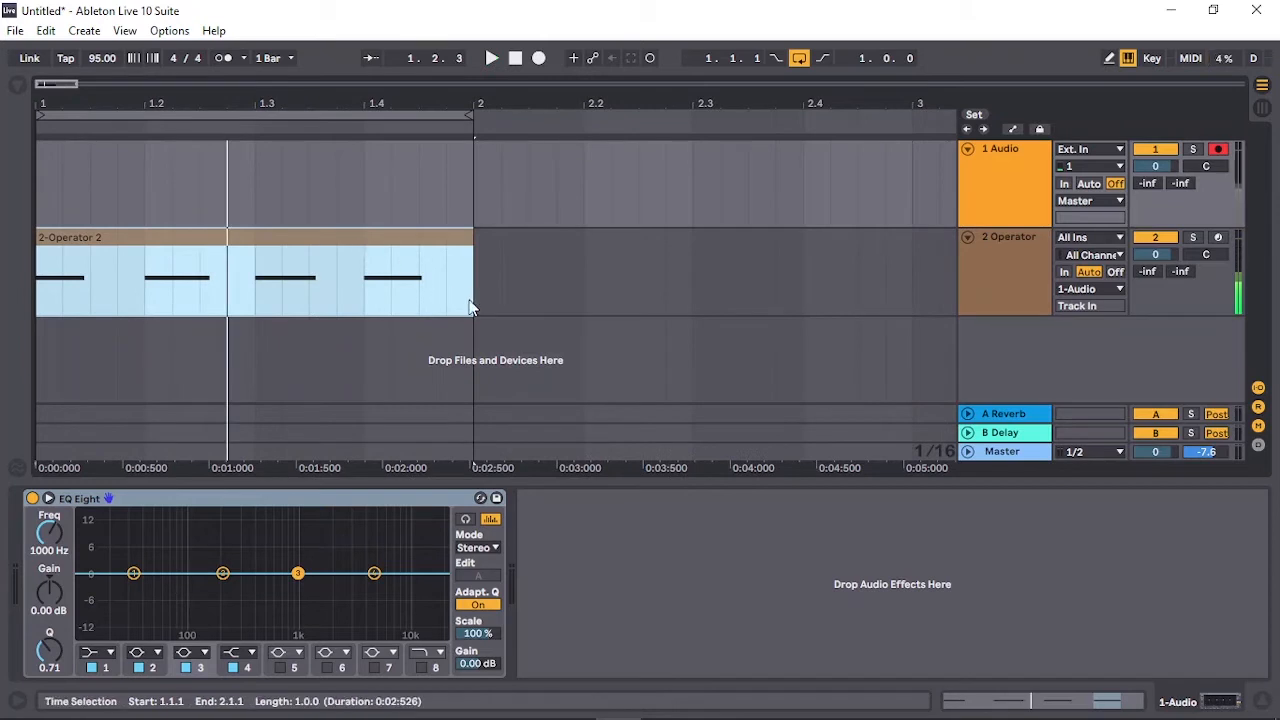
left_click(513, 59)
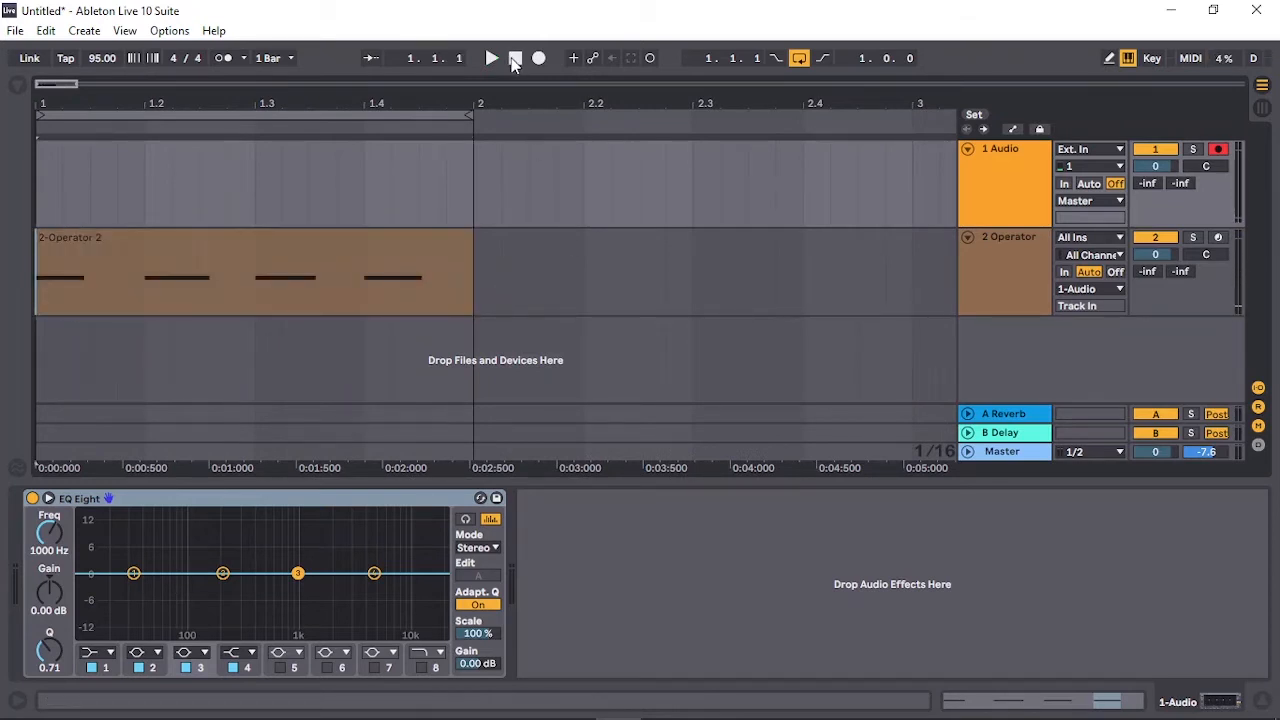
left_click(539, 58)
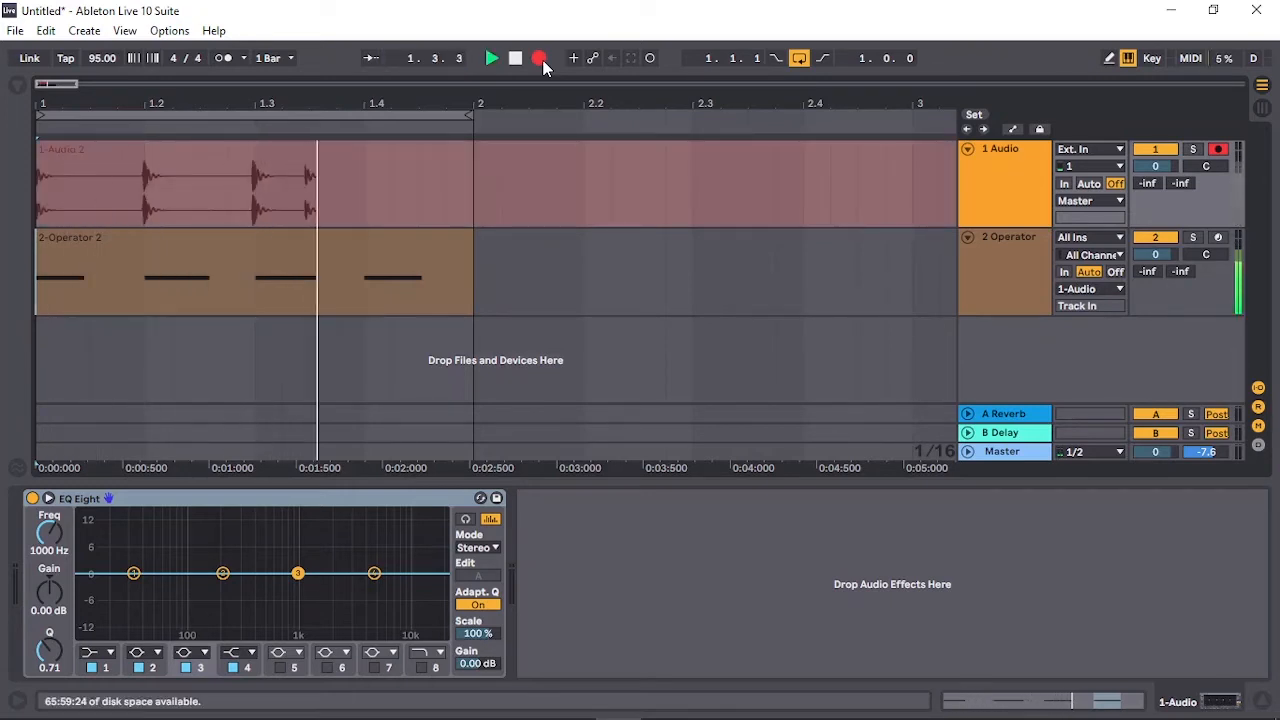
left_click(539, 58)
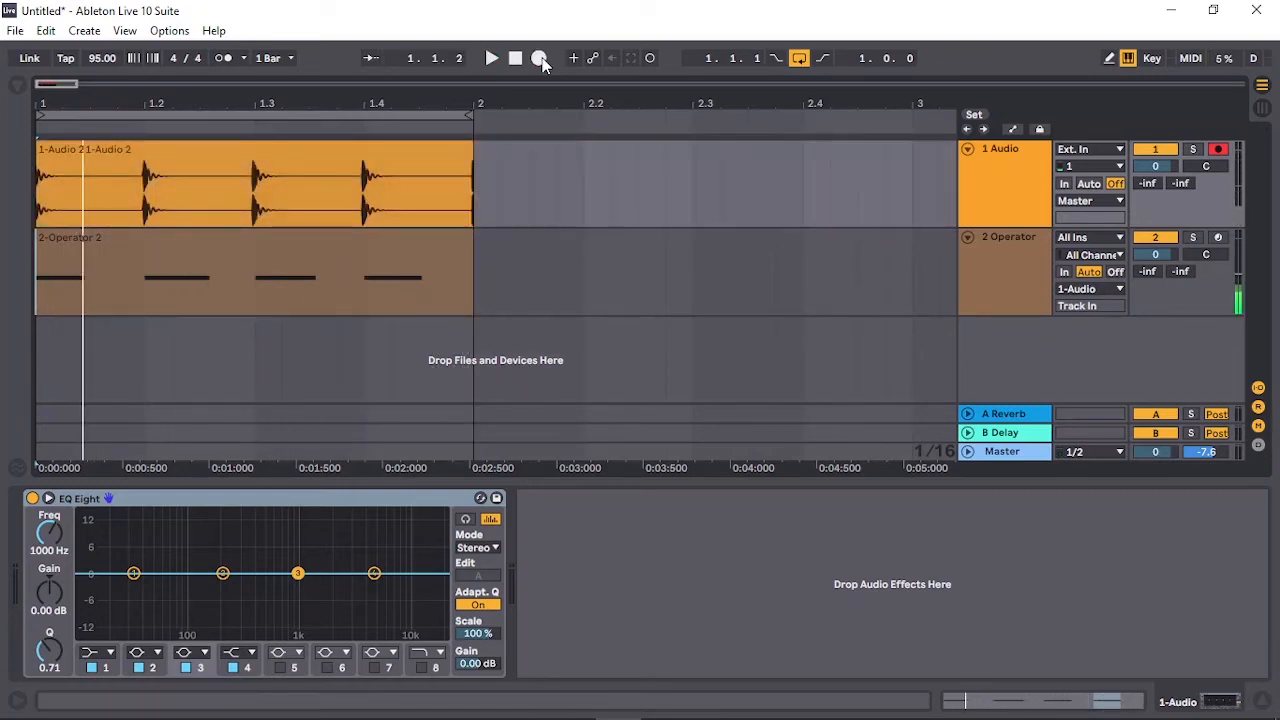
Step: Trim the end of the recorded audio clip to 1.4.3, cutting the stray hit at the bar's end
left_click(340, 165)
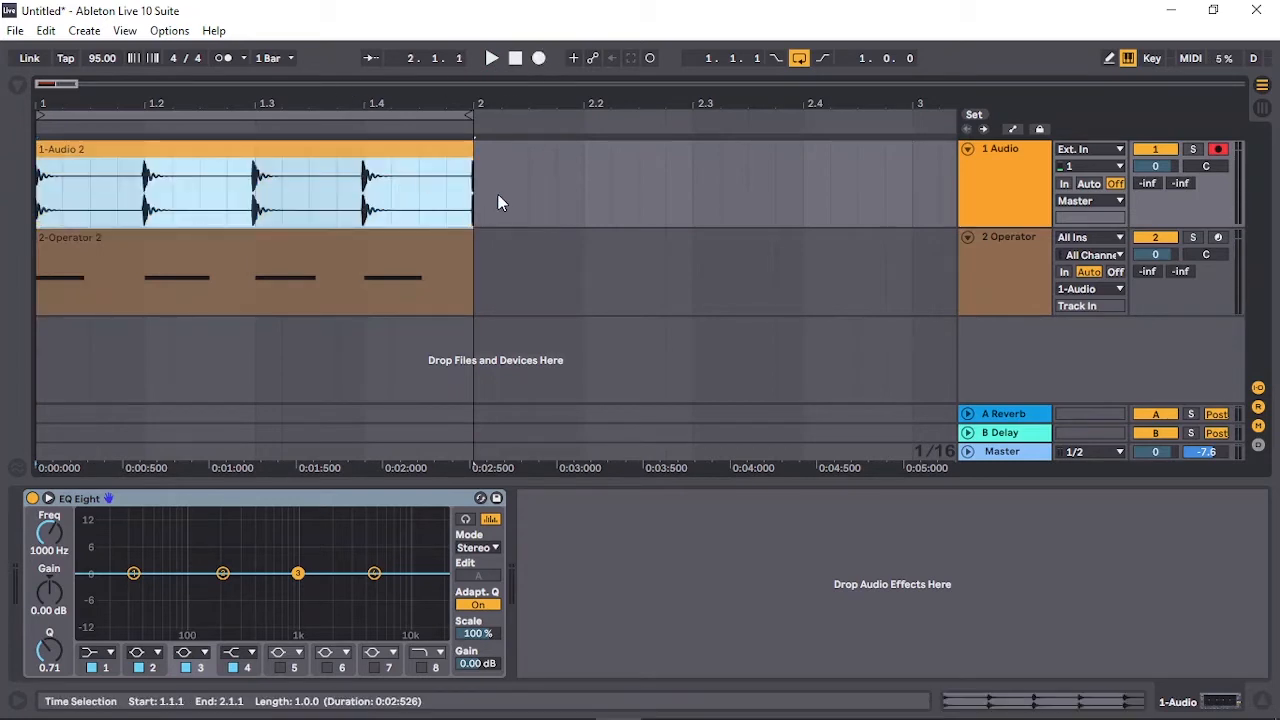
left_click_drag(469, 165, 427, 165)
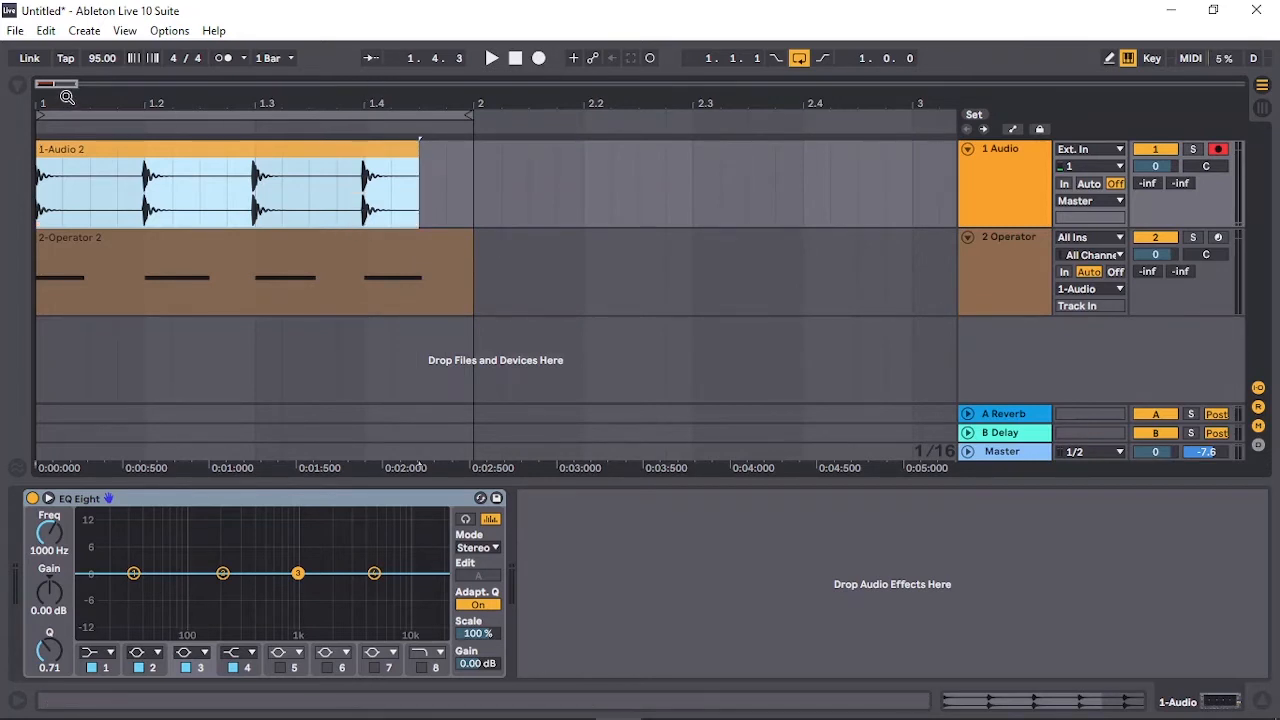
mouse_move(64, 84)
left_mouse_down()
mouse_move(64, 125)
mouse_move(51, 126)
left_mouse_up()
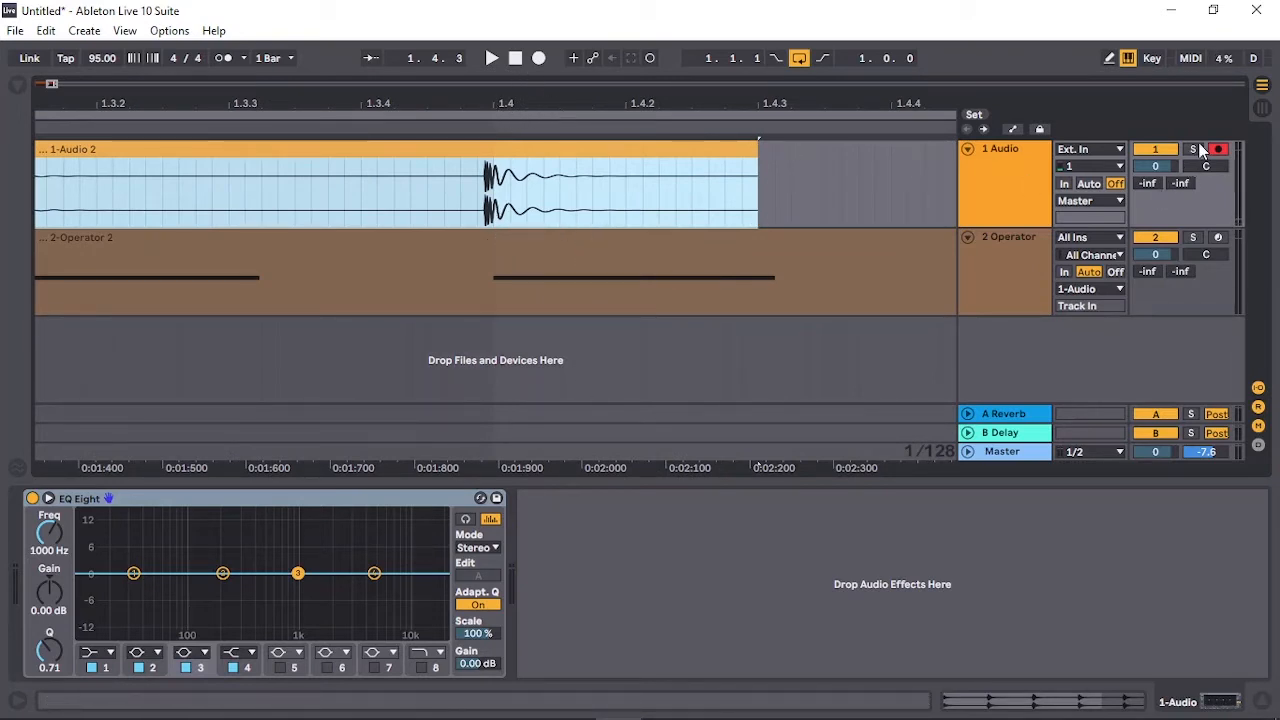
Step: Disarm the Audio track, deactivate the Operator MIDI clip, and play back the recorded audio
left_click(838, 252)
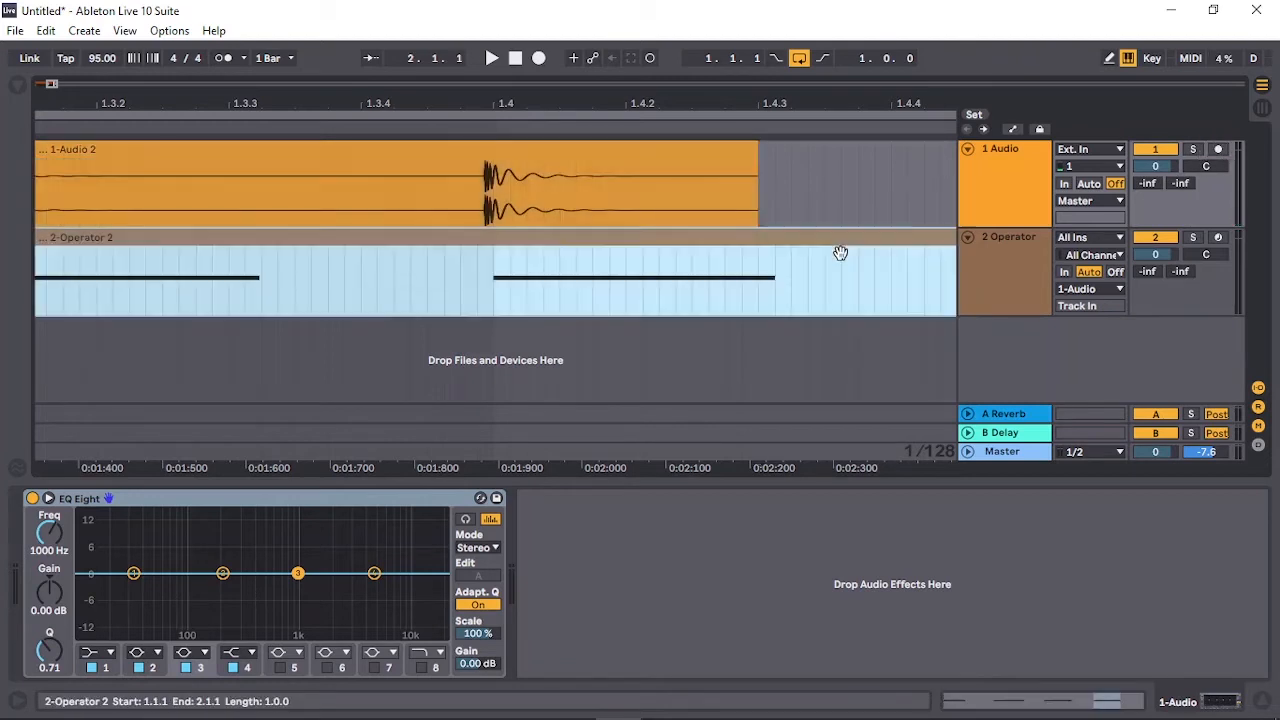
key("Delete")
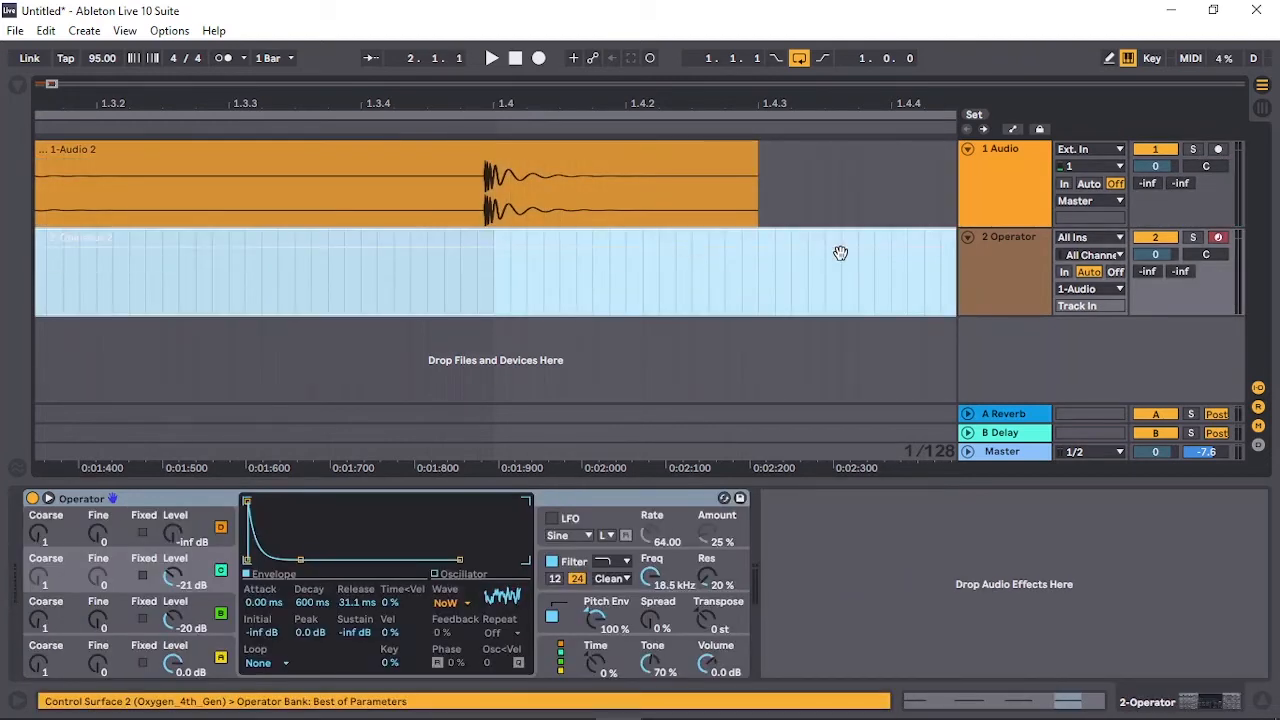
key("space")
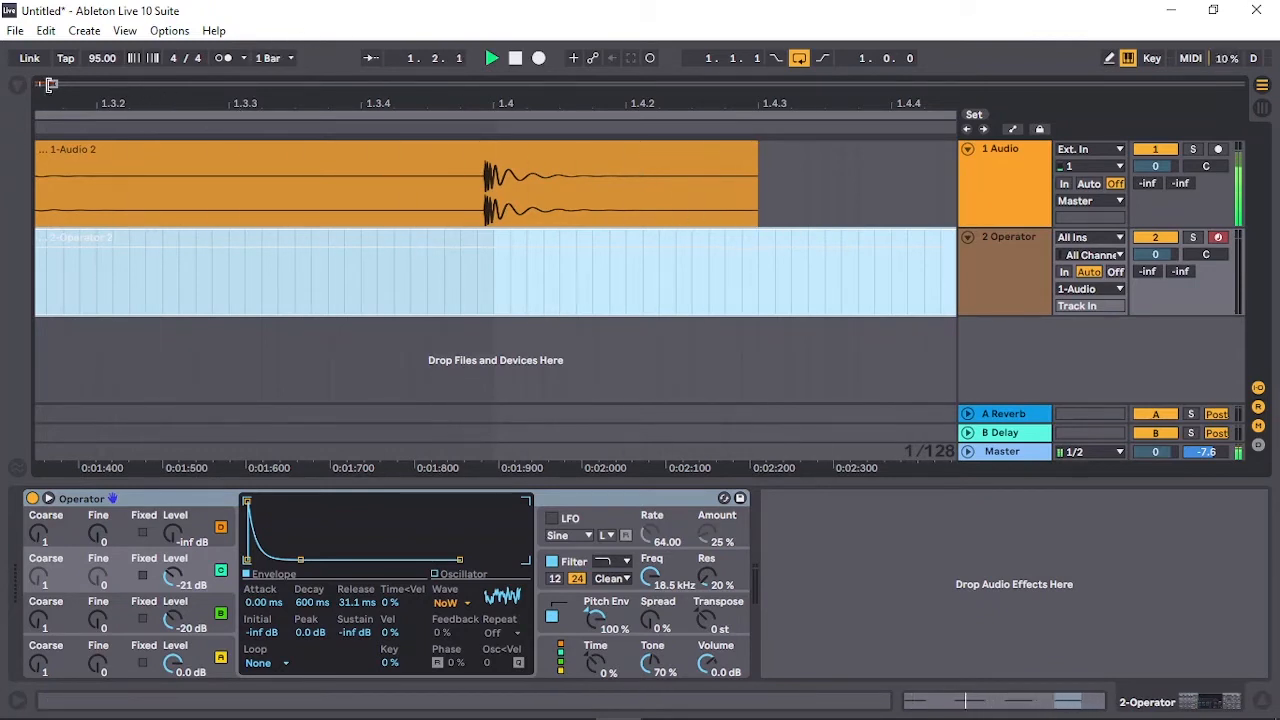
Step: Inspect the recorded audio clip's waveform and extend the clip's end to 2.1.1
left_click_drag(49, 85, 47, 85)
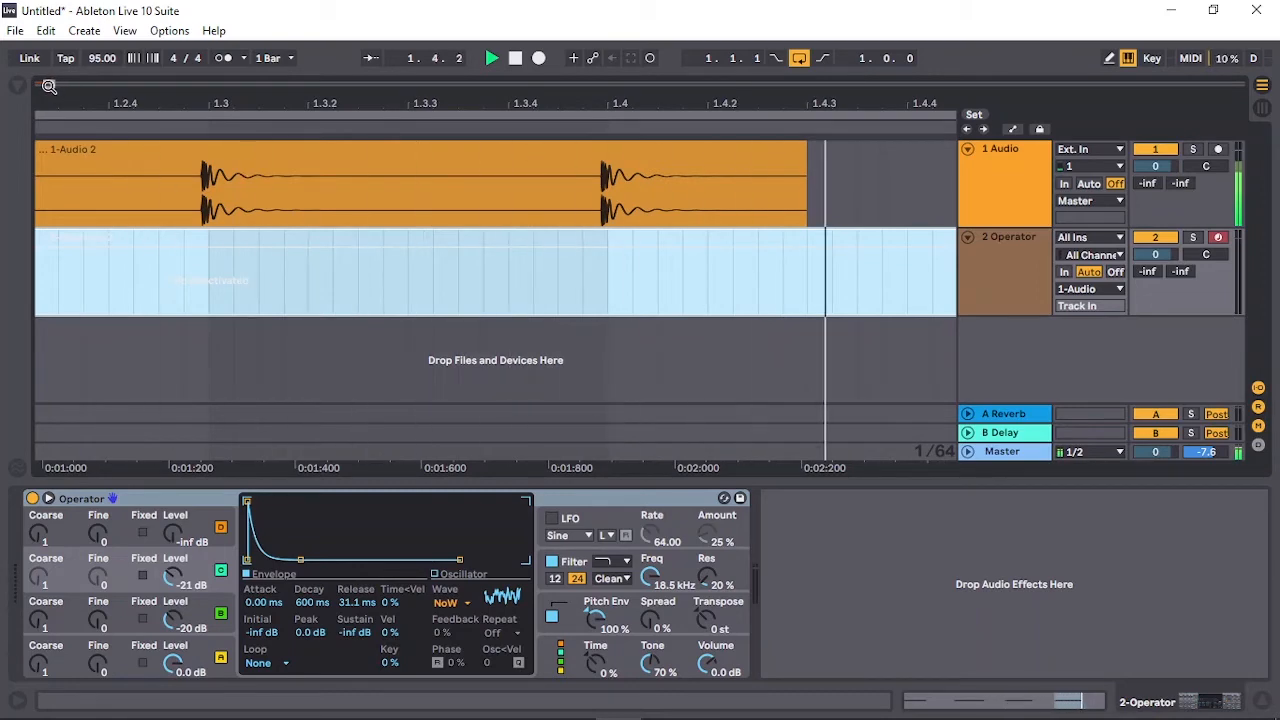
left_click_drag(49, 86, 49, 40)
double_click(99, 180)
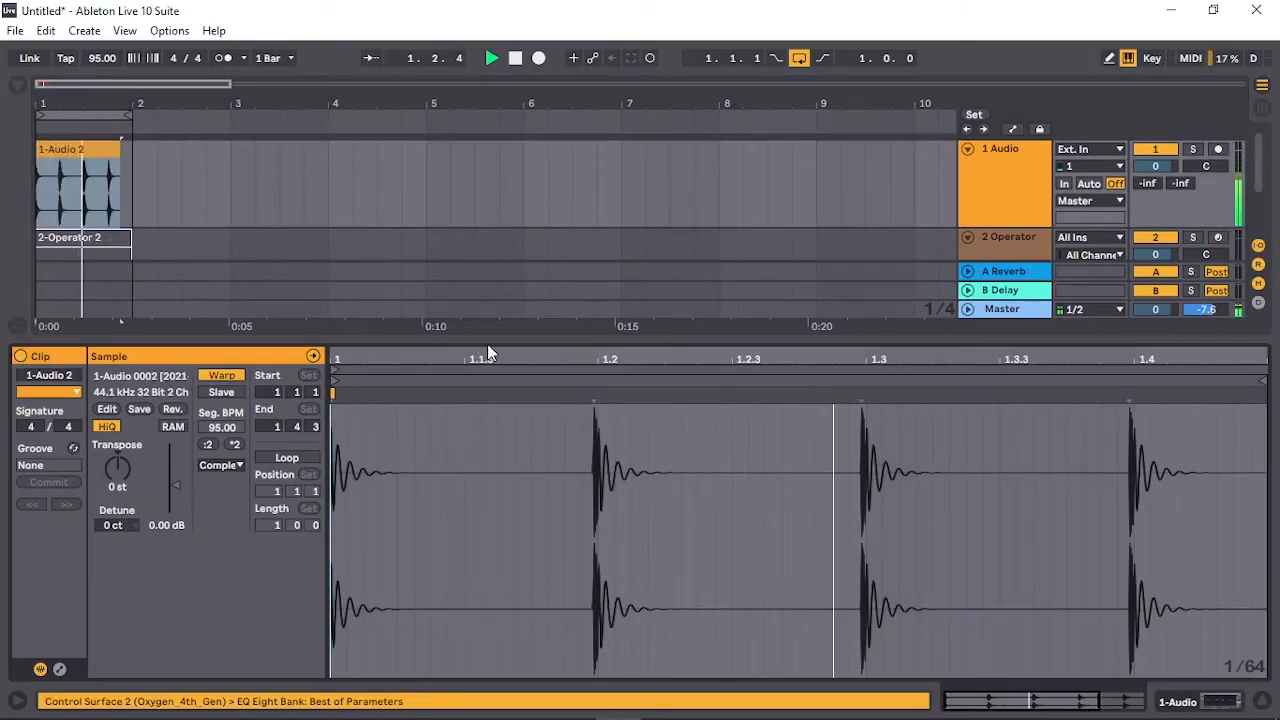
left_click_drag(487, 352, 1100, 470)
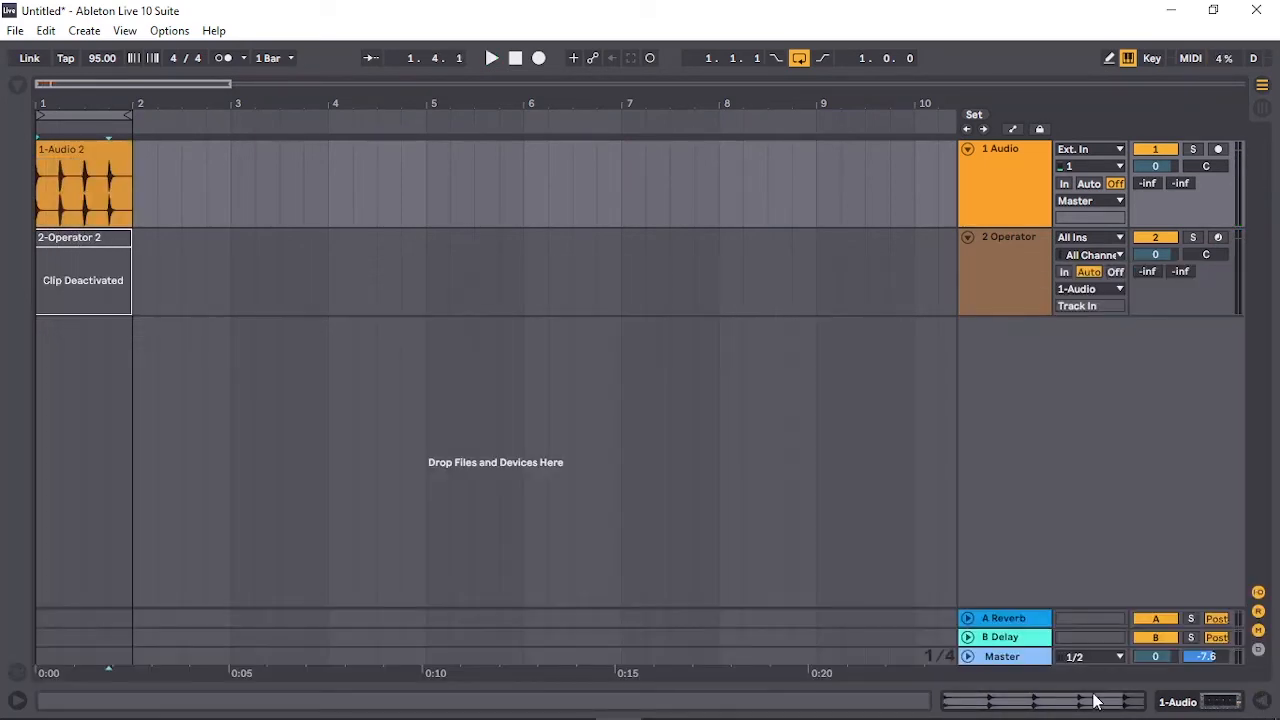
Step: Audition the recorded hits from different start points, including 1.2.1 and 1.2.4, to compare how they sound
key("space")
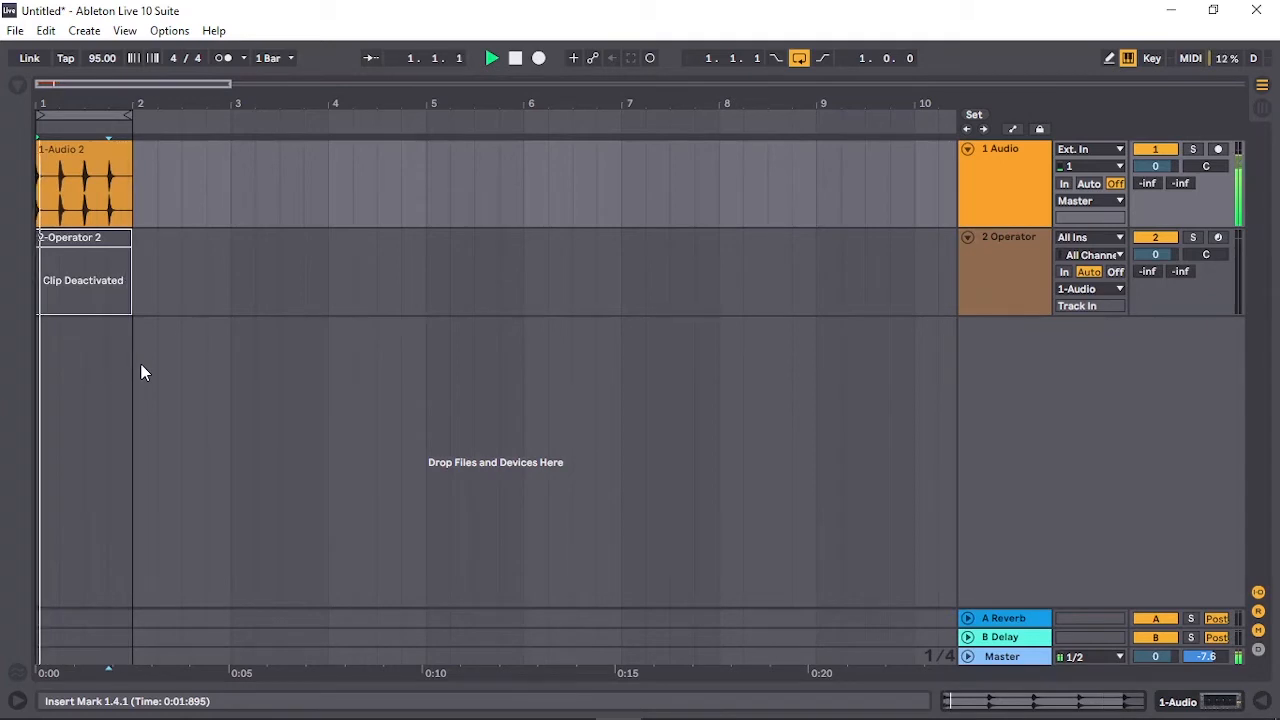
left_click(59, 212)
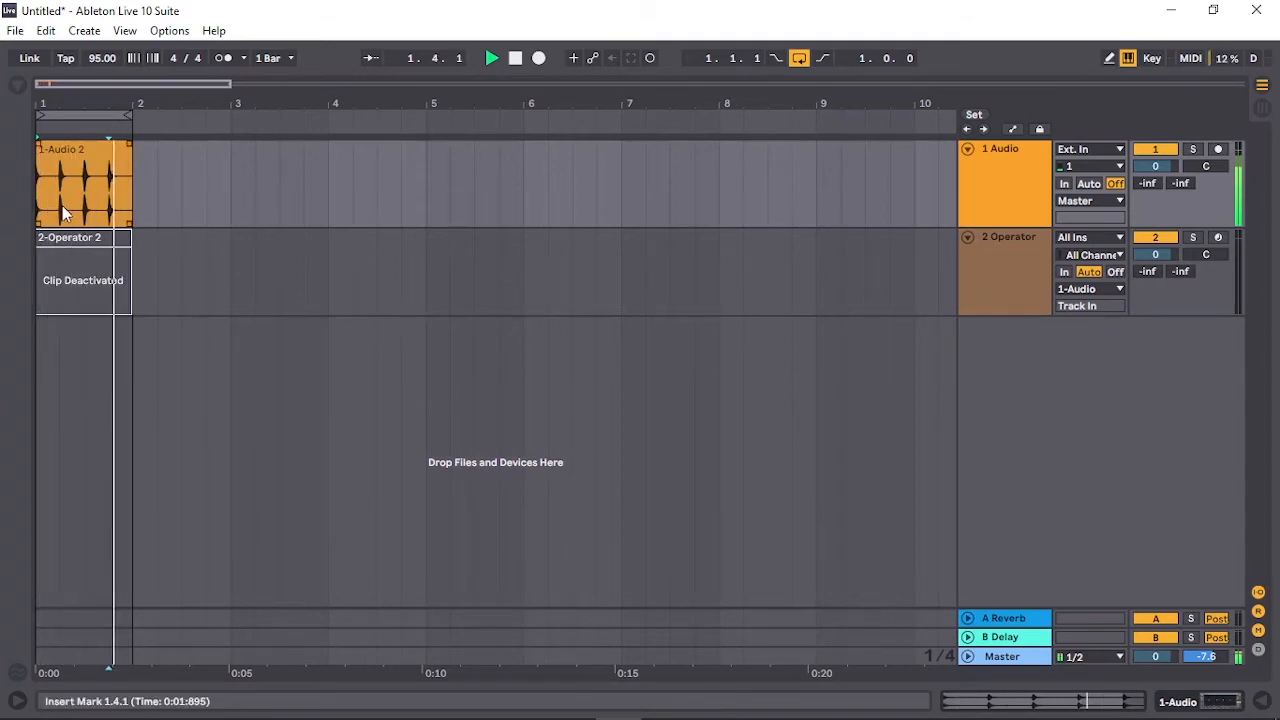
key("space")
key("space")
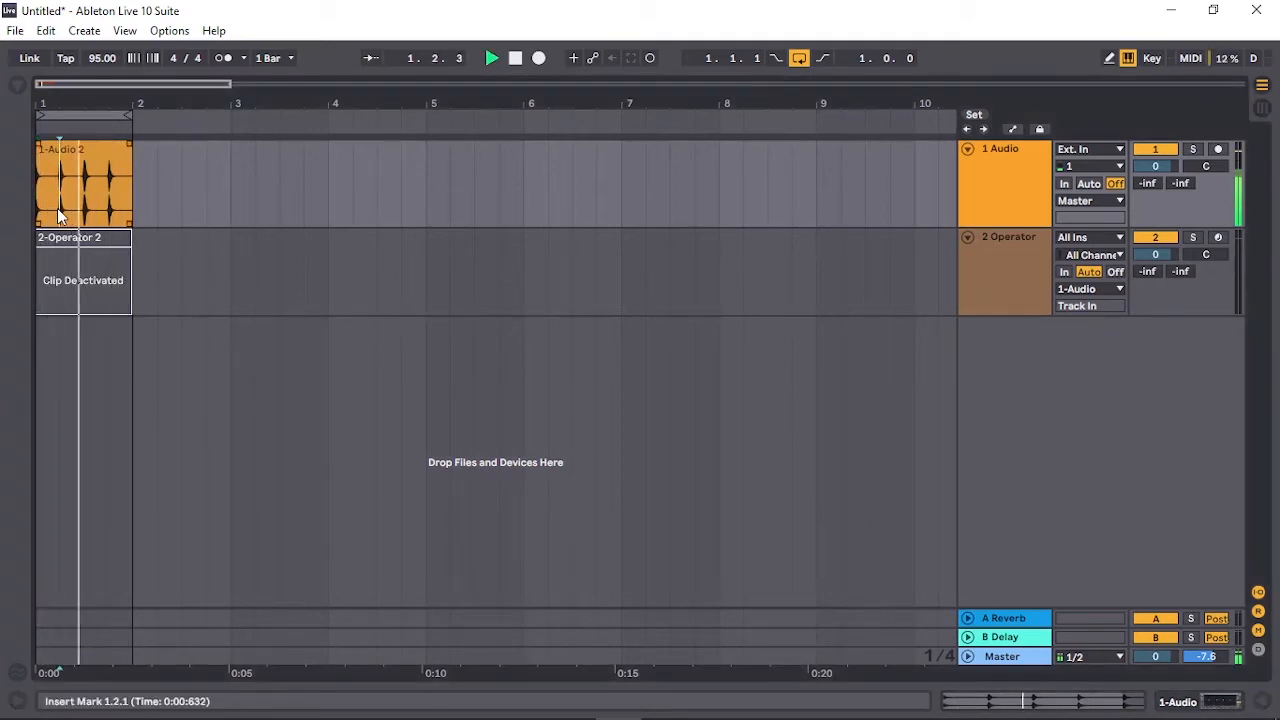
key("space")
left_click(79, 211)
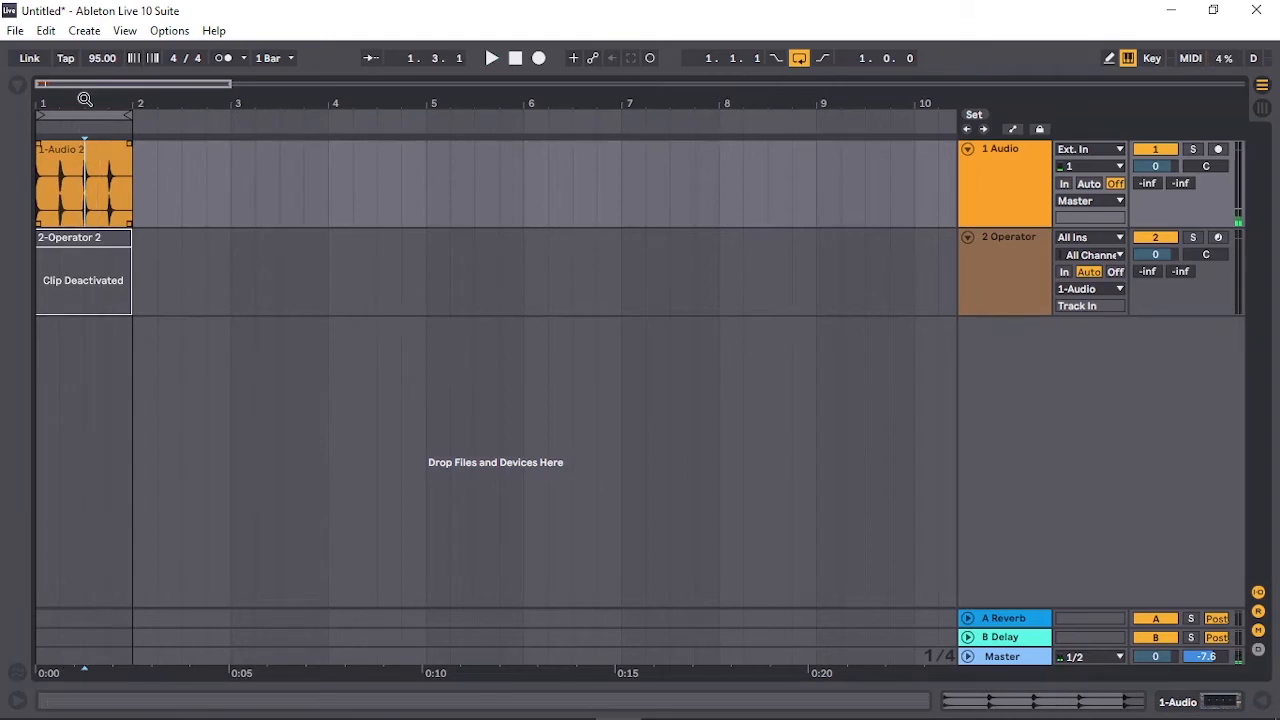
left_click_drag(83, 86, 60, 132)
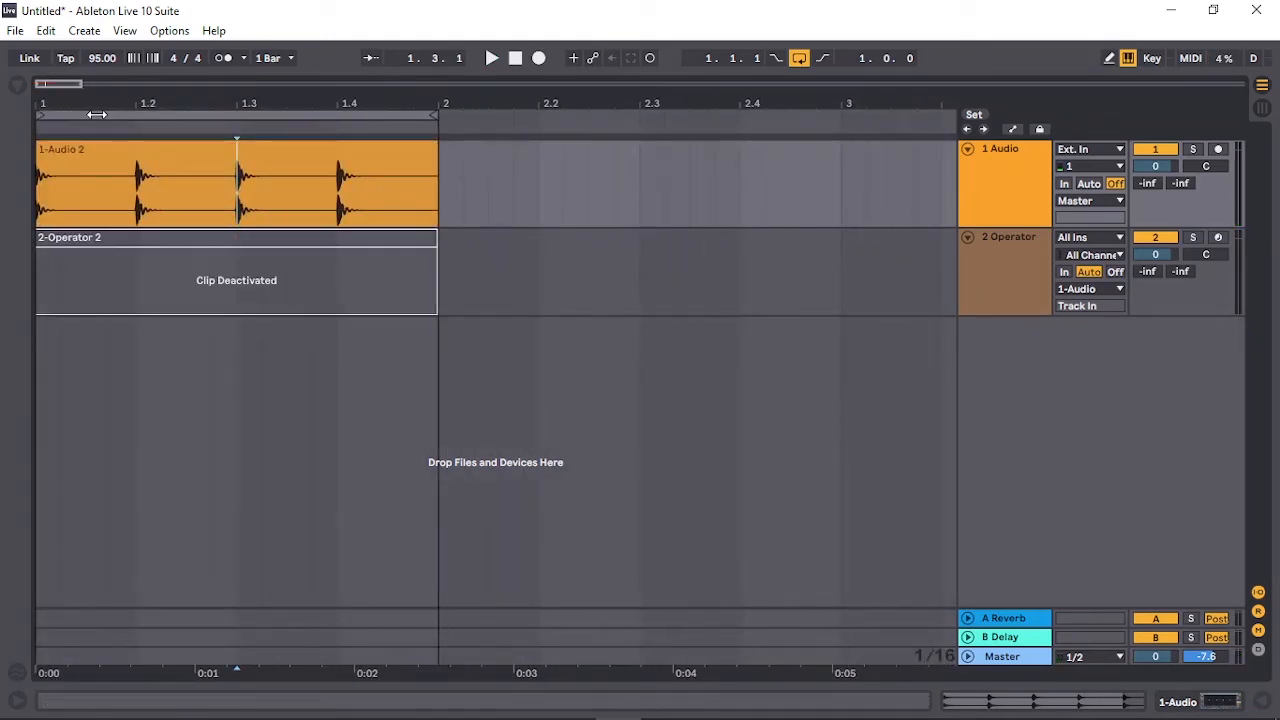
left_click_drag(212, 104, 109, 125)
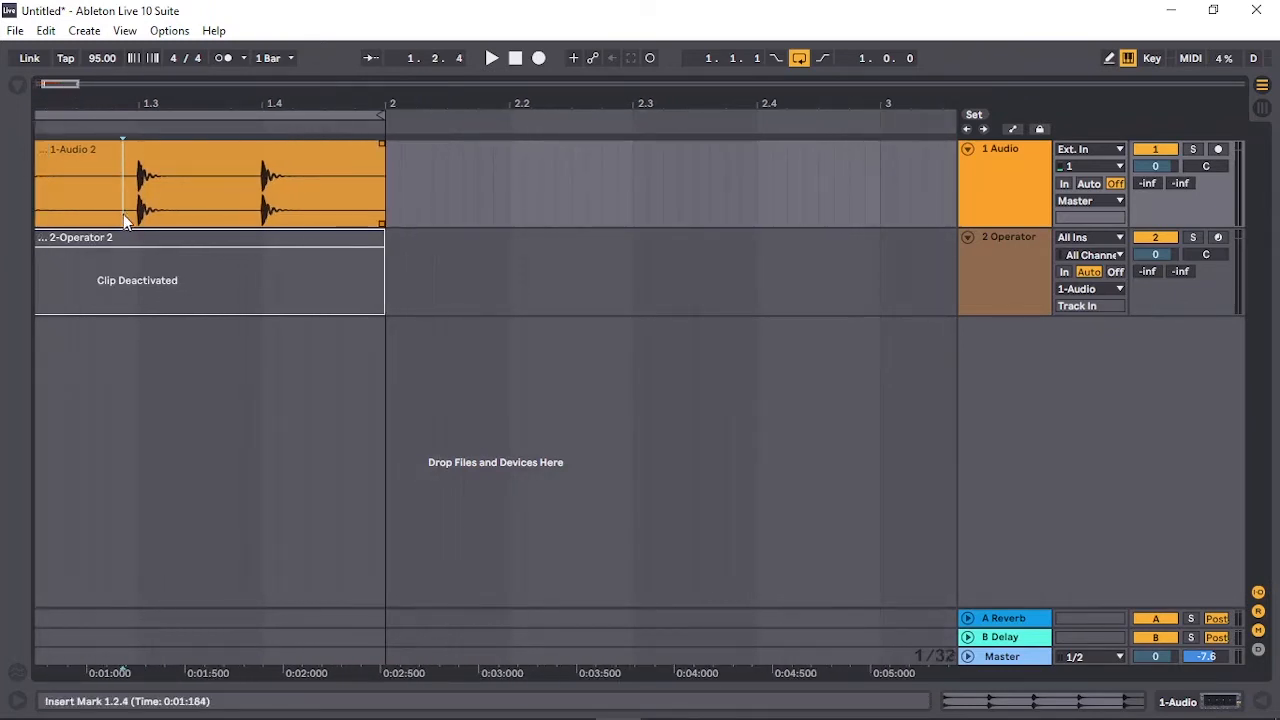
key("space")
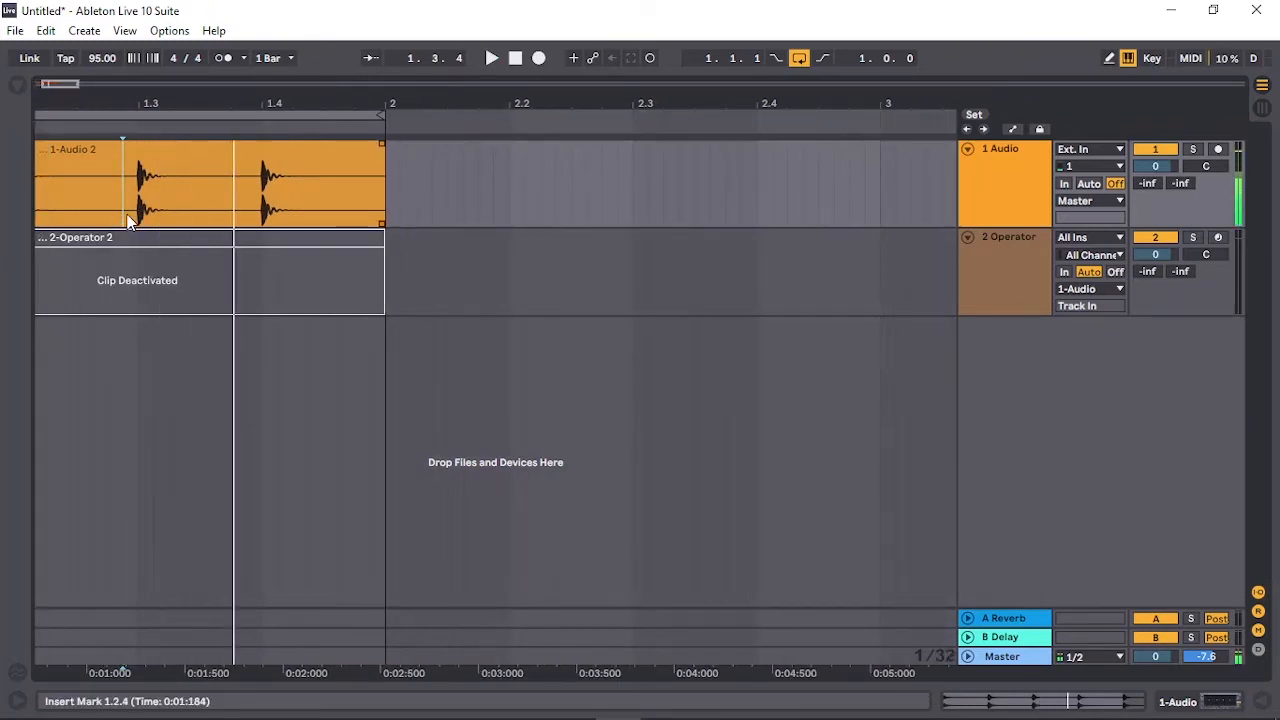
Step: Split the hit between 1.2.4 and 1.3.2 into its own clip and delete the audio before and after it
left_click_drag(128, 220, 173, 219)
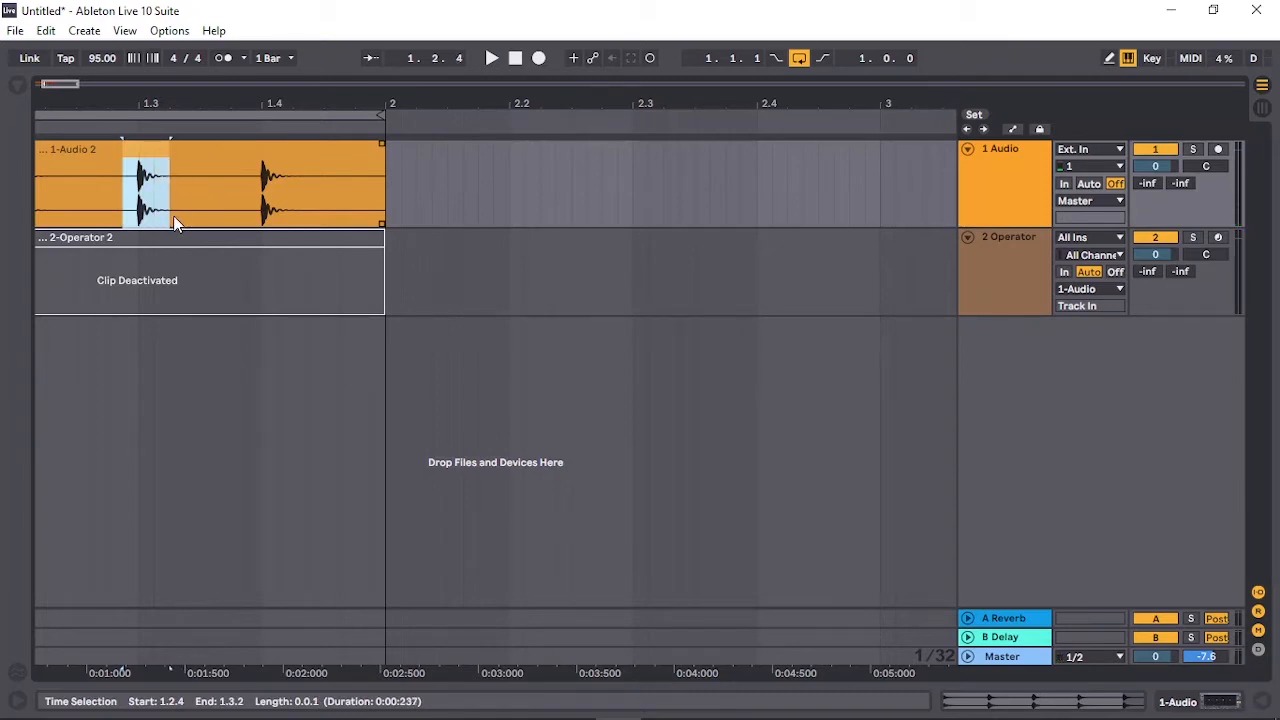
key("ctrl+e")
left_click(141, 149)
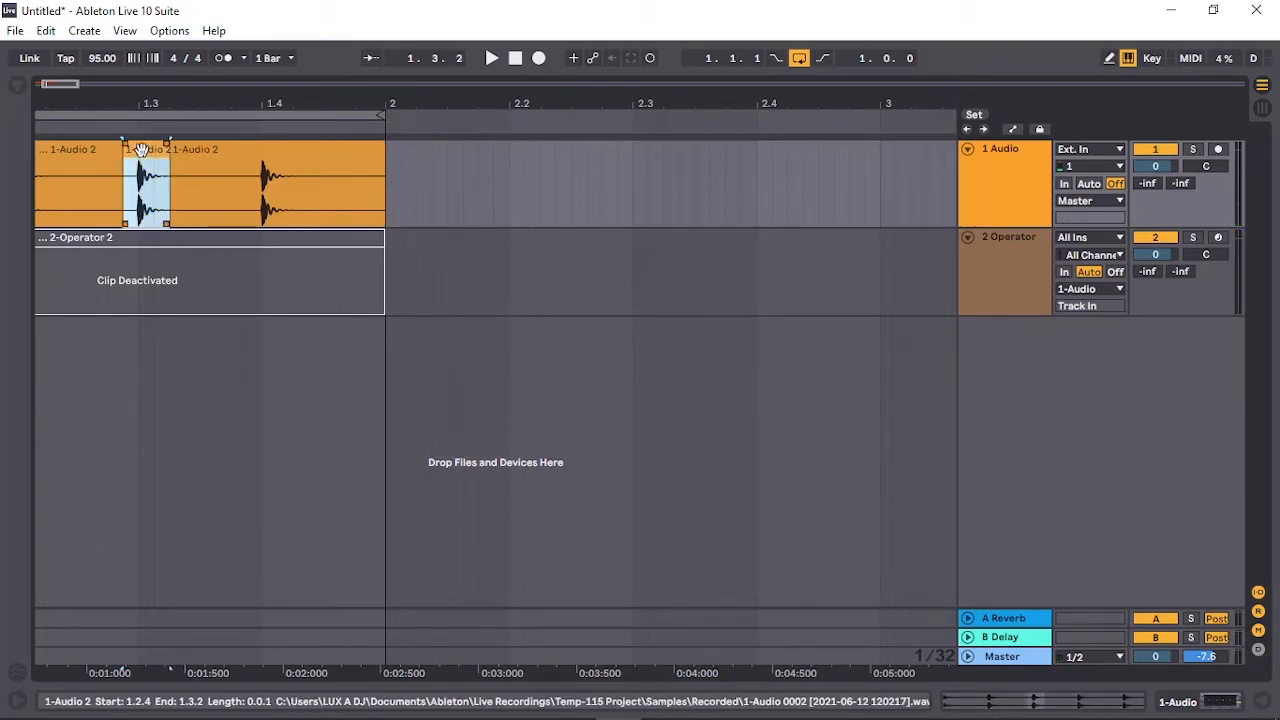
left_click(83, 158)
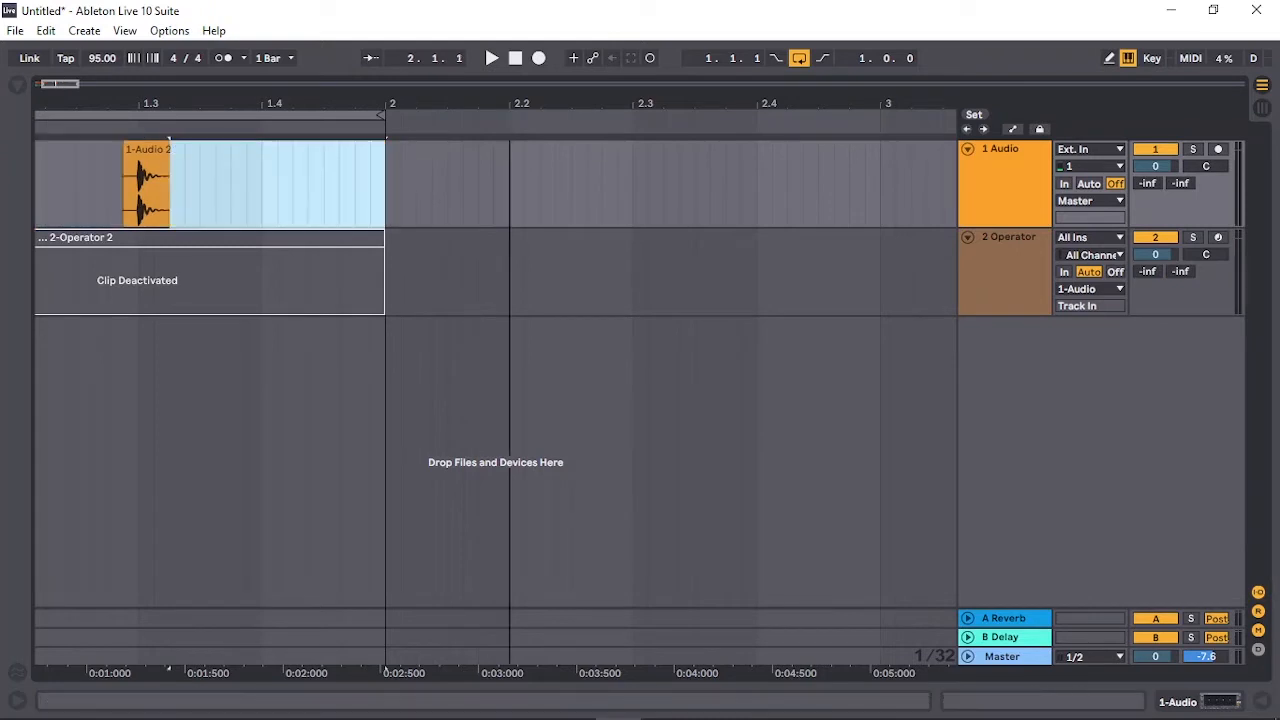
left_click_drag(511, 103, 654, 103)
Step: Try trimming the isolated hit's start to 1.3.1 and audition the result
left_click(270, 160)
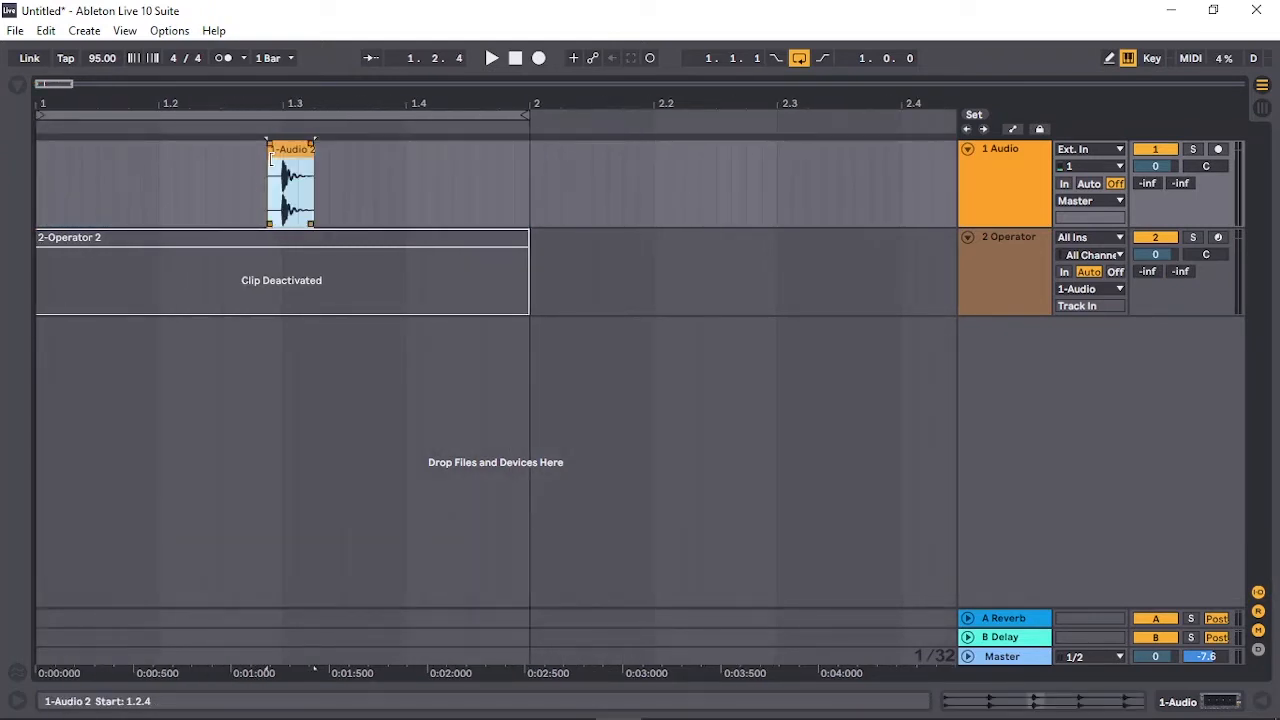
left_click_drag(273, 157, 277, 157)
key("space")
key("space")
key("space")
key("space")
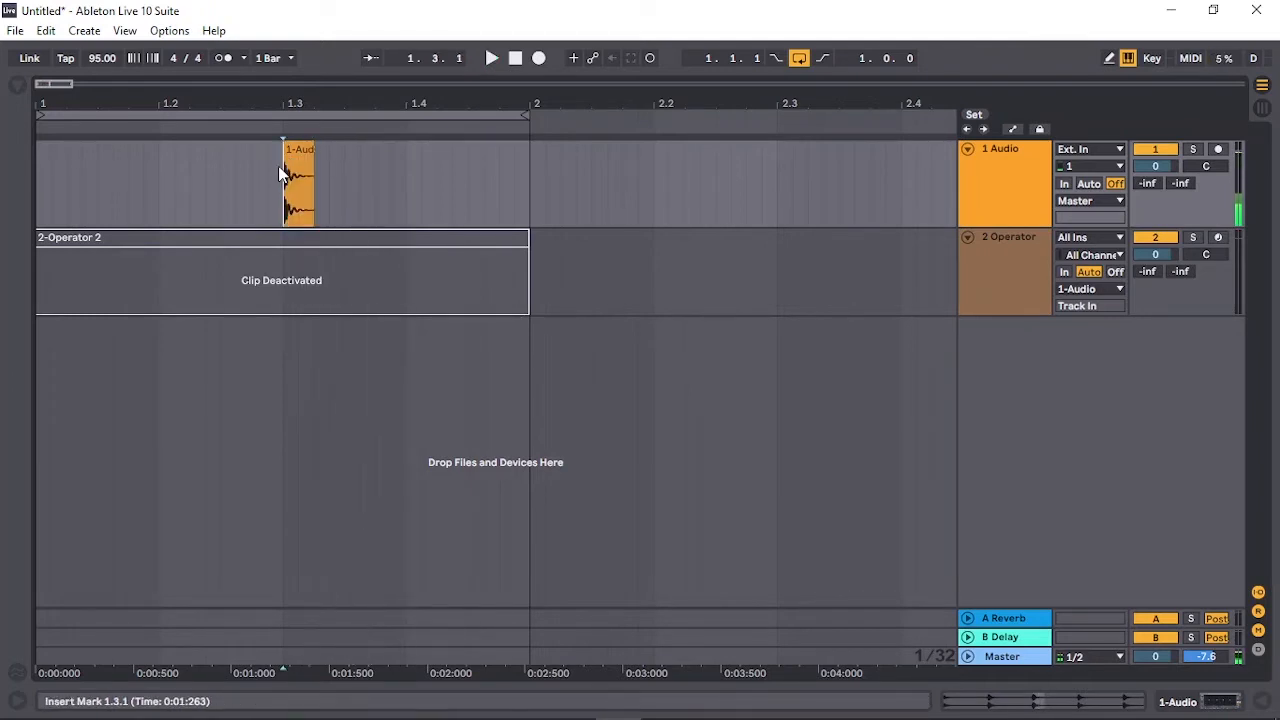
Step: Extend the isolated hit's start back to 1.2.3 and audition the clip
left_click_drag(284, 166, 242, 167)
key("space")
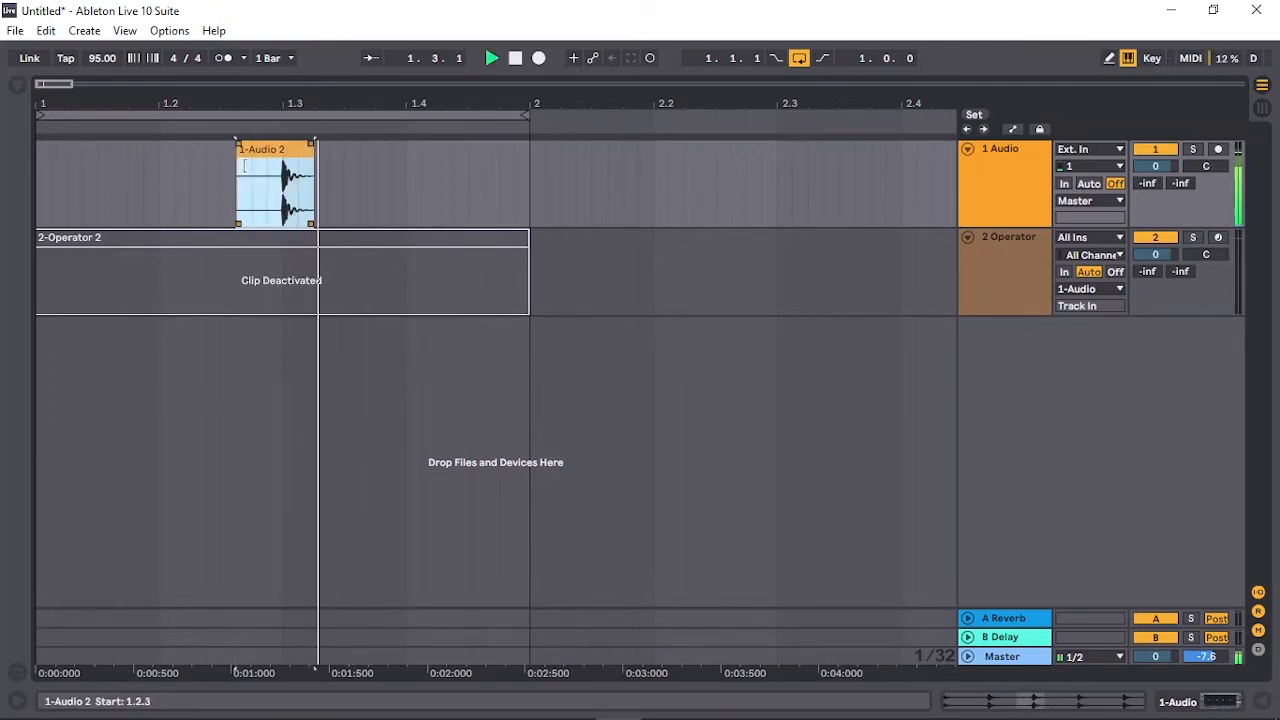
Step: Split the isolated hit's clip at 1.3.1 and delete the silent part before the transient
key("space")
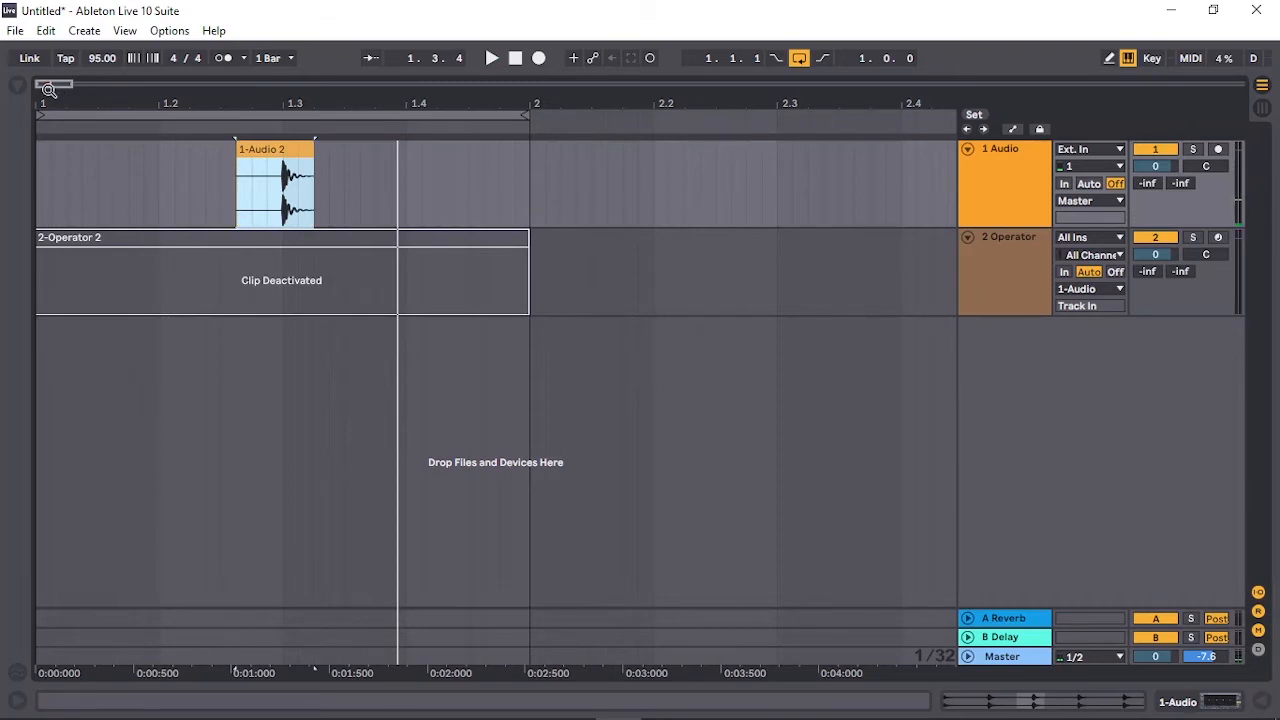
mouse_move(48, 90)
left_mouse_down()
mouse_move(116, 104)
mouse_move(44, 84)
left_mouse_up()
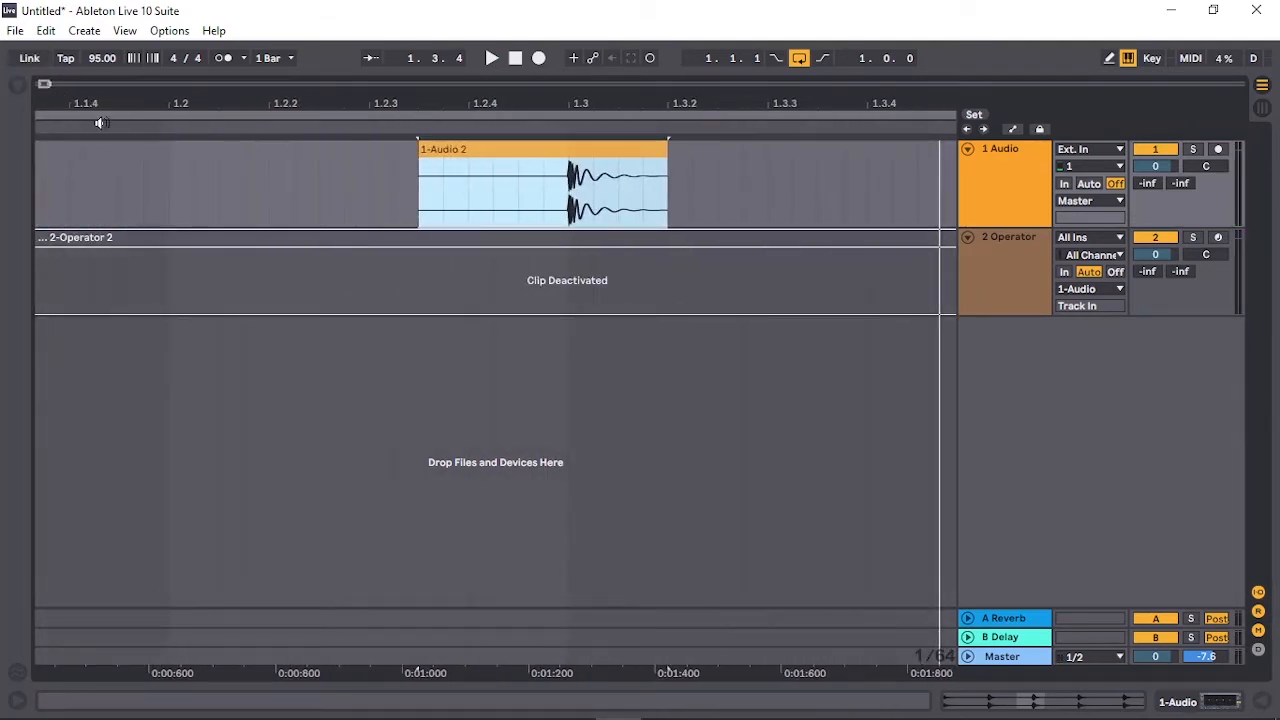
left_click(564, 223)
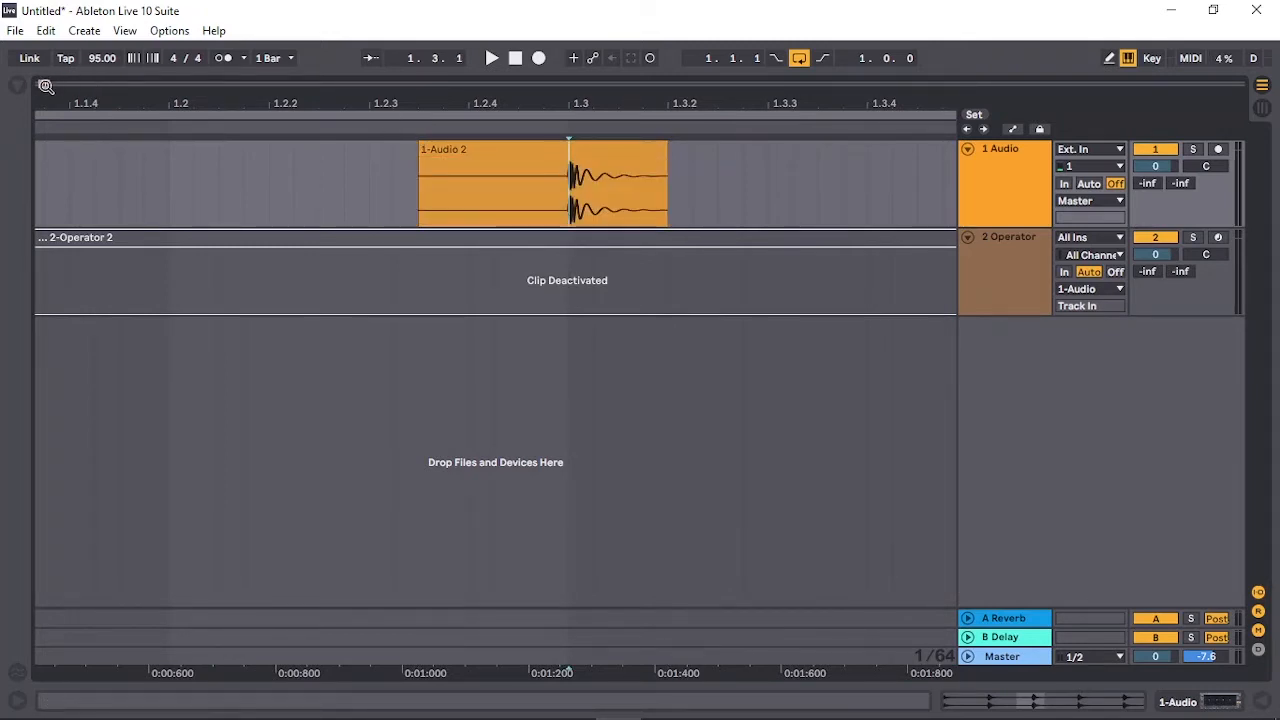
left_click_drag(45, 86, 137, 96)
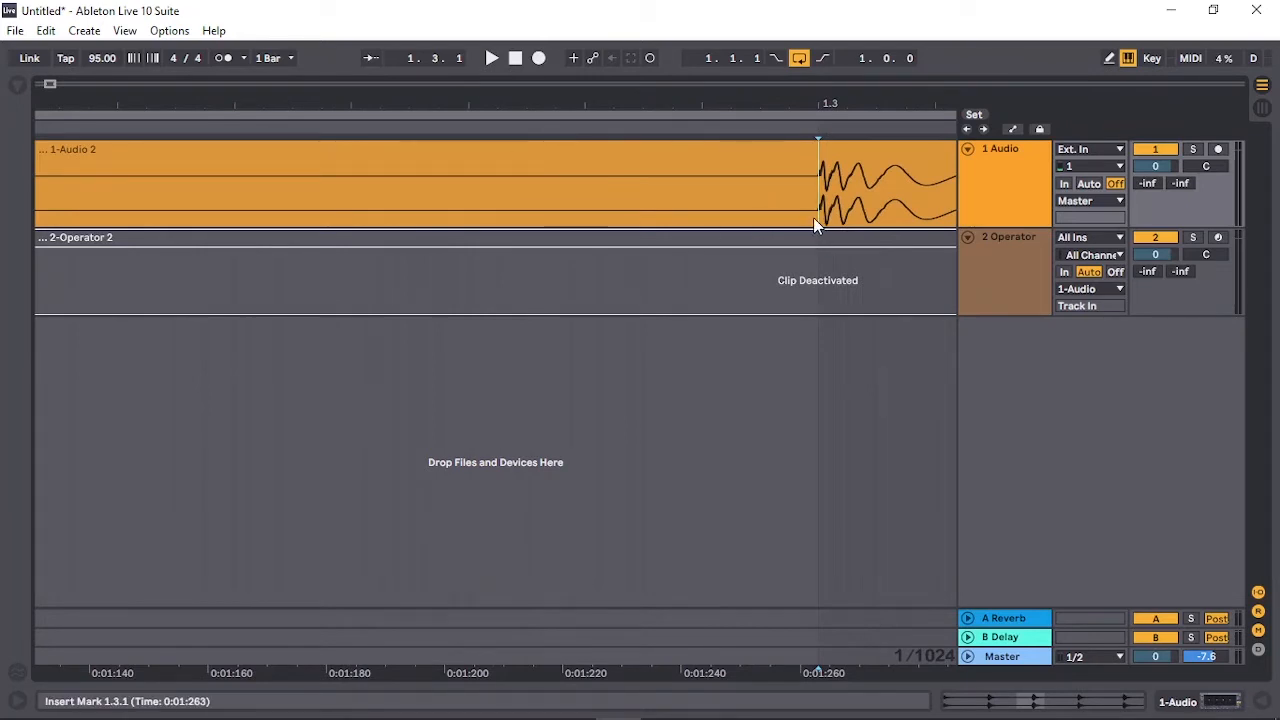
key("ctrl+e")
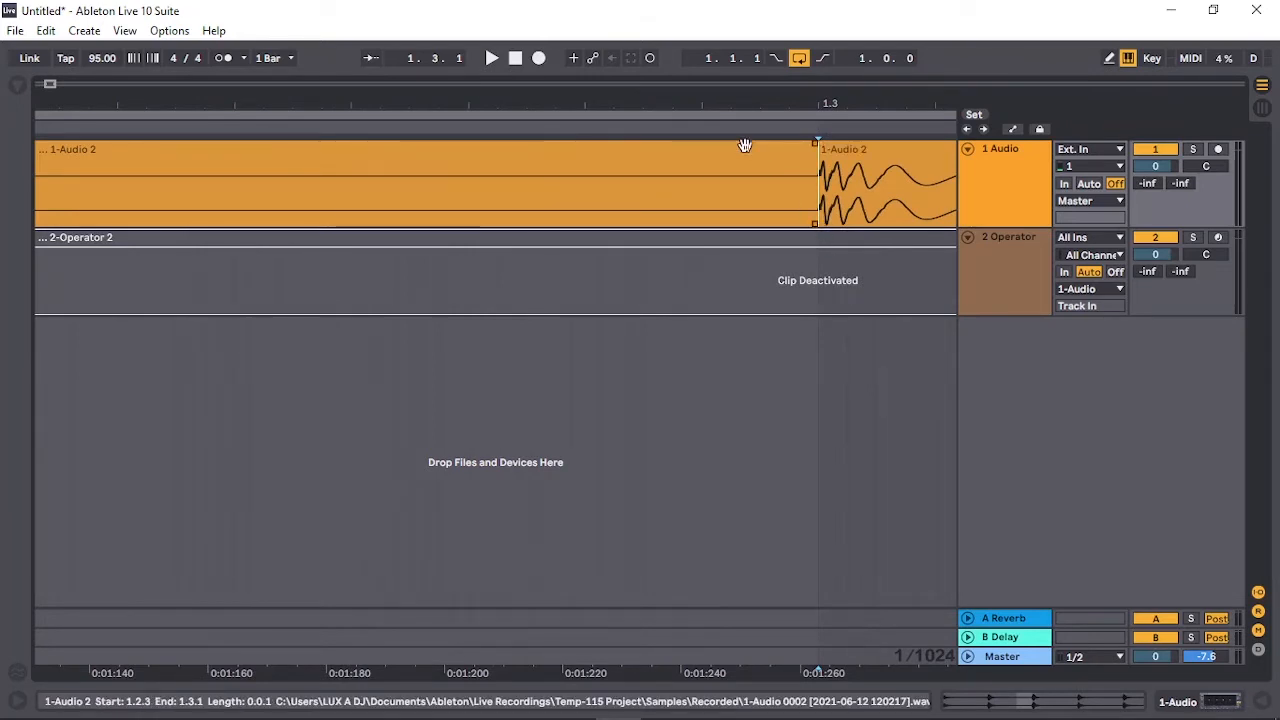
left_click(745, 146)
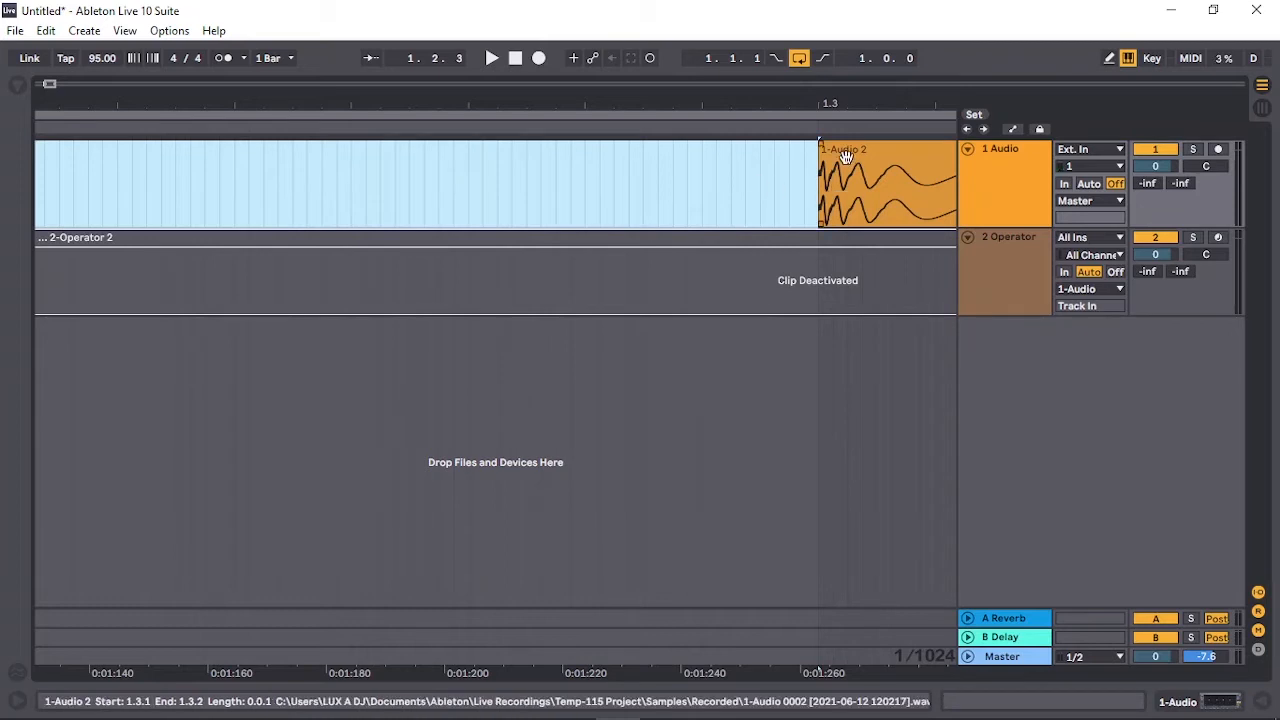
key("Delete")
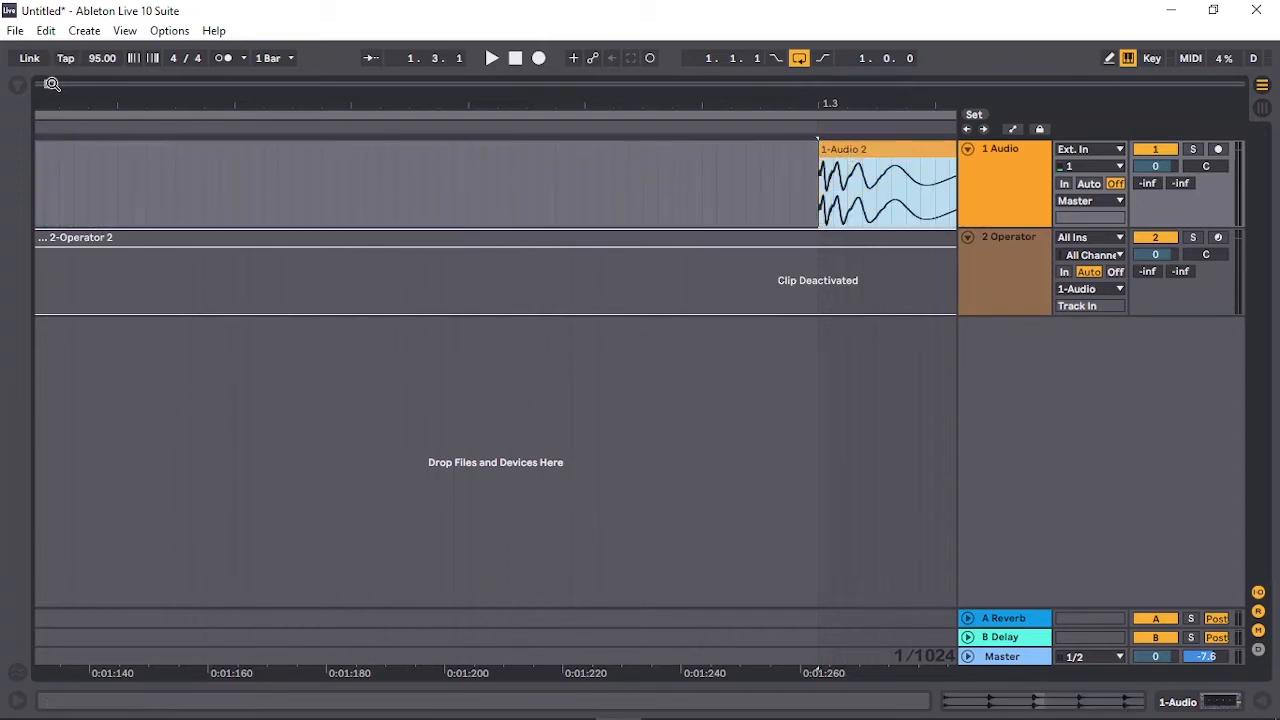
Step: Move the trimmed hit to 1.1.1, repeat it on beats 1.2, 1.3 and 1.4, and play the loop
left_click_drag(50, 84, 50, 20)
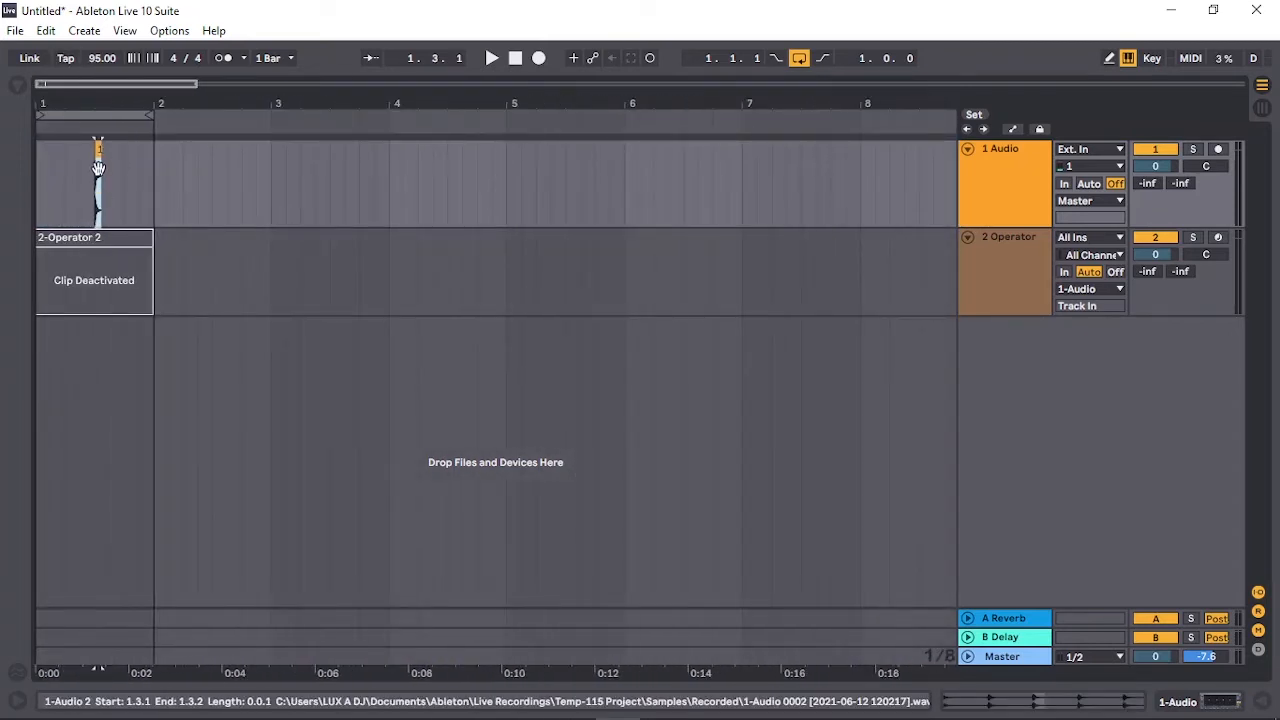
left_click_drag(98, 150, 37, 164)
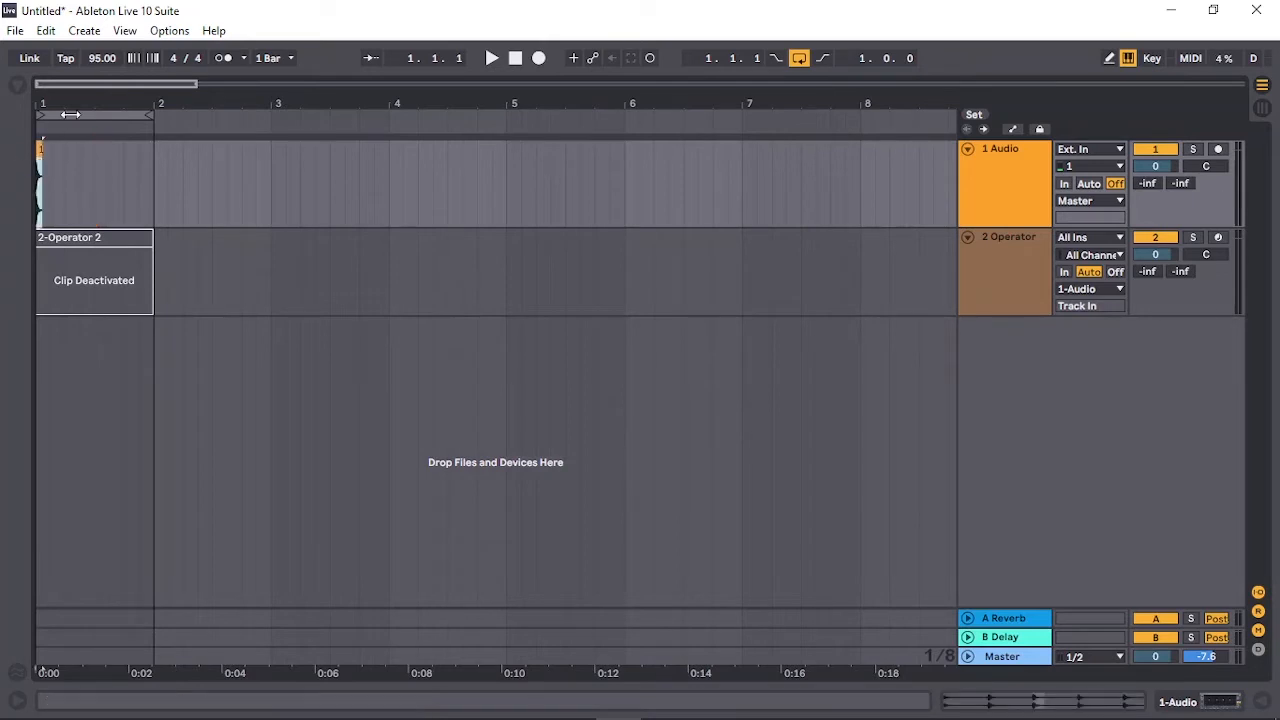
mouse_move(83, 84)
left_mouse_down()
mouse_move(83, 120)
mouse_move(55, 120)
mouse_move(148, 180)
mouse_move(140, 165)
mouse_move(245, 168)
mouse_move(231, 157)
mouse_move(336, 178)
left_mouse_up()
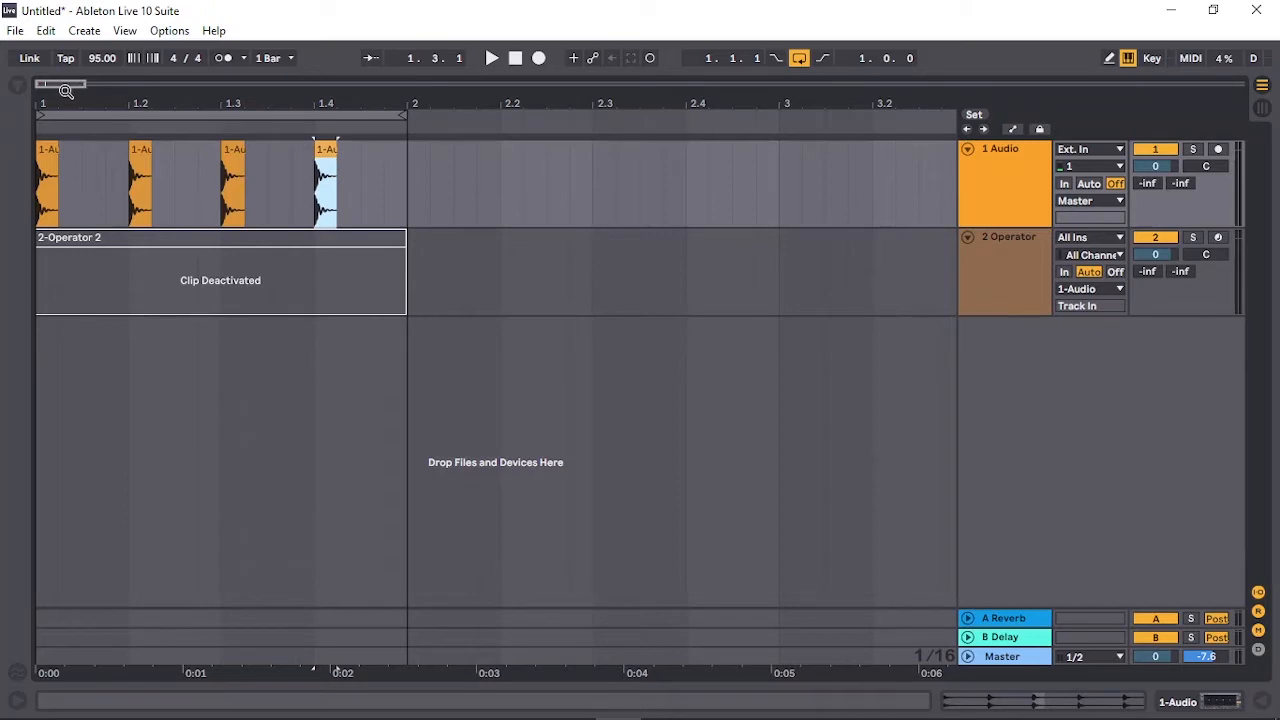
left_click_drag(72, 88, 118, 104)
key("space")
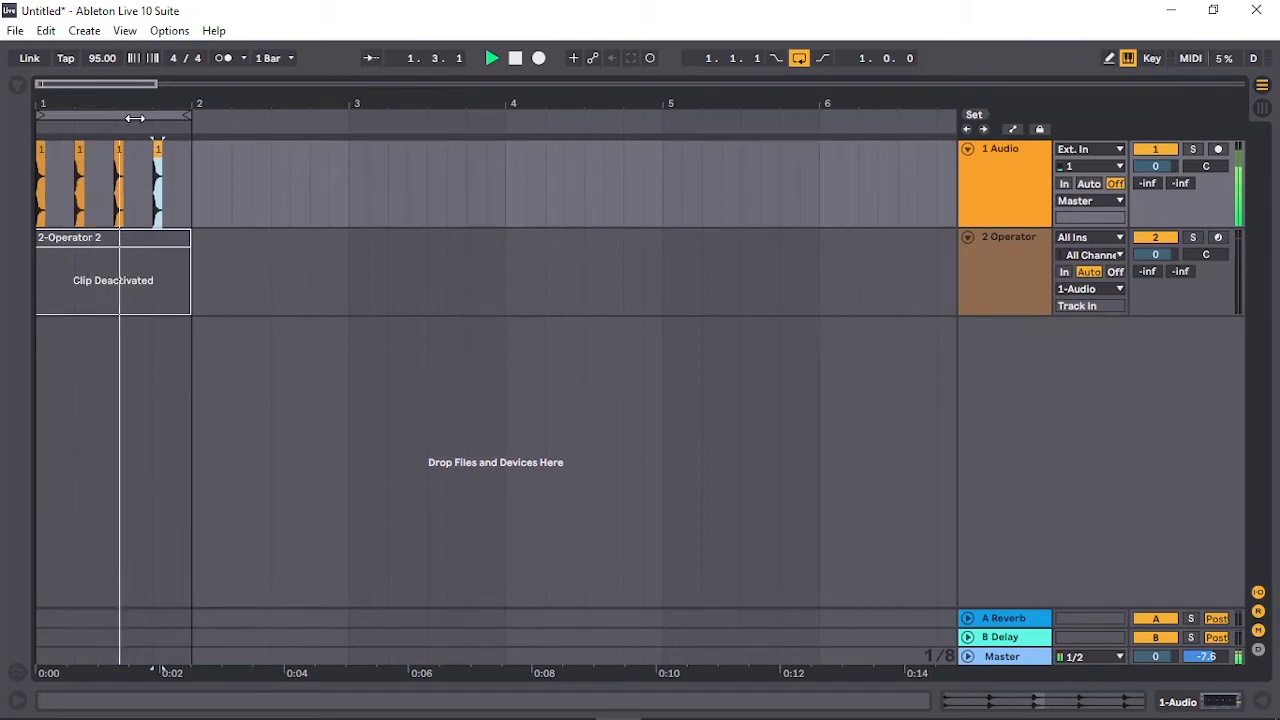
Step: Try a high-cut filter at about 6.81 kHz on band 8 of the Audio track's EQ Eight
double_click(1036, 196)
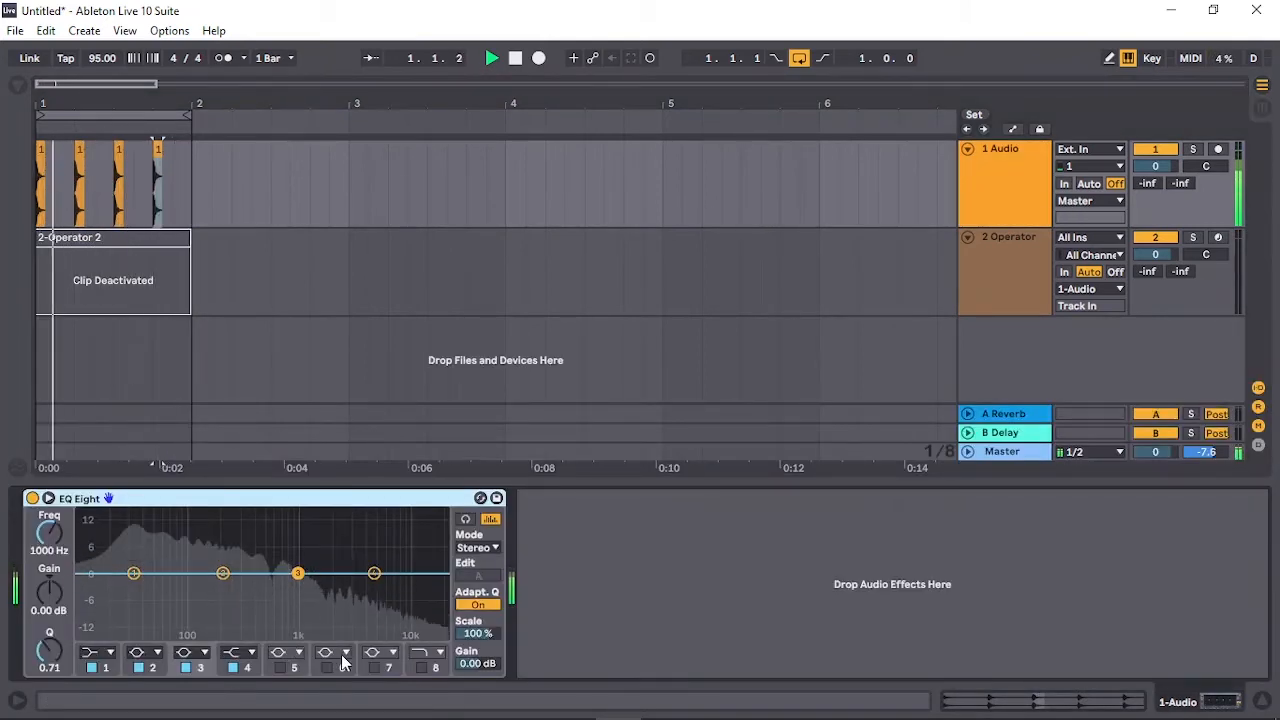
left_click(416, 668)
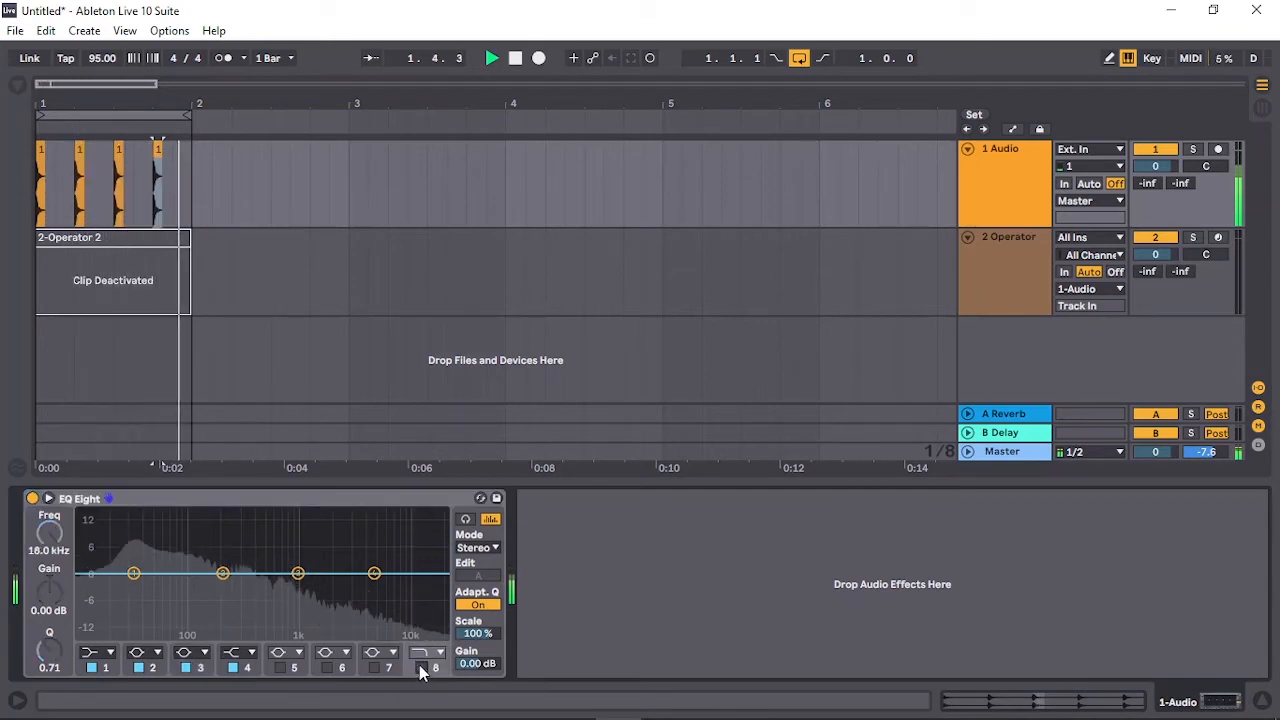
left_click_drag(433, 588, 388, 597)
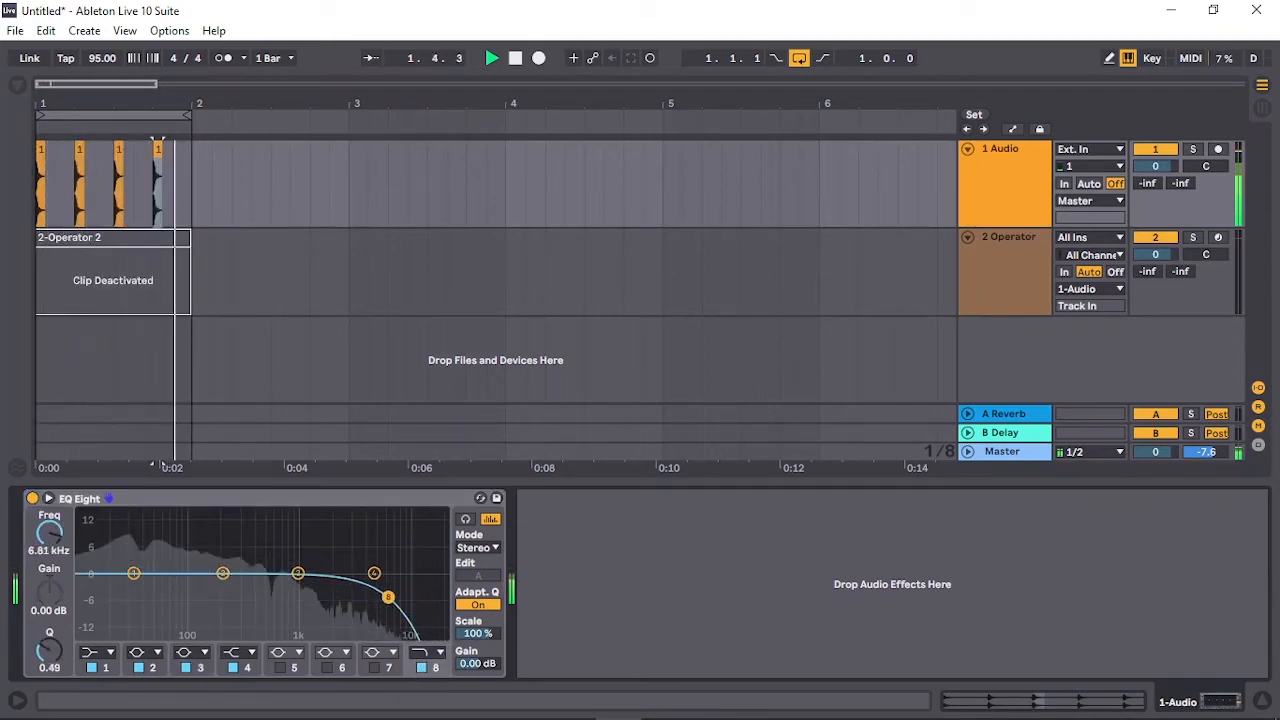
left_click(421, 668)
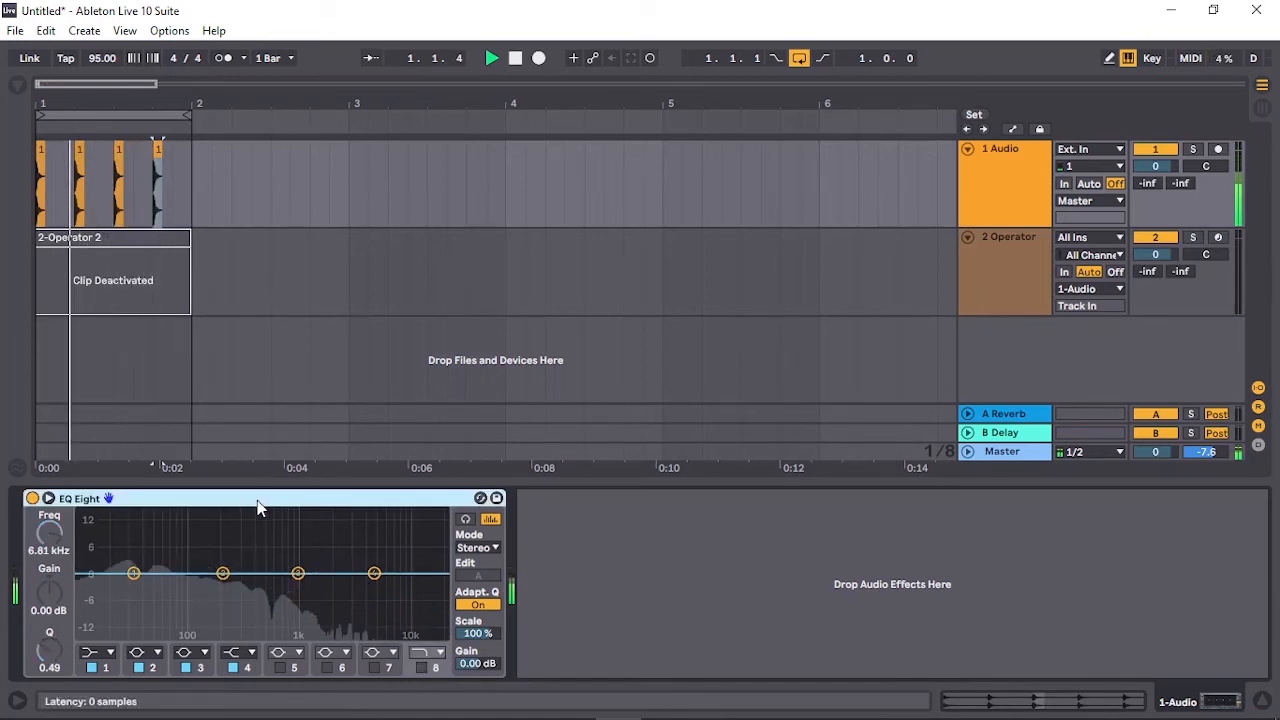
Step: Replace the EQ Eight on the Audio track with a Drum Buss audio effect
left_click(257, 500)
key("Delete")
left_click(17, 84)
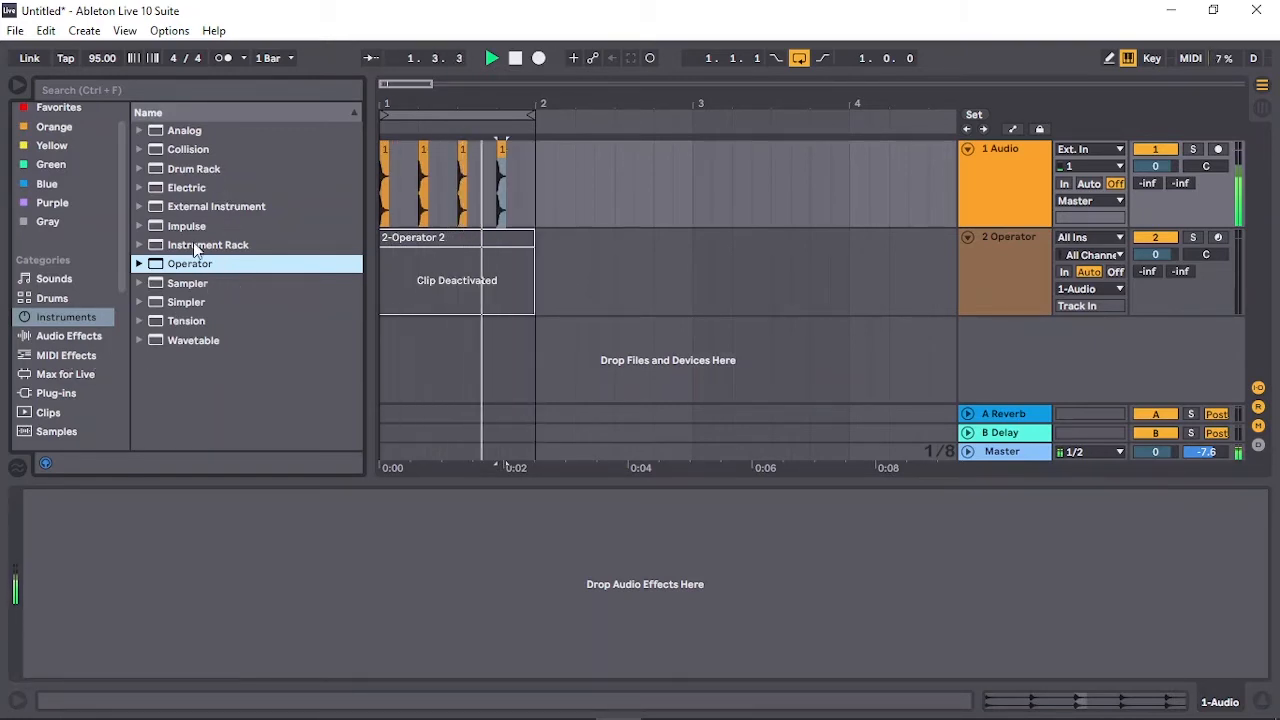
left_click(70, 337)
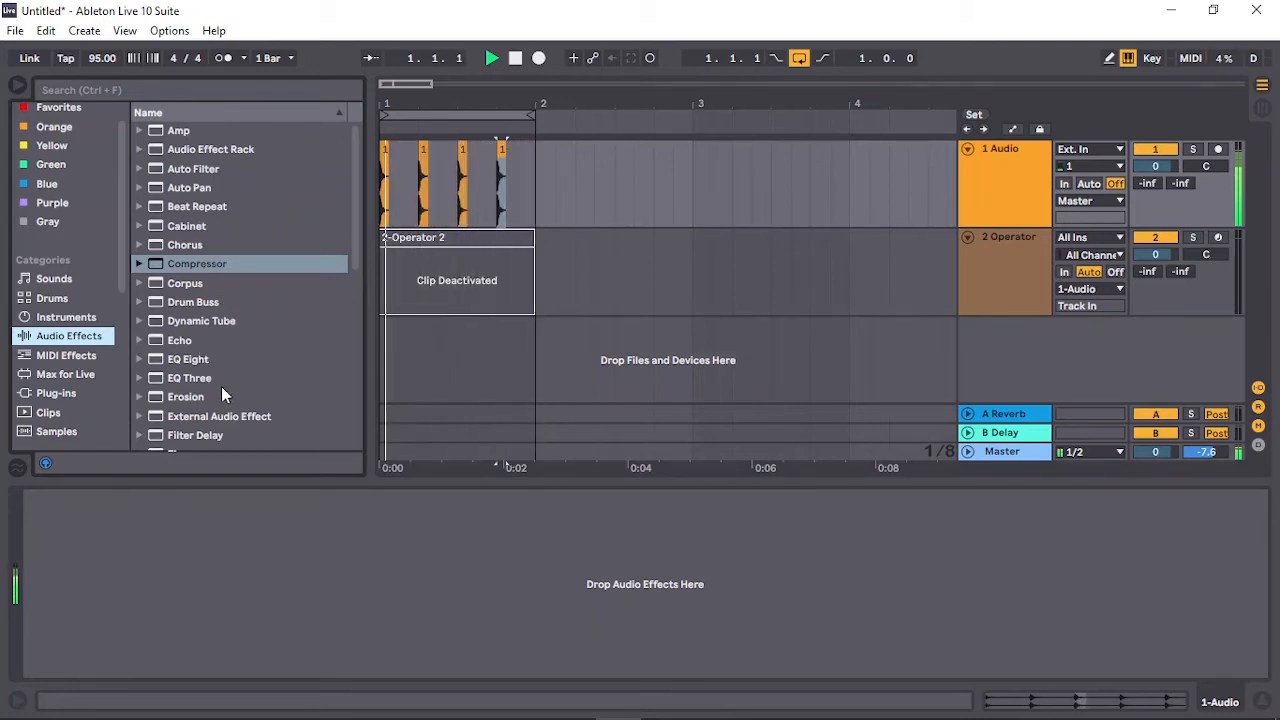
scroll(218, 374, "down", 1)
scroll(218, 372, "up", 1)
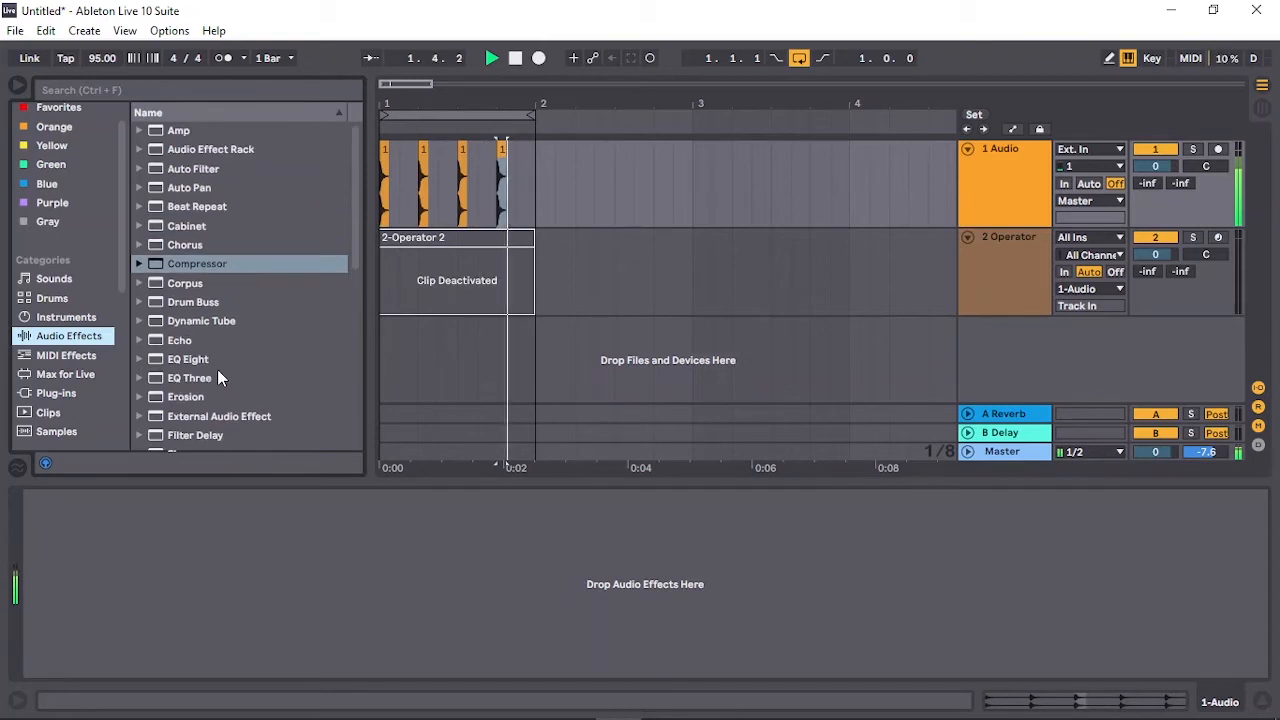
left_click_drag(193, 302, 229, 524)
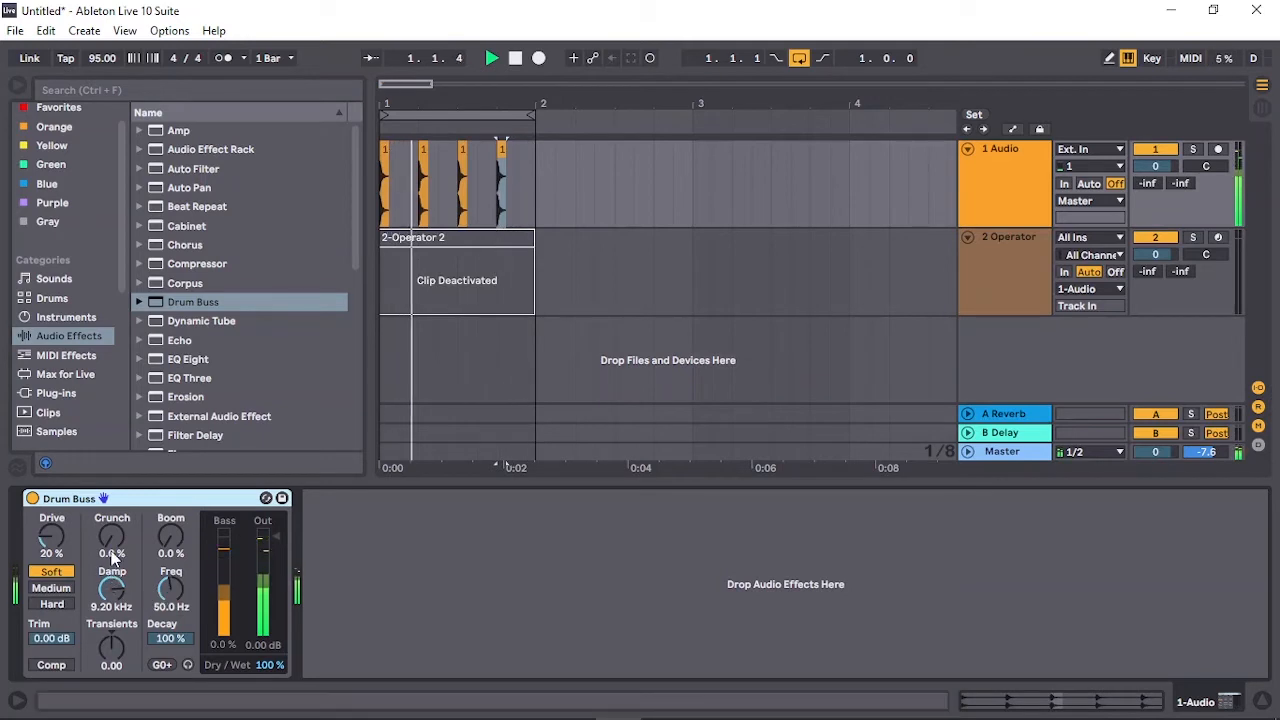
Step: Set Drum Buss's Crunch to 16% and Boom to 14% while the hits loop
left_click_drag(112, 545, 112, 512)
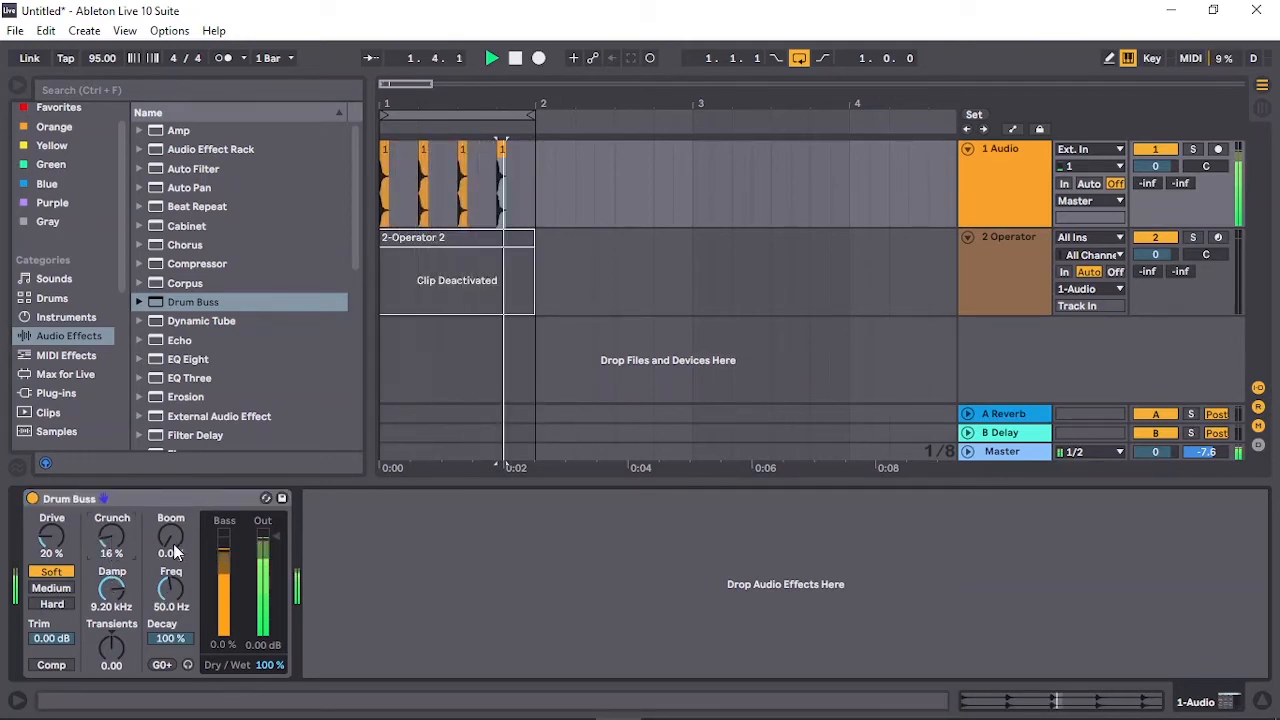
left_click_drag(172, 545, 172, 524)
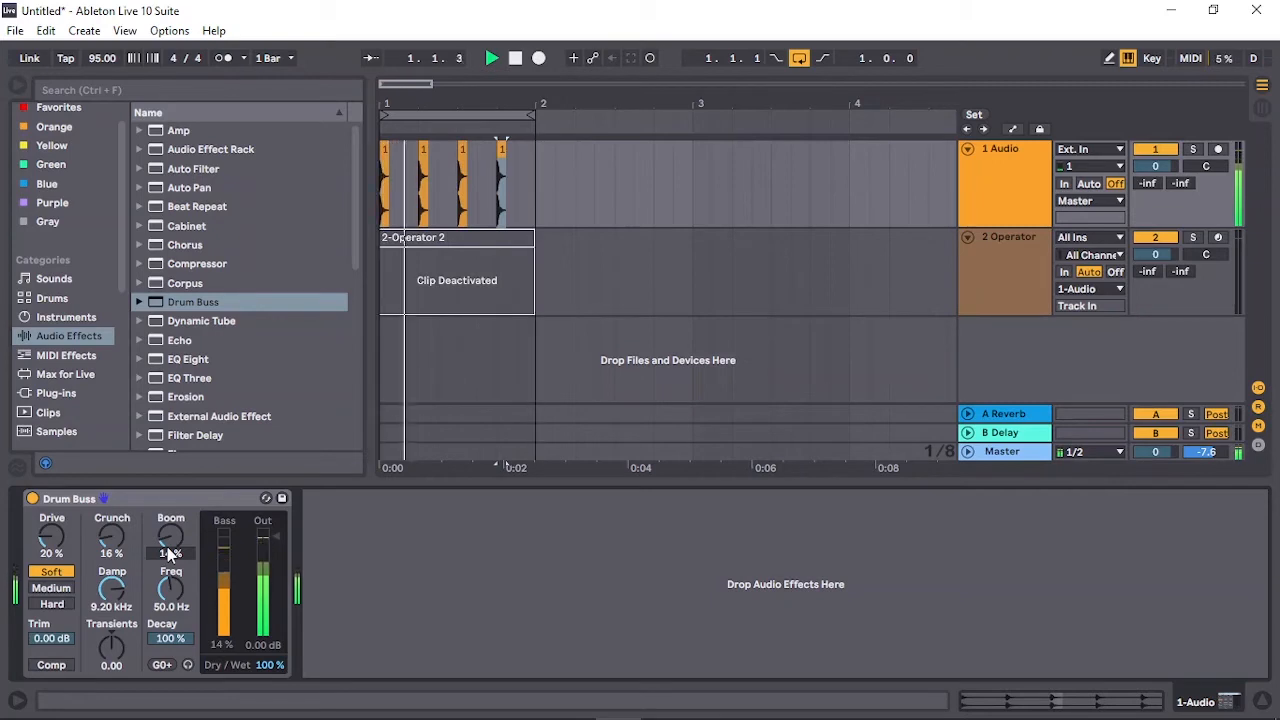
Step: In Session view, arm the Operator track, route its output to Master, and reset its peak level indicator
key("Tab")
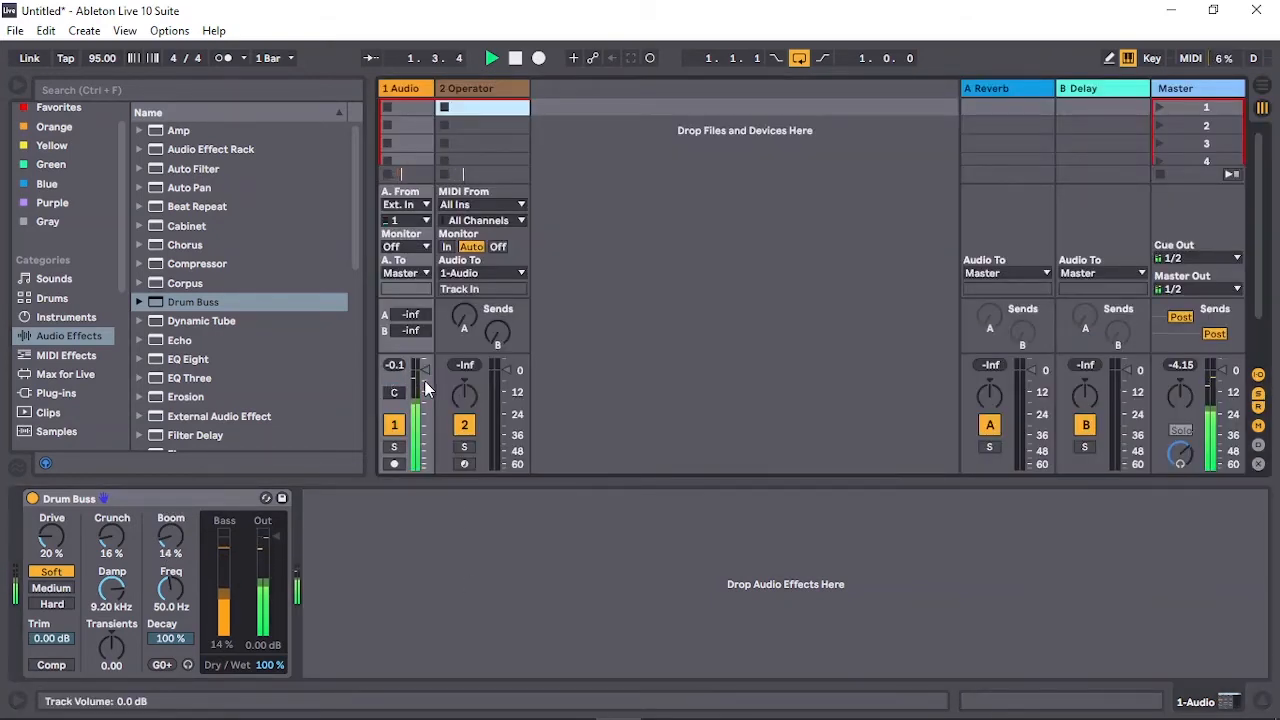
left_click(475, 89)
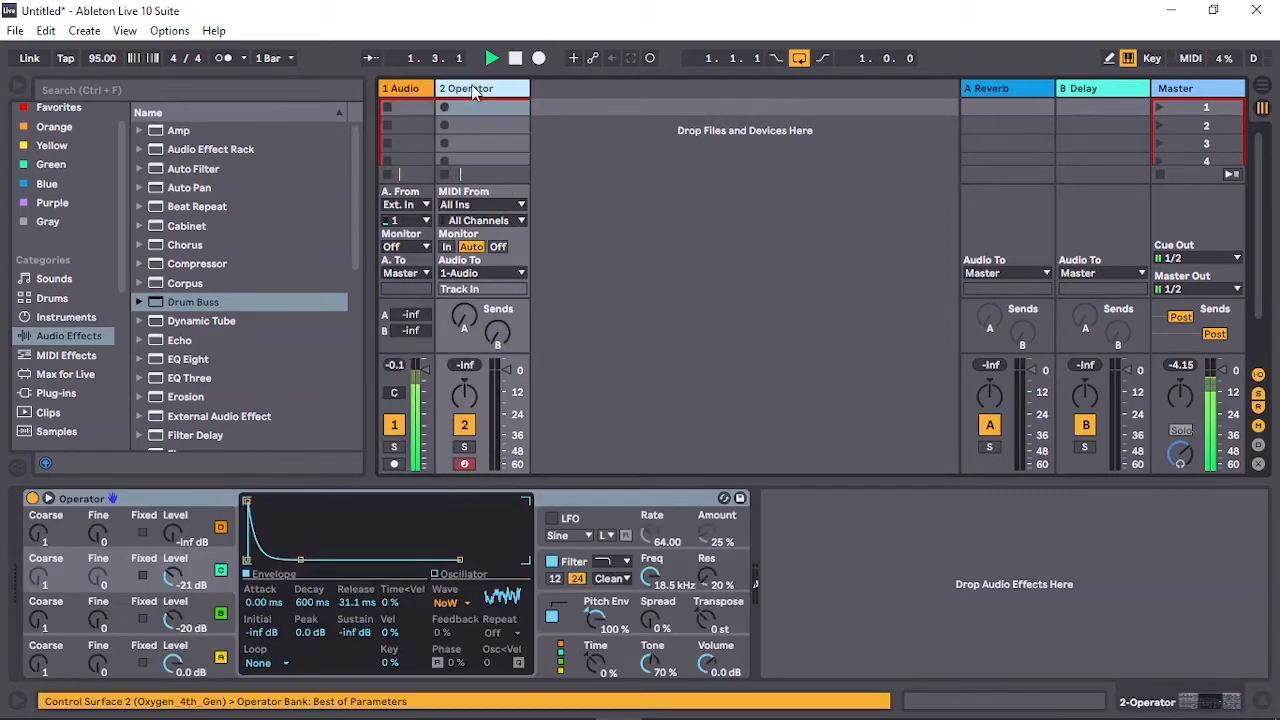
left_click(470, 465)
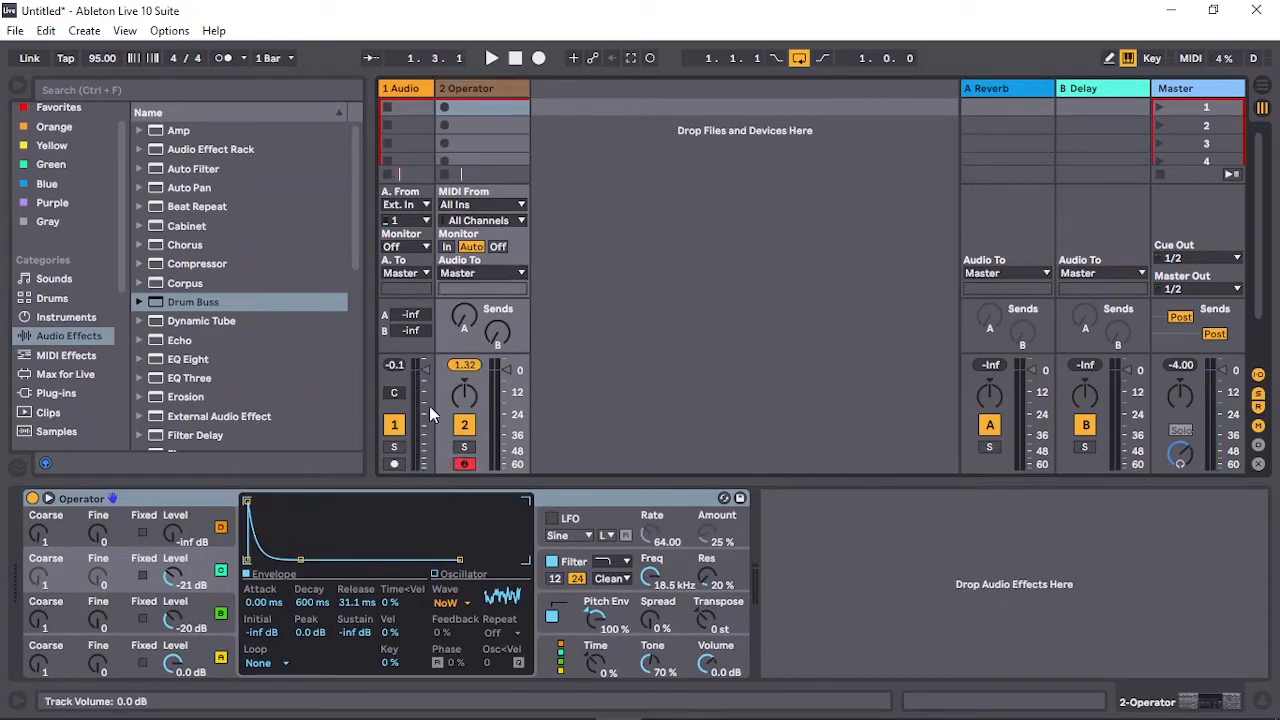
left_click(463, 367)
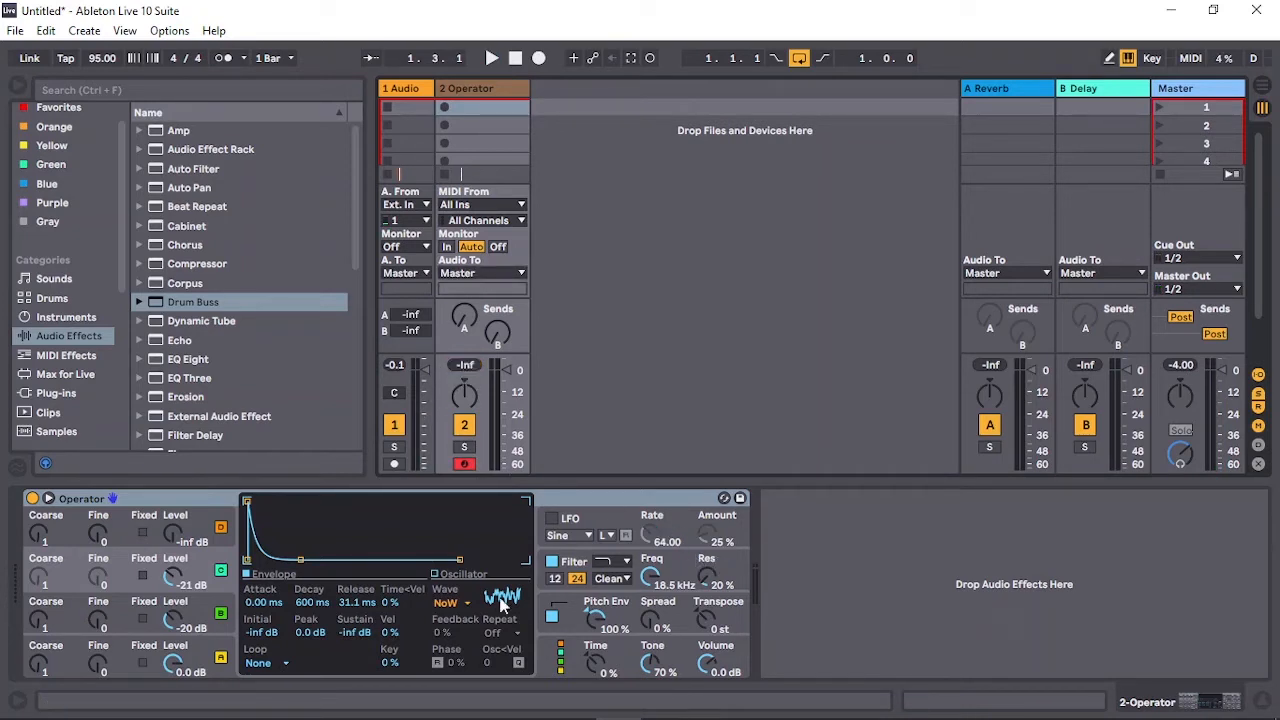
Step: Review Operator's oscillator A and B envelopes, pitch envelope and global settings while playing test notes
left_click(197, 622)
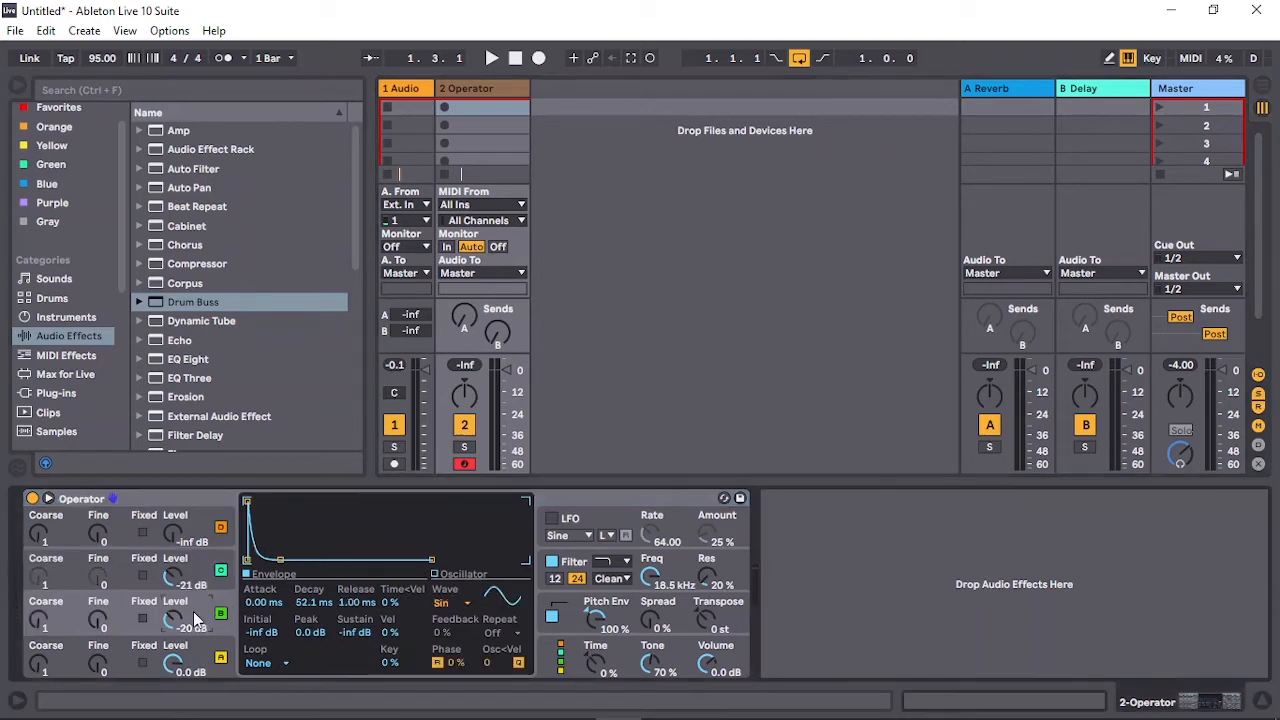
left_click(198, 663)
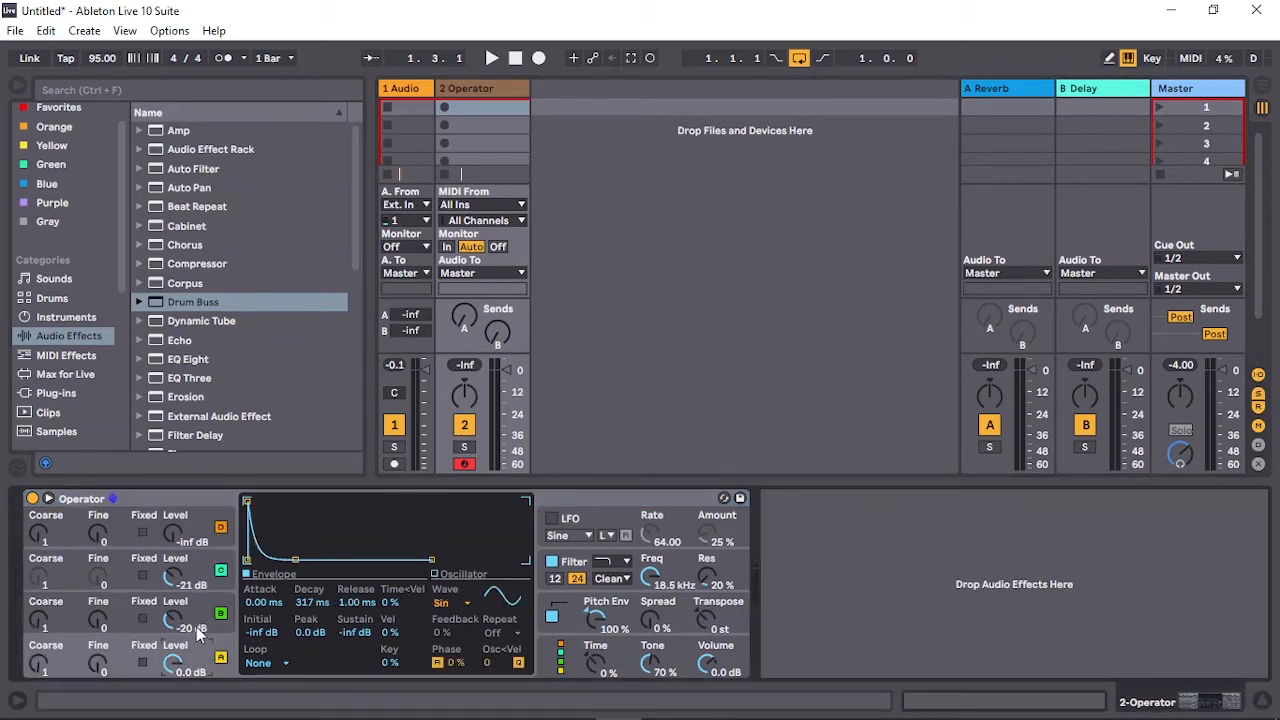
left_click(193, 620)
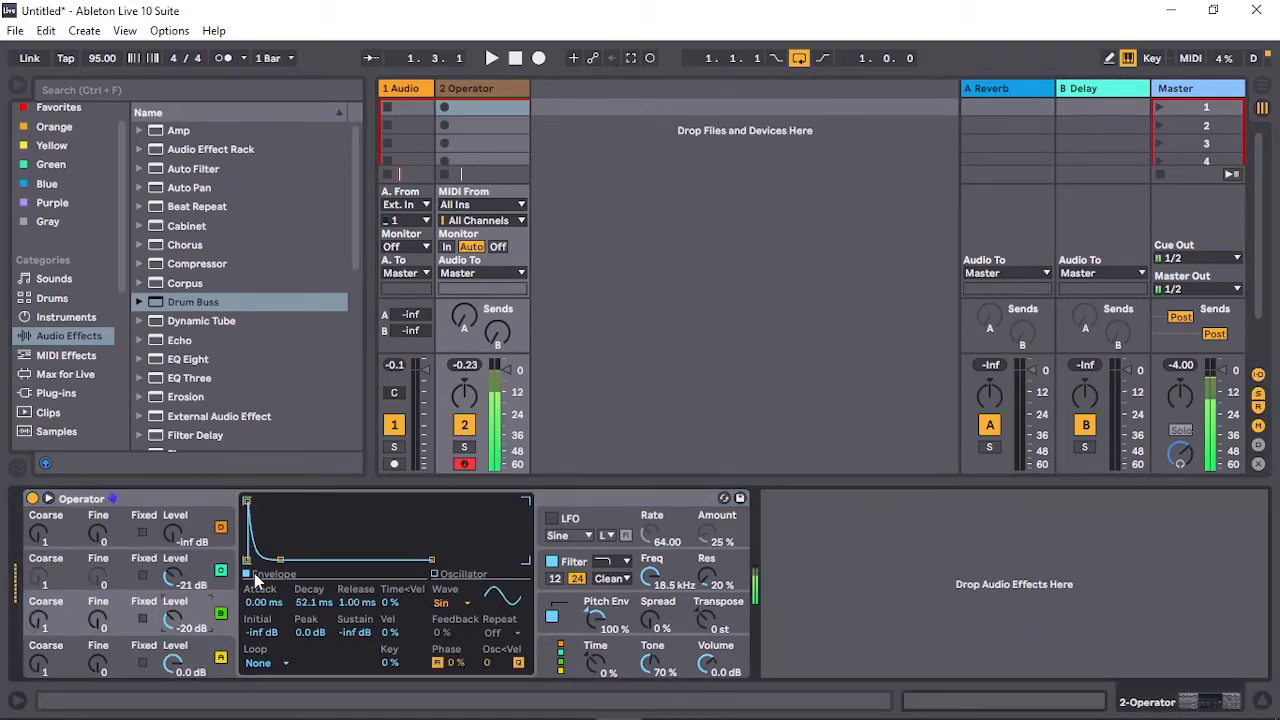
left_click(208, 652)
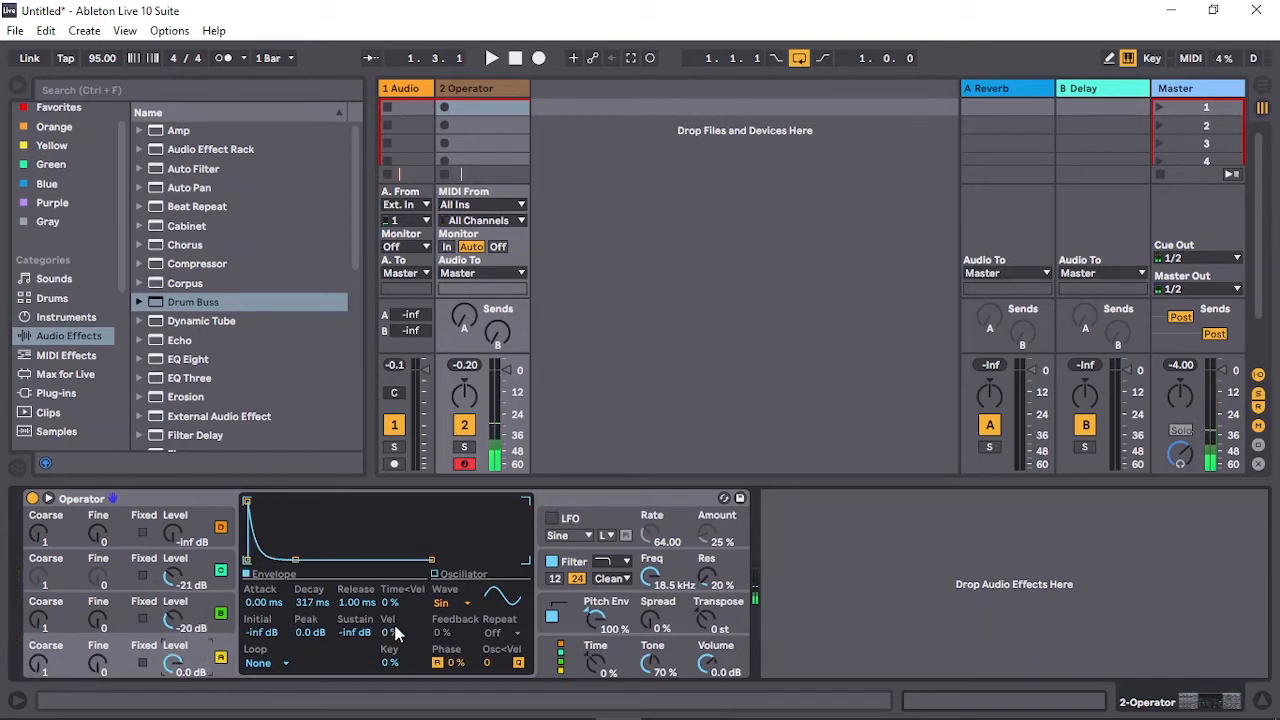
left_click(615, 618)
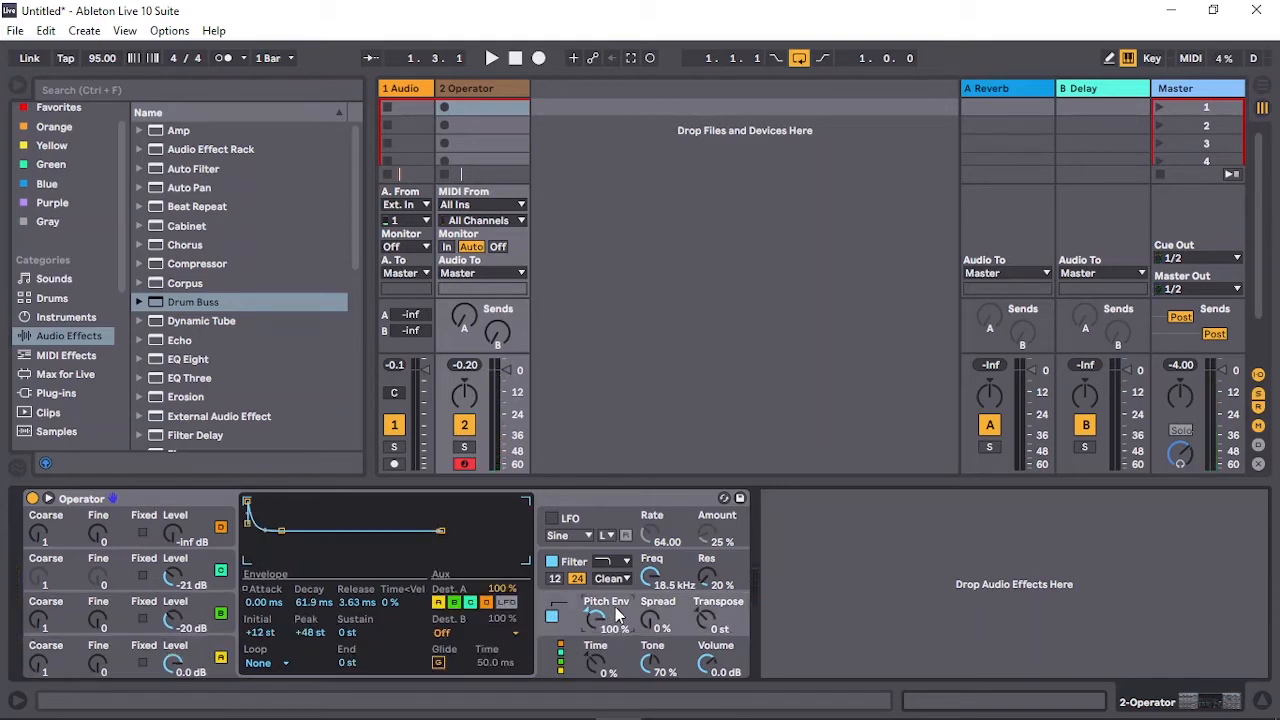
left_click(622, 656)
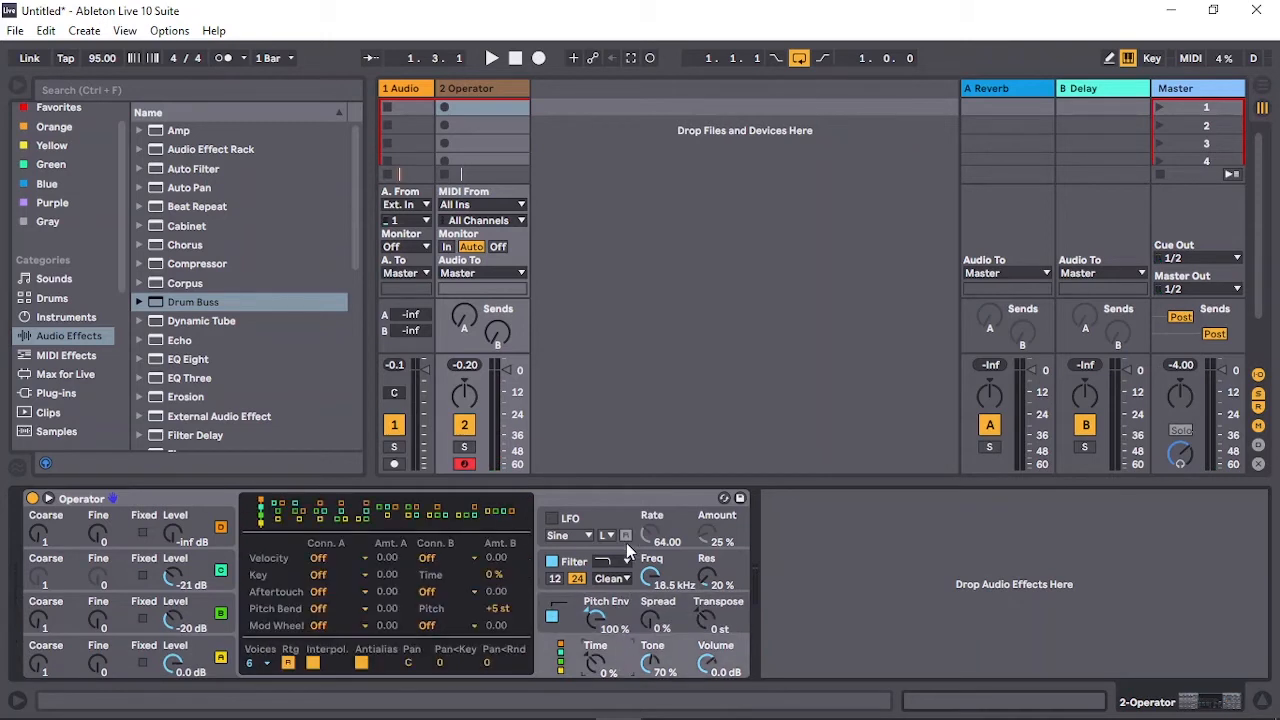
Step: Set Operator's filter shaper to Soft and compare it with the shaper switched off while playing notes
left_click(651, 578)
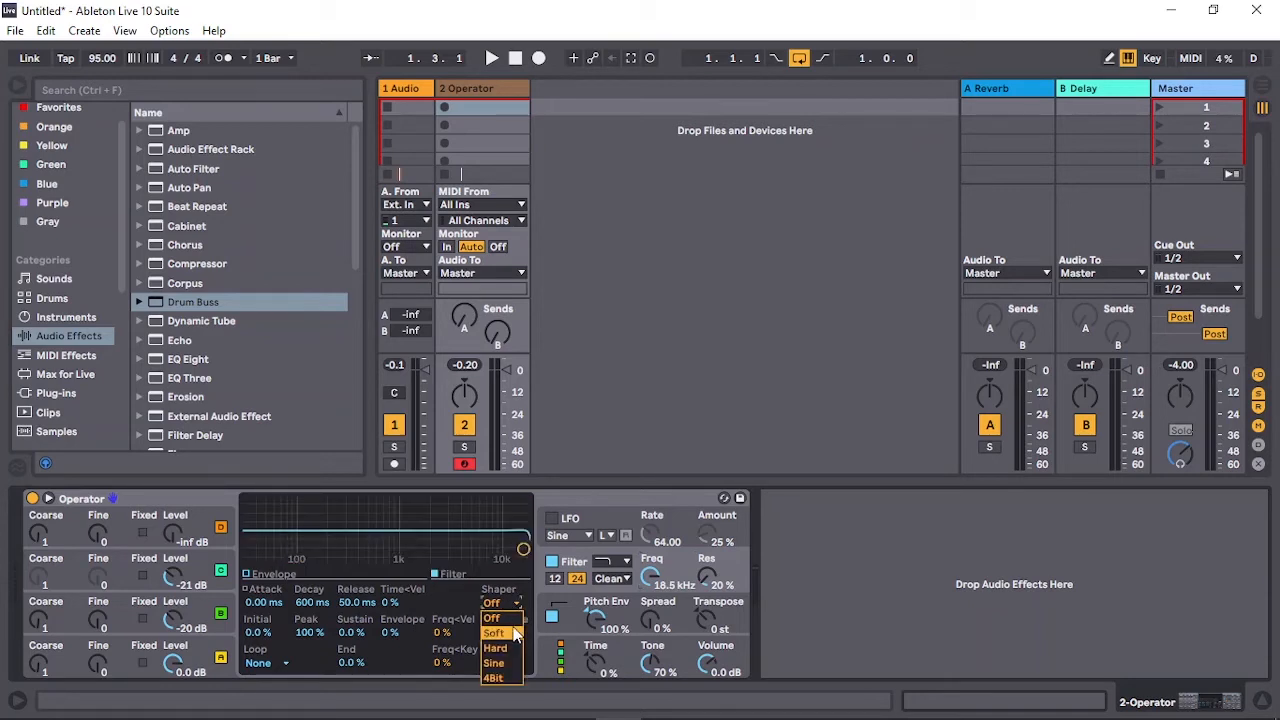
left_click(515, 633)
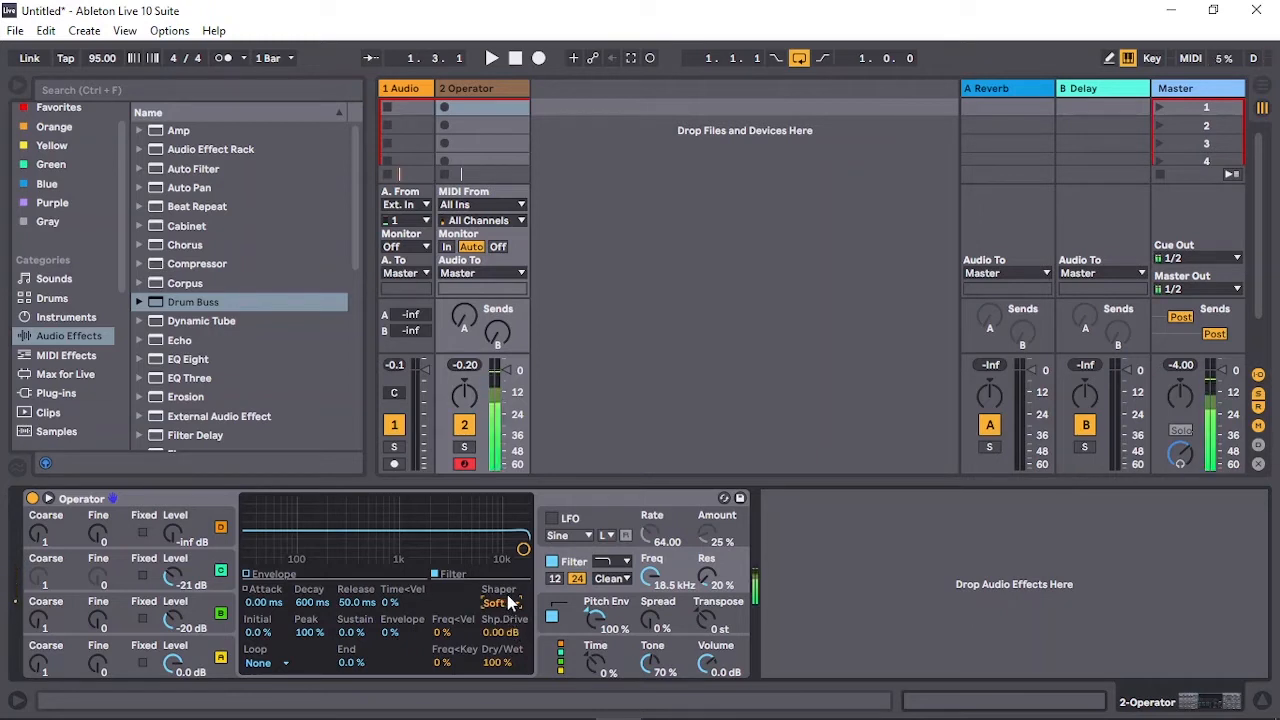
left_click(510, 600)
left_click(513, 622)
left_click(513, 605)
left_click(519, 635)
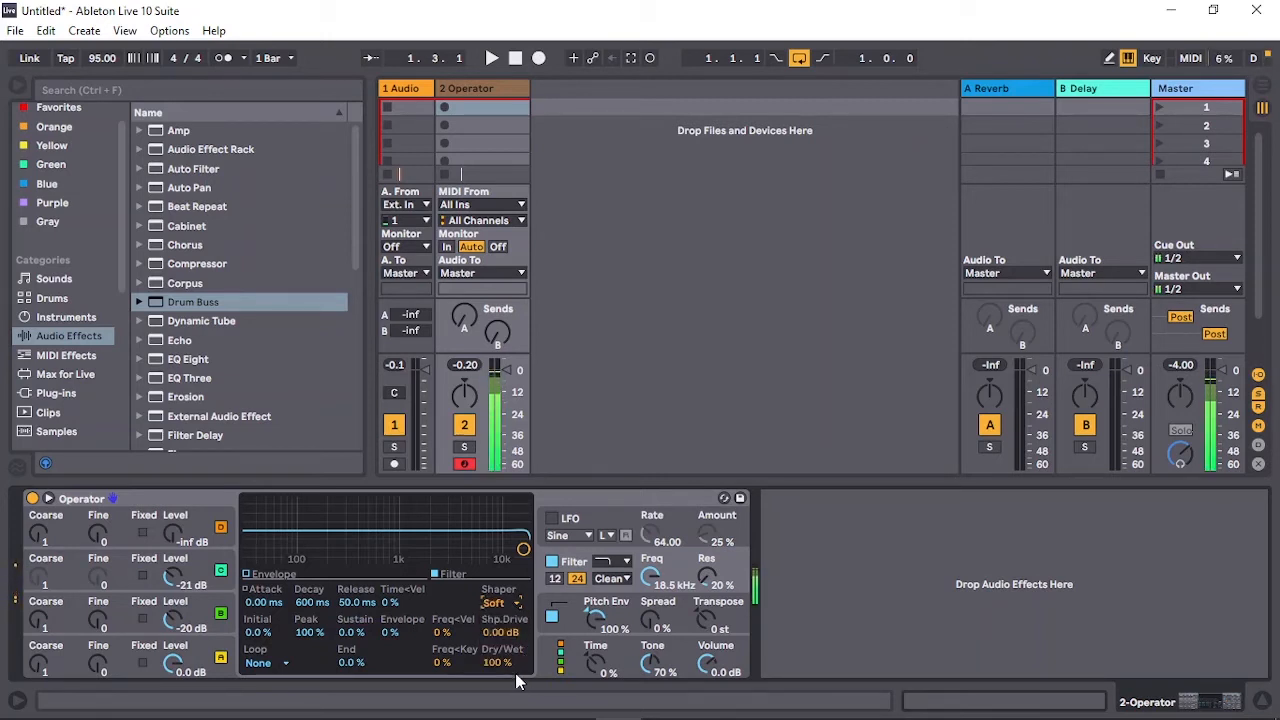
Step: Try the Hard and Sine filter shaper types in Operator while playing notes
left_click(517, 605)
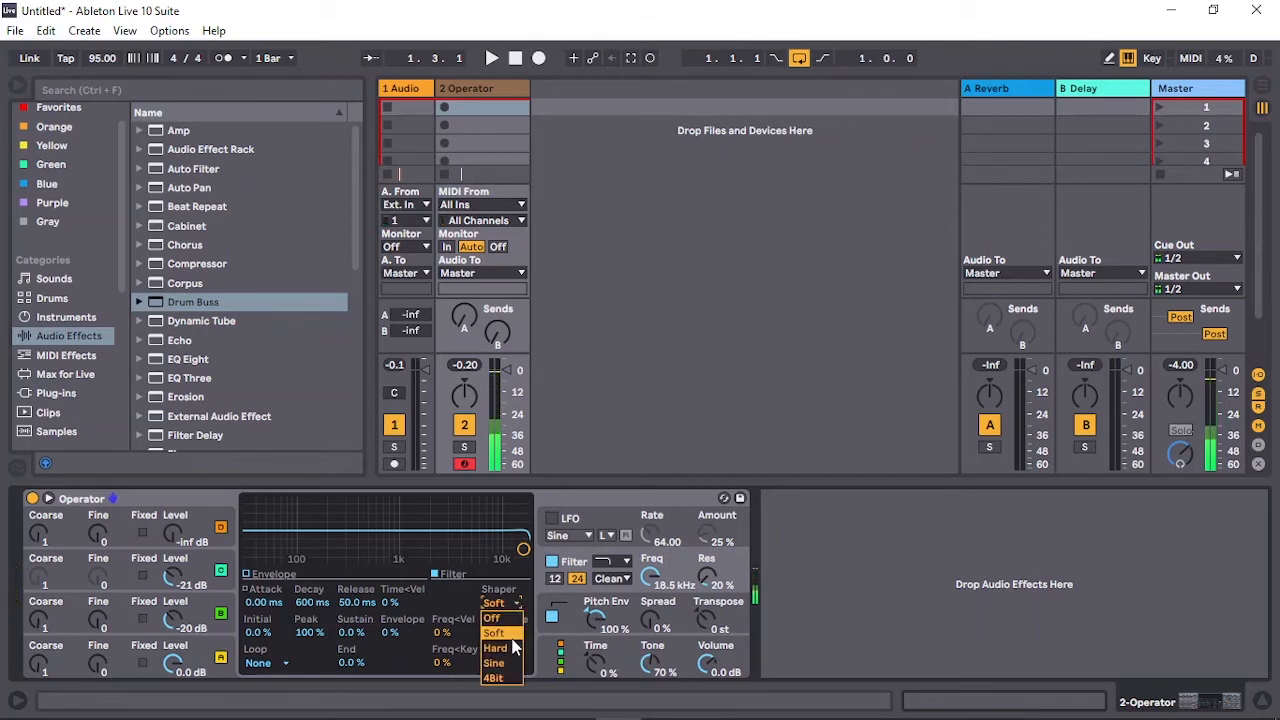
left_click(509, 650)
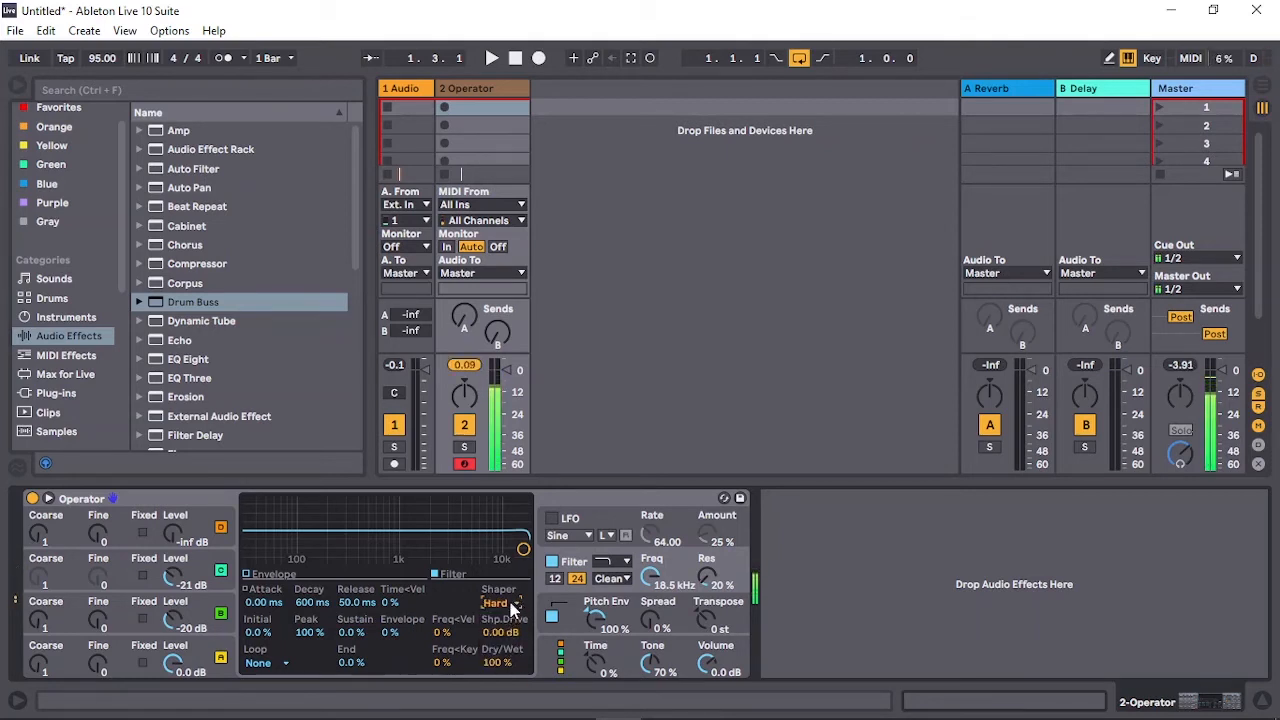
left_click(510, 603)
left_click(514, 663)
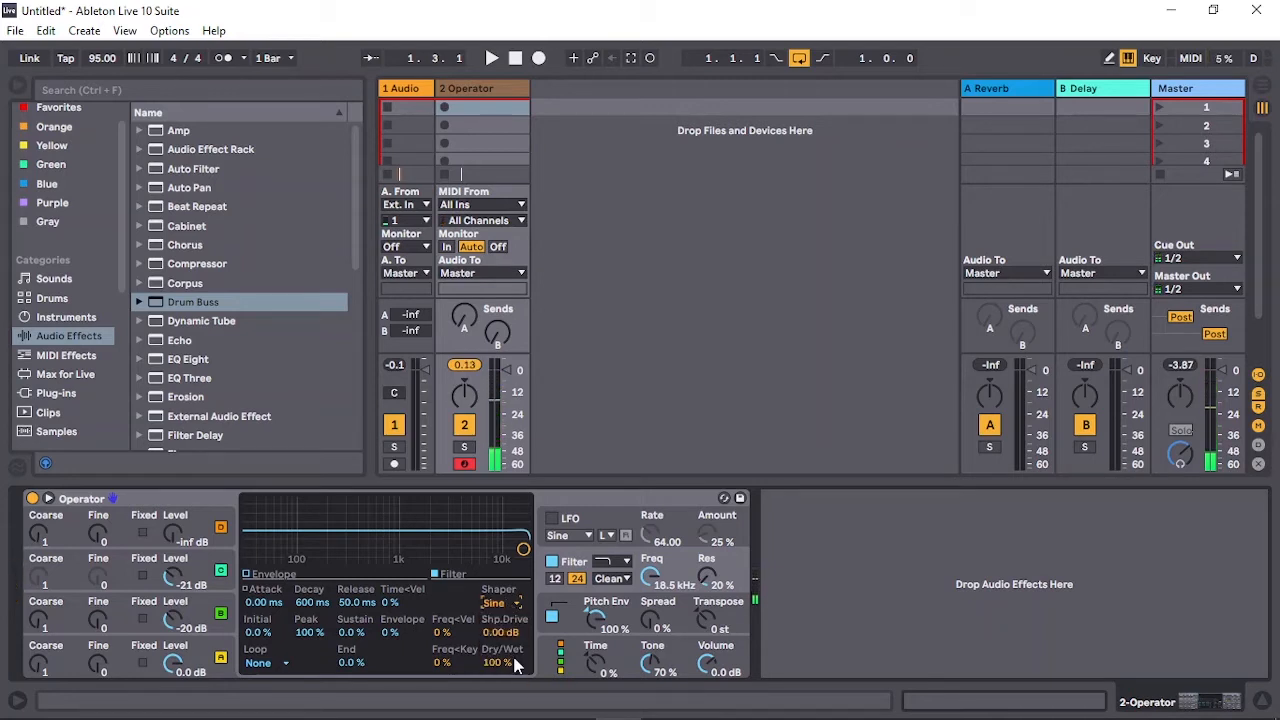
Step: Return the filter shaper to Soft and set its drive to 2.63 dB
left_click(513, 603)
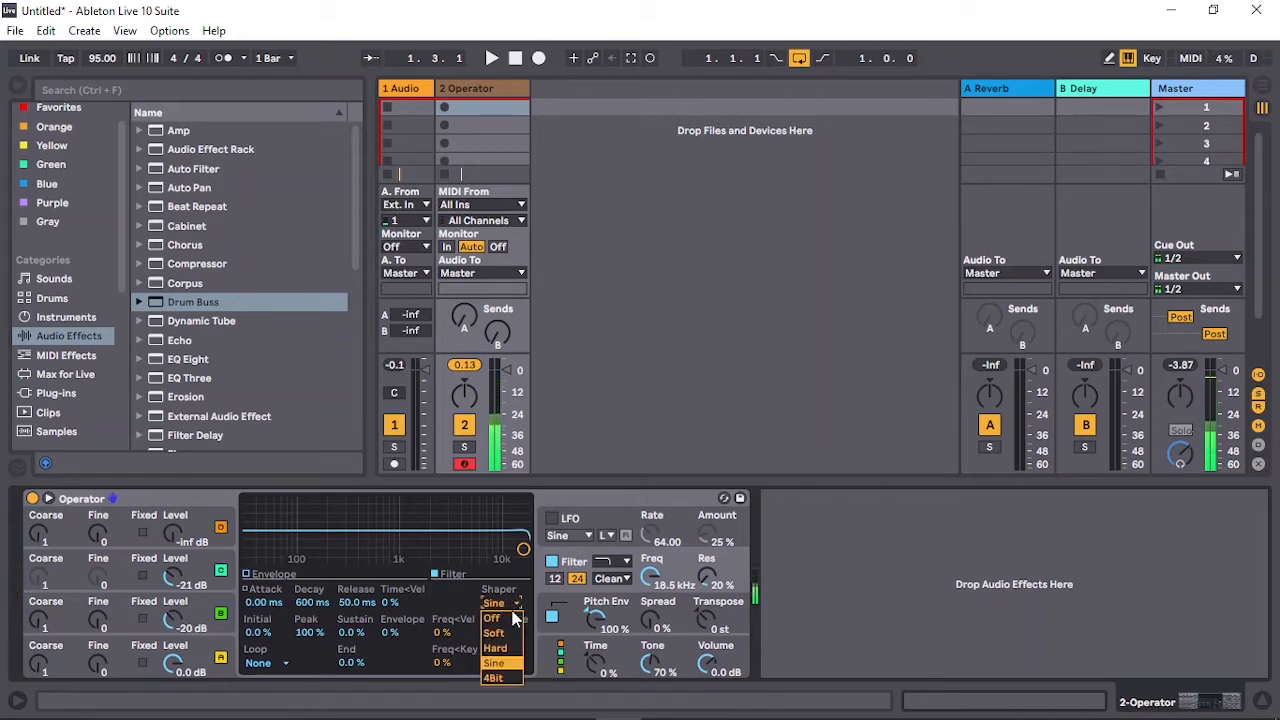
left_click(514, 633)
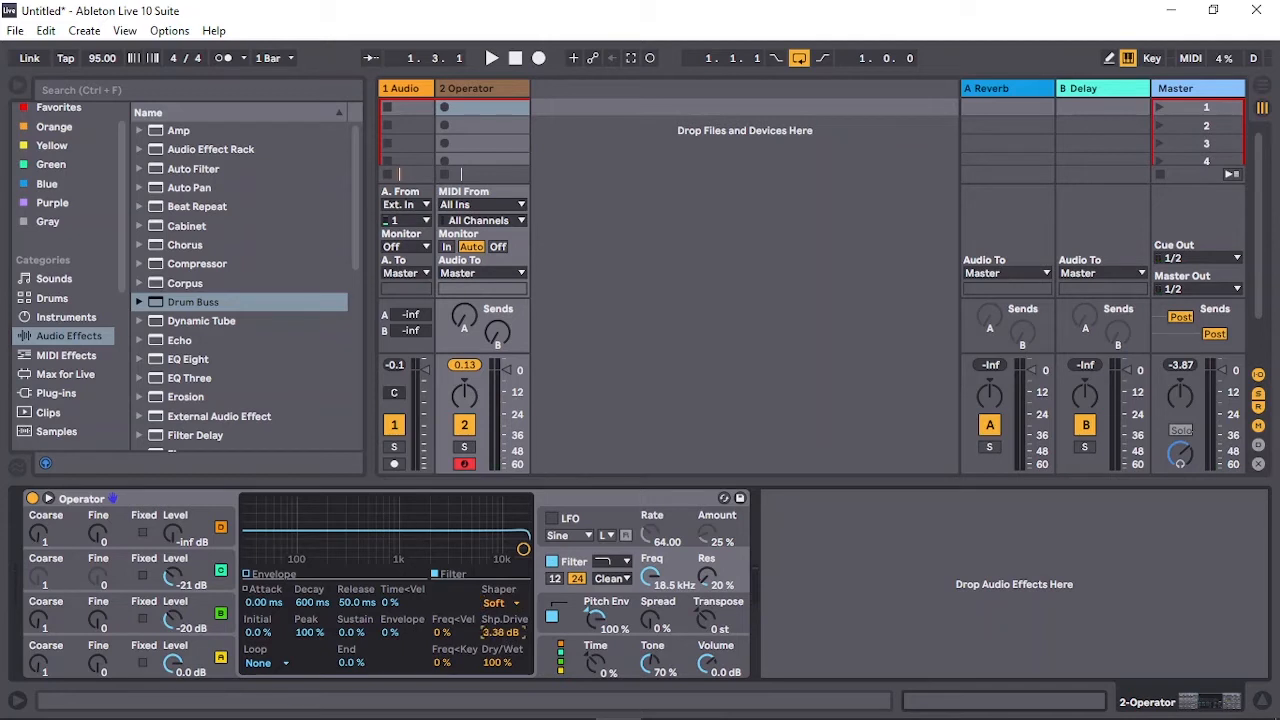
left_click_drag(505, 640, 503, 611)
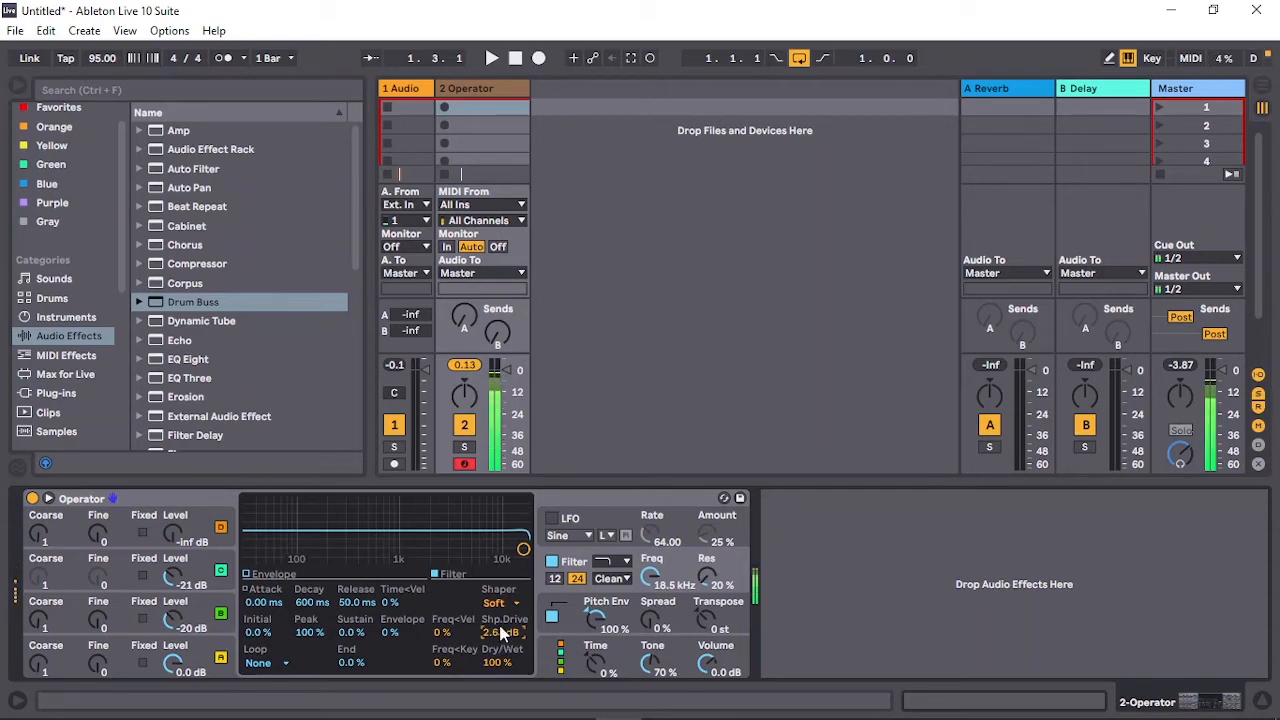
Step: Audition each alternative oscillator algorithm in Operator's global settings, ending with the fully parallel one, while playing notes
left_click(560, 668)
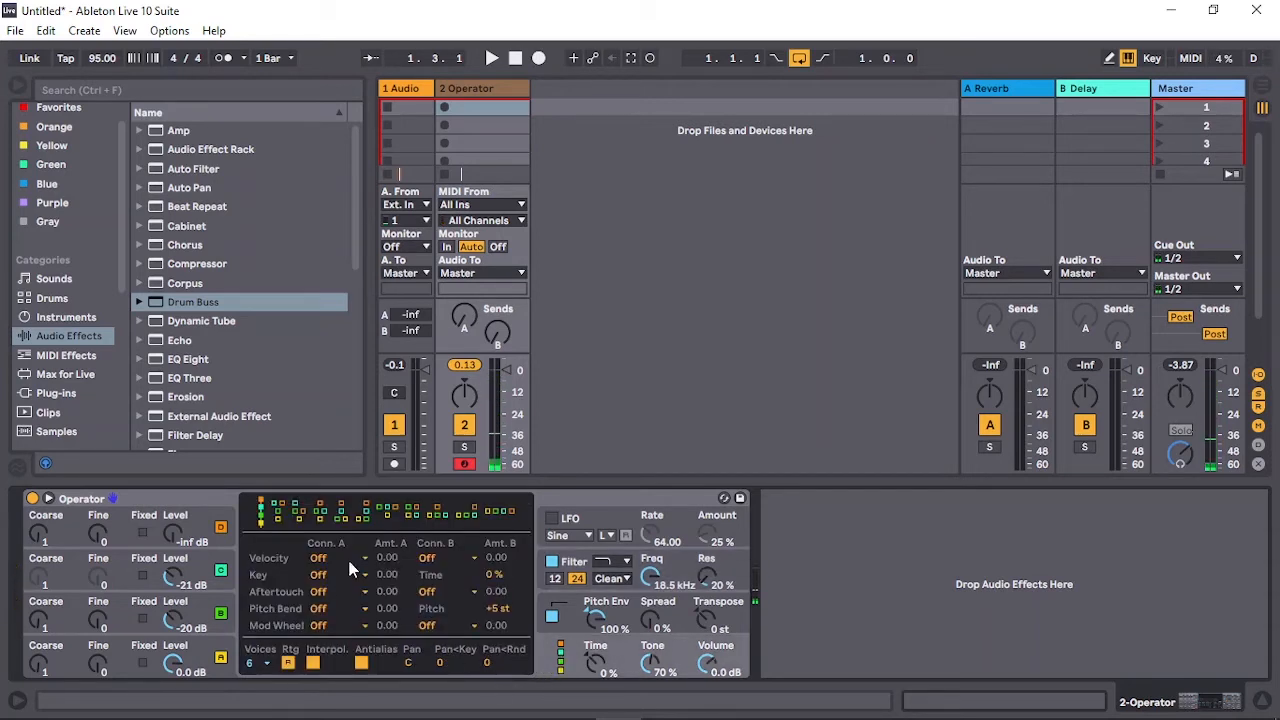
left_click(278, 513)
left_click(299, 514)
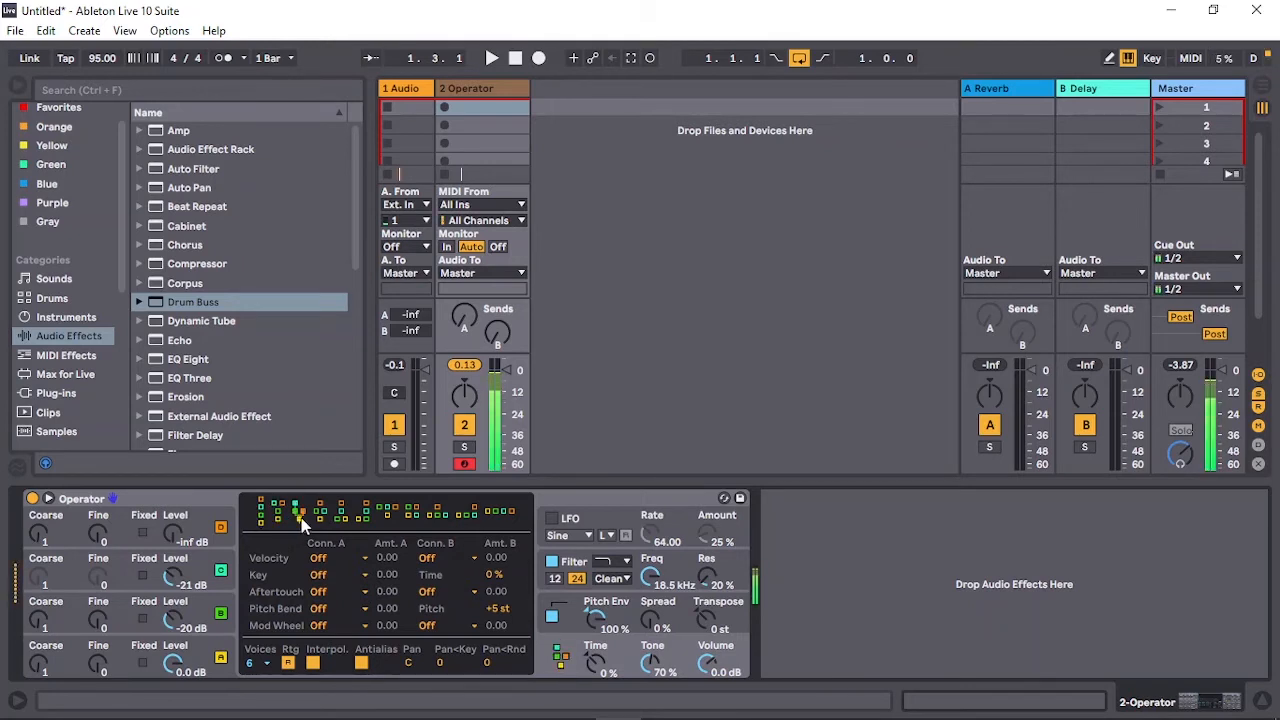
left_click(320, 514)
left_click(342, 514)
left_click(368, 516)
left_click(388, 515)
left_click(412, 514)
left_click(437, 514)
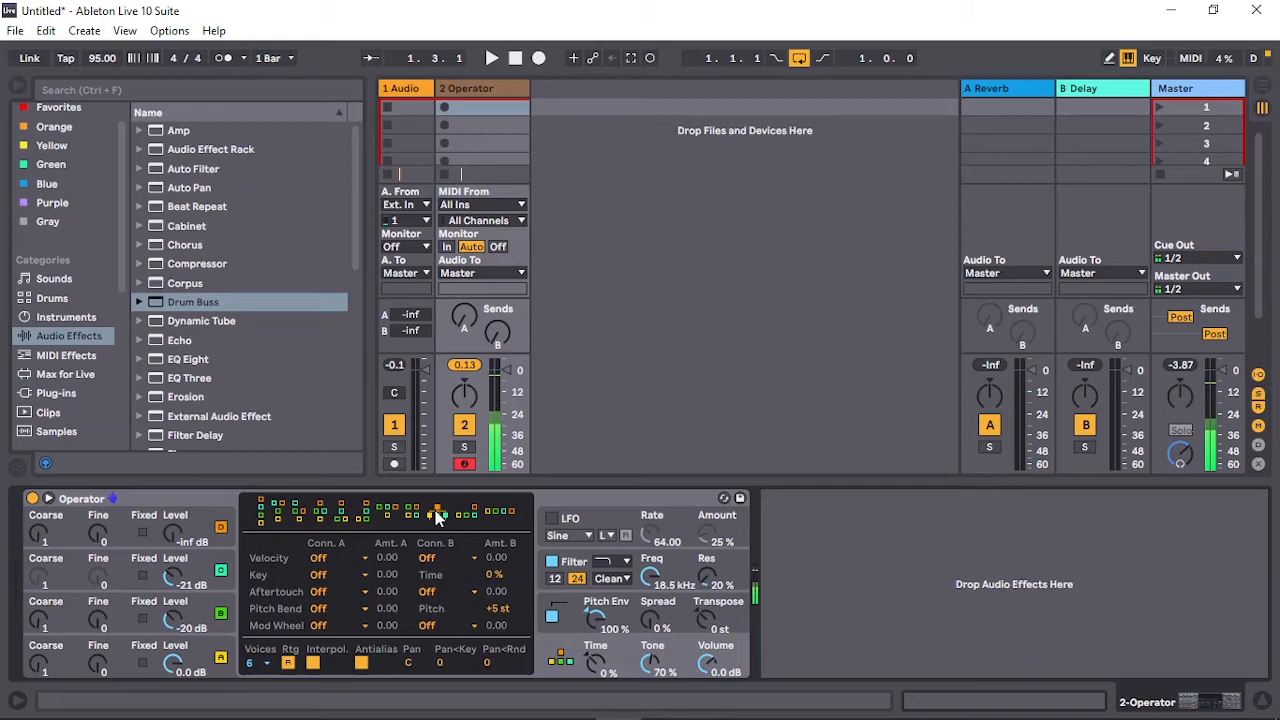
left_click(467, 514)
left_click(491, 515)
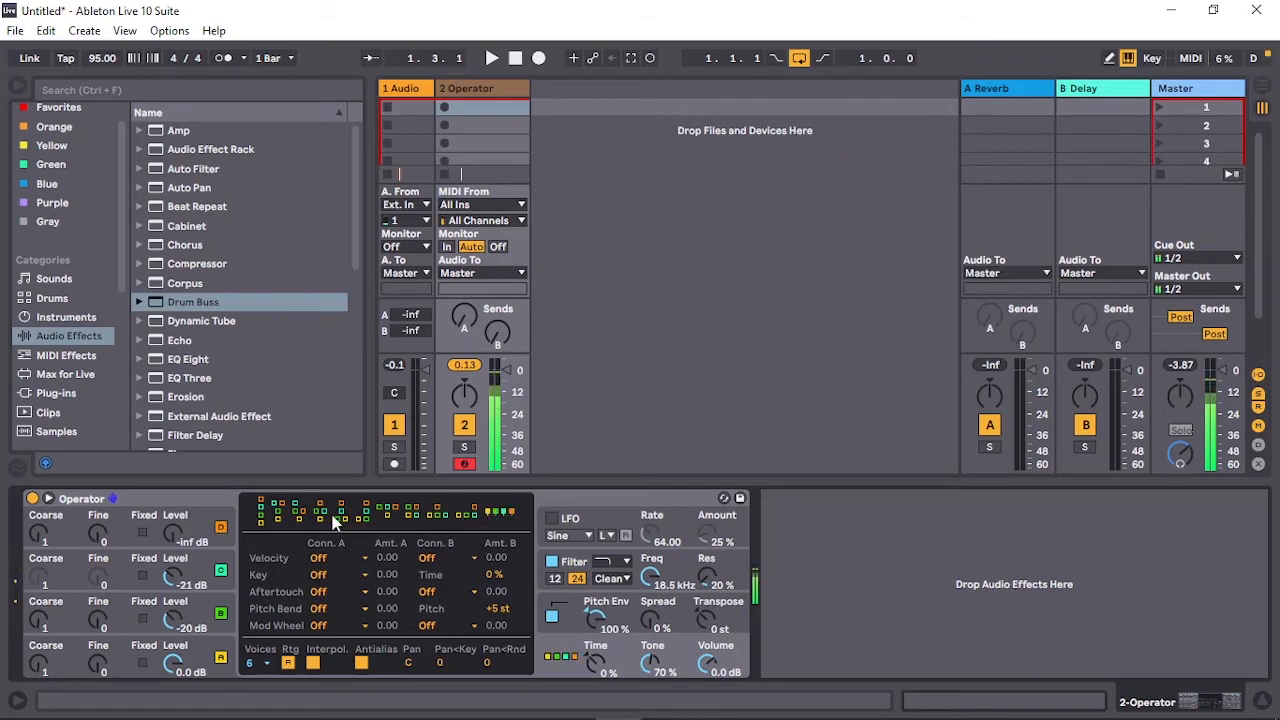
Step: Restore Operator's fully stacked serial algorithm and switch the filter slope to 12 dB
left_click(367, 518)
left_click(261, 514)
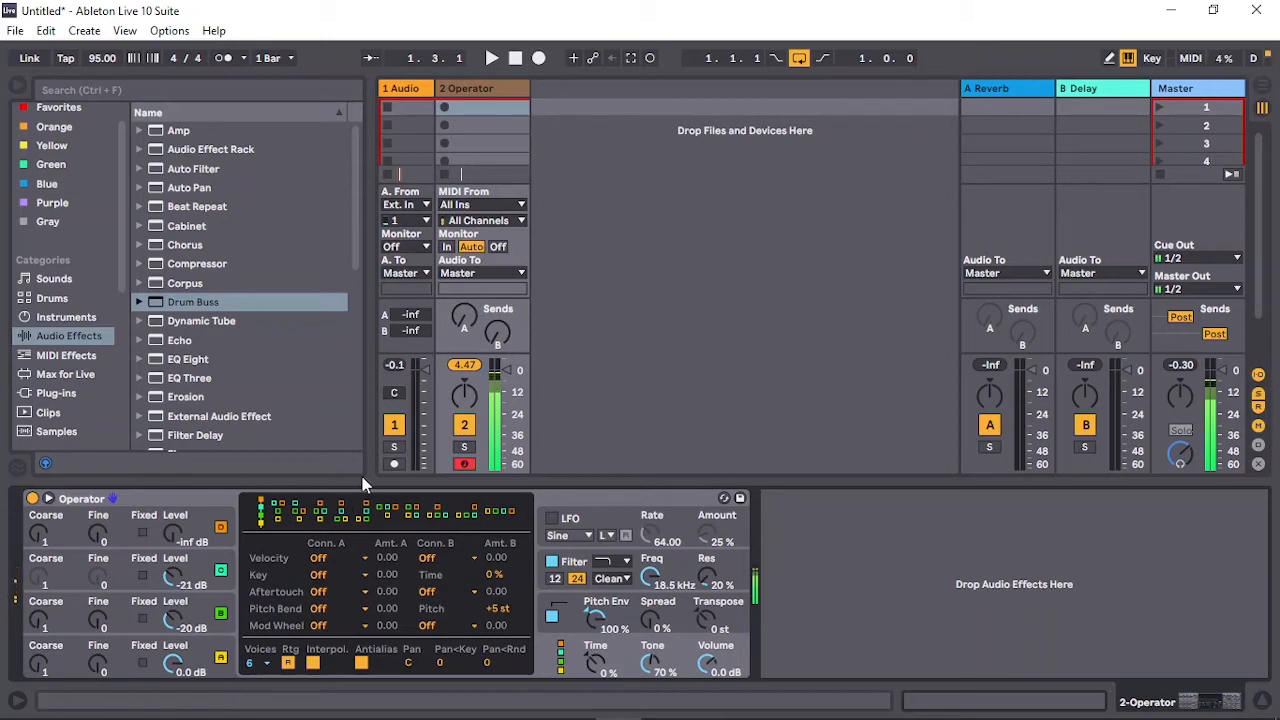
left_click(554, 578)
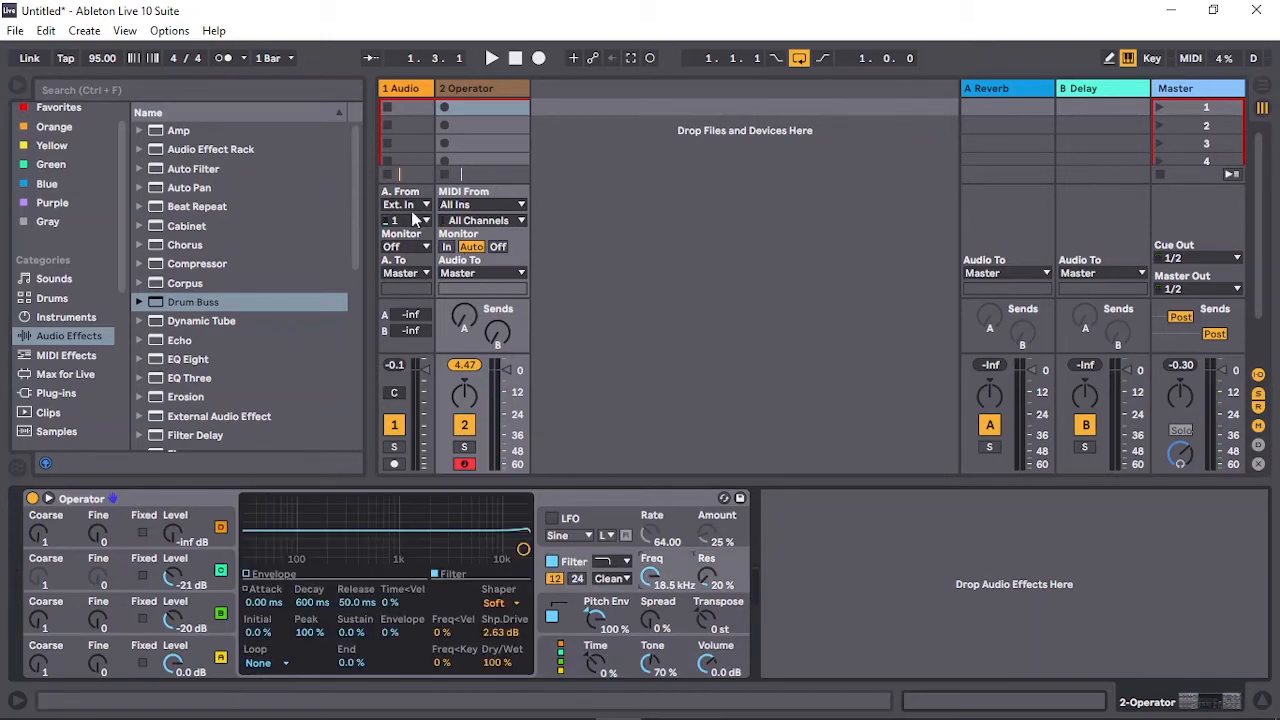
Step: Insert a new MIDI track after the Operator track, narrow the Operator track's column and select the new track
right_click(544, 94)
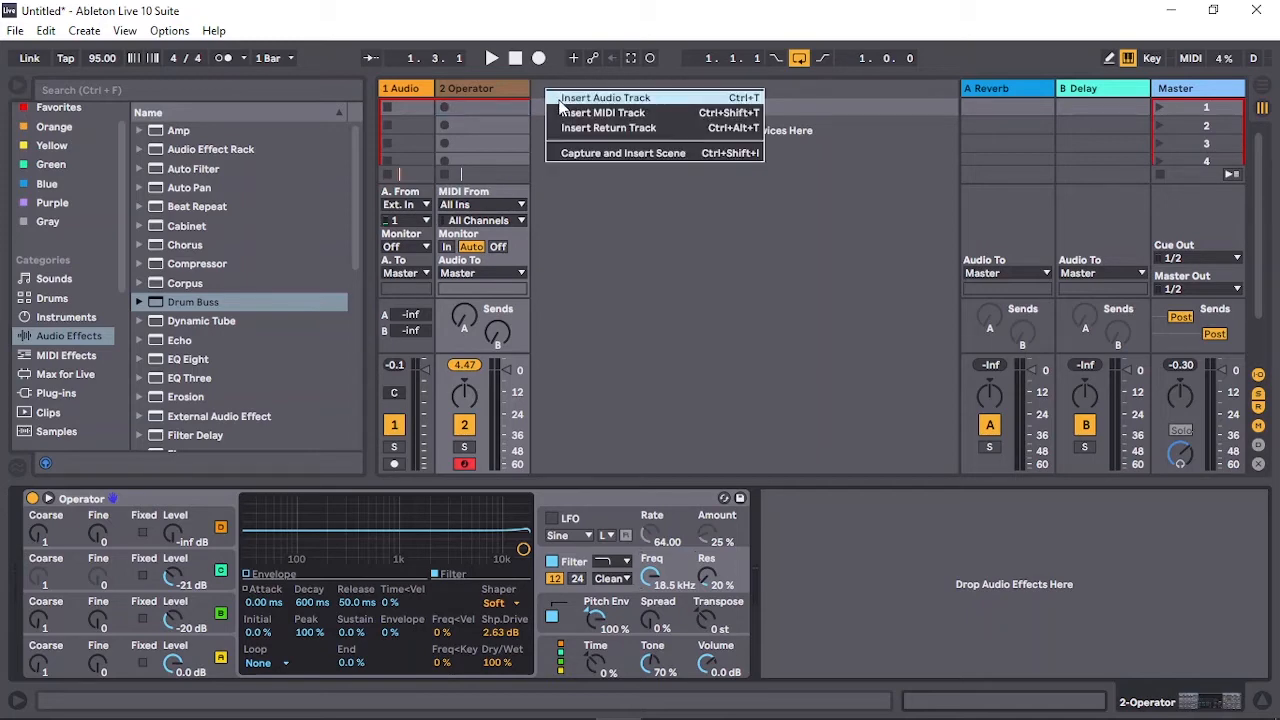
left_click(568, 113)
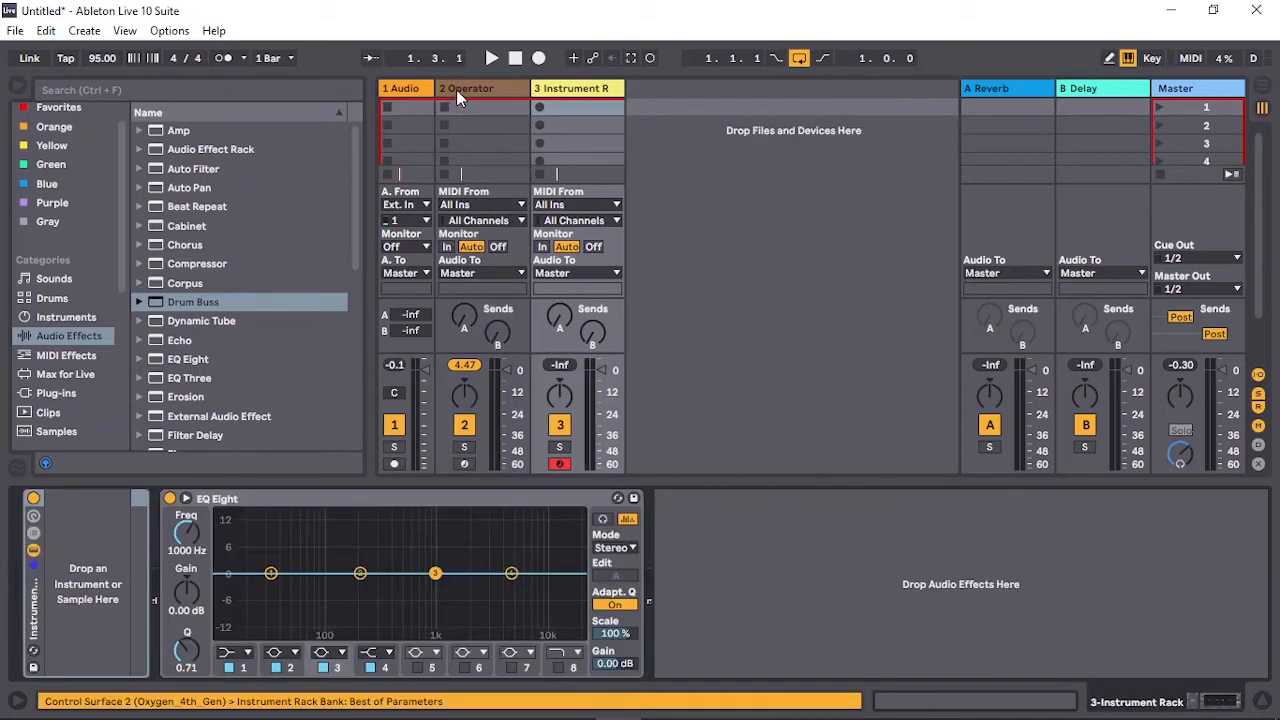
left_click(458, 88)
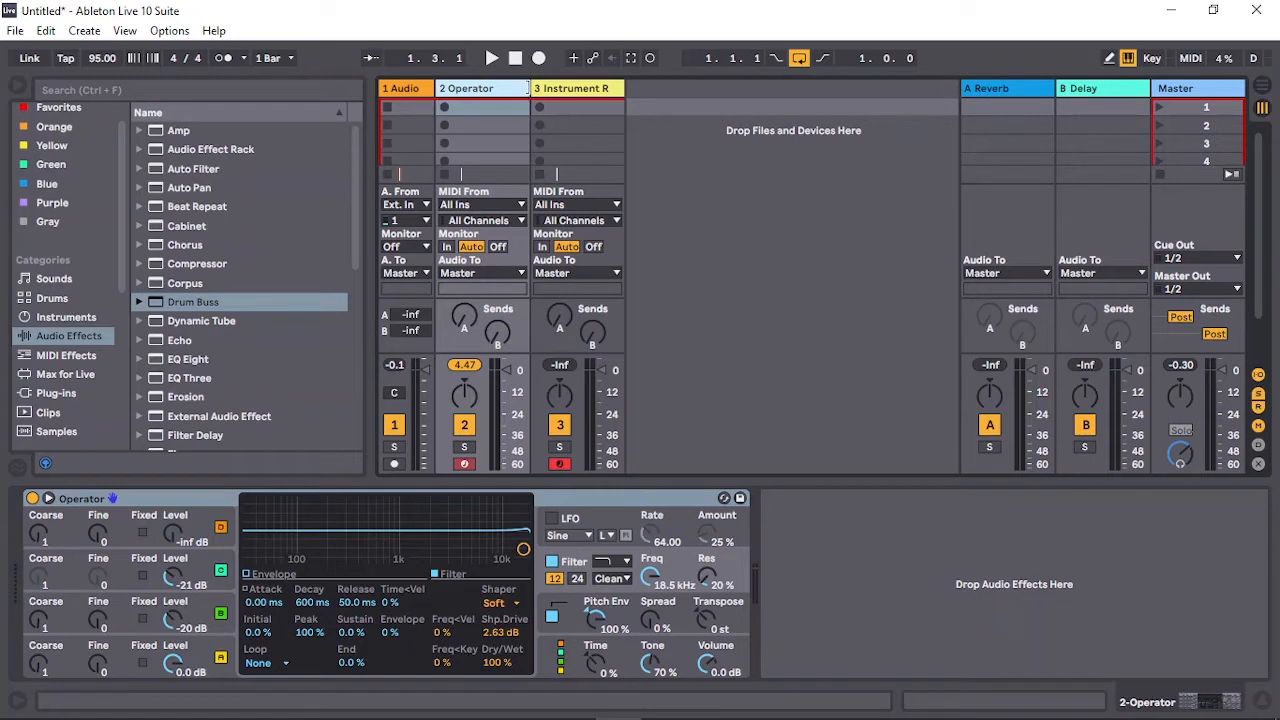
left_click_drag(529, 88, 453, 88)
left_click(515, 90)
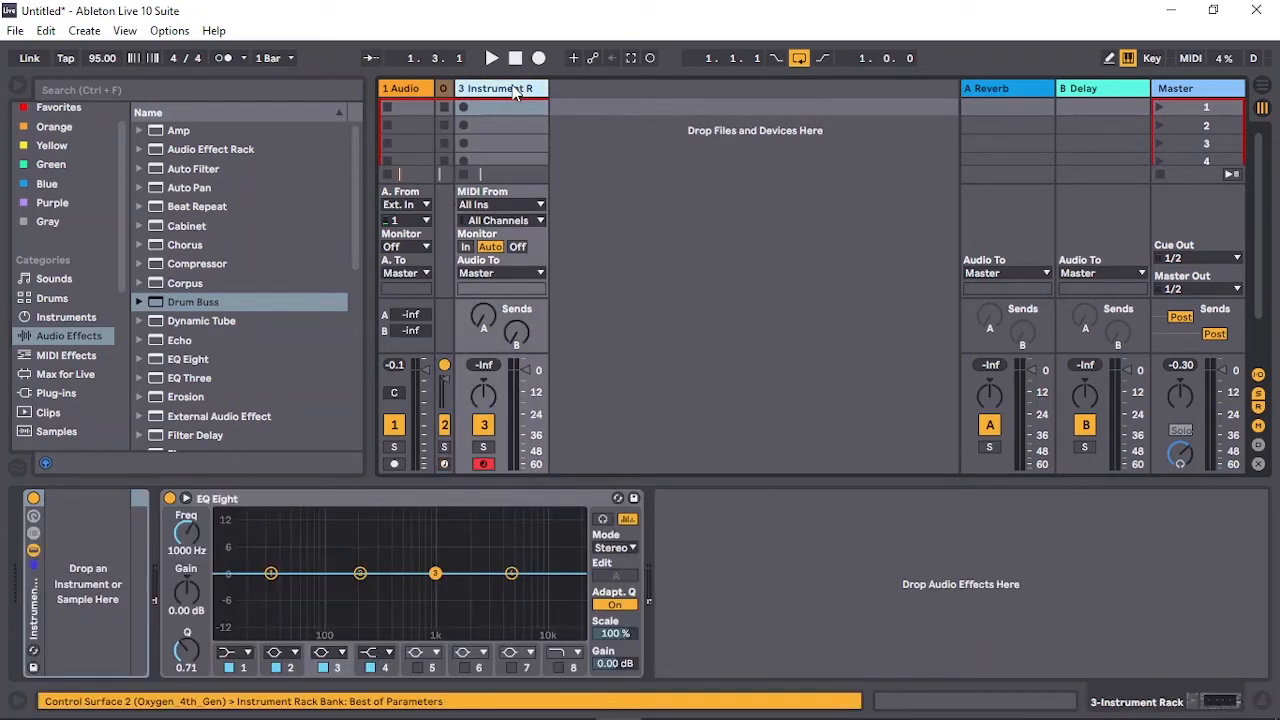
Step: Delete the EQ Eight from the new track, load Operator into its empty Instrument Rack and play a test note
left_click(456, 491)
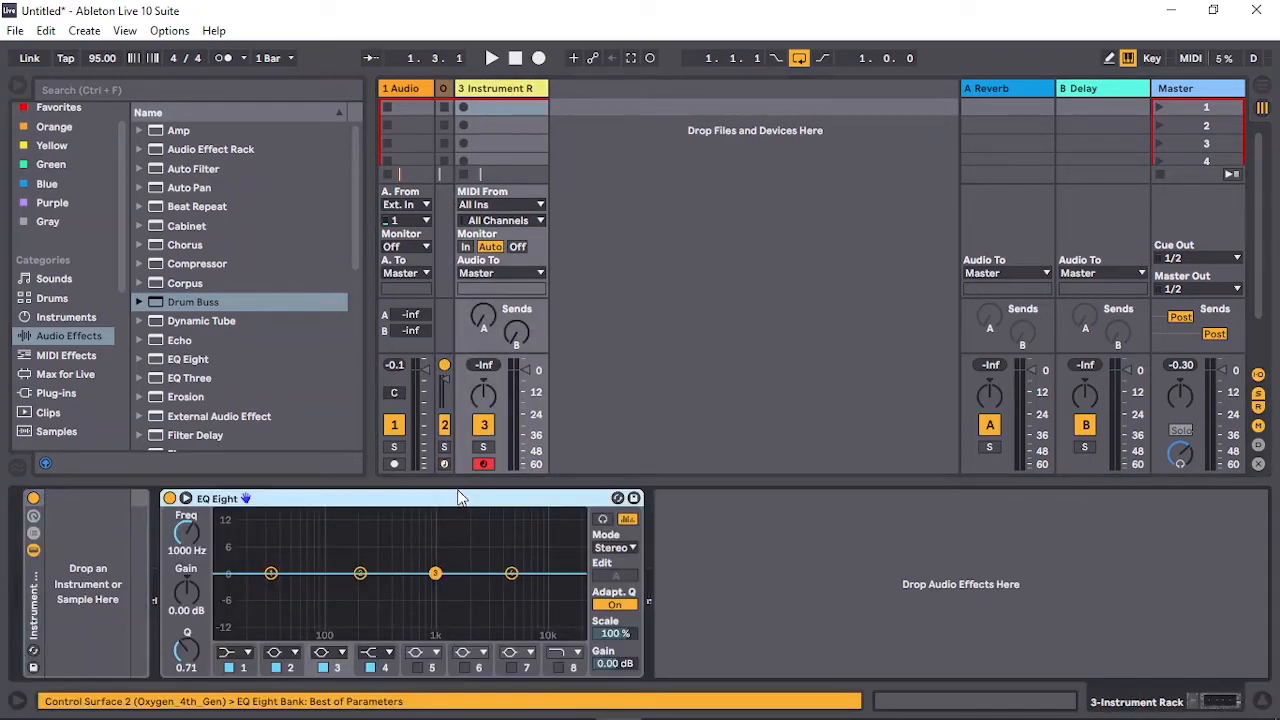
key("Delete")
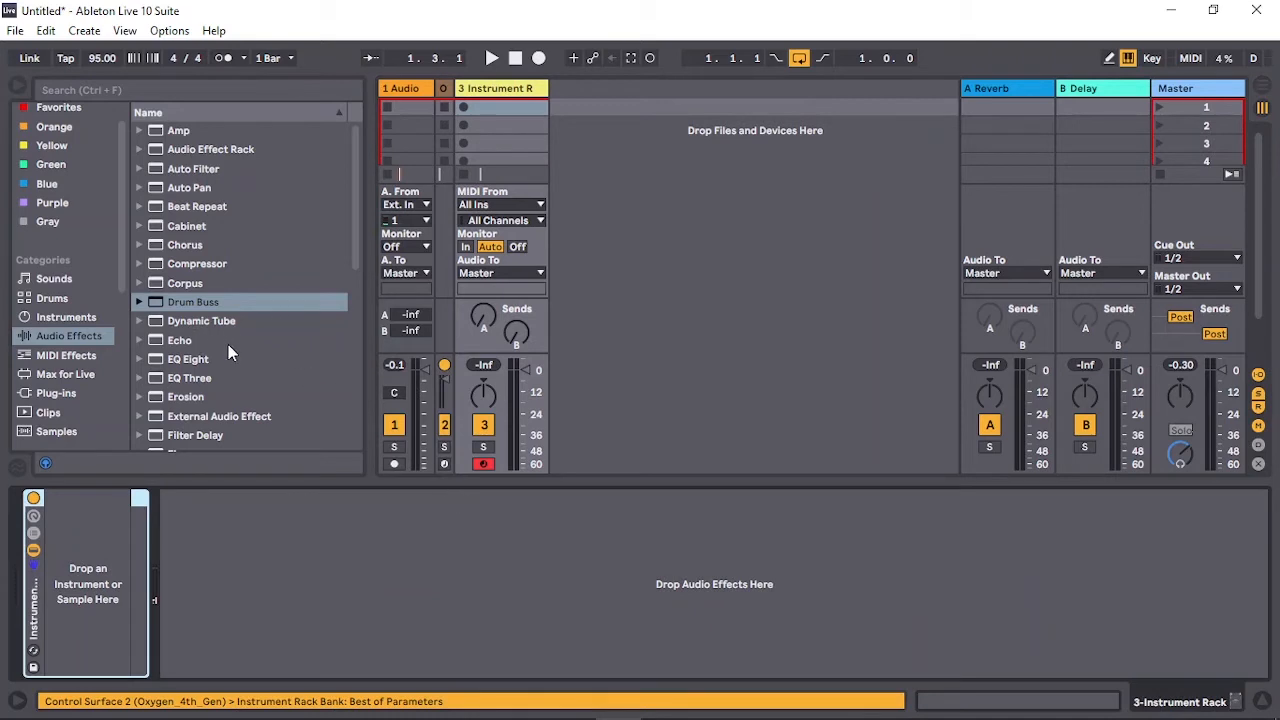
left_click(66, 317)
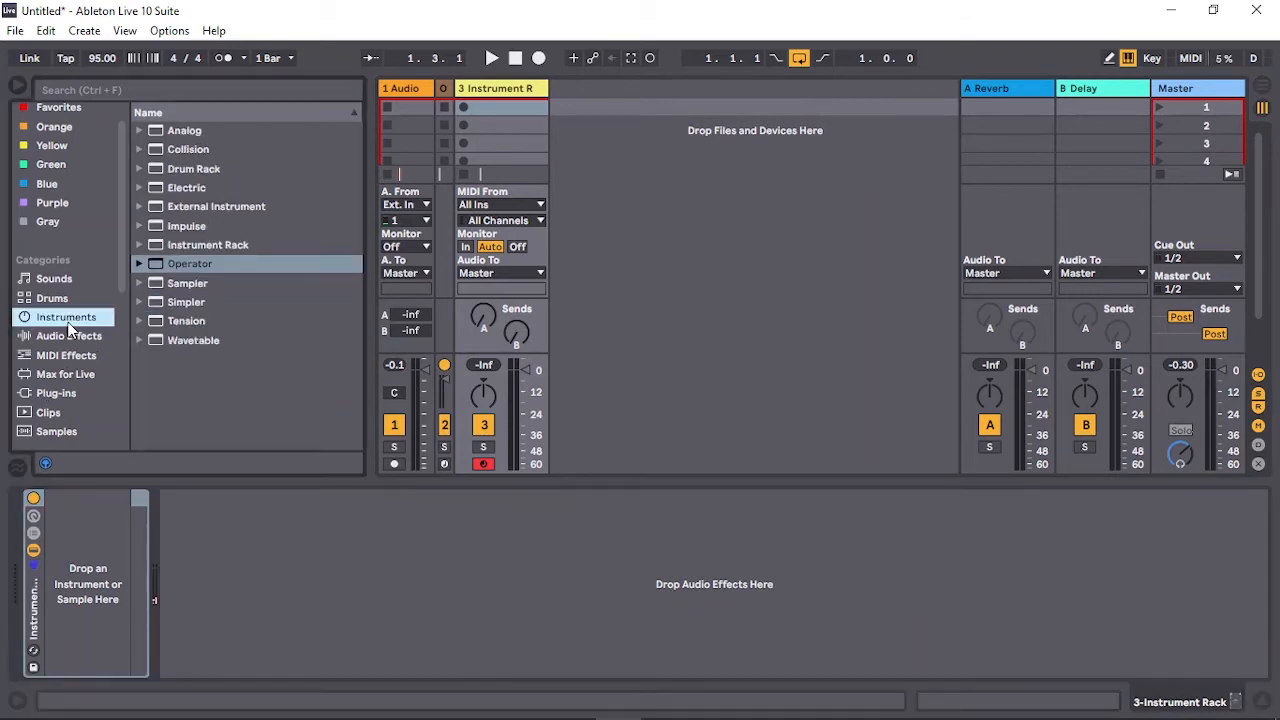
left_click_drag(184, 270, 108, 558)
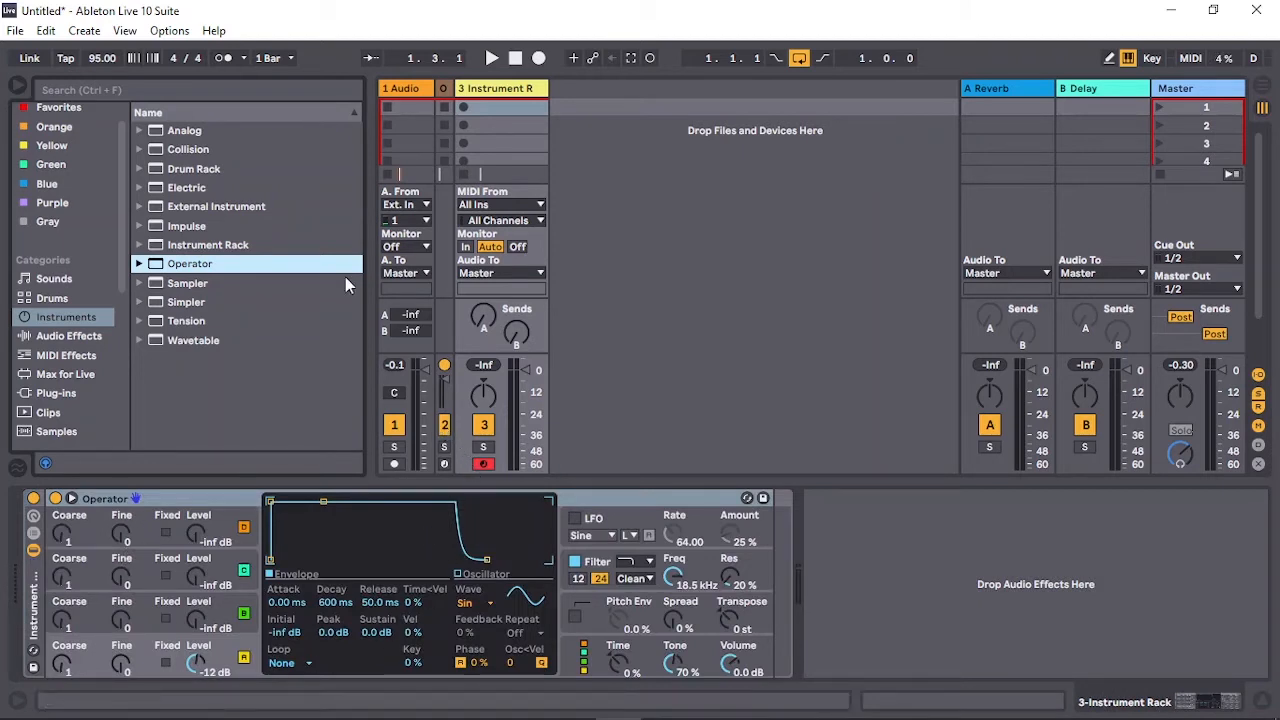
key("a")
Step: Set oscillator A to a Triangle wave and its envelope to sustain -inf dB, release 1.00 ms and decay 345 ms
left_click(486, 604)
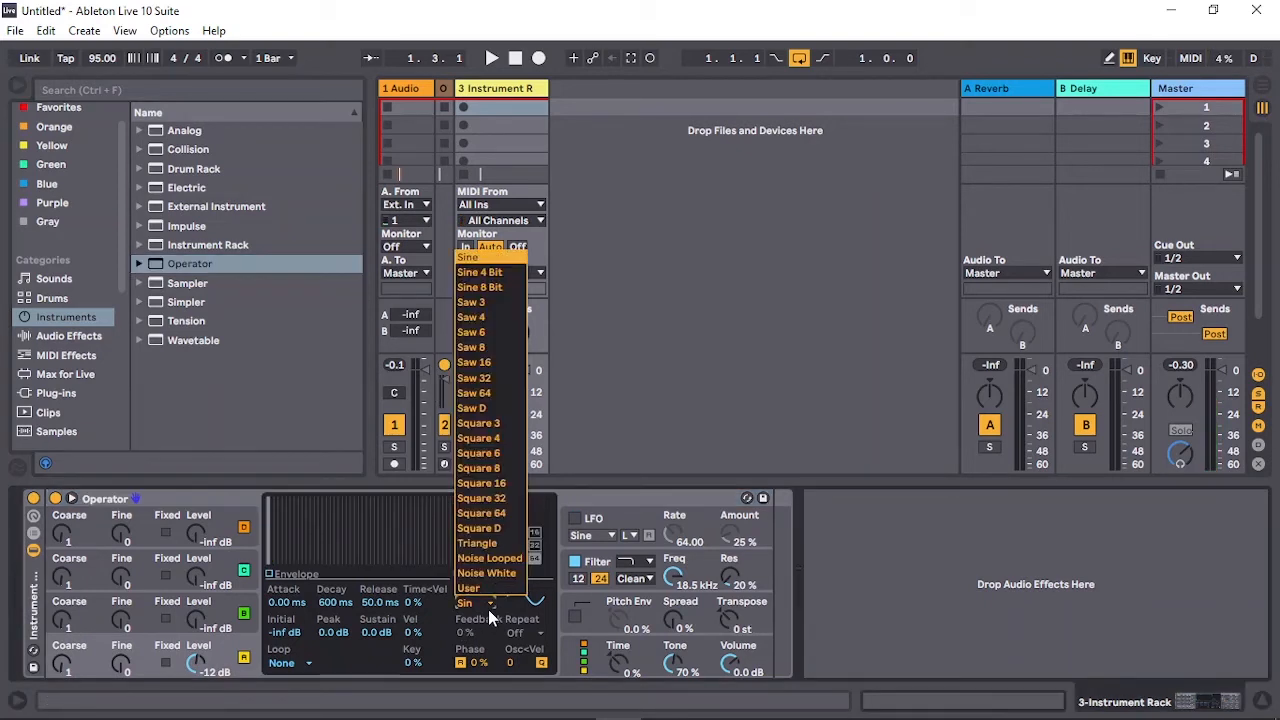
left_click(504, 546)
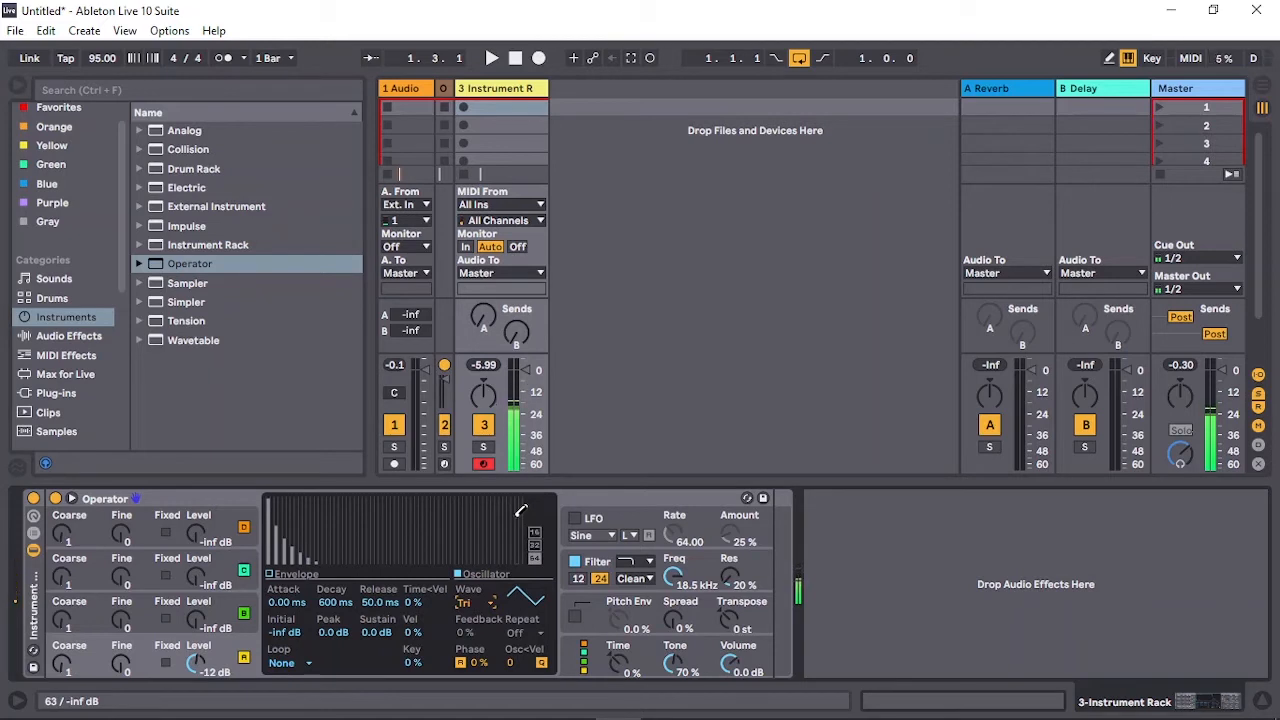
left_click(279, 575)
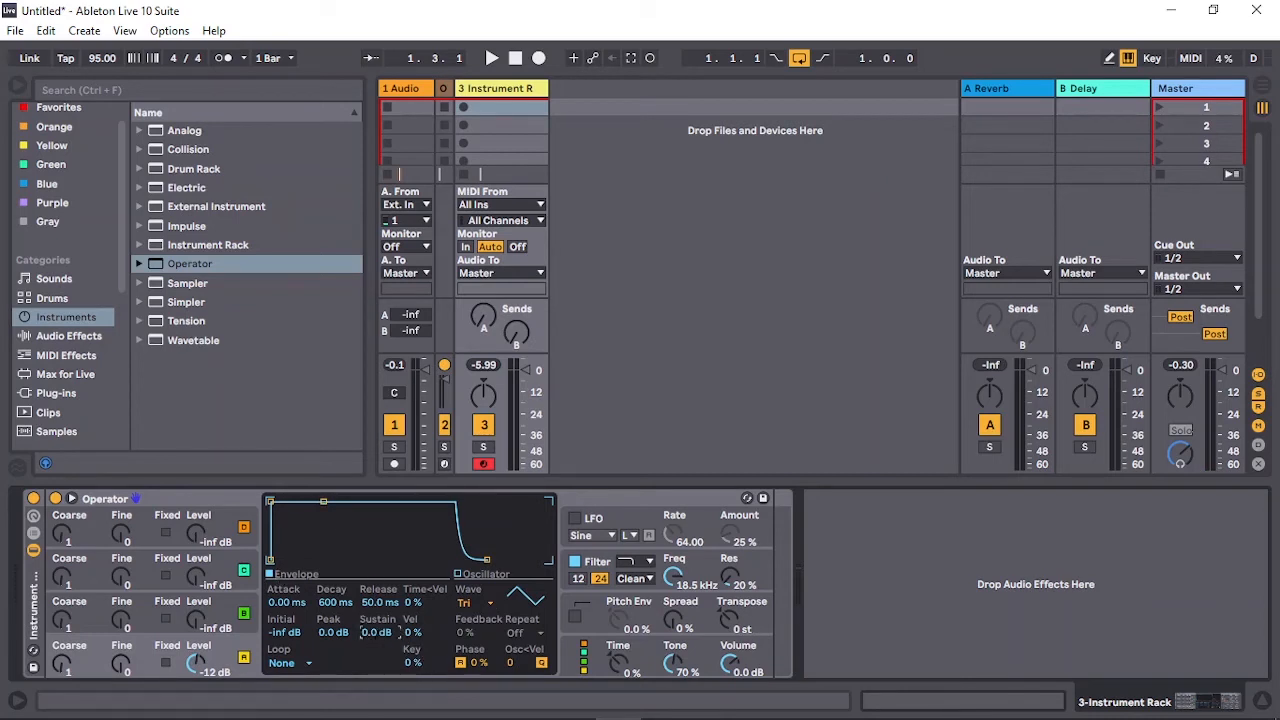
left_click_drag(377, 640, 377, 690)
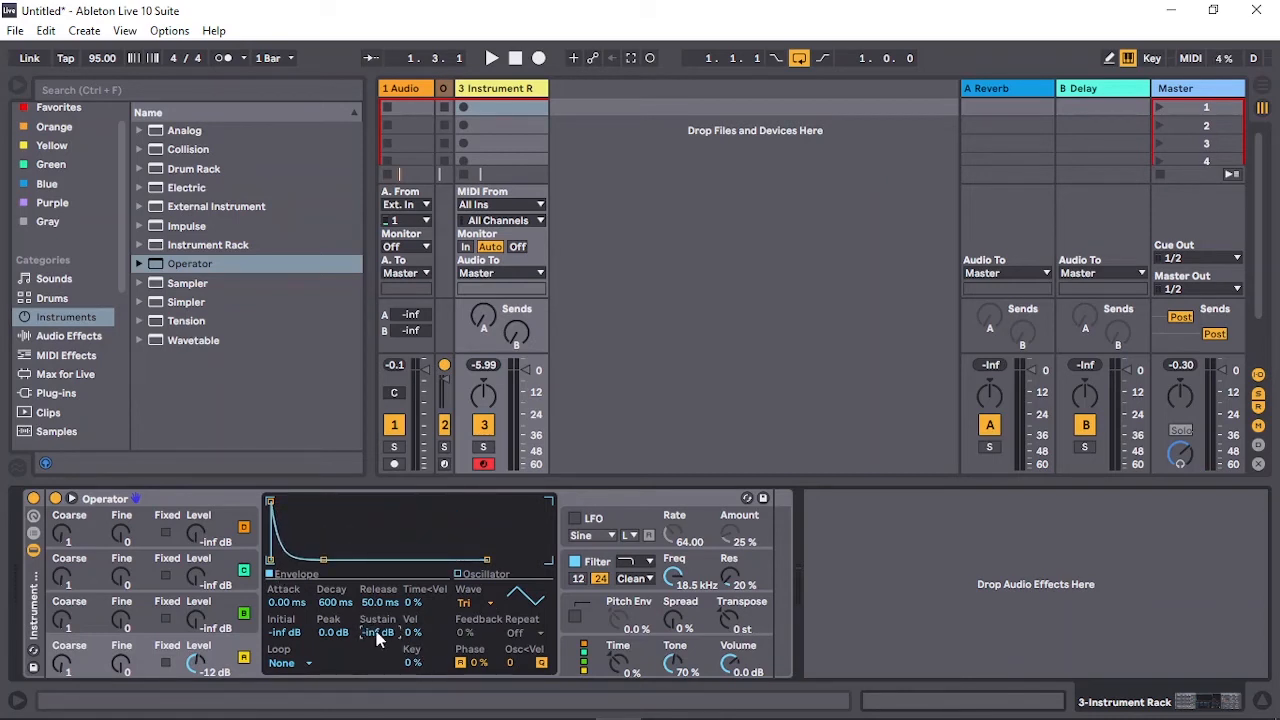
left_click_drag(387, 600, 387, 650)
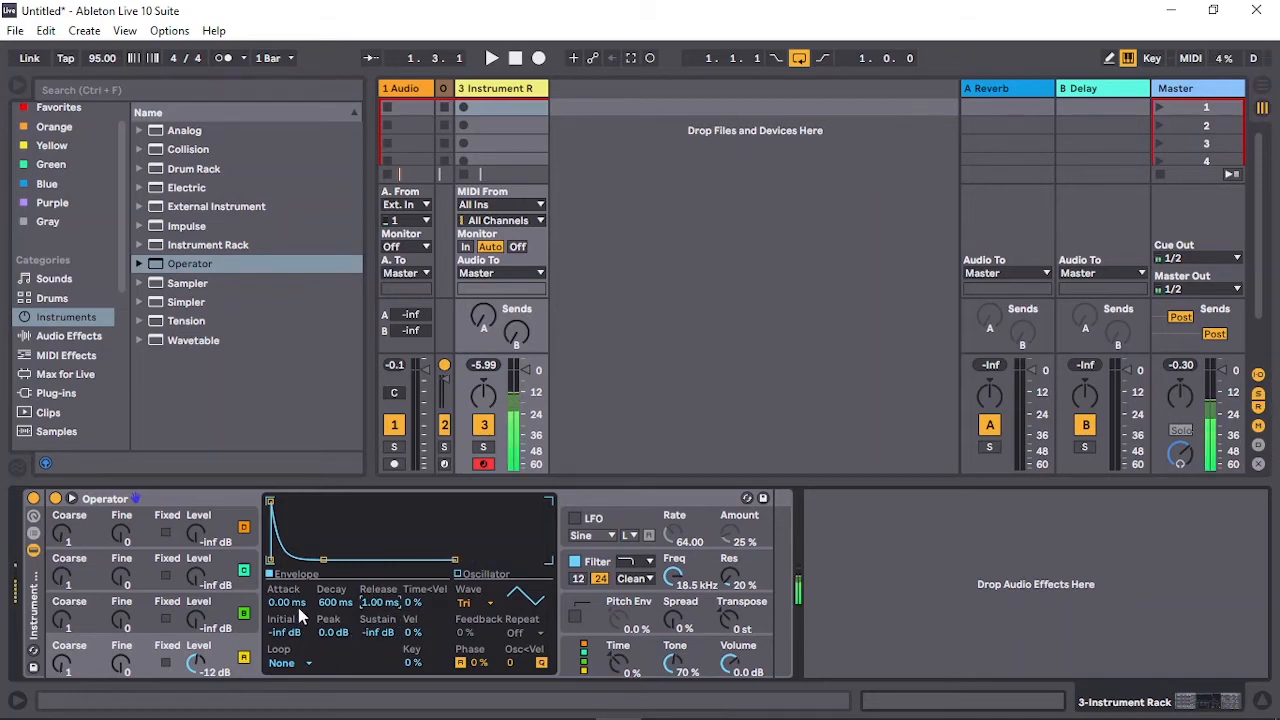
mouse_move(333, 601)
left_mouse_down()
mouse_move(333, 585)
mouse_move(333, 625)
mouse_move(333, 600)
left_mouse_up()
Step: Enable the new Operator's pitch envelope, with its peak at +33 st and its amount at 27%
left_click(586, 614)
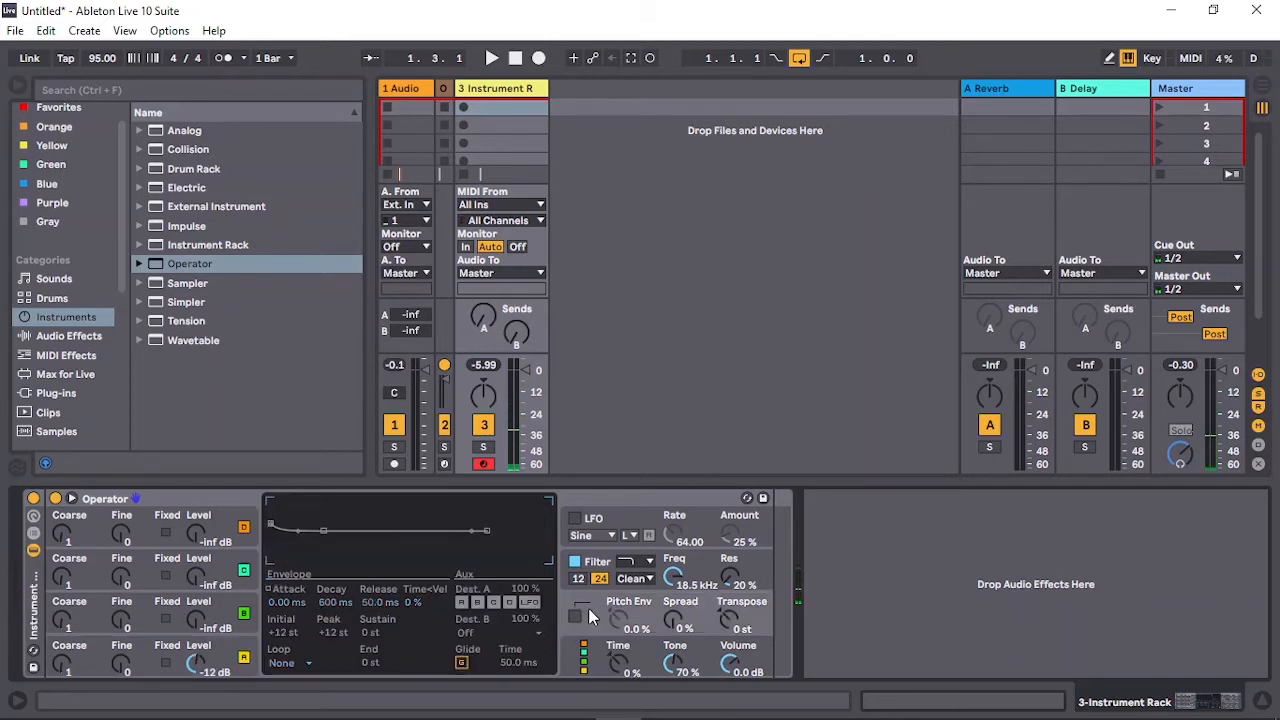
left_click(576, 615)
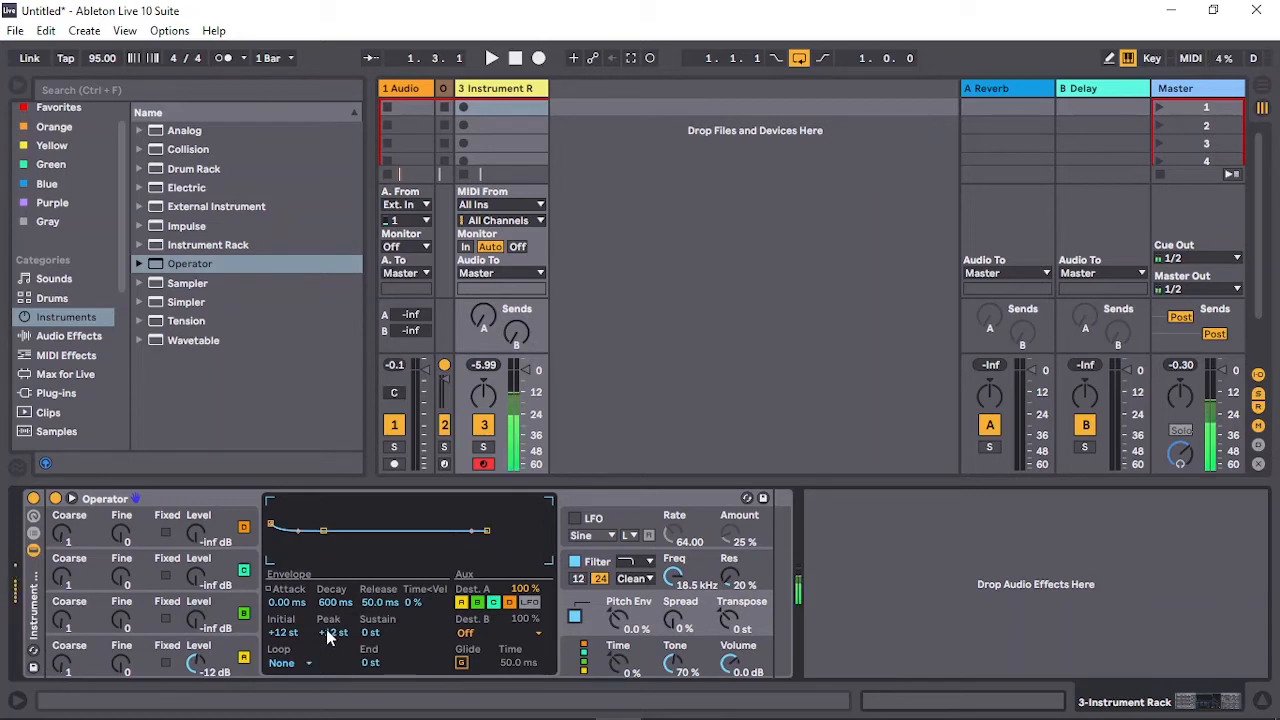
left_click_drag(270, 523, 270, 514)
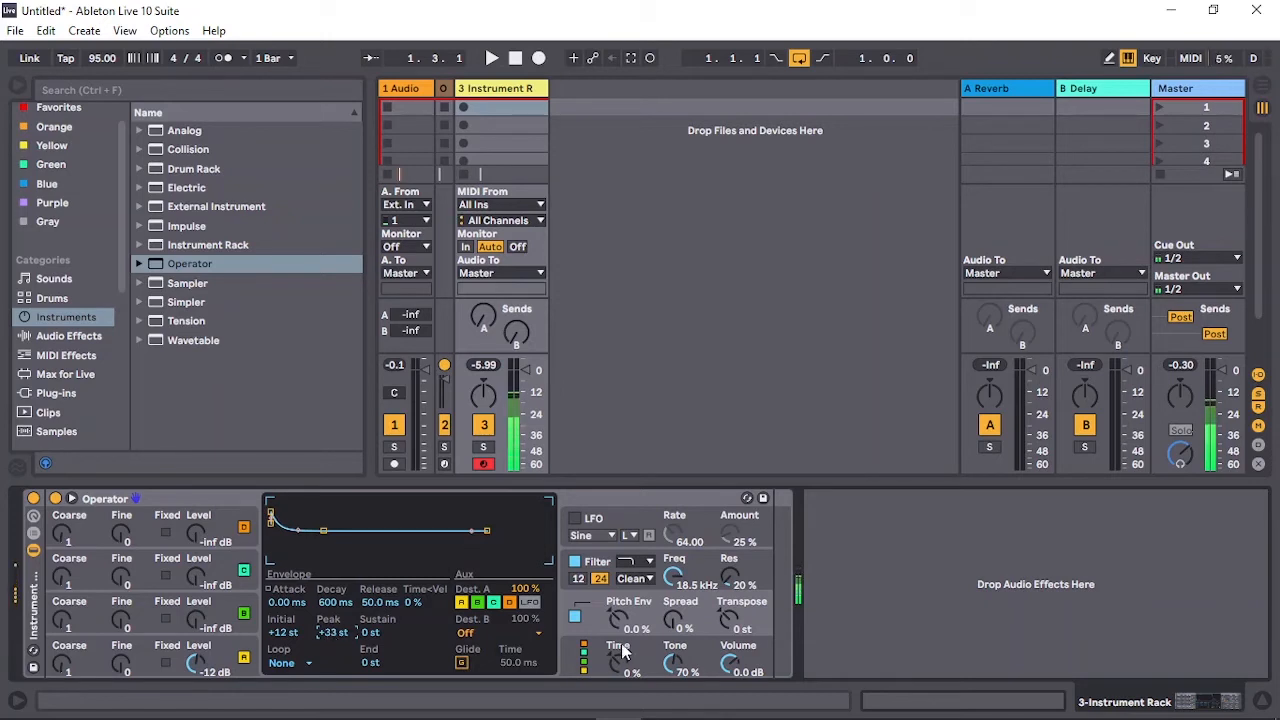
mouse_move(616, 621)
left_mouse_down()
mouse_move(616, 598)
mouse_move(616, 622)
left_mouse_up()
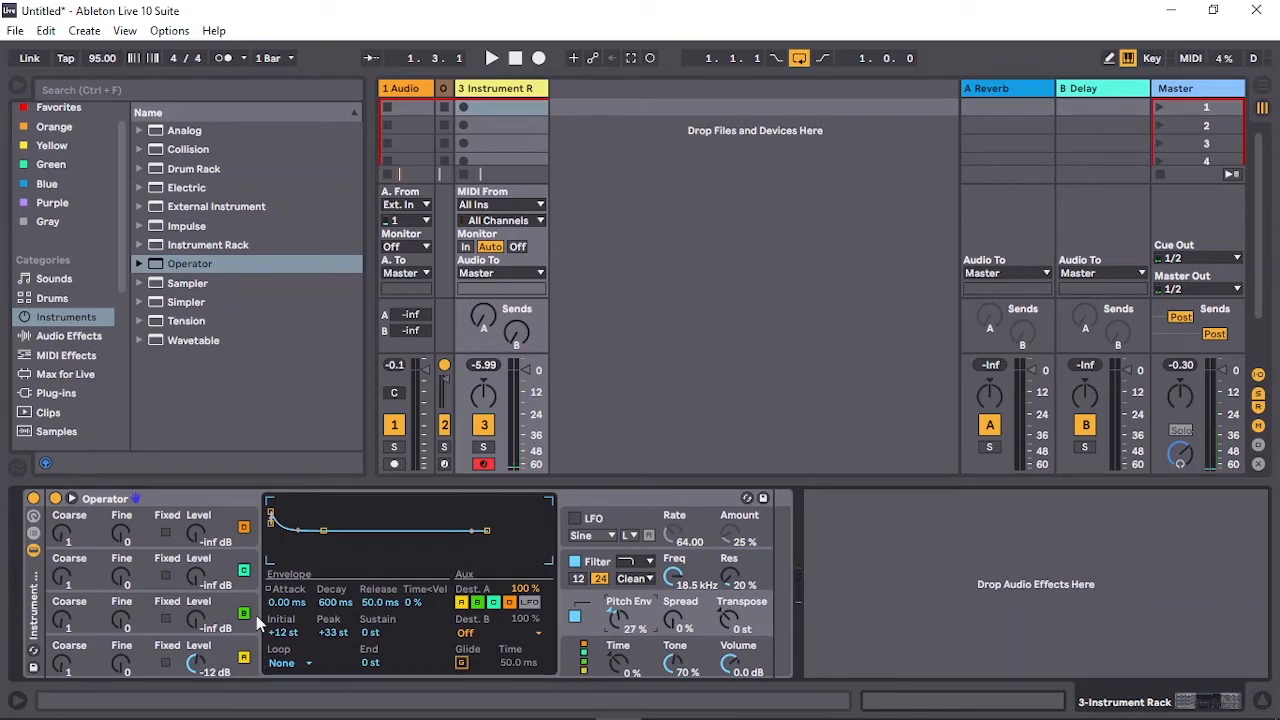
Step: Check oscillators A and B, and set Operator's algorithm to the one running all four oscillators in parallel
left_click(238, 670)
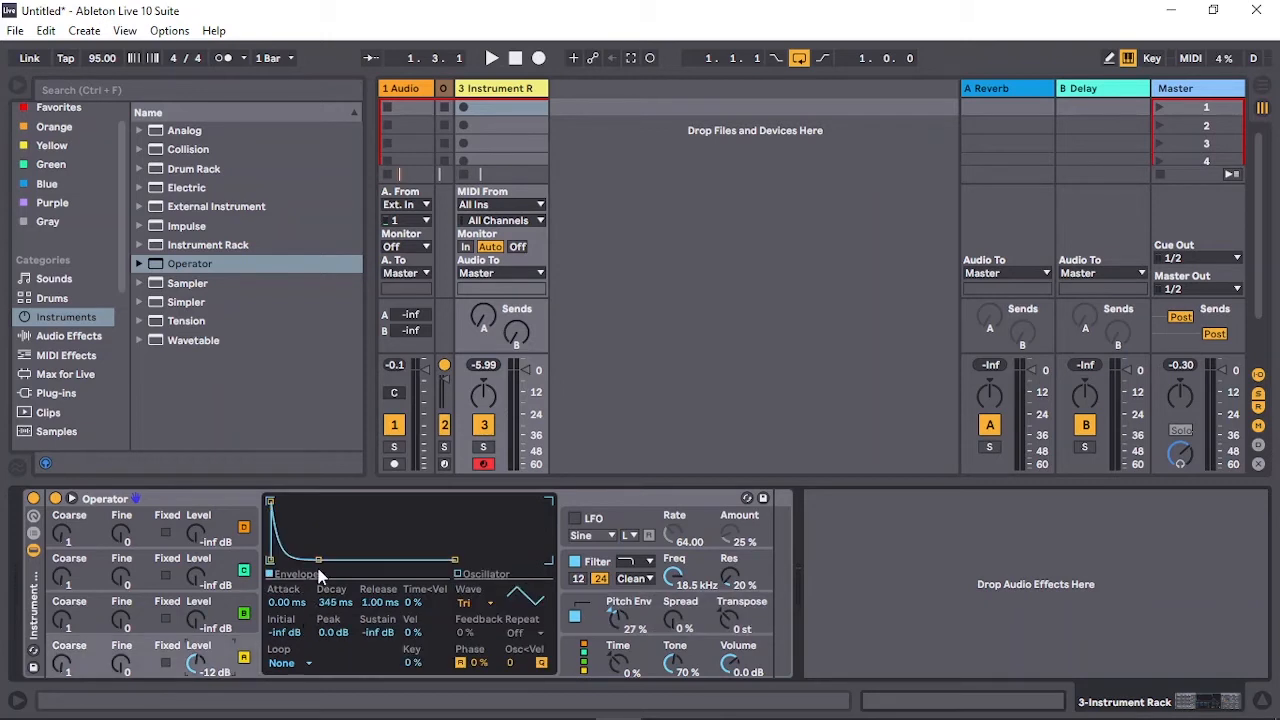
left_click(228, 622)
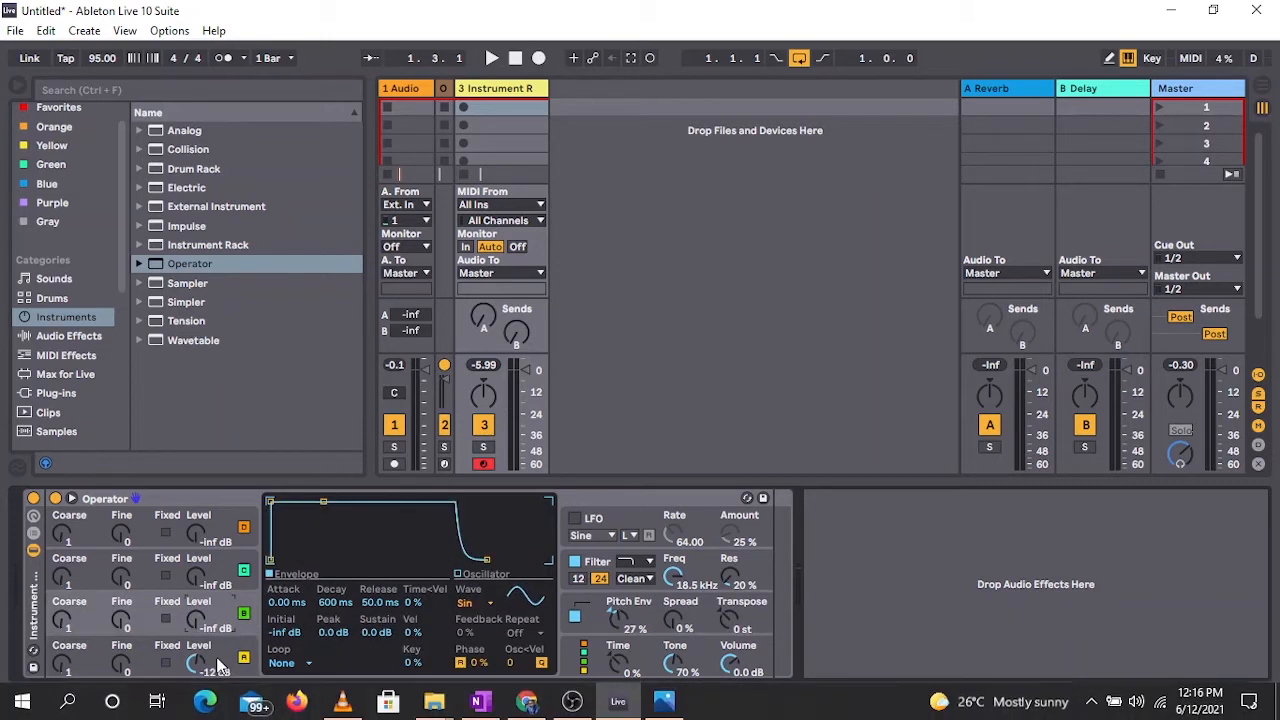
left_click(218, 665)
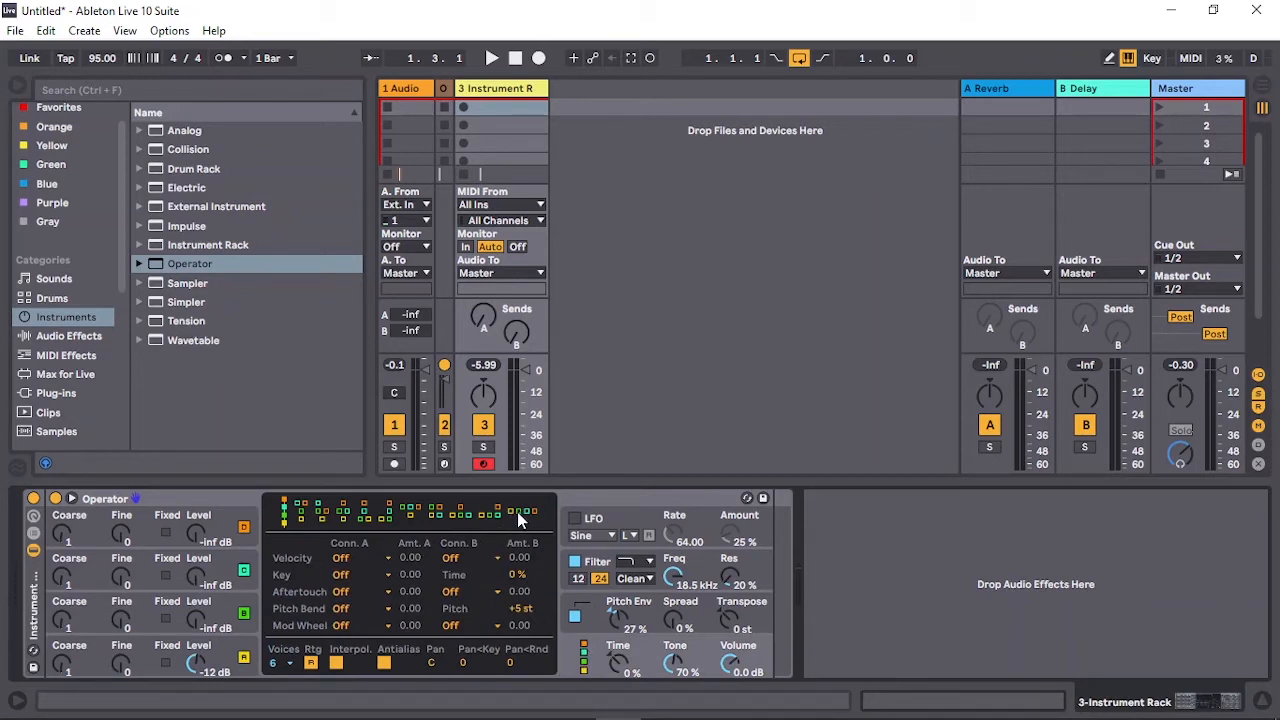
left_click(517, 512)
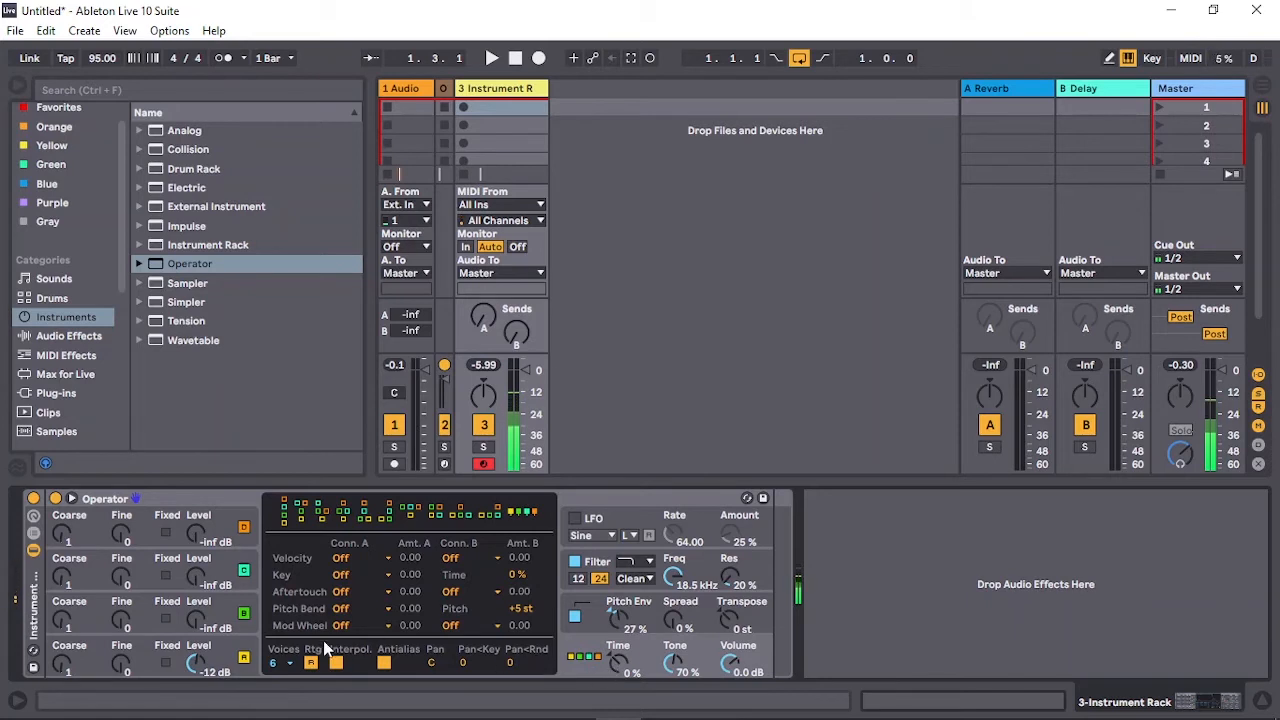
Step: Set oscillator A's decay to 87.3 ms and level to 0.0 dB, and raise Operator's volume to 1.2 dB
left_click(230, 660)
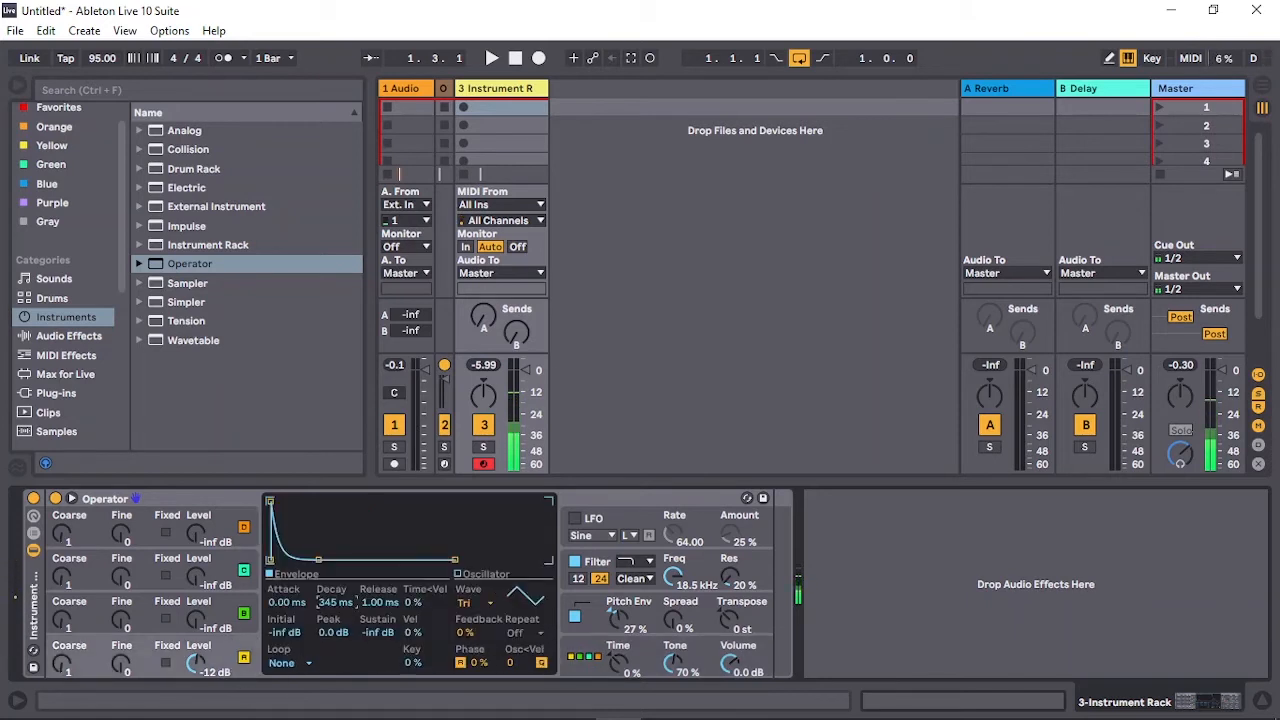
left_click_drag(339, 603, 339, 639)
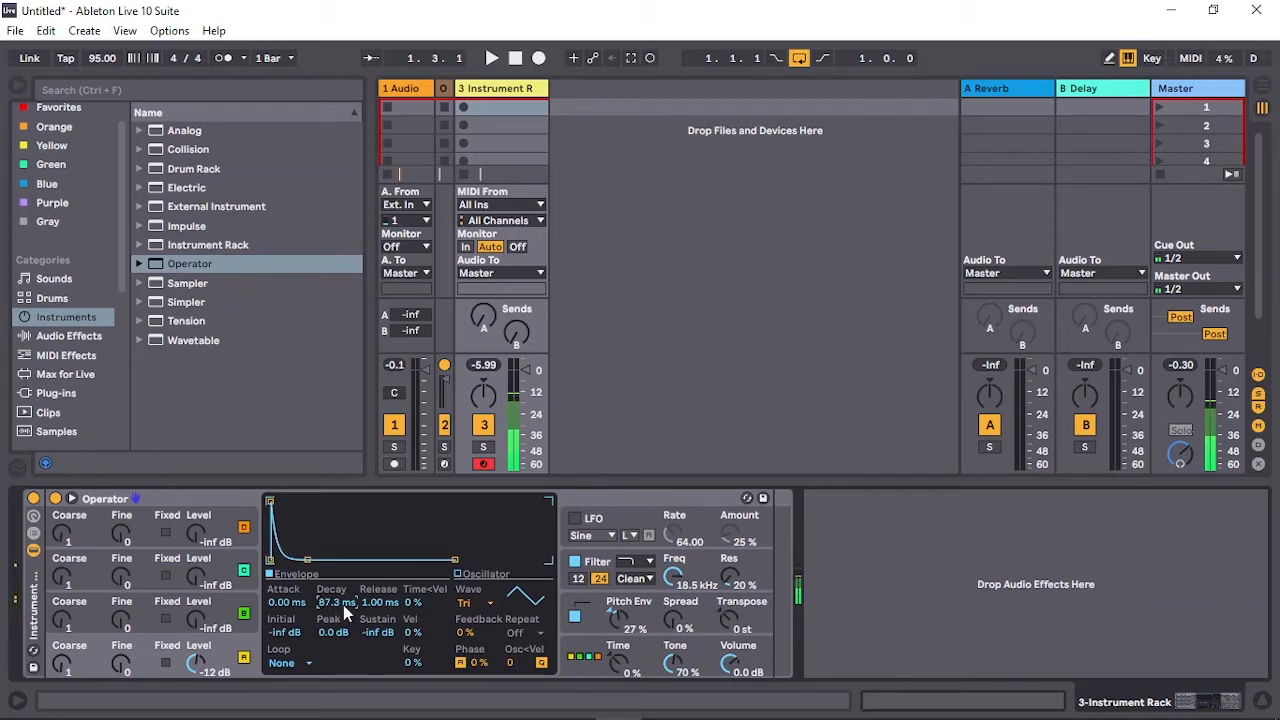
left_click_drag(205, 662, 205, 630)
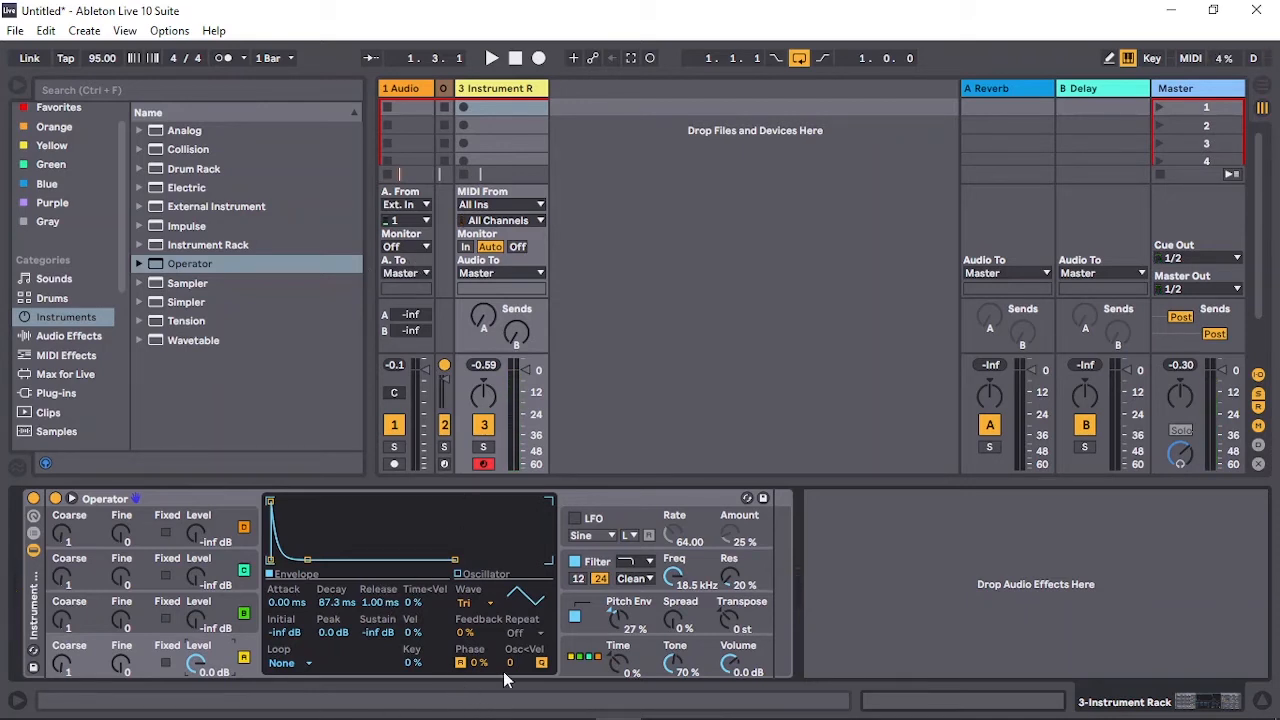
left_click_drag(728, 672, 730, 658)
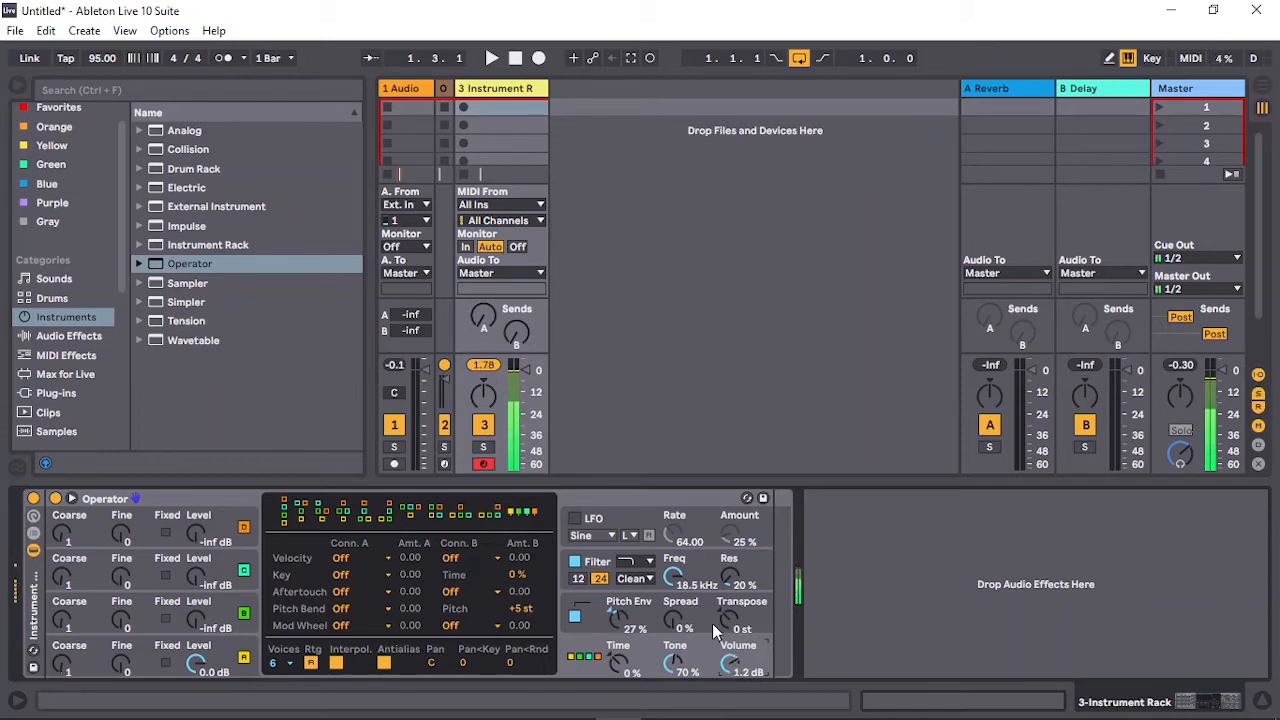
Step: Give oscillator B a 0.31 ms attack and the white noise wave (NoW), keeping its level at -inf dB
left_click(225, 627)
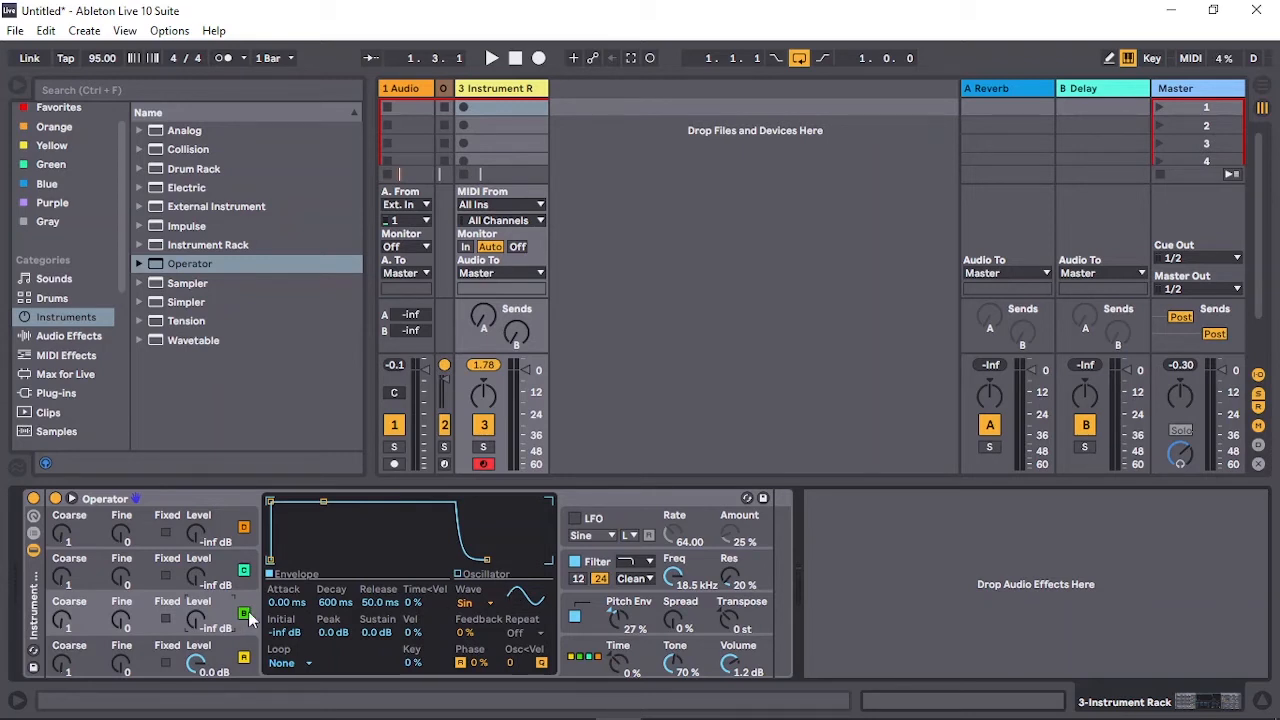
left_click(283, 604)
left_click_drag(283, 604, 283, 588)
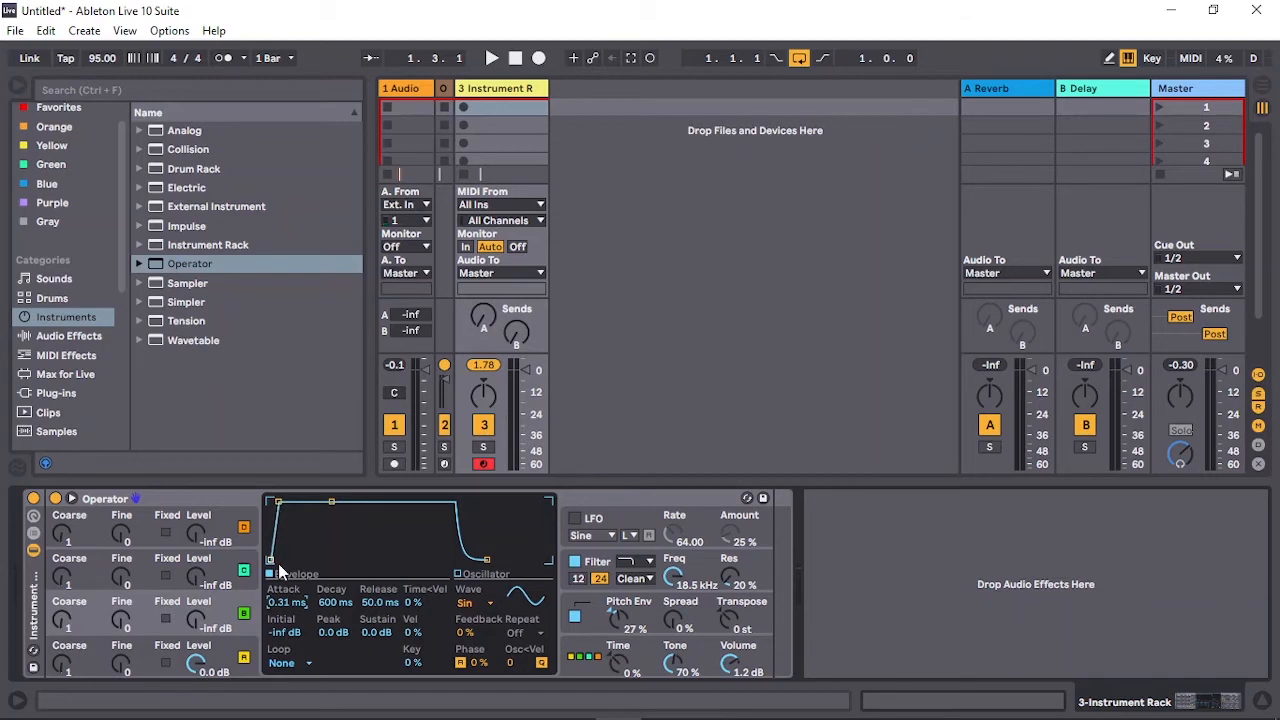
key("a")
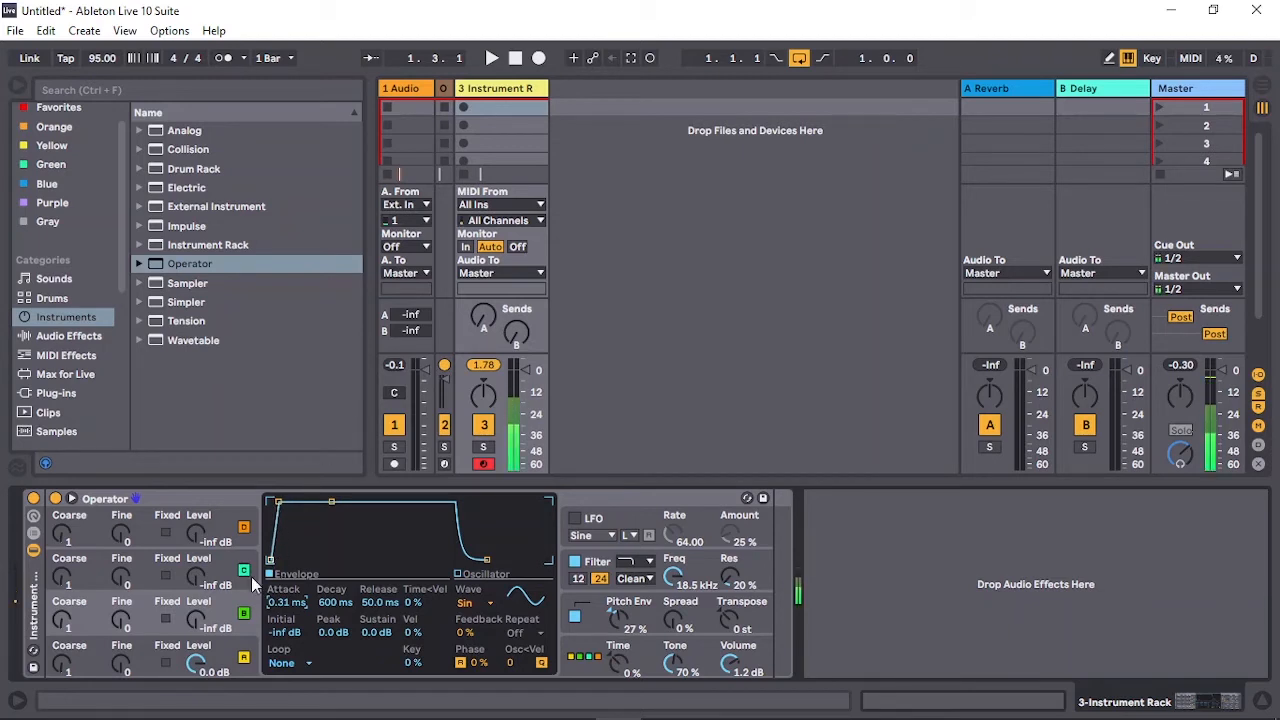
left_click(490, 604)
left_click(487, 573)
key("a")
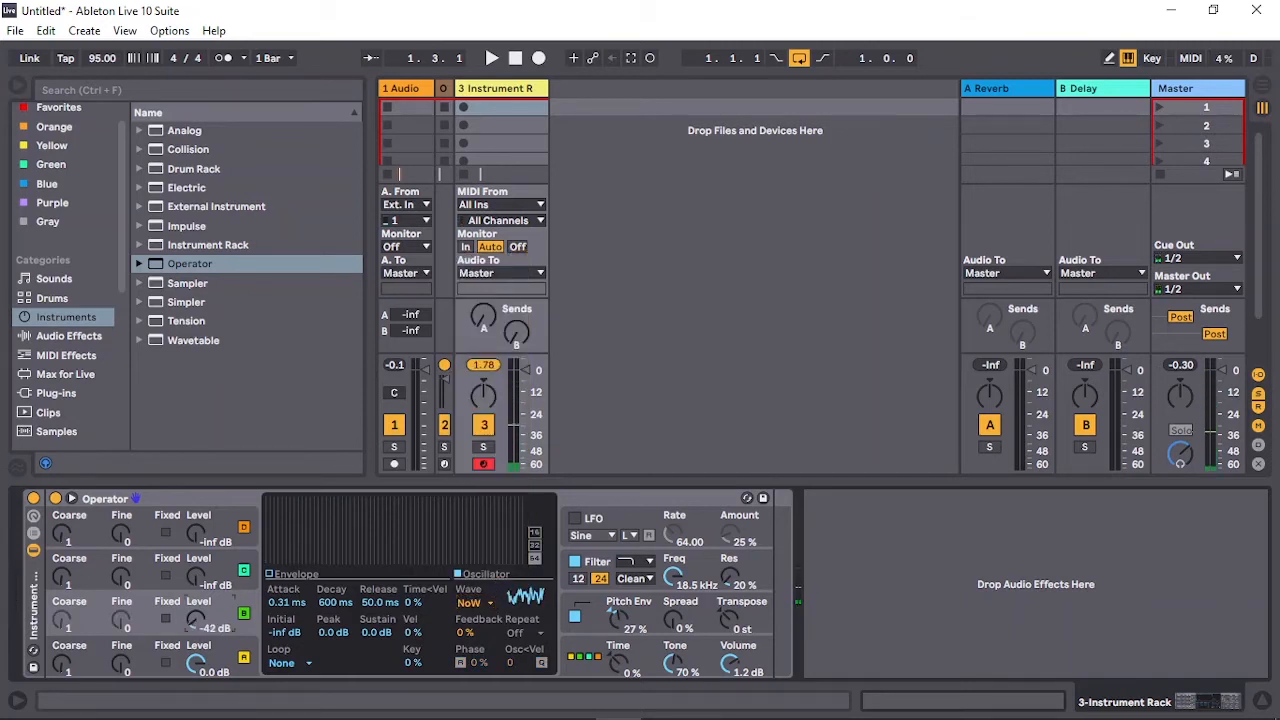
left_click_drag(196, 620, 196, 634)
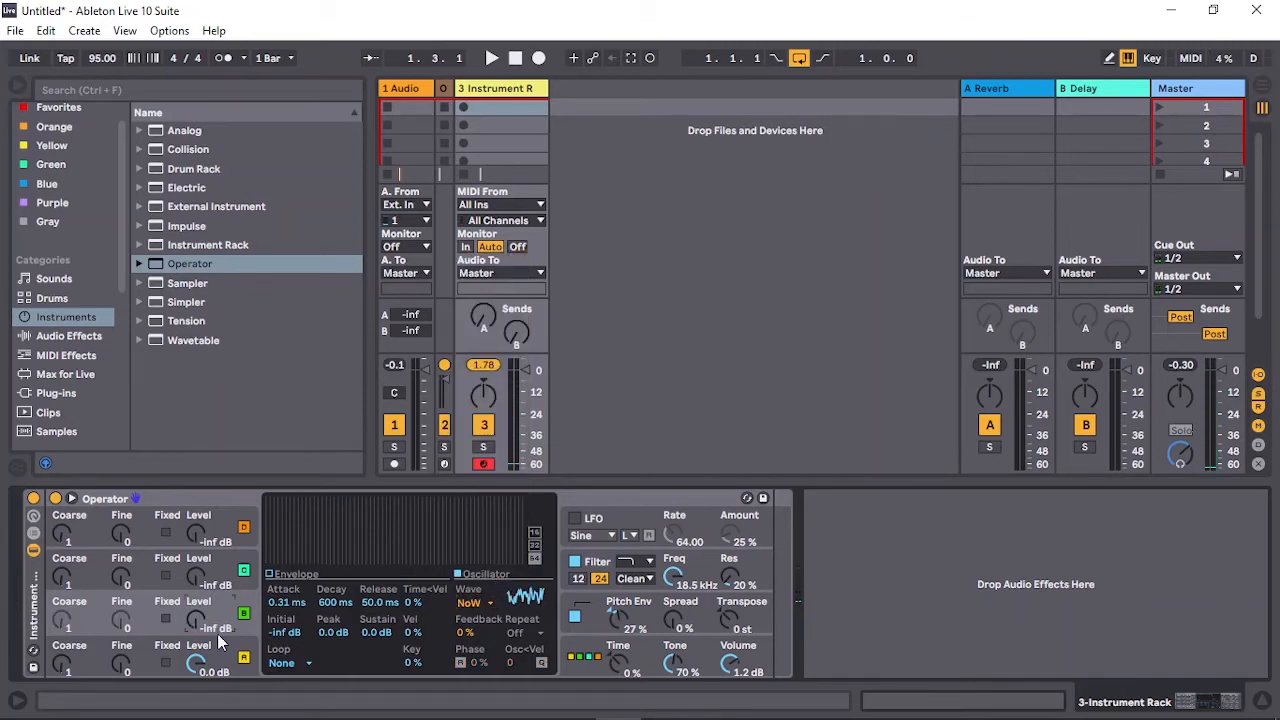
Step: Shape oscillator B's noise envelope with release 1.19 ms, sustain -inf dB and decay 205 ms, and set its level to -27 dB
left_click(276, 576)
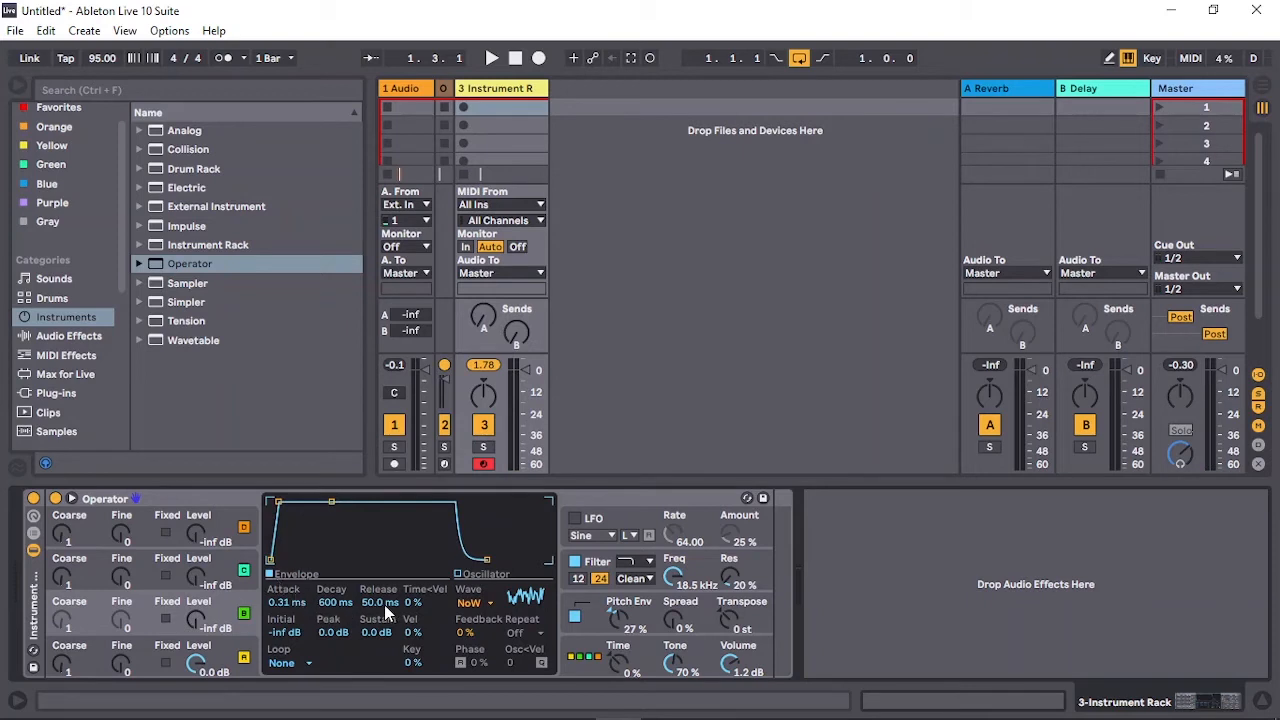
left_click_drag(384, 604, 380, 690)
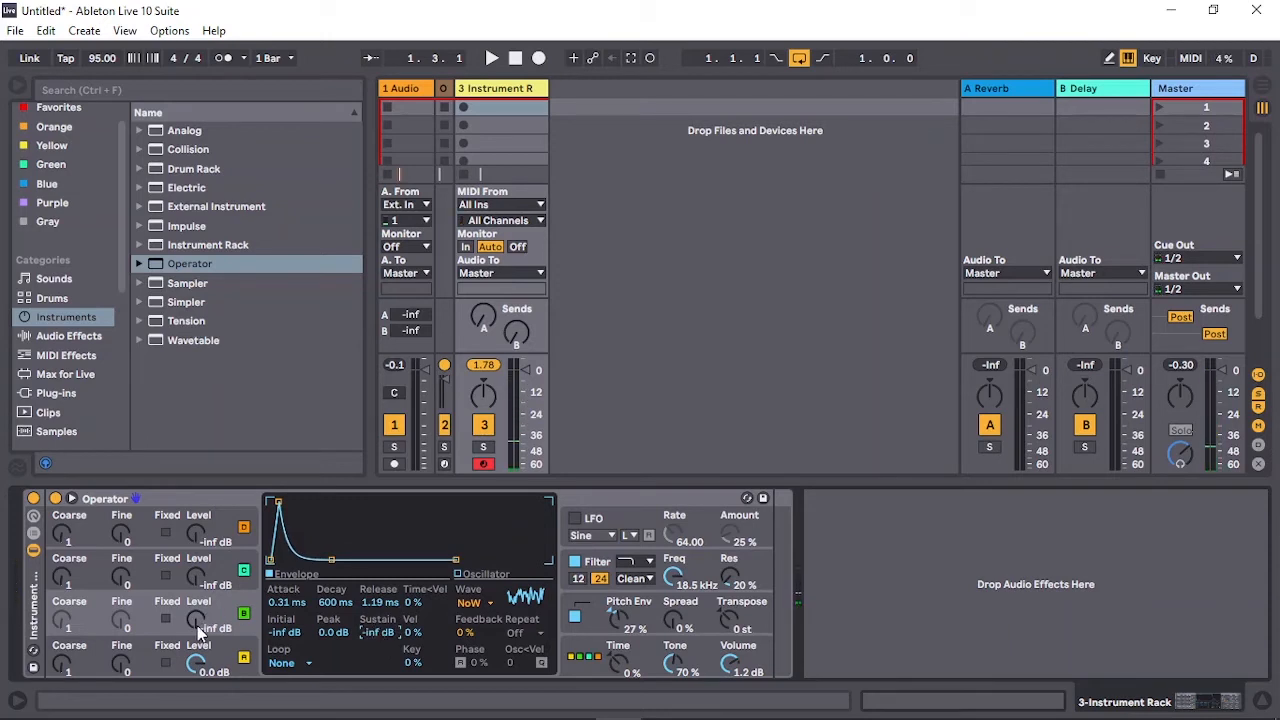
left_click_drag(200, 630, 200, 598)
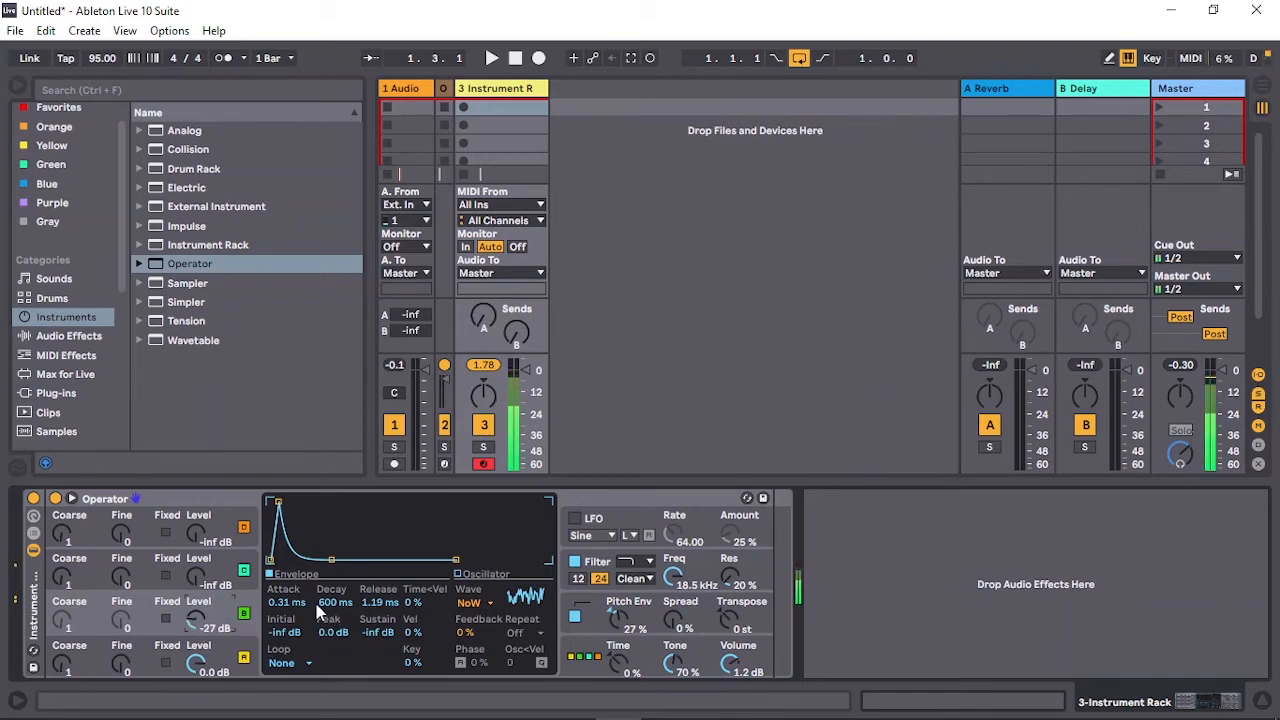
left_click_drag(331, 603, 331, 625)
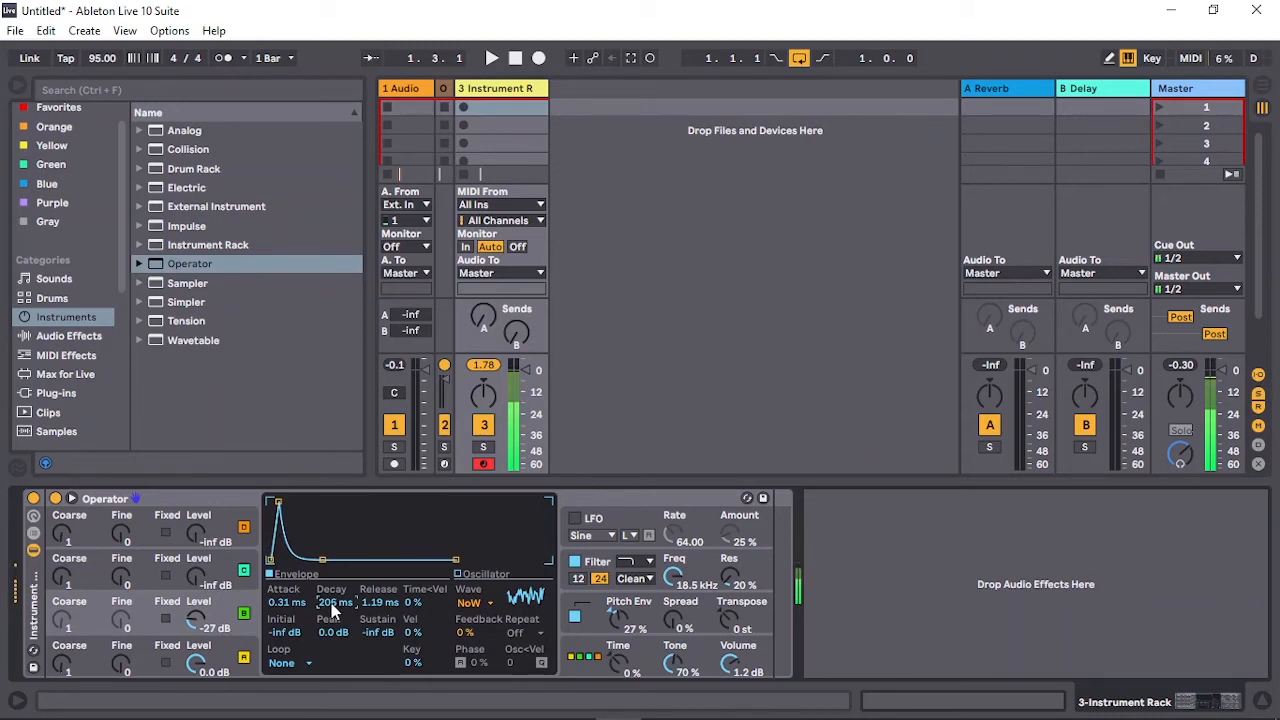
Step: Set oscillator A's decay to 113 ms and the pitch envelope to 22% amount, +35 st peak and 1.00 ms release
left_click(193, 647)
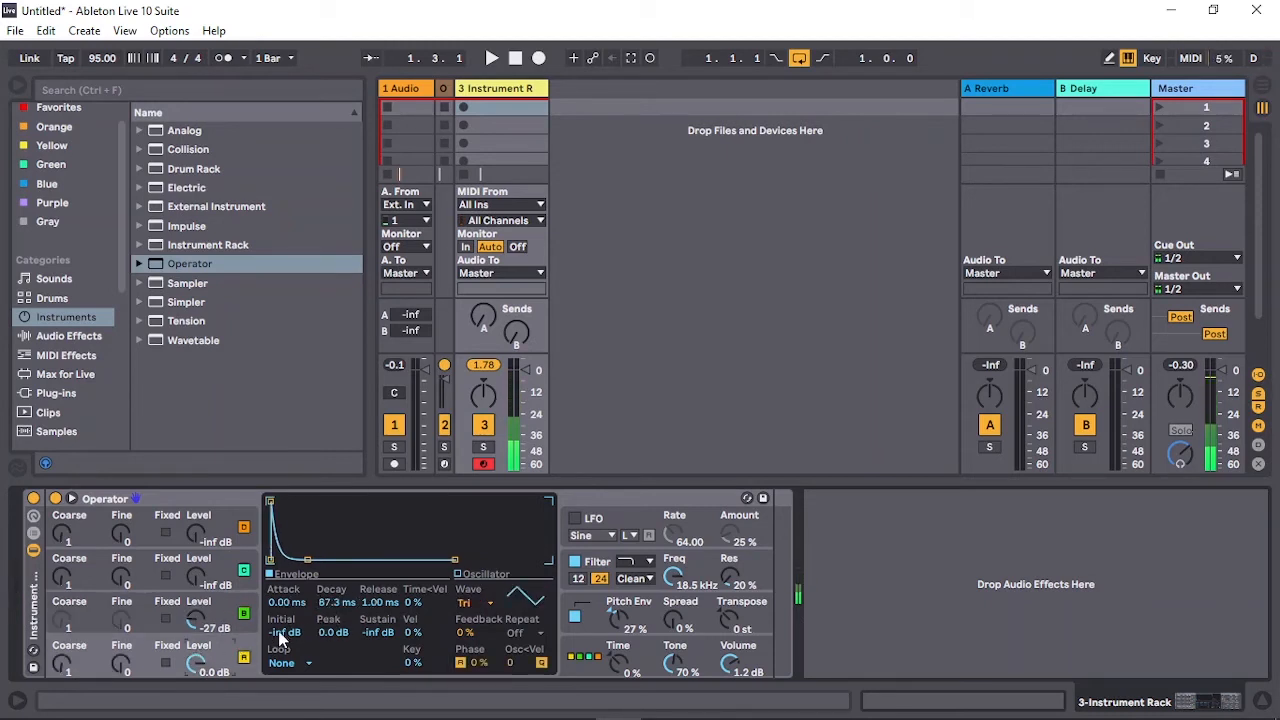
mouse_move(328, 605)
left_mouse_down()
mouse_move(328, 640)
mouse_move(328, 580)
mouse_move(328, 610)
left_mouse_up()
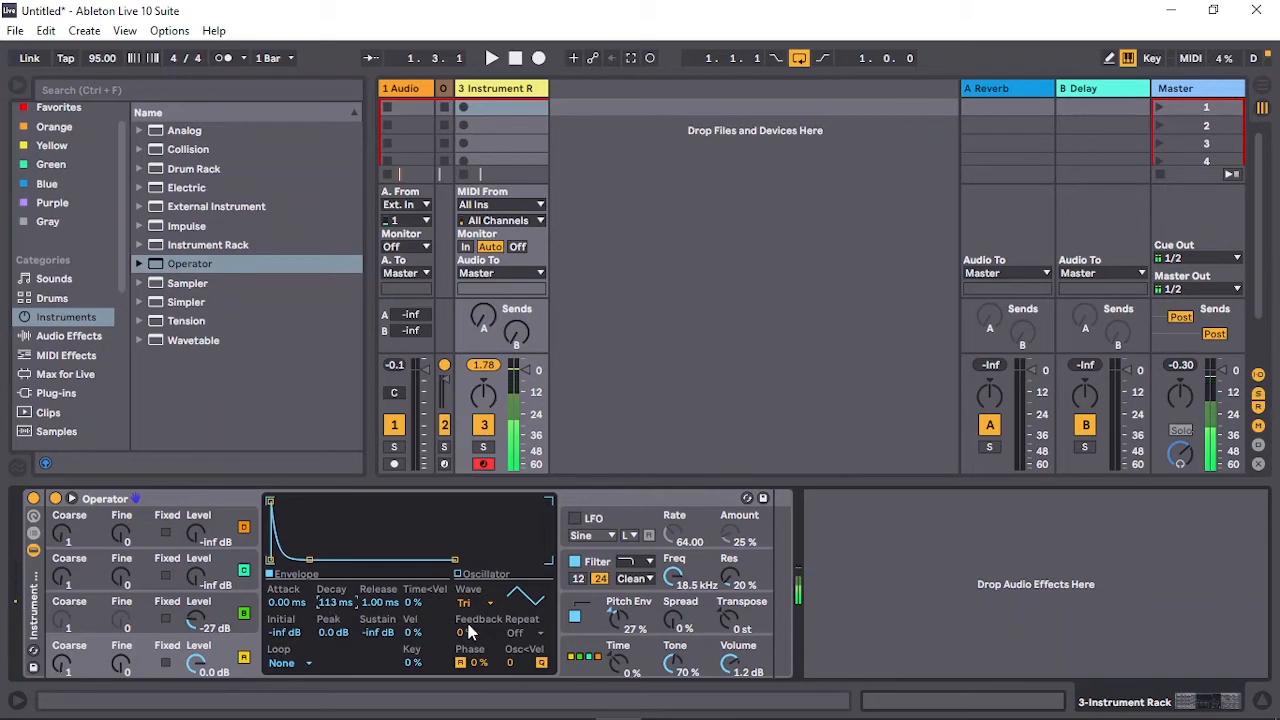
left_click(623, 623)
left_click_drag(623, 623, 623, 650)
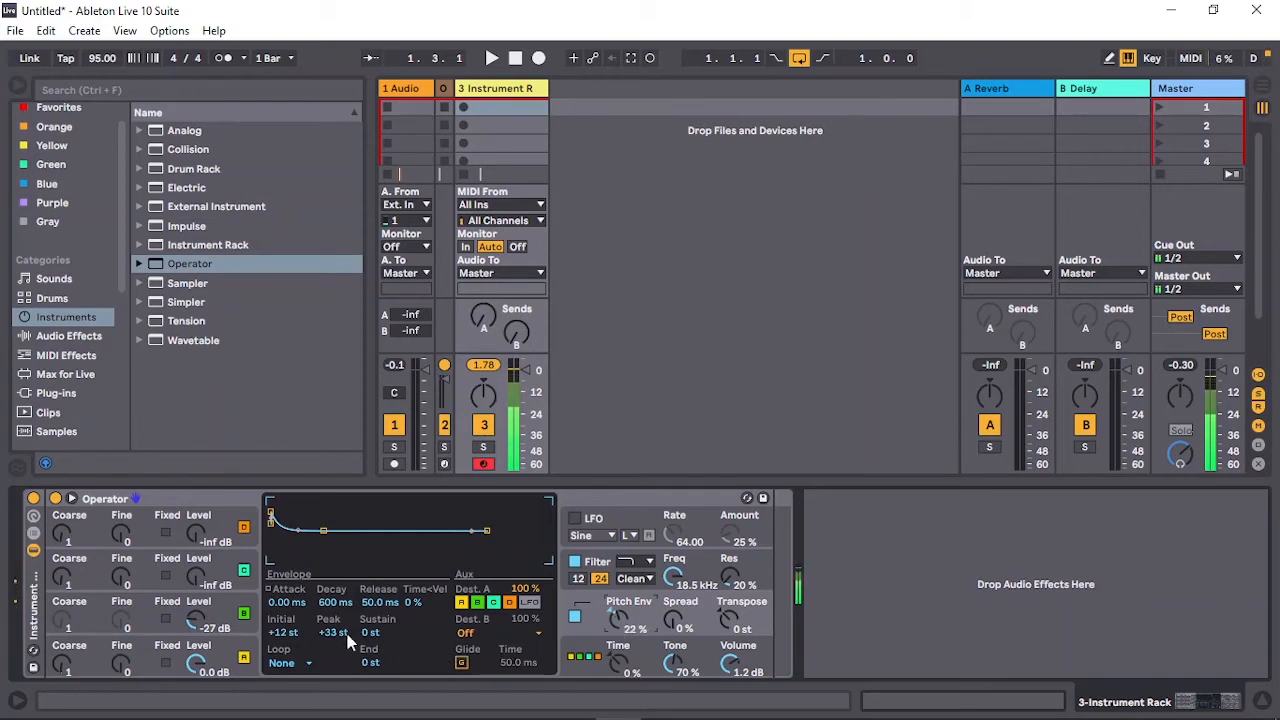
mouse_move(347, 638)
left_mouse_down()
mouse_move(347, 610)
mouse_move(341, 640)
left_mouse_up()
left_click_drag(388, 604, 403, 664)
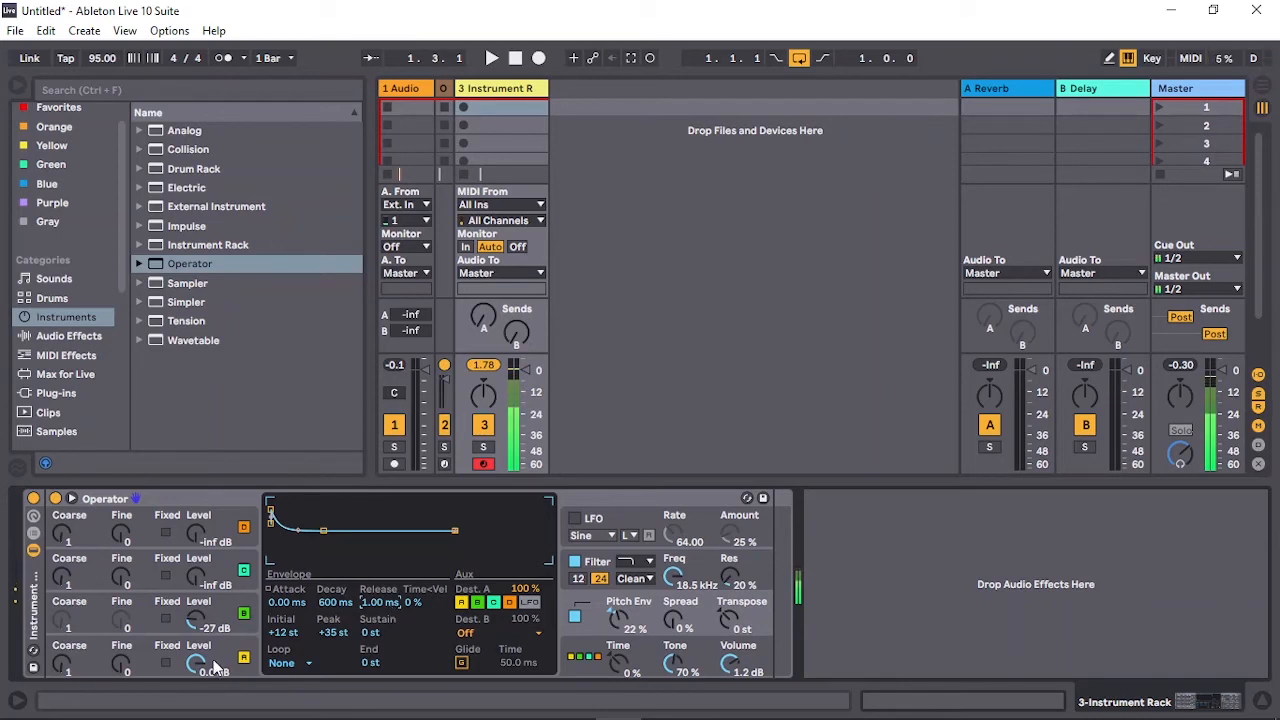
Step: Lower oscillator A's level to -7.6 dB, and set oscillator B to -30 dB with attack 0.99 ms and decay 189 ms
left_click_drag(197, 664, 197, 672)
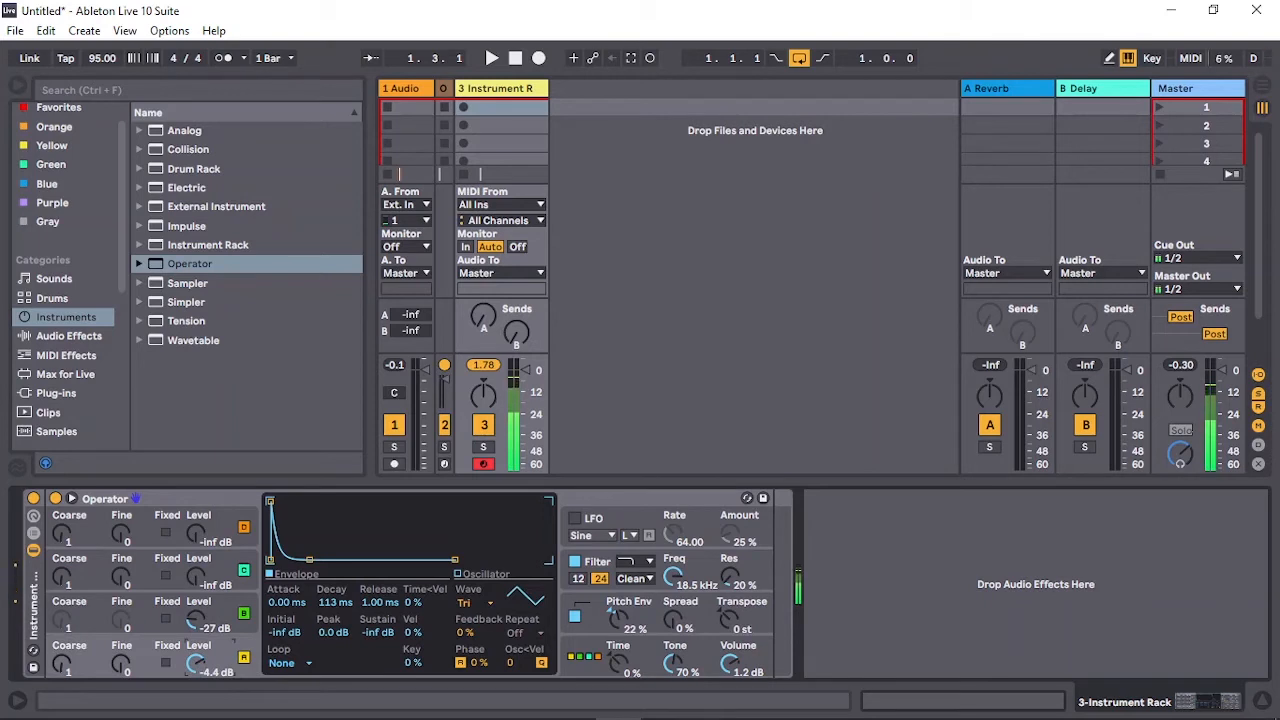
left_click_drag(197, 670, 197, 681)
left_click_drag(200, 622, 336, 605)
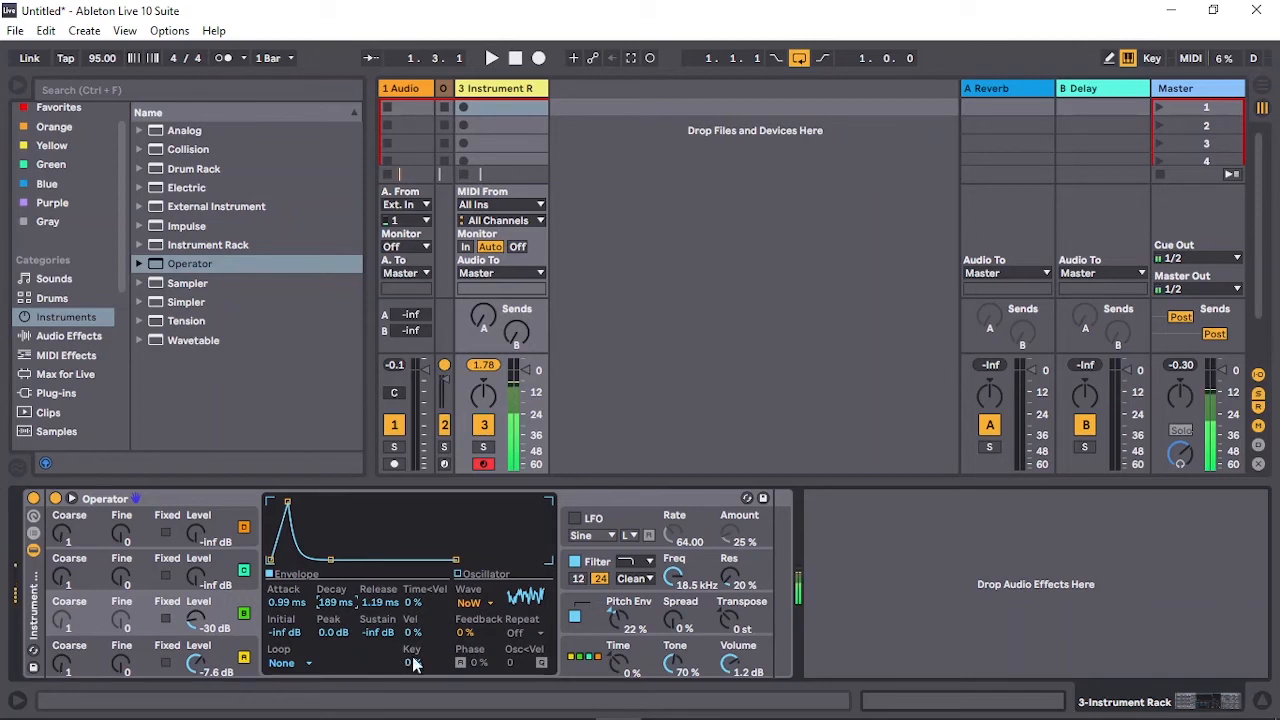
Step: Set the pitch envelope amount to 32% and limit its destination to oscillator A, with oscillator B's level at -27 dB
left_click(620, 632)
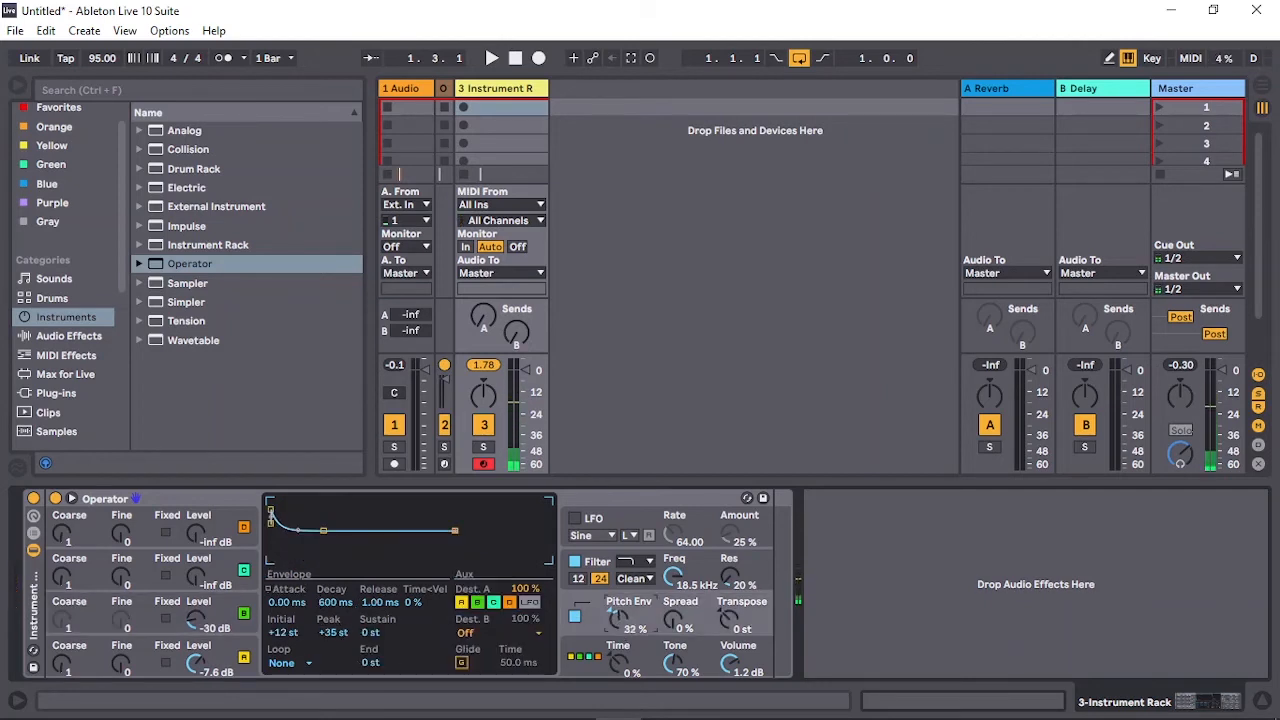
left_click(492, 603)
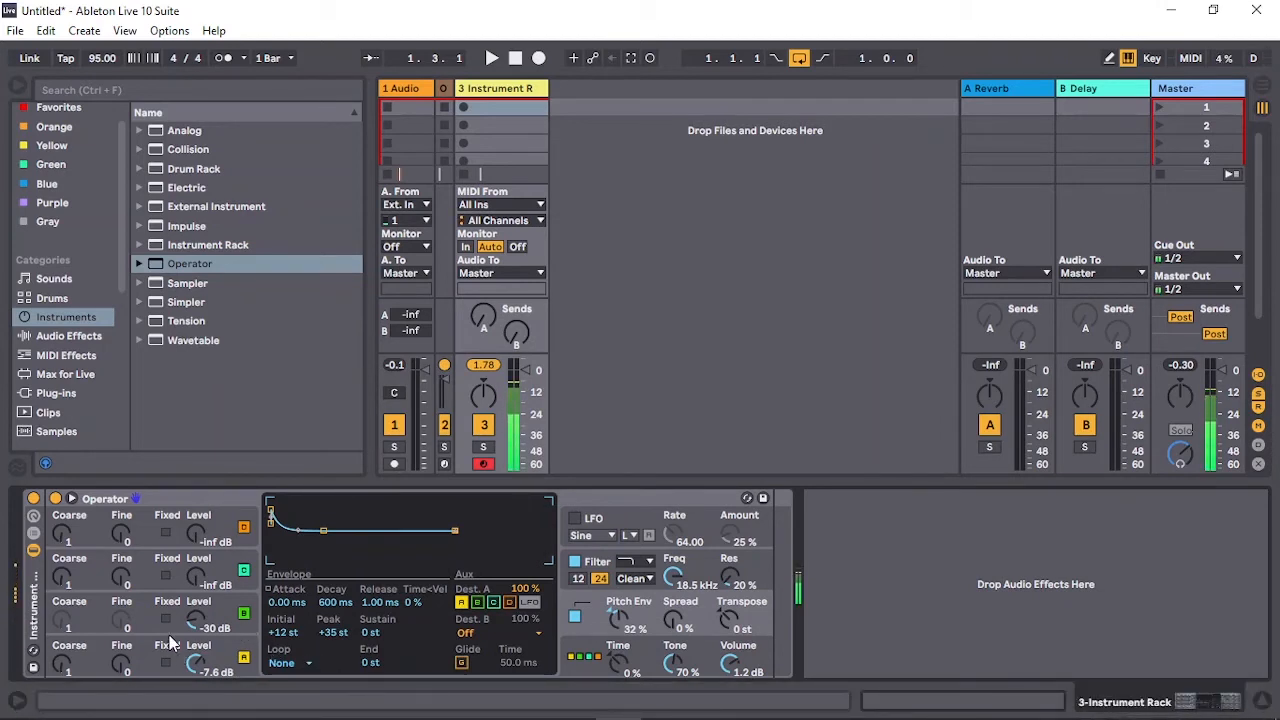
left_click_drag(197, 626, 196, 623)
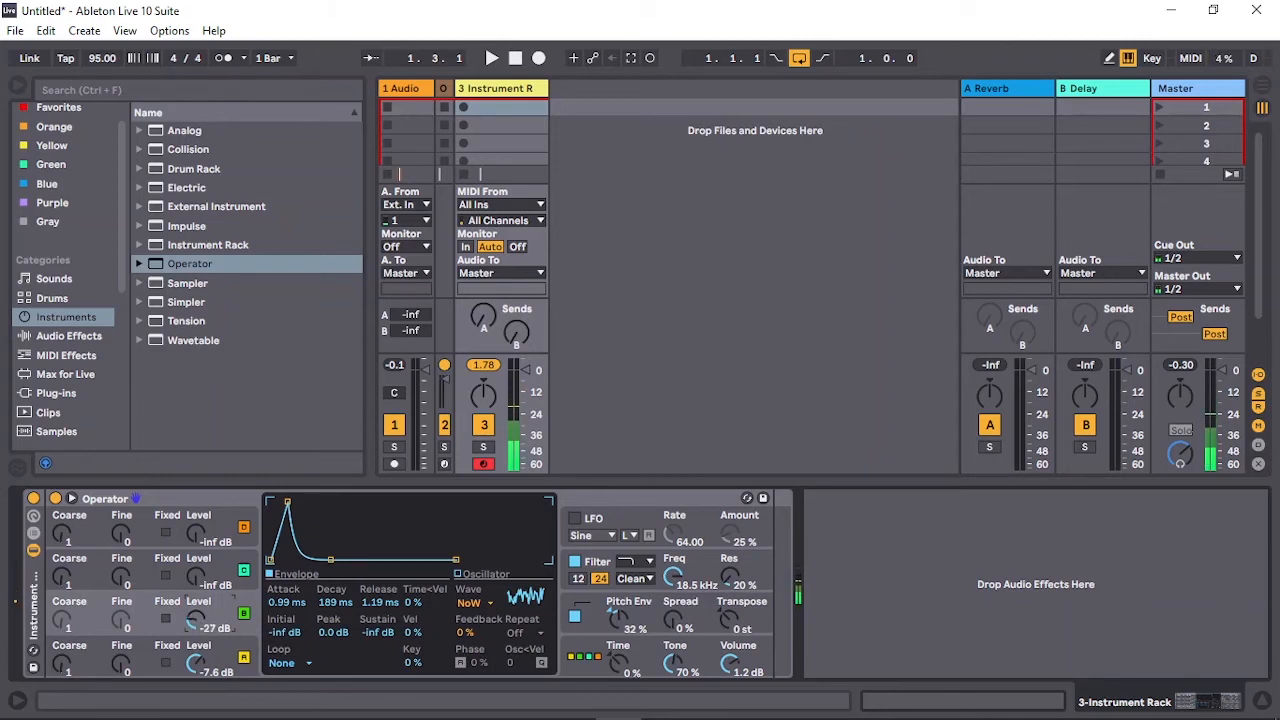
left_click(581, 624)
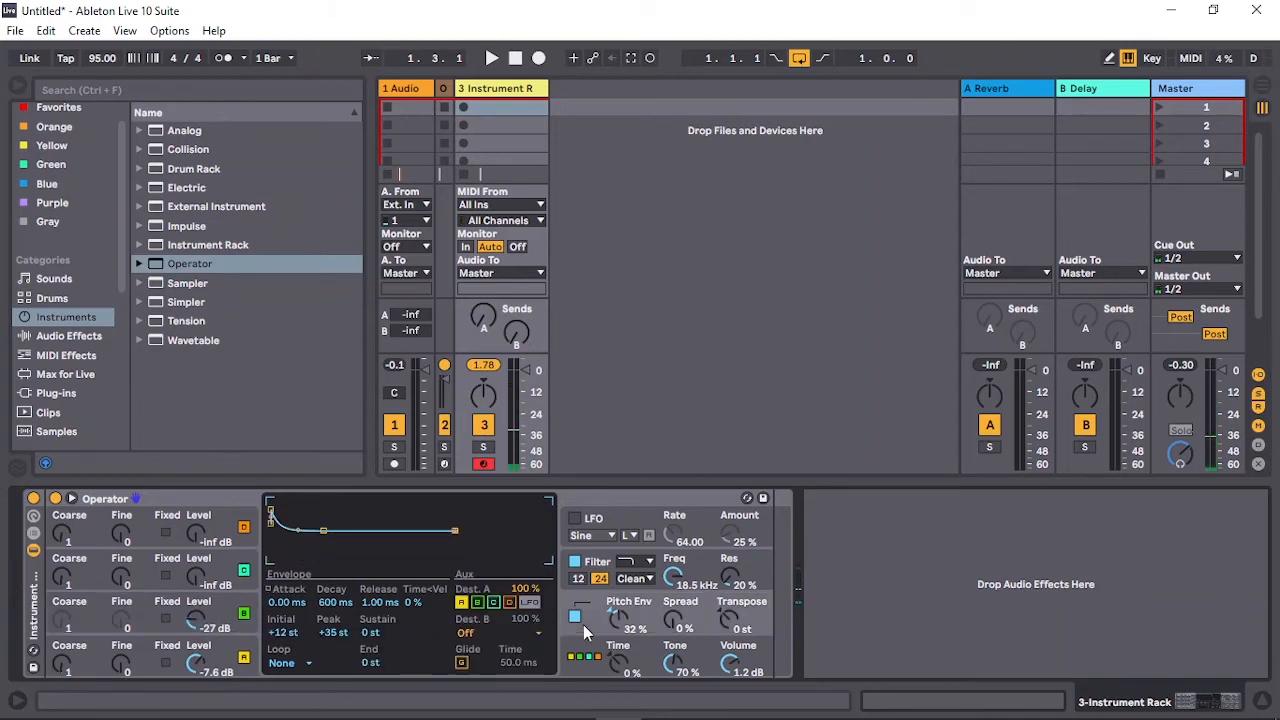
Step: Set Operator's filter shaper to Soft and raise the shaper drive
left_click(698, 572)
left_click(530, 604)
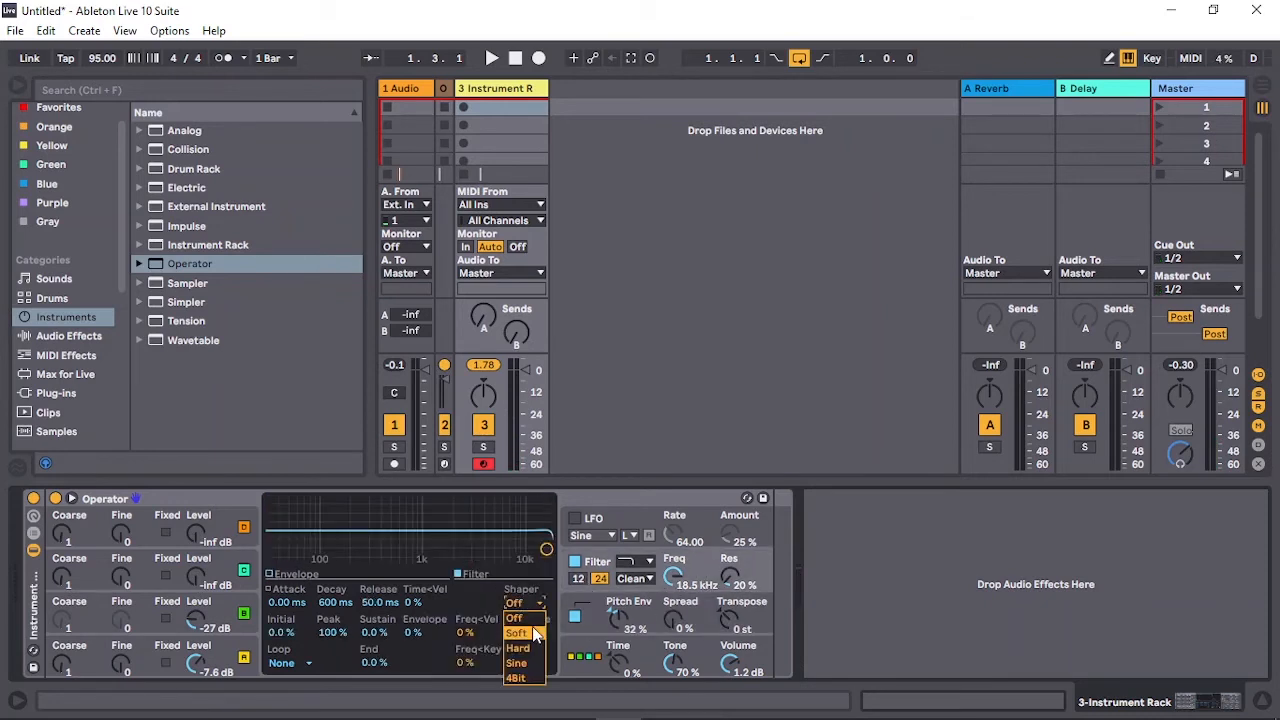
left_click(517, 633)
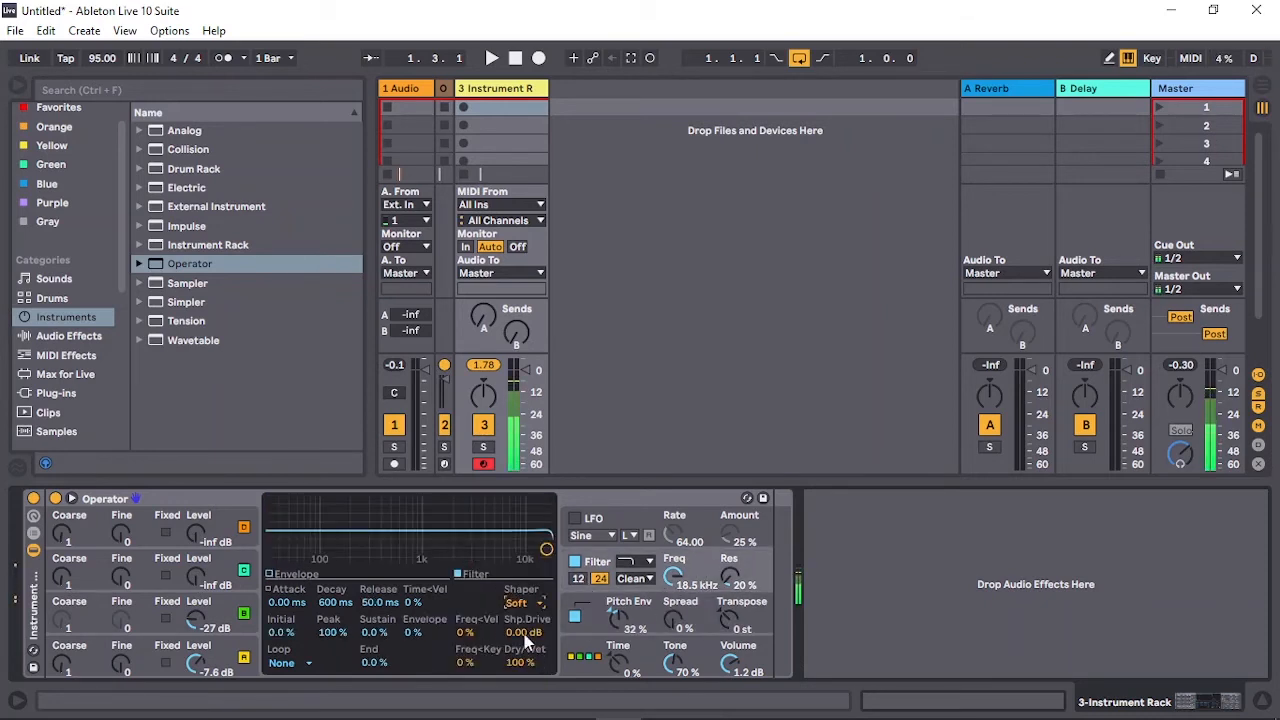
left_click_drag(524, 634, 524, 605)
Step: Rebalance the oscillators by setting oscillator A's level to -5.4 dB and oscillator B's to -29 dB
left_click(195, 623)
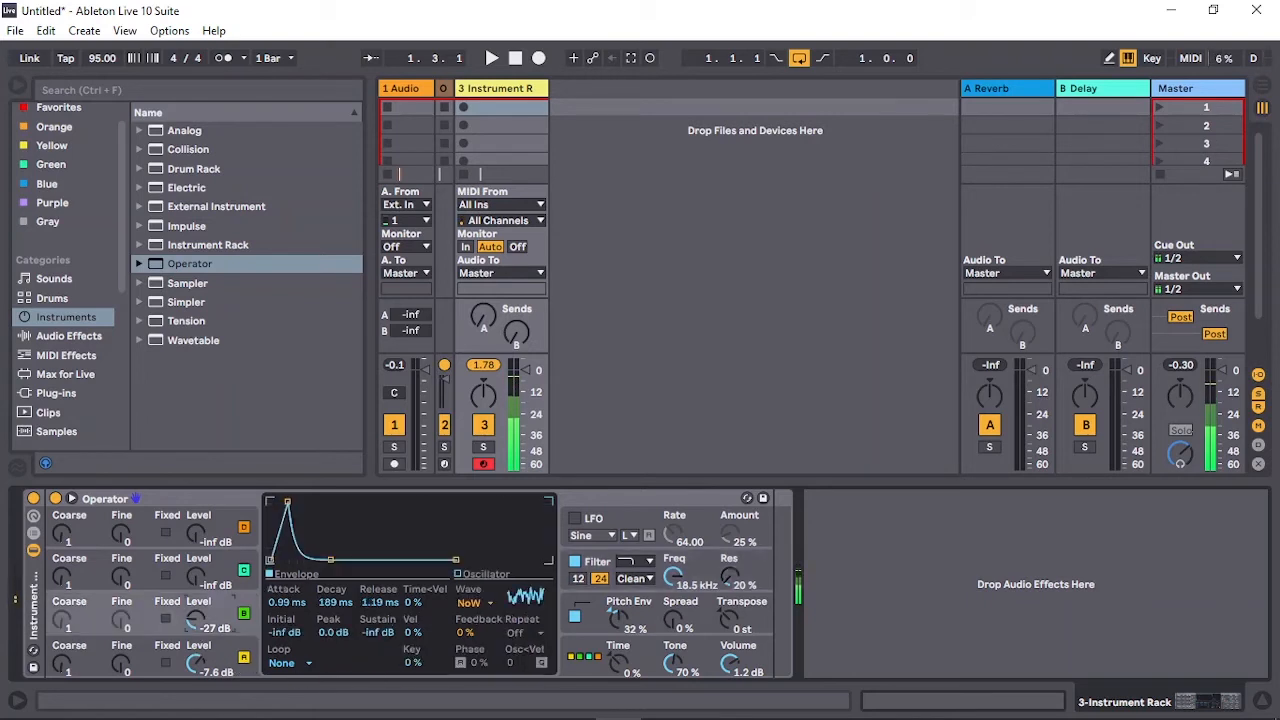
left_click(198, 665)
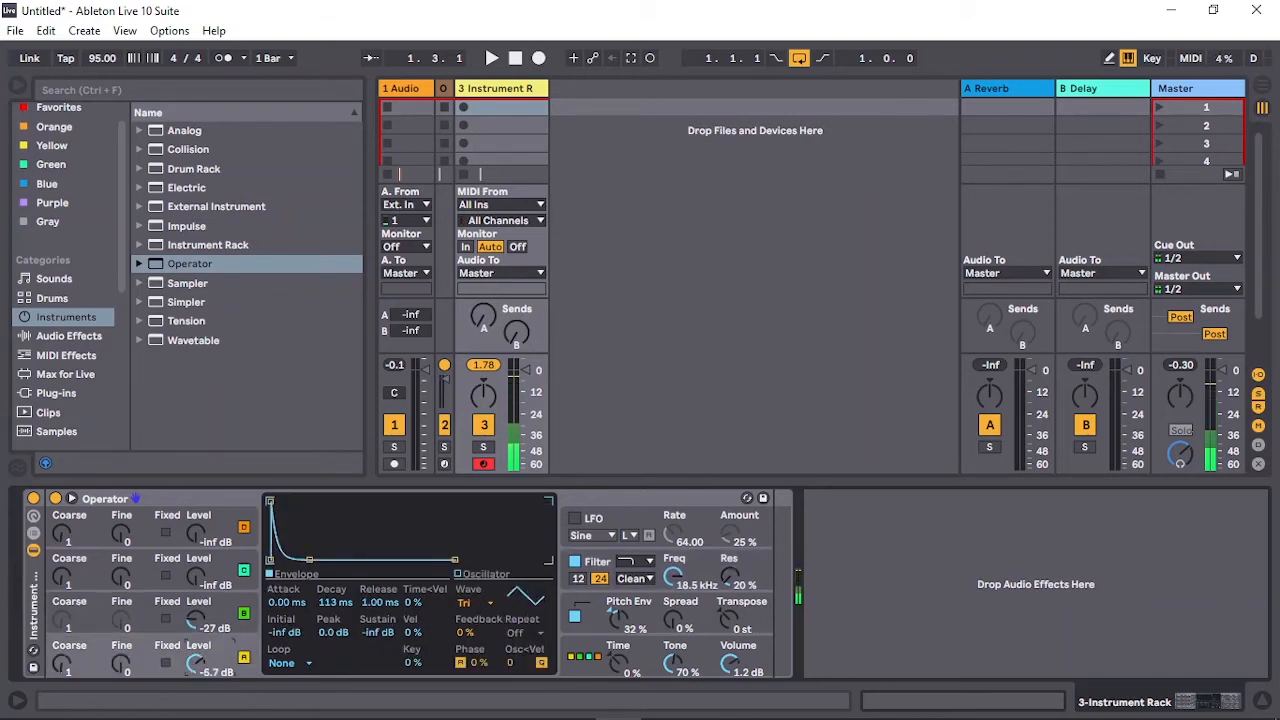
left_click(195, 623)
left_click_drag(192, 622, 197, 630)
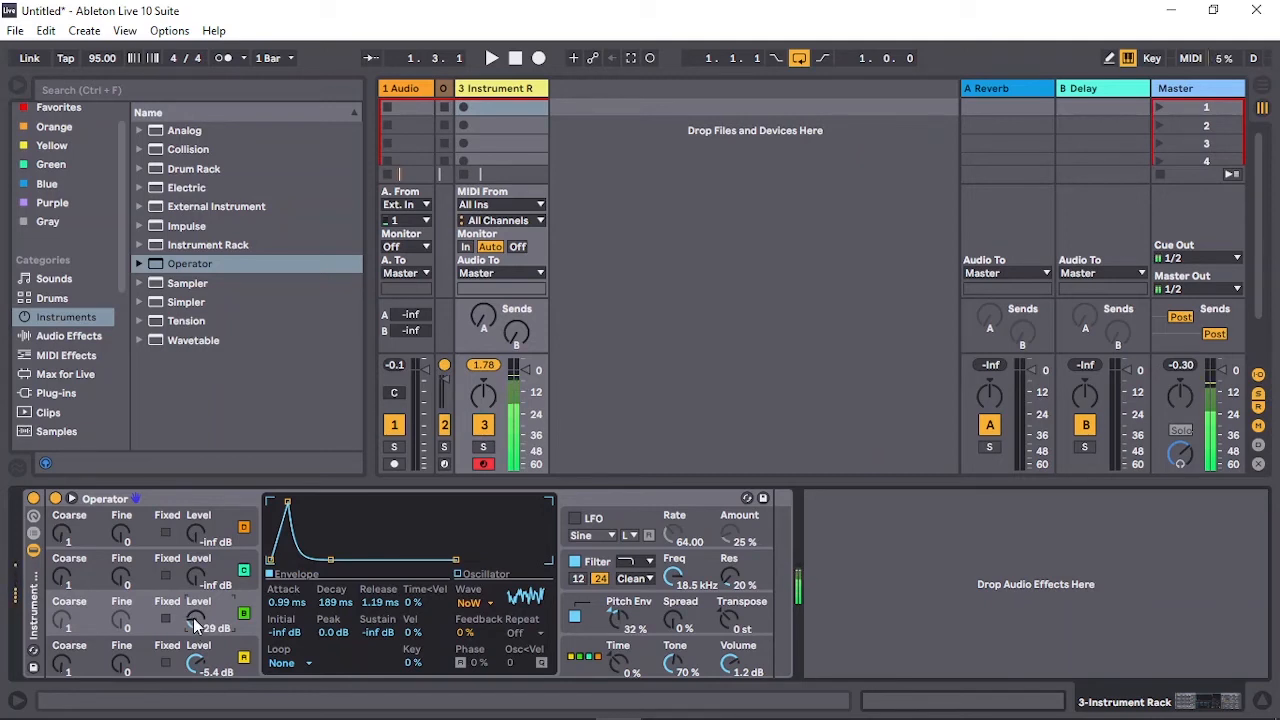
Step: Create an empty MIDI clip in the first slot of track 3 and switch to the Arrangement view
left_click(553, 327)
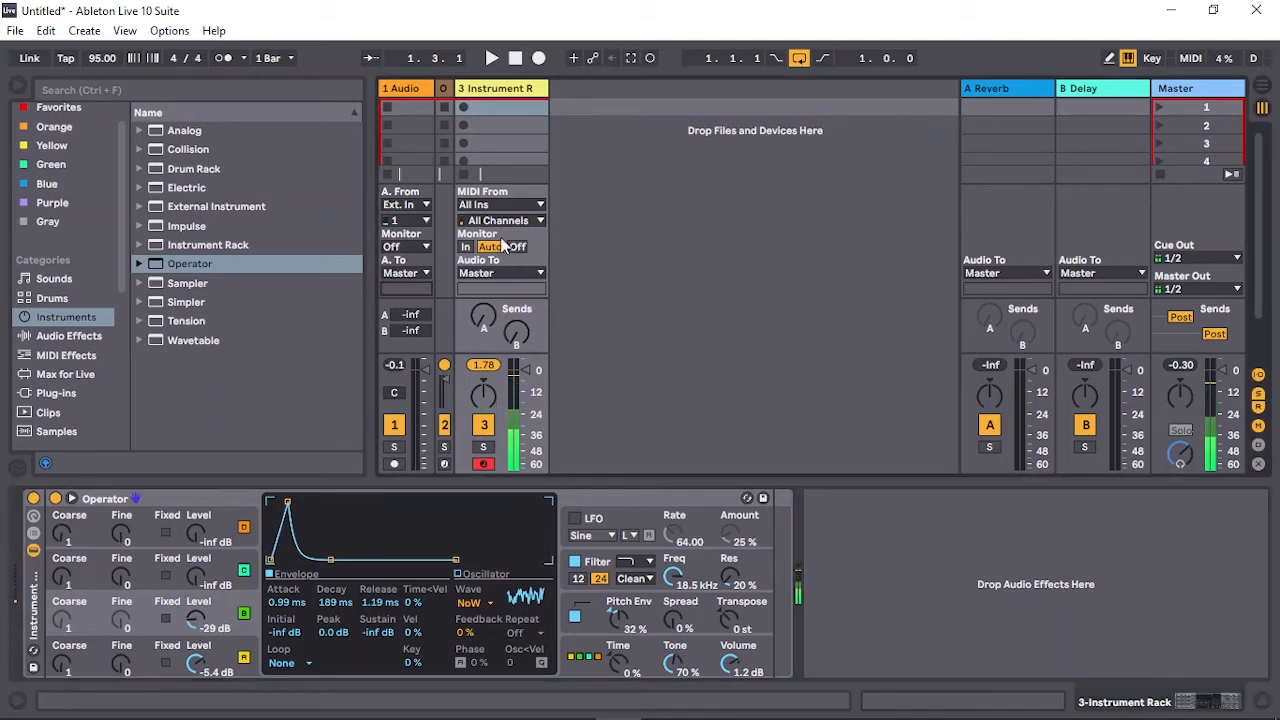
double_click(495, 108)
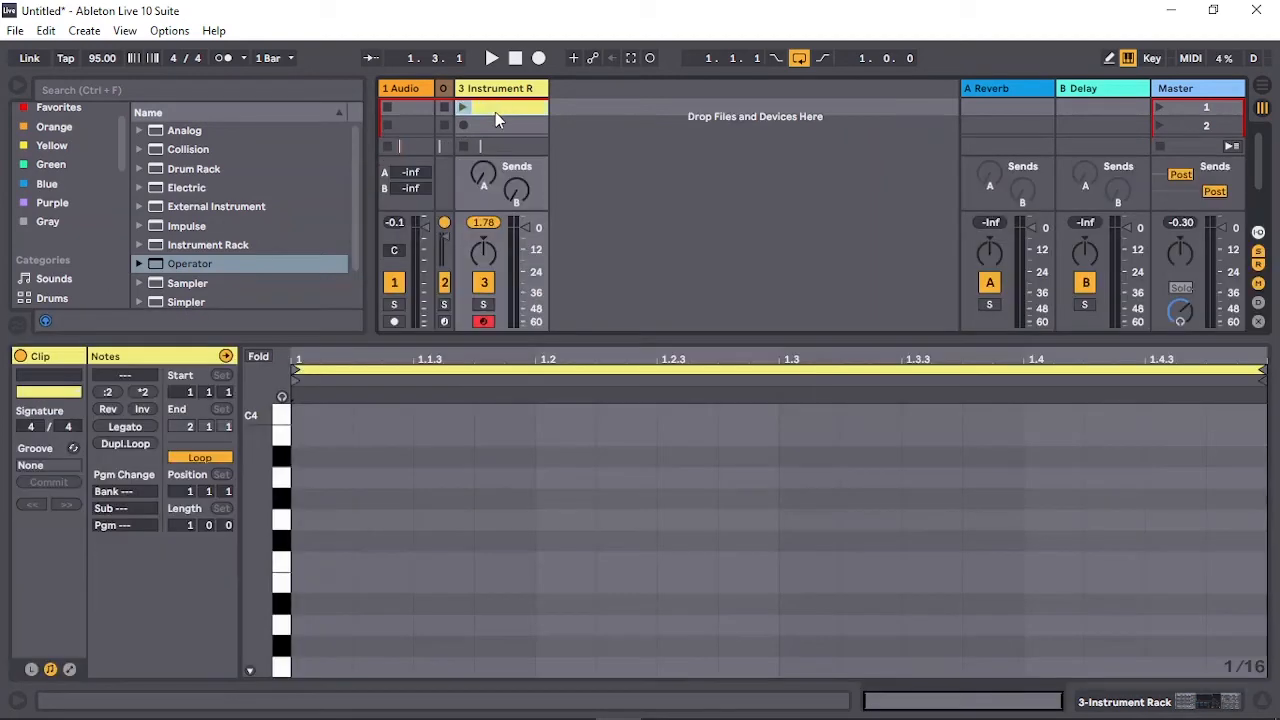
left_click(1266, 104)
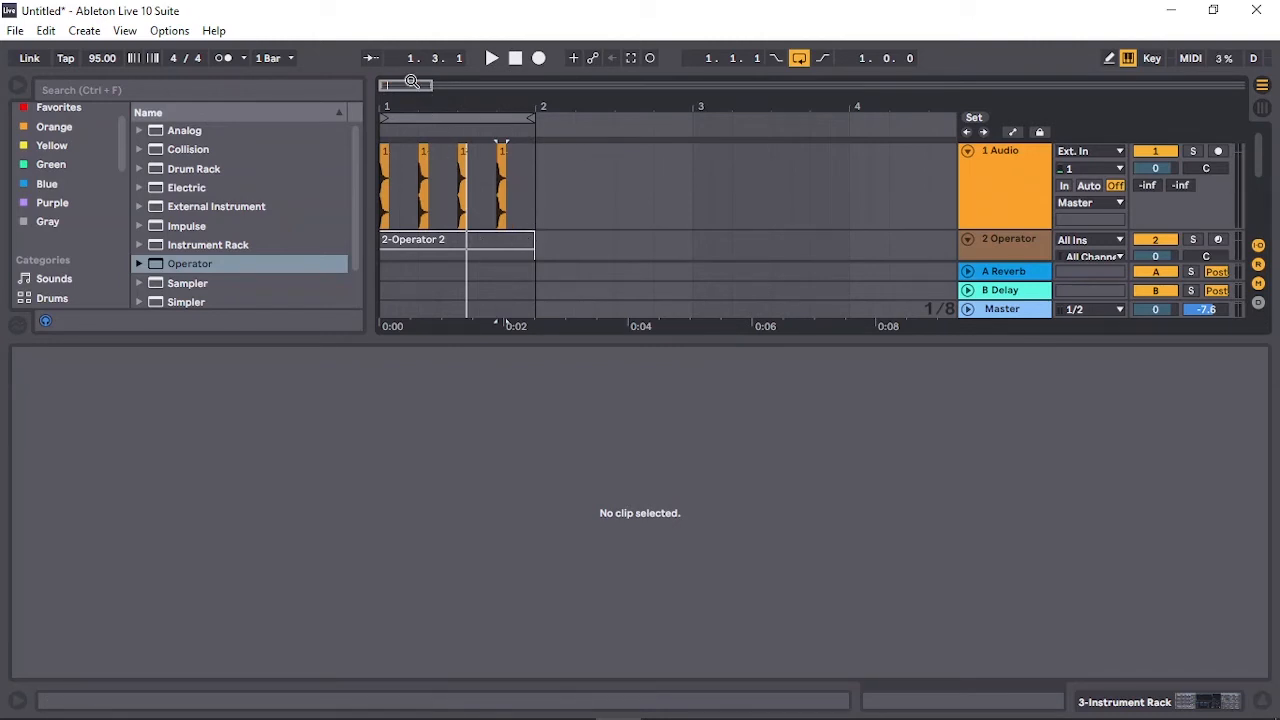
Step: Return to the Session view and record a looping G1 note pattern into track 3's first clip during playback
left_click(1266, 112)
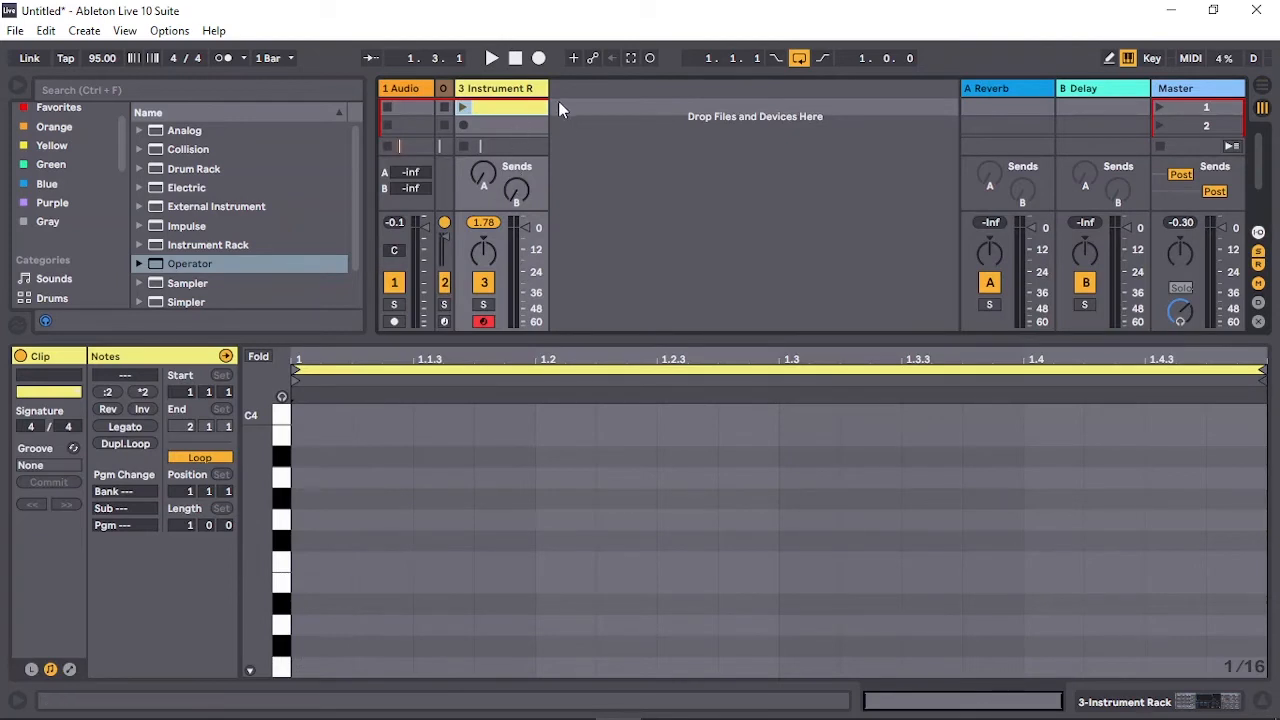
key("space")
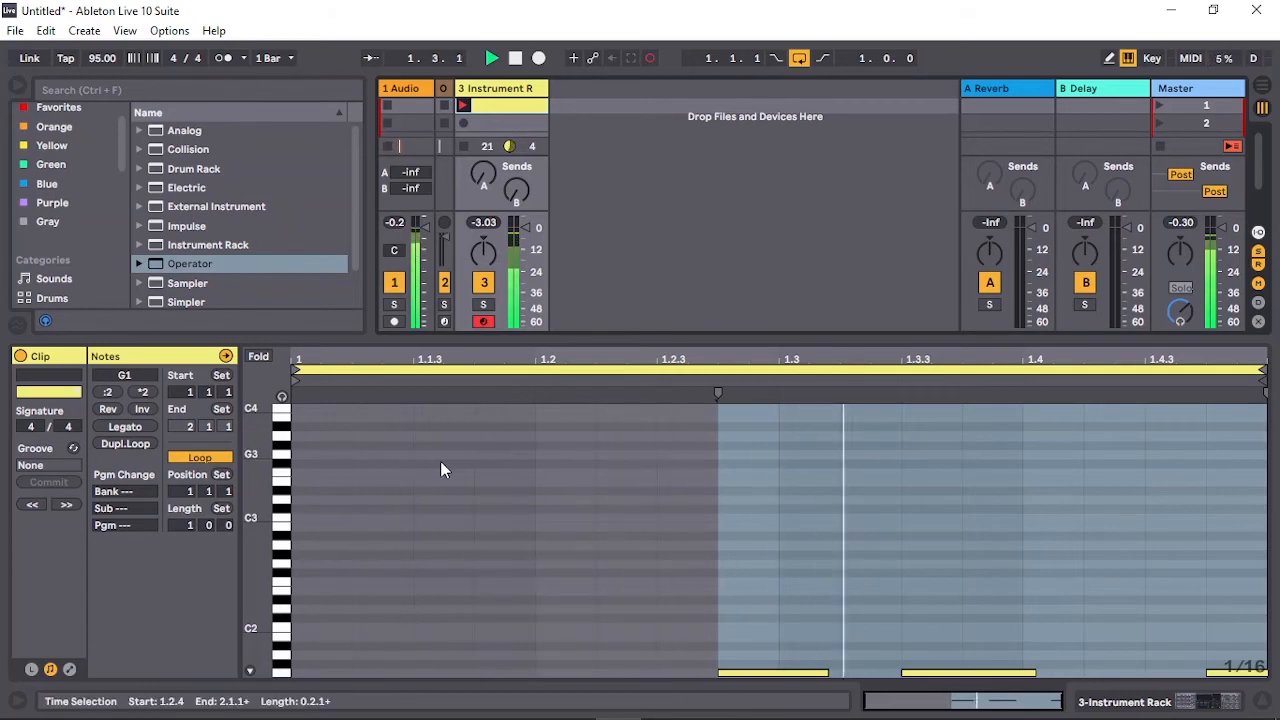
scroll(445, 468, "down", 3)
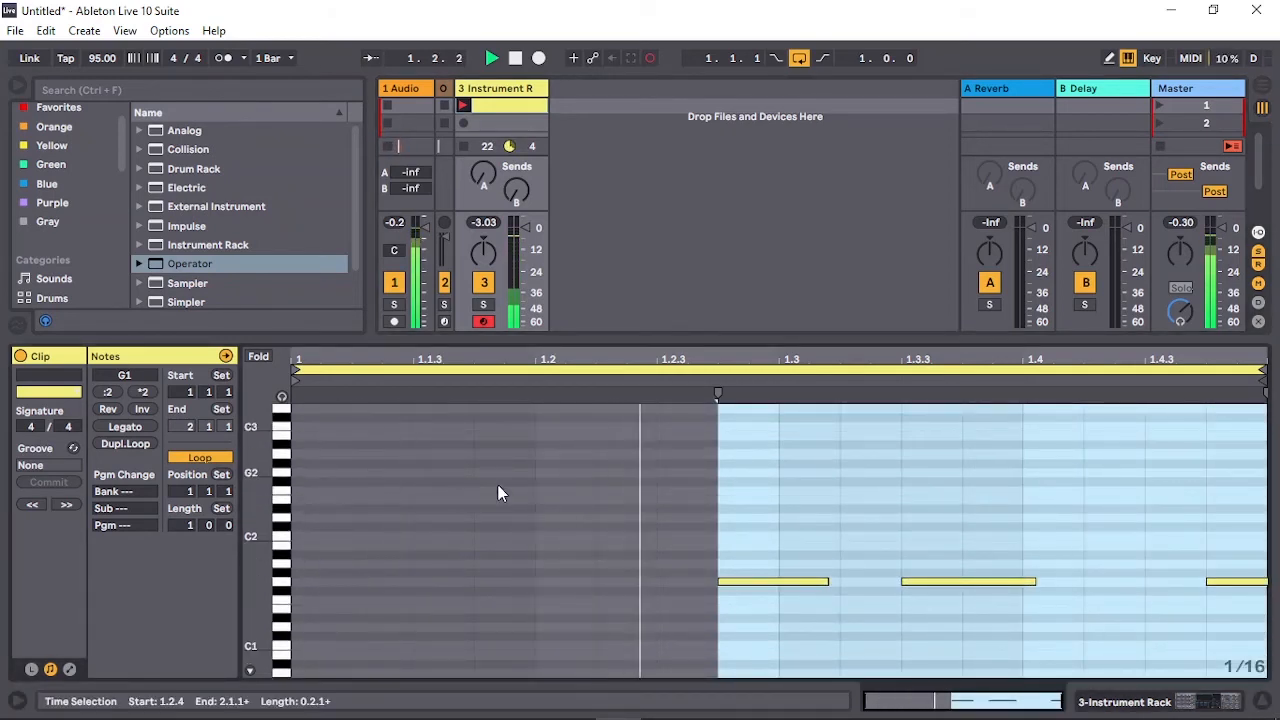
mouse_move(1157, 517)
left_mouse_down()
mouse_move(1255, 640)
mouse_move(1252, 630)
left_mouse_up()
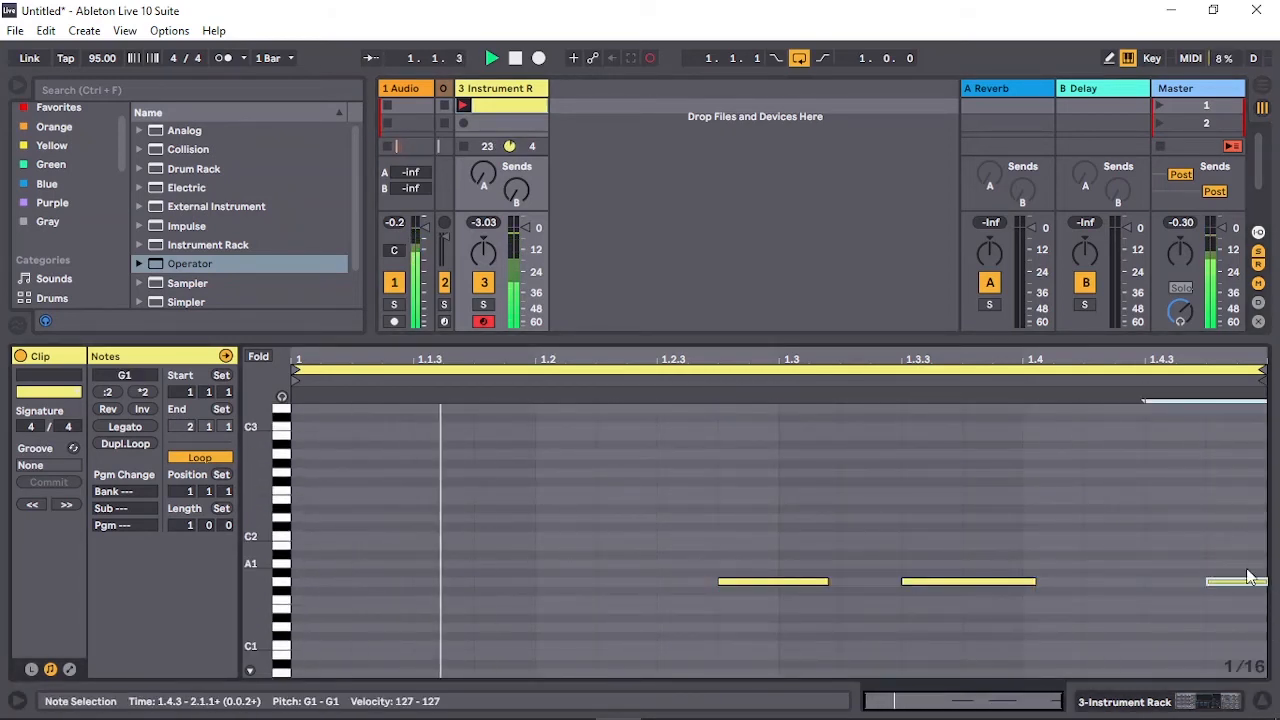
key("Delete")
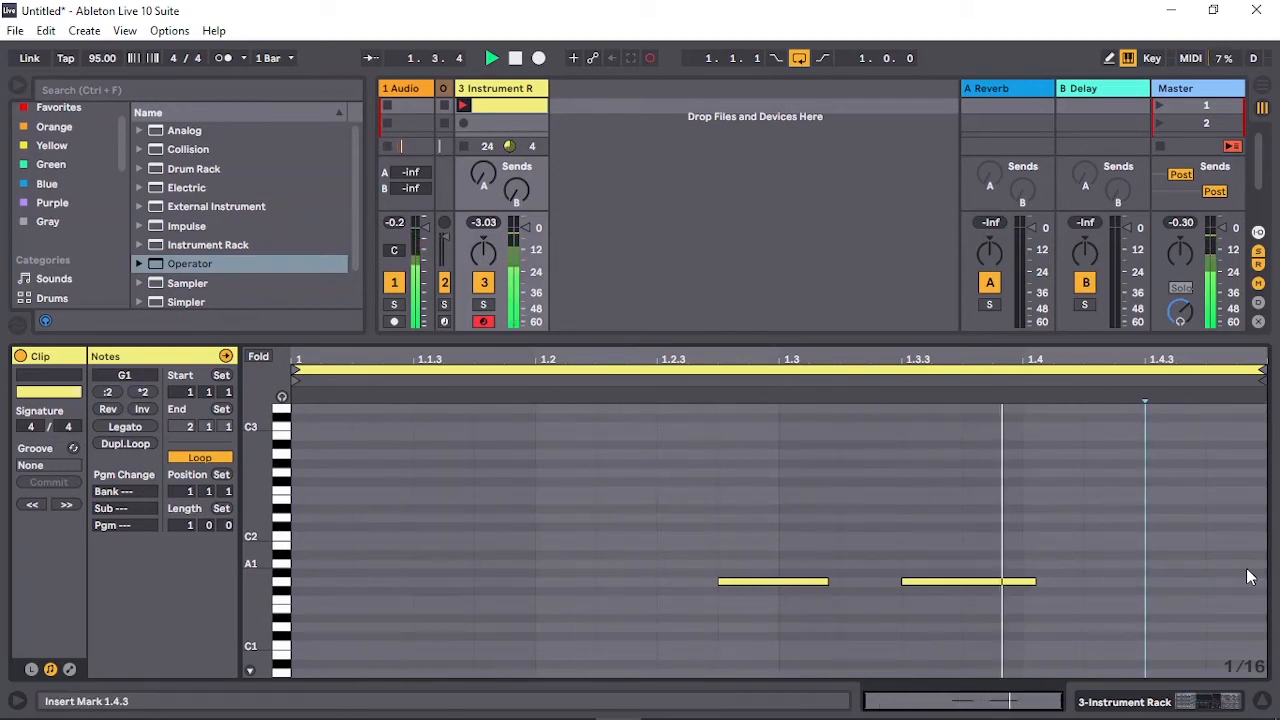
key("ctrl+z")
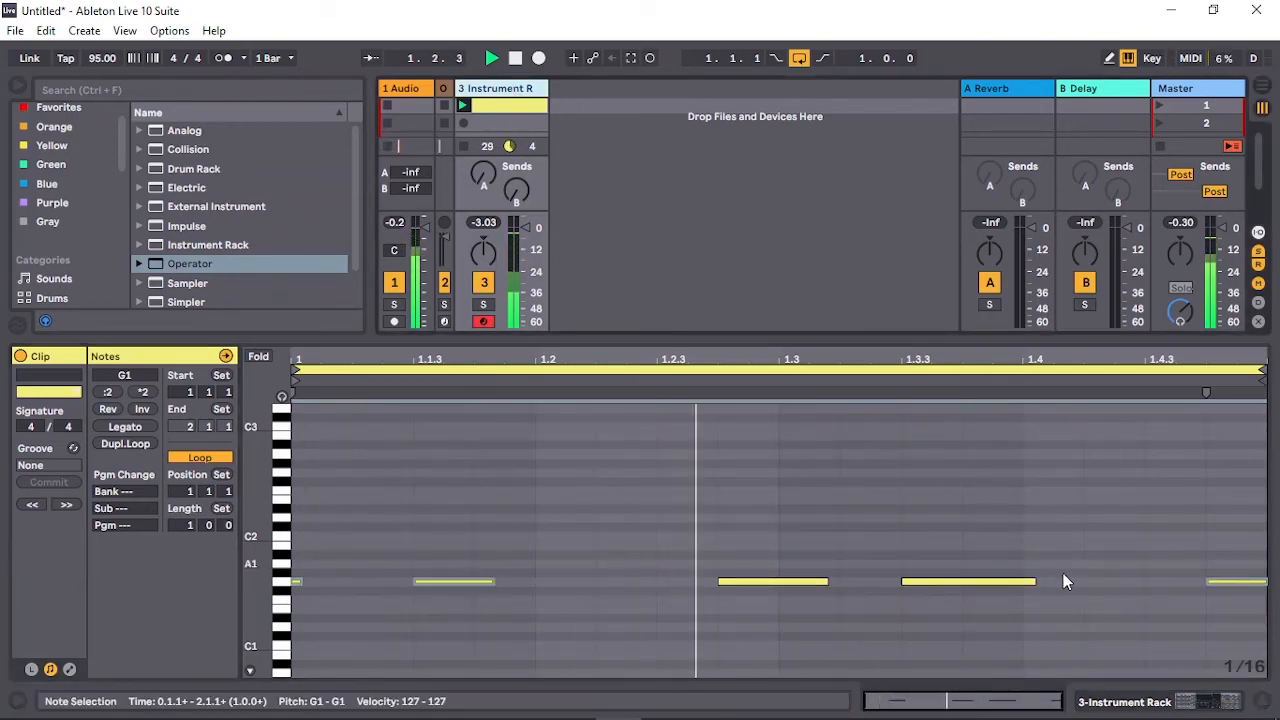
Step: Raise Operator's volume to 2.2 dB and switch to the algorithm just before the fully parallel one
left_click(1183, 702)
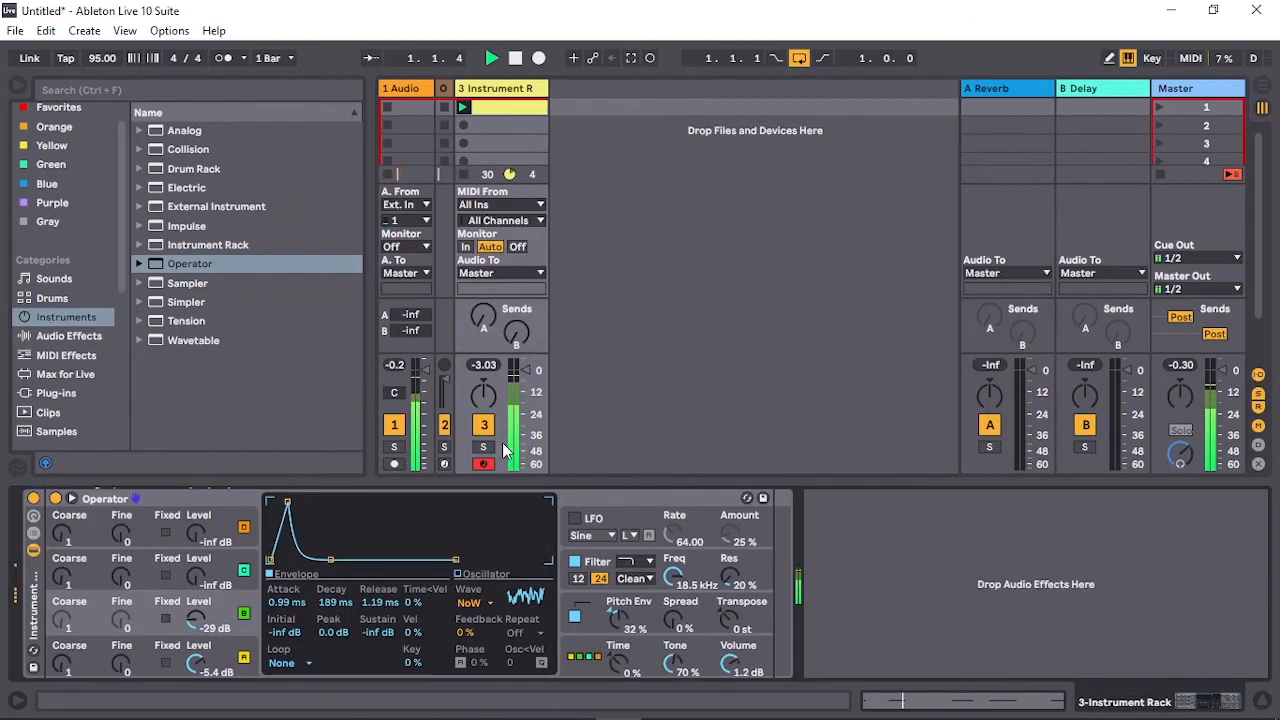
mouse_move(730, 662)
left_mouse_down()
mouse_move(730, 632)
mouse_move(730, 646)
left_mouse_up()
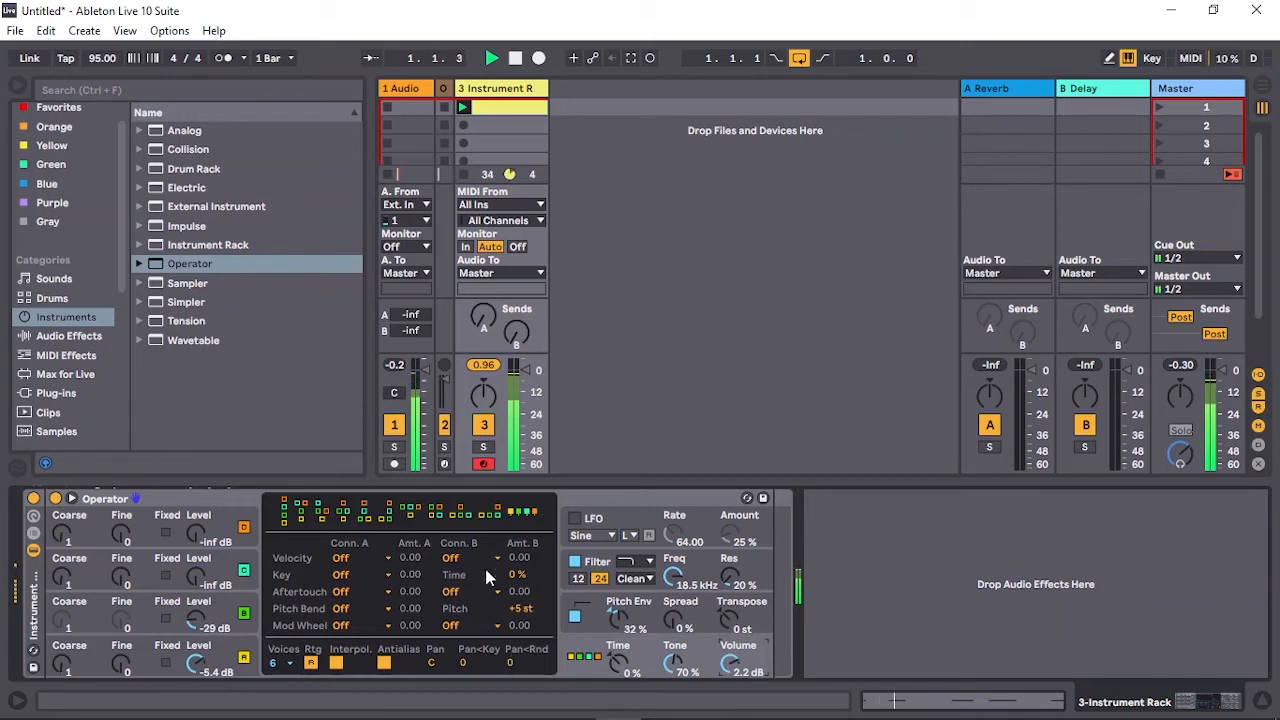
left_click(491, 518)
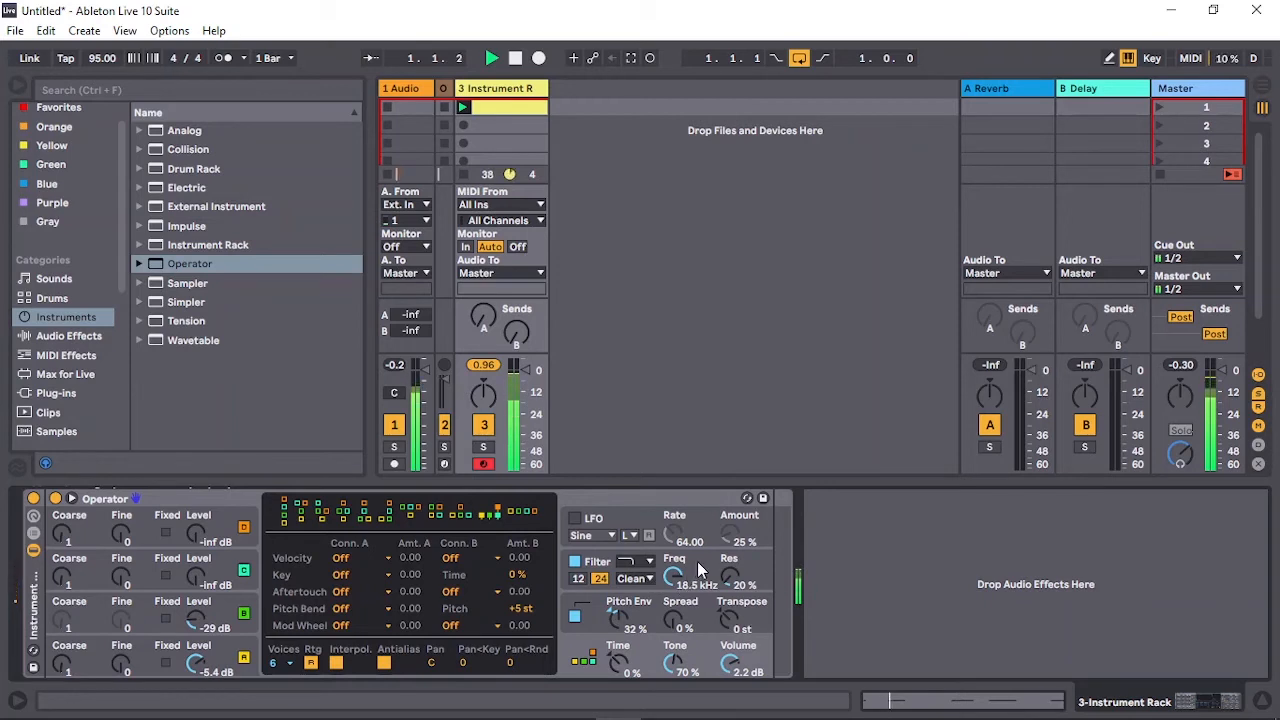
Step: Set Operator's filter shaper to Hard with a shaper drive of 1.13 dB and a dry/wet of 90%
left_click(648, 592)
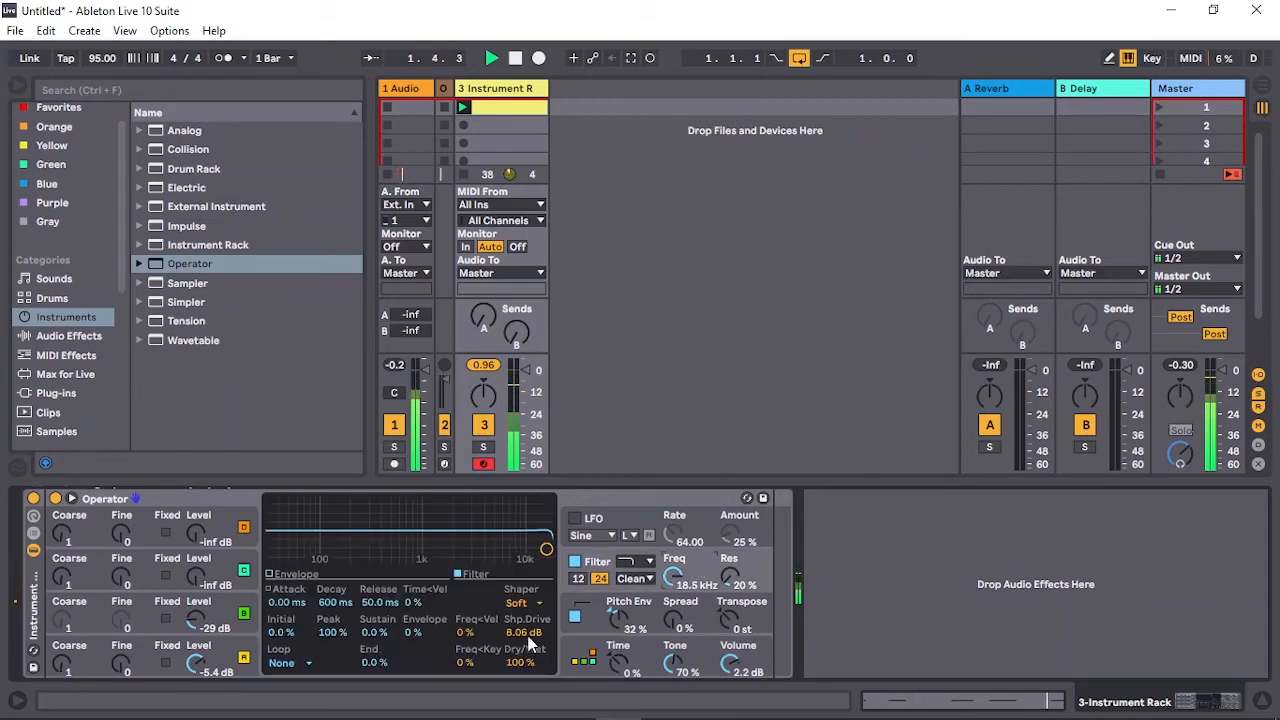
left_click(530, 605)
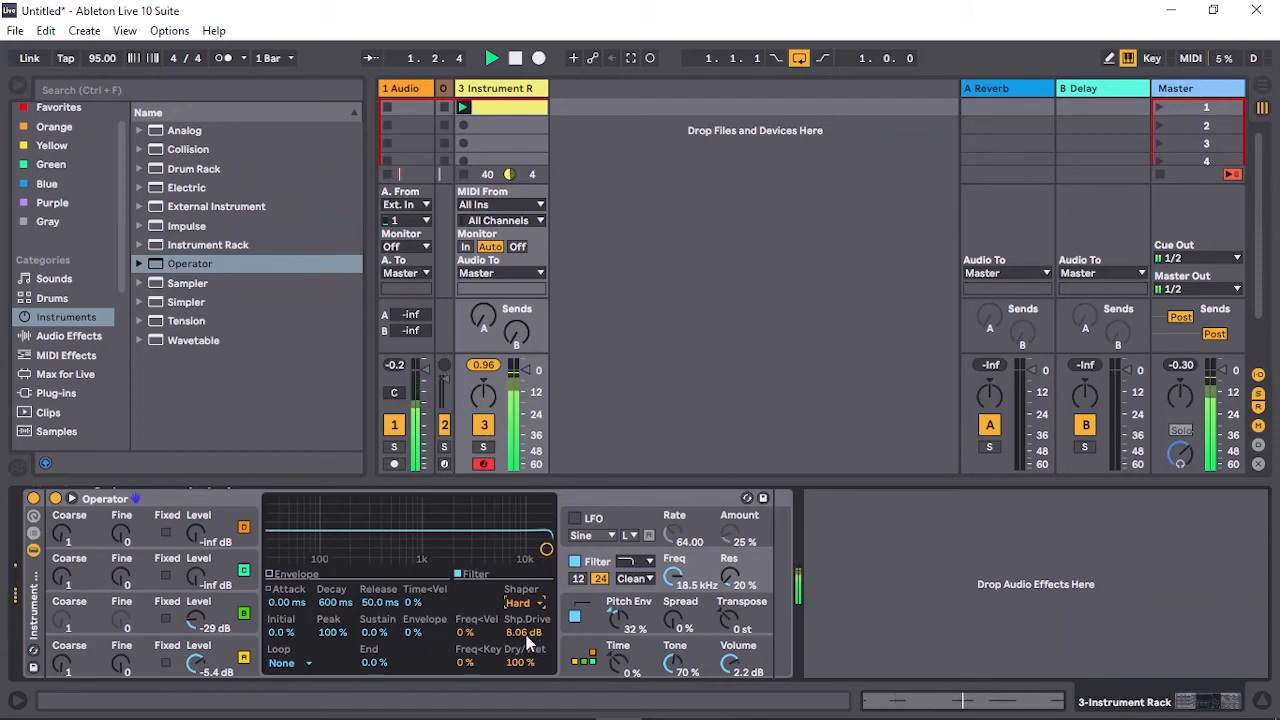
left_click_drag(525, 633, 519, 664)
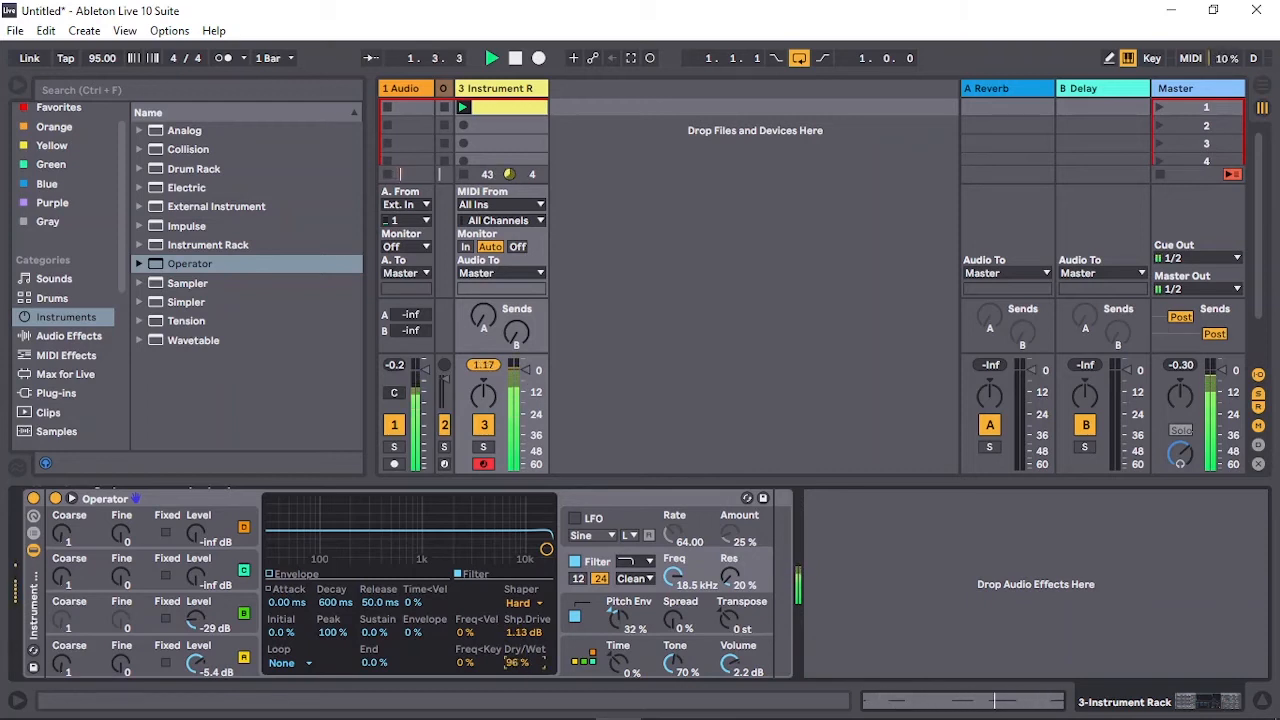
left_click_drag(519, 664, 519, 665)
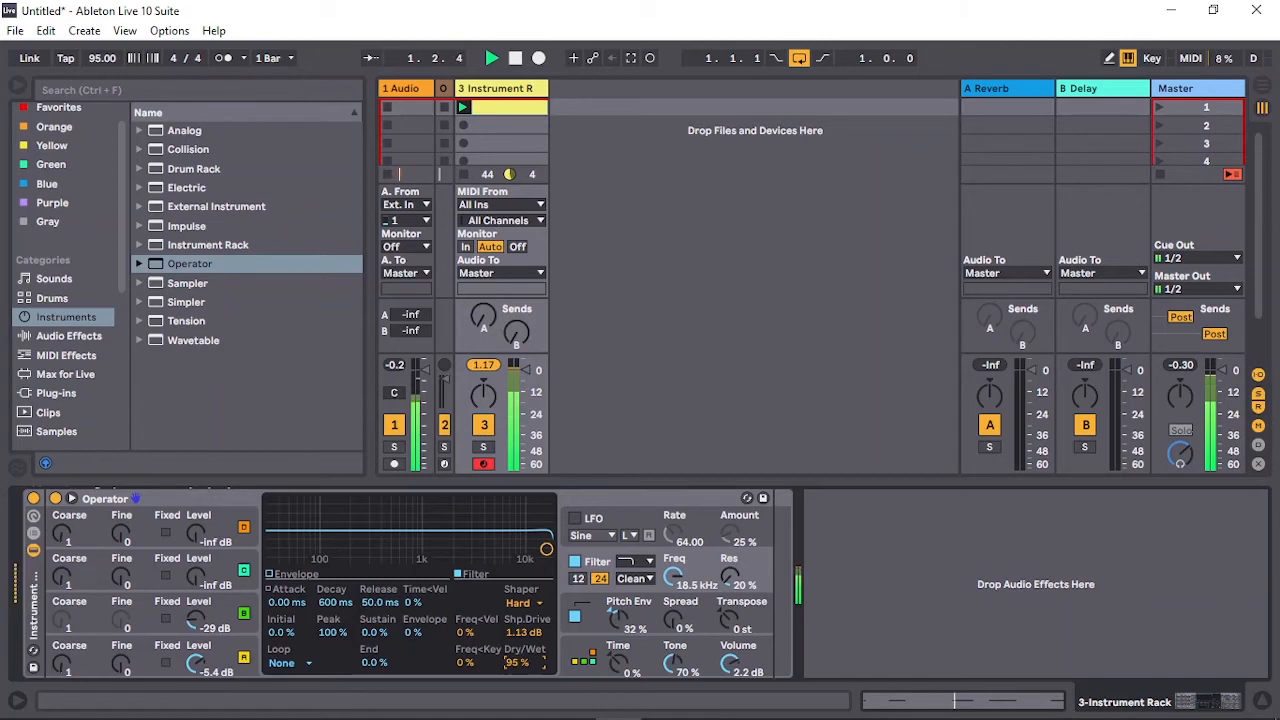
Step: Add the Reverb audio effect after Operator on track 3
left_click(72, 335)
scroll(194, 385, "down", 1)
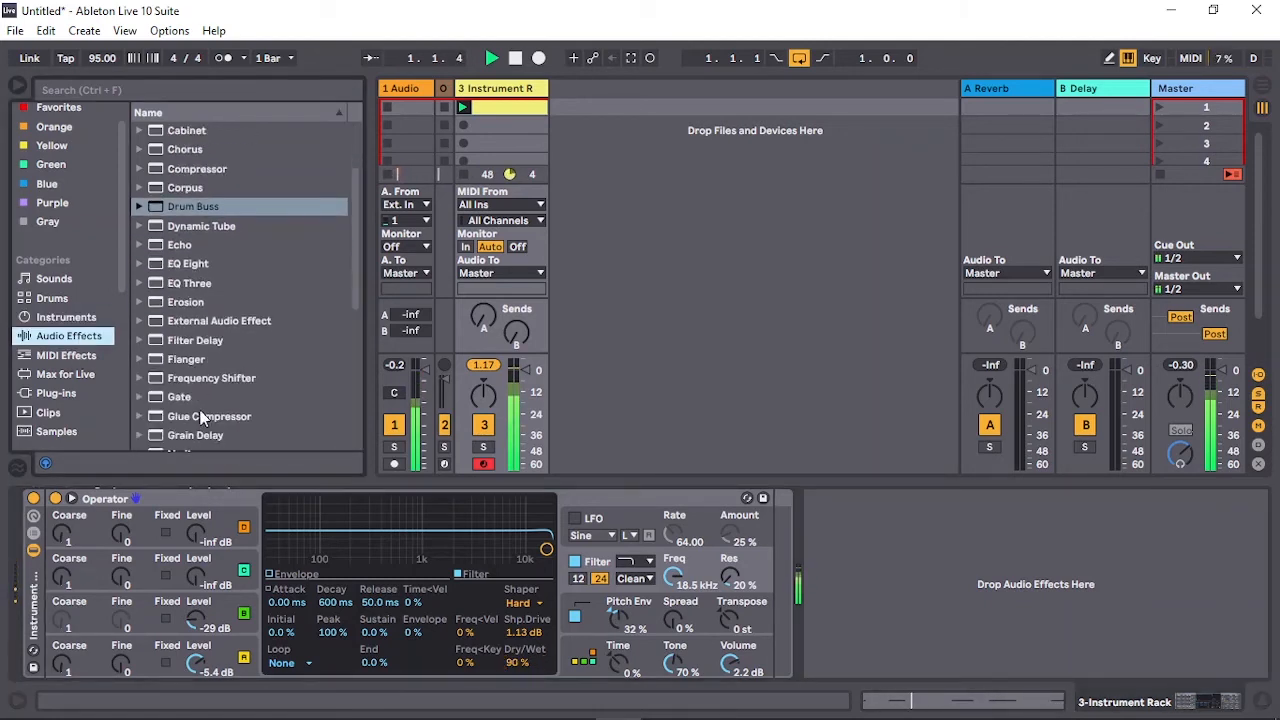
scroll(203, 437, "down", 1)
scroll(203, 437, "down", 3)
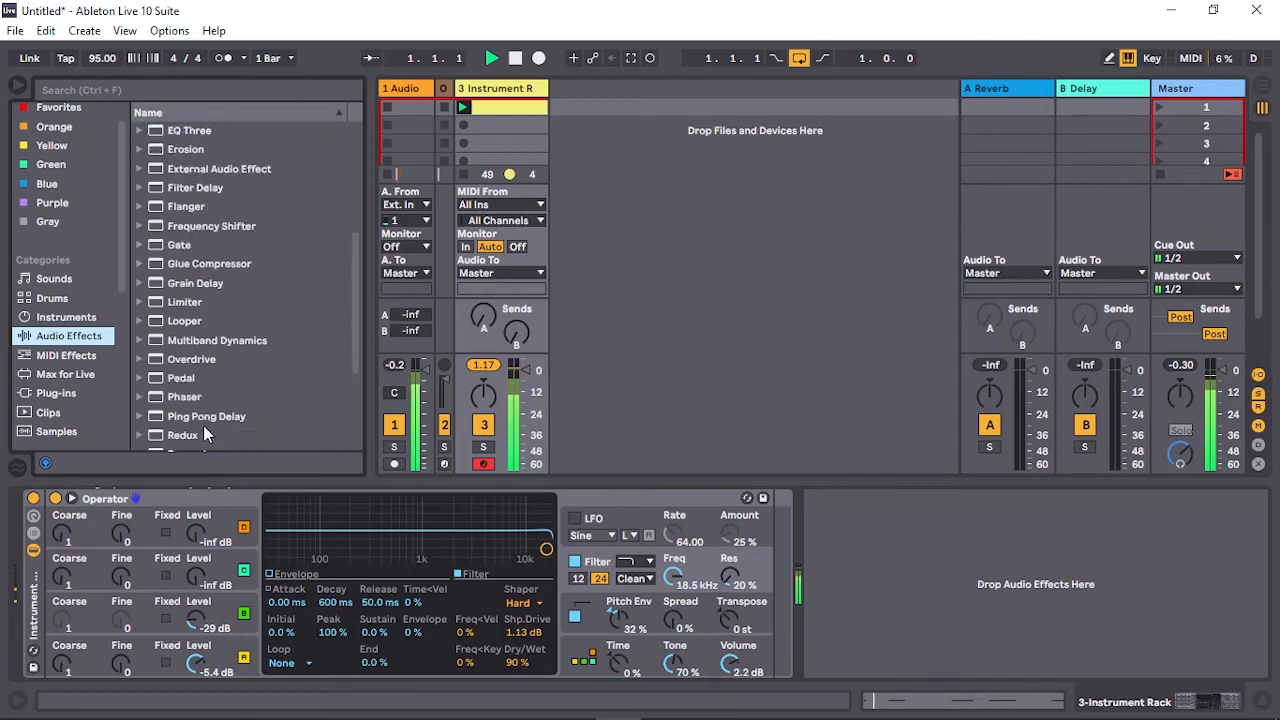
mouse_move(191, 400)
left_mouse_down()
mouse_move(320, 460)
mouse_move(860, 600)
mouse_move(985, 612)
mouse_move(775, 570)
left_mouse_up()
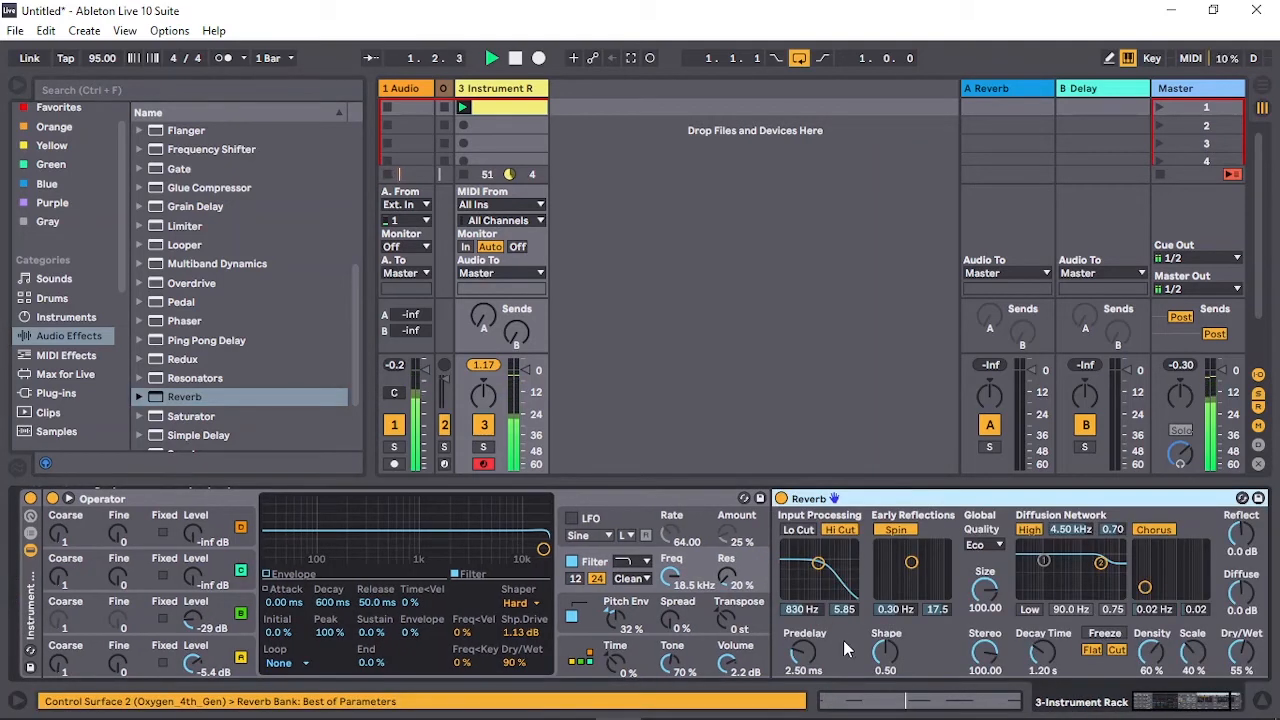
Step: Filter the Reverb's input with only the low cut enabled, at 2.53 kHz and a bandwidth of 2.80
left_click(798, 530)
left_click(834, 530)
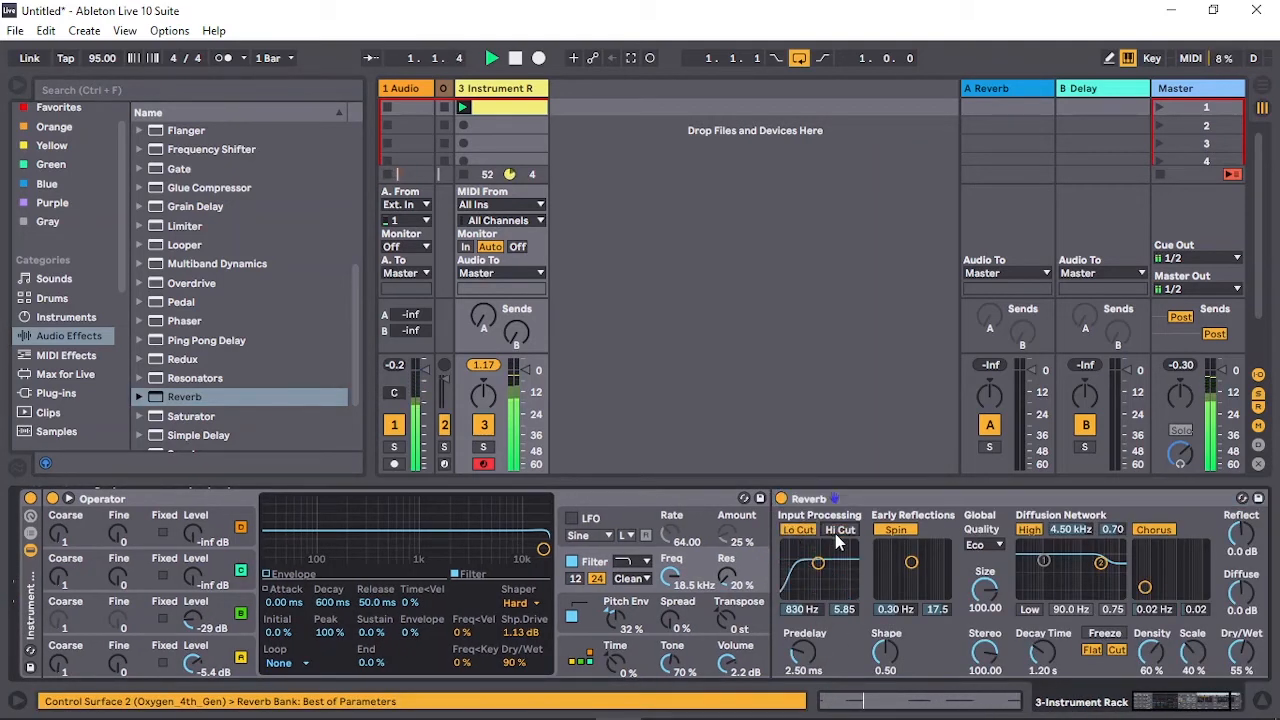
mouse_move(815, 568)
left_mouse_down()
mouse_move(840, 577)
mouse_move(830, 580)
left_mouse_up()
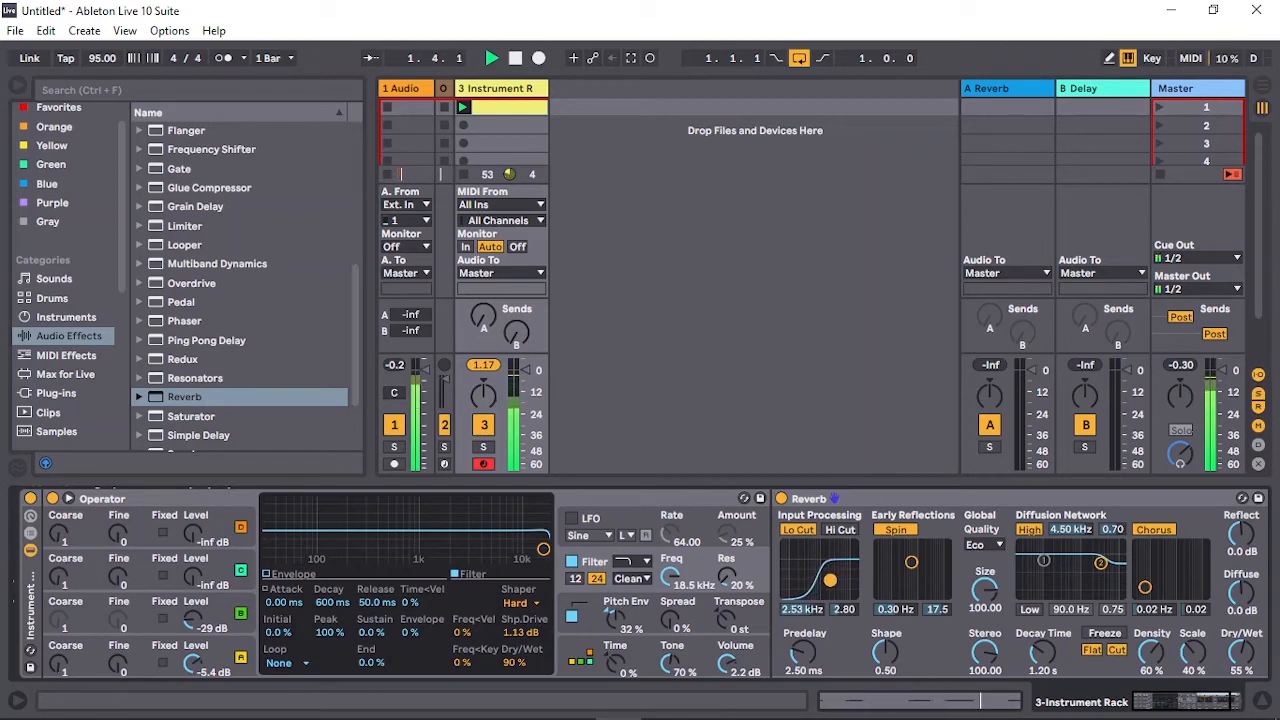
Step: Disable the Reverb's chorus and set its dry/wet to 24%, predelay to 21.0 ms and decay time to 814 ms
left_click_drag(1244, 660, 1244, 672)
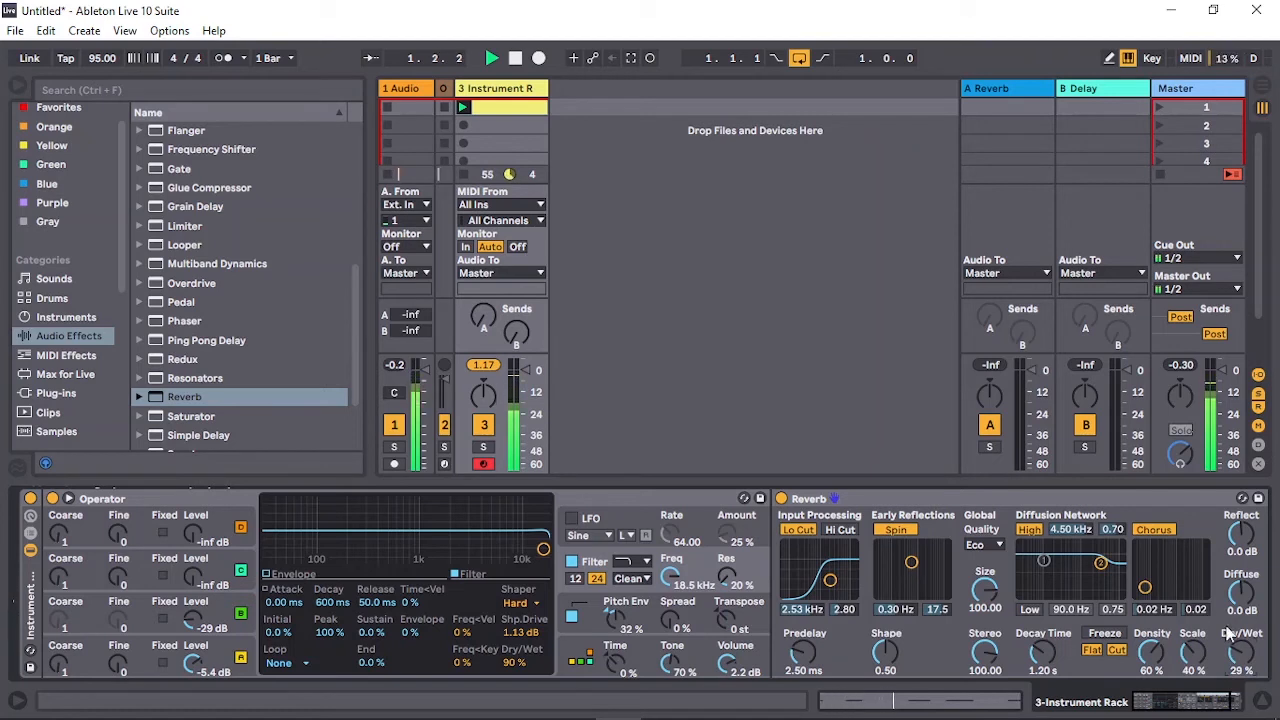
left_click(1169, 535)
left_click_drag(1243, 670, 1243, 676)
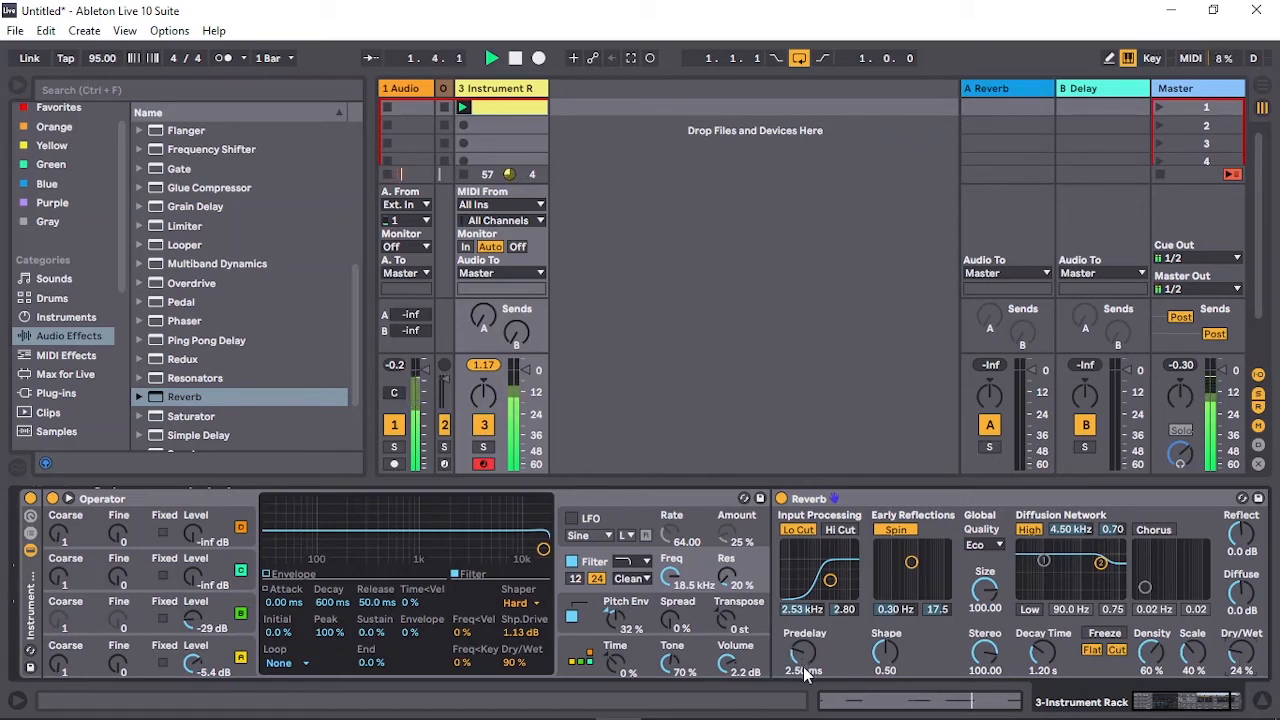
left_click_drag(806, 676, 806, 668)
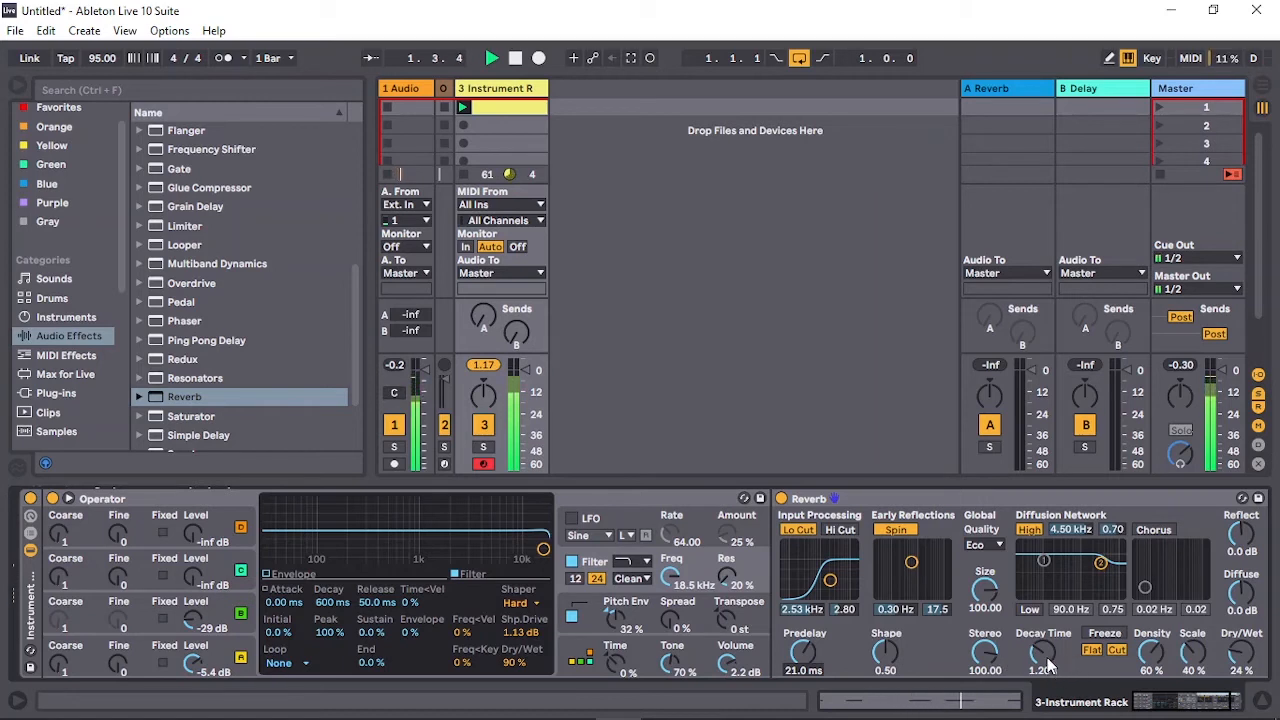
scroll(1048, 665, "down", 5)
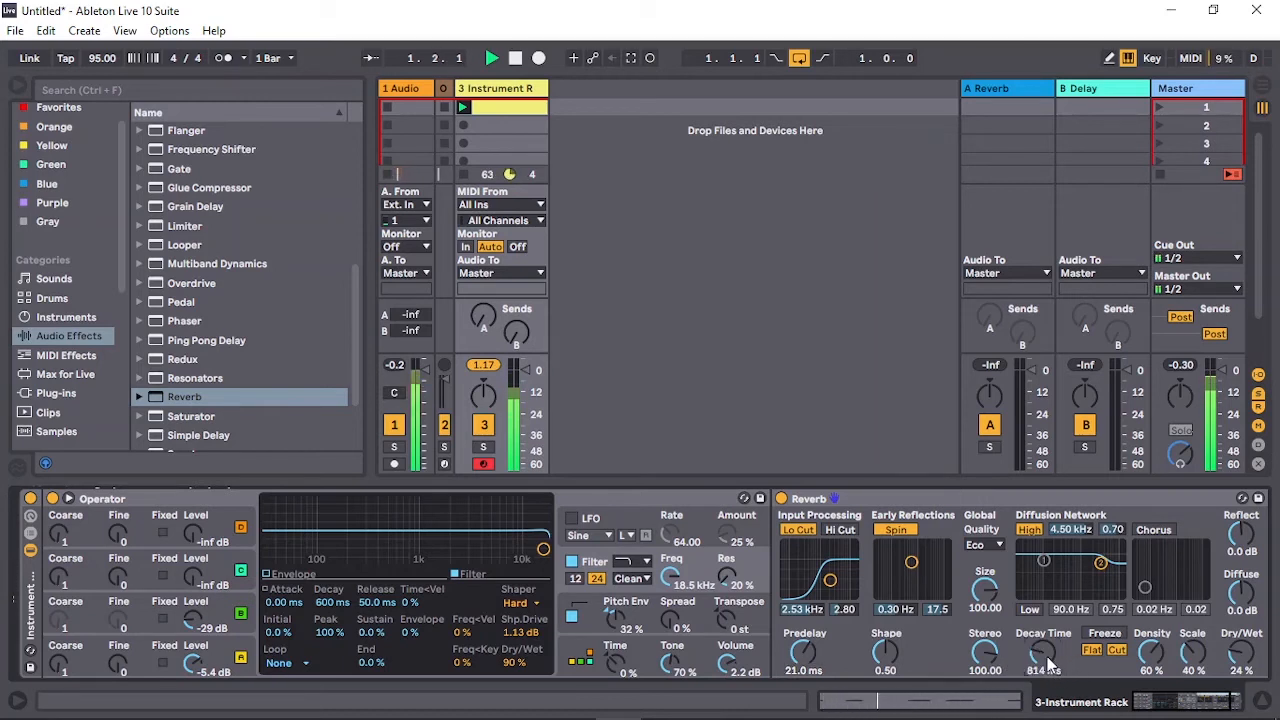
Step: Compare the sound with the Reverb bypassed and active, and try sending the track to the A Reverb return instead
left_click(782, 499)
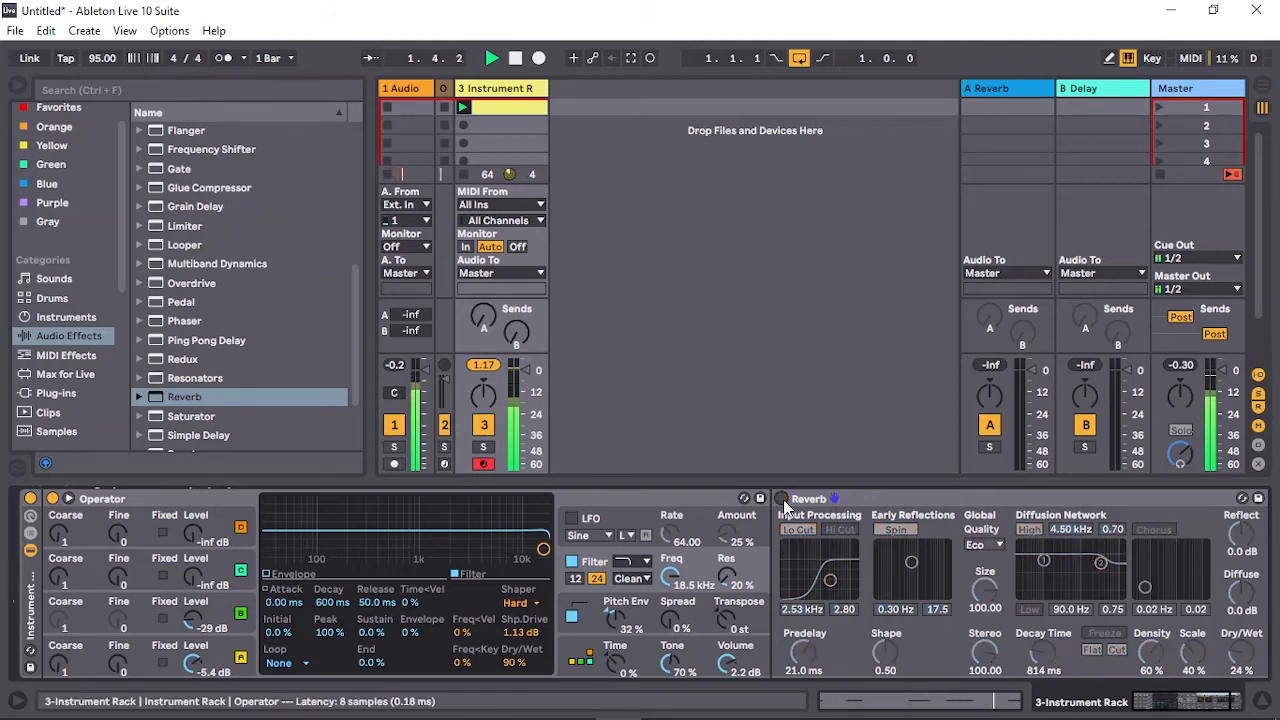
left_click(782, 499)
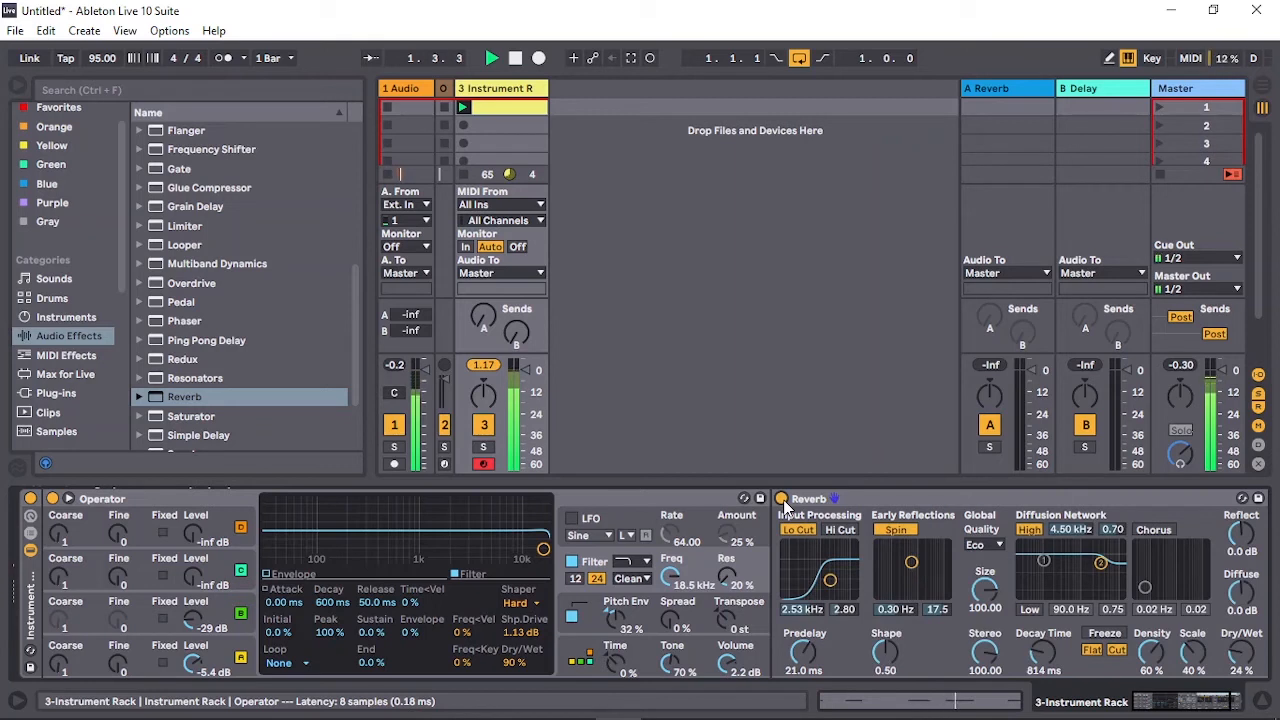
left_click(782, 499)
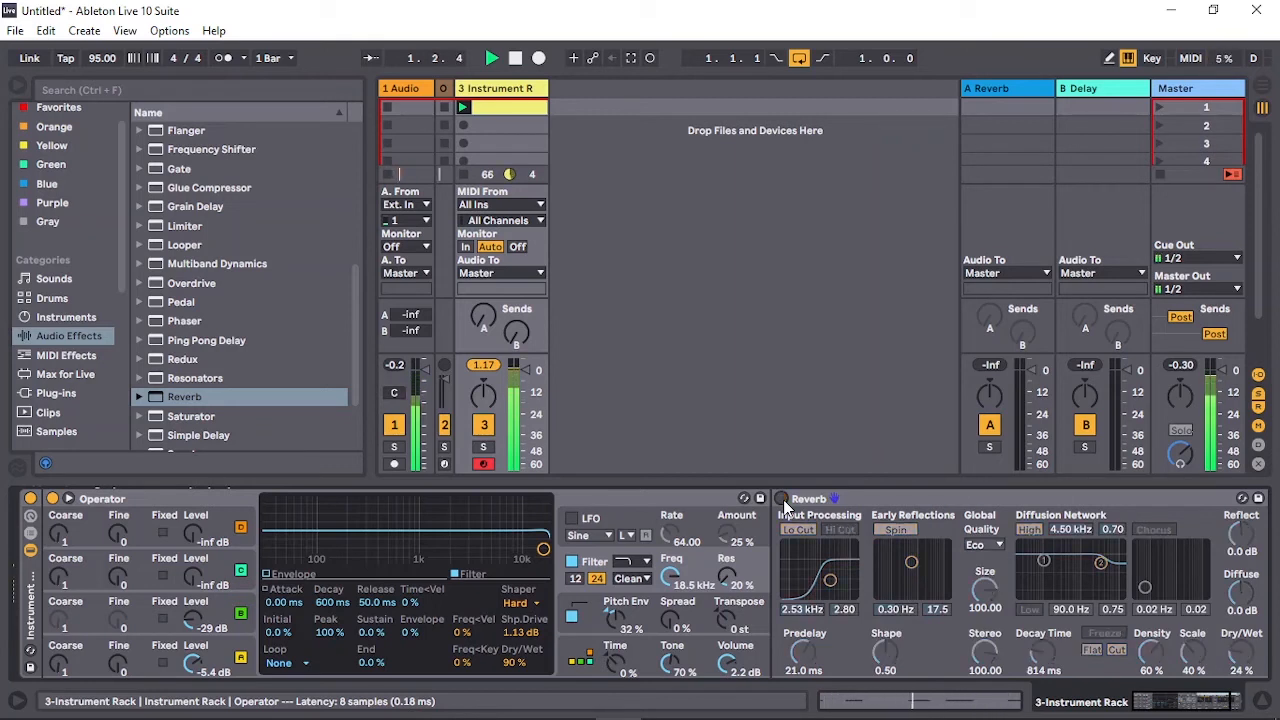
left_click(782, 499)
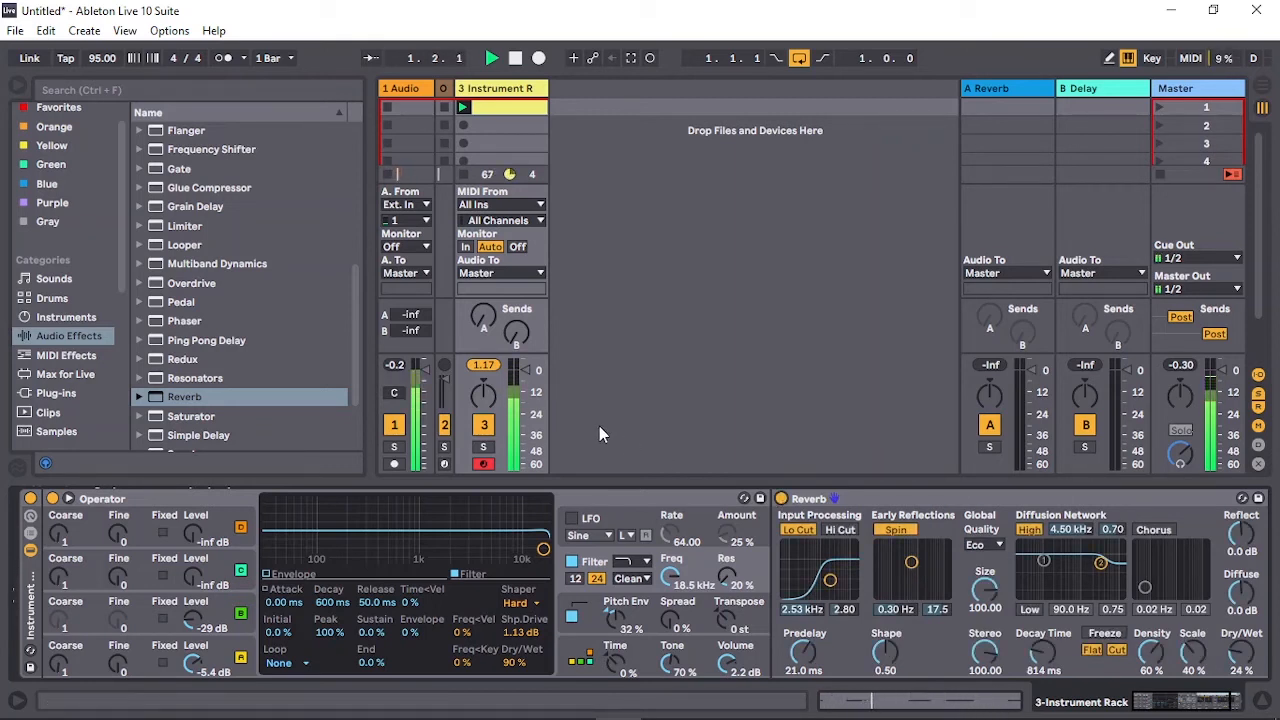
left_click(782, 499)
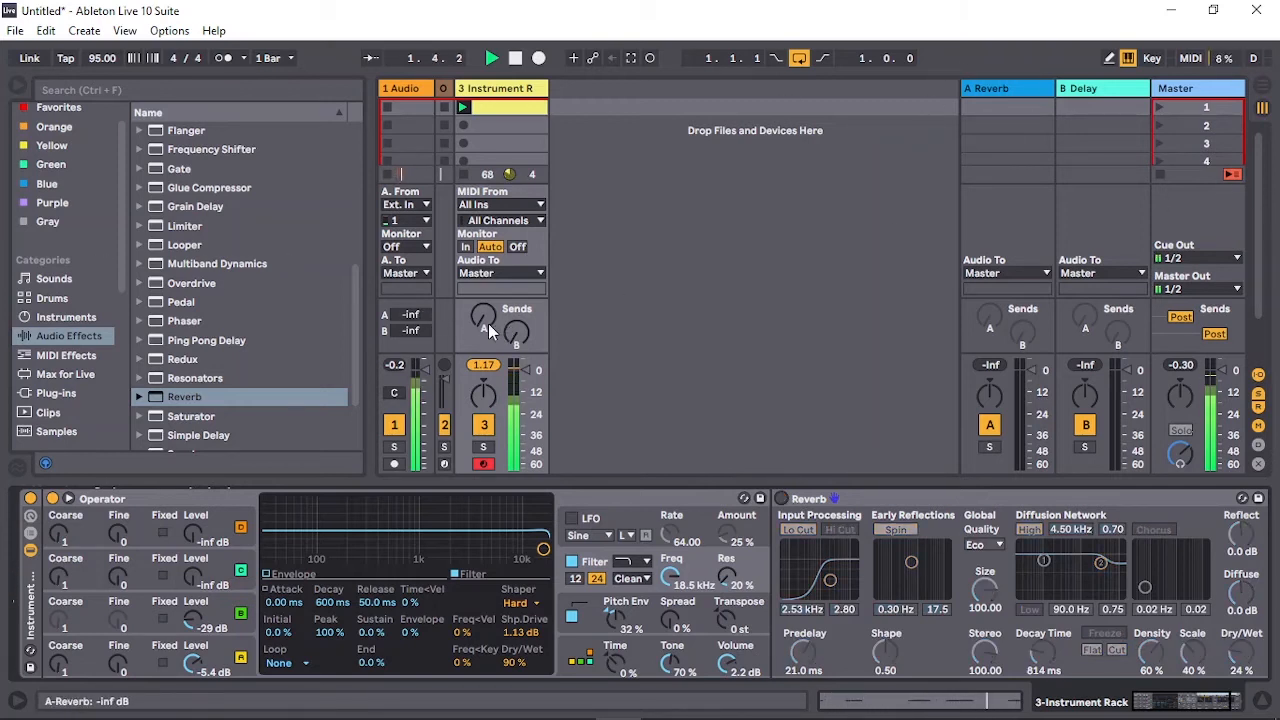
left_click_drag(488, 323, 488, 305)
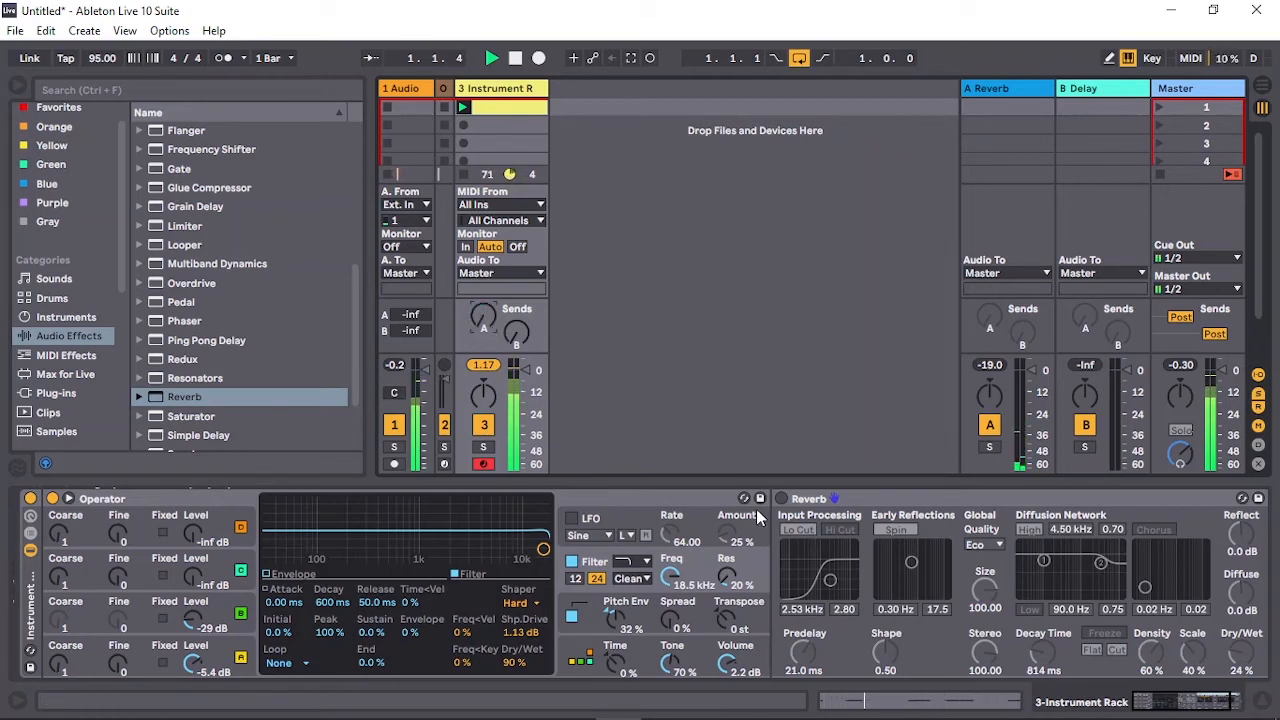
Step: Enable the Reverb's high cut beside the low cut, centre the input filter at 1.62 kHz with bandwidth 3.86, and set dry/wet to 30%
left_click_drag(836, 584, 821, 580)
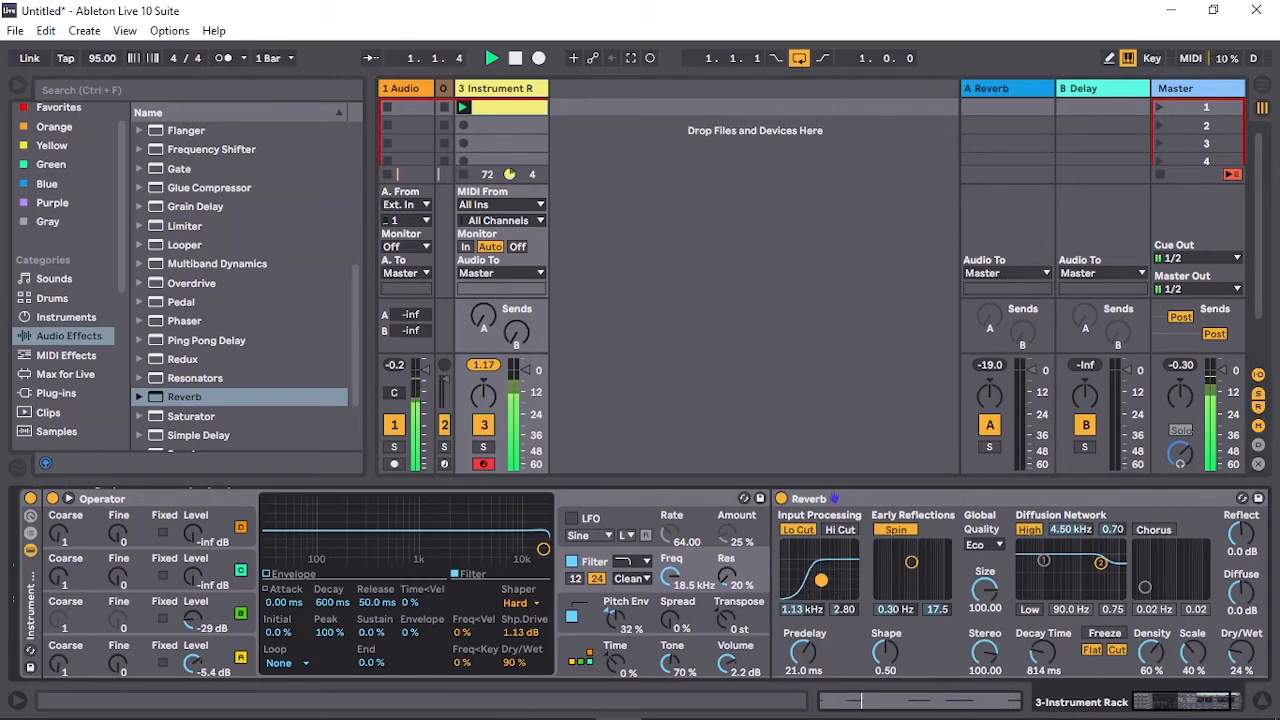
left_click(840, 529)
mouse_move(826, 588)
left_mouse_down()
mouse_move(811, 566)
mouse_move(820, 555)
mouse_move(825, 574)
left_mouse_up()
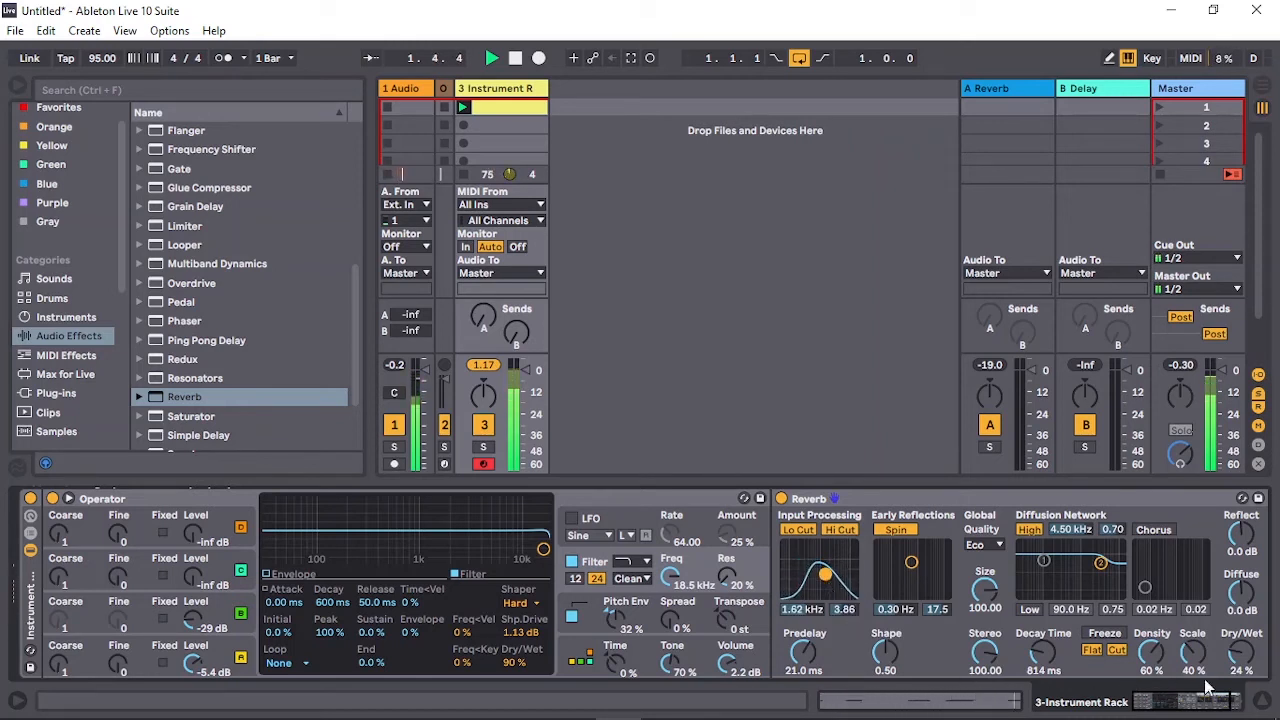
left_click_drag(1241, 653, 1241, 644)
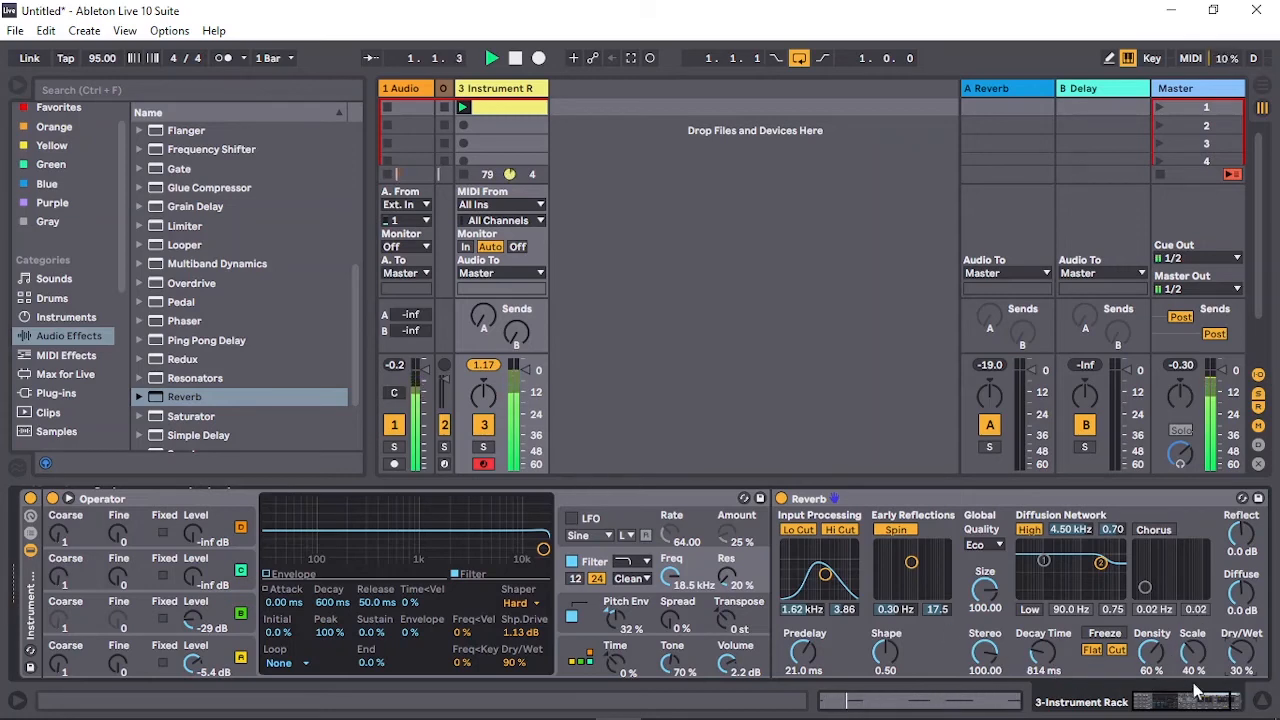
Step: Move the Instrument Rack track ahead of the Operator track and place the insert mark at 1.1.1 on the SNARE track in the Arrangement
left_click(1262, 702)
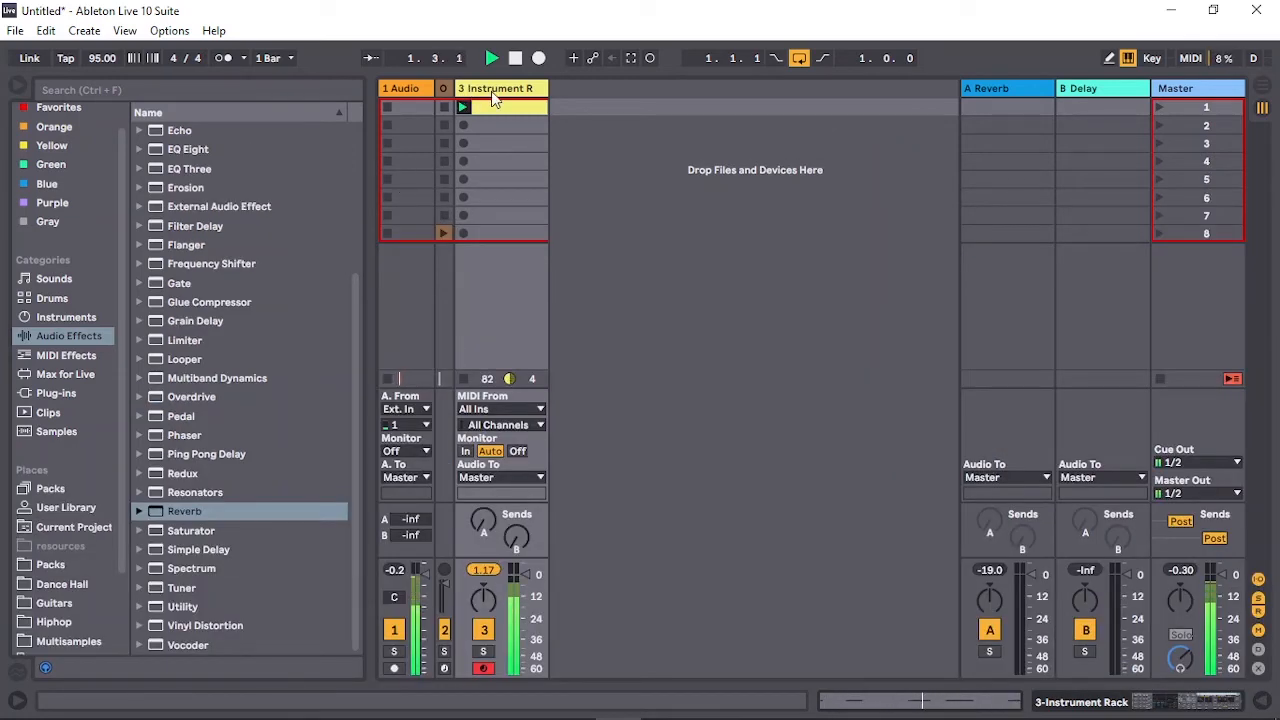
left_click(513, 90)
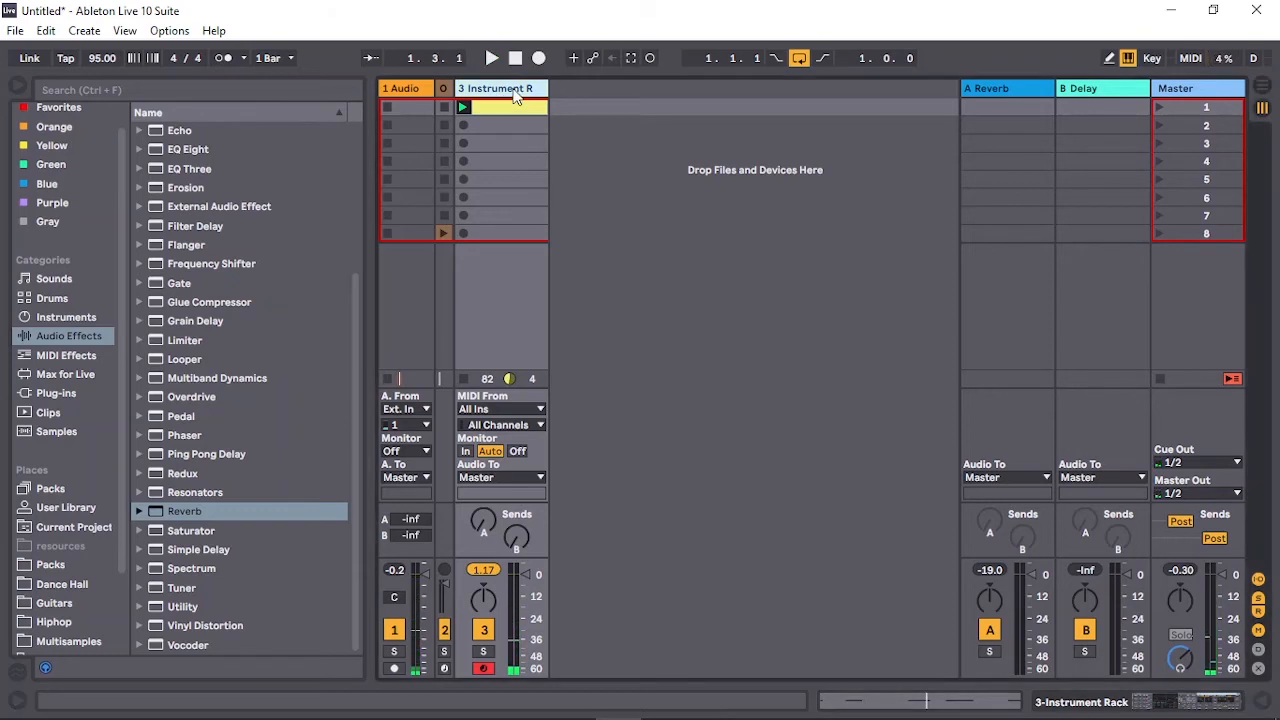
left_click_drag(540, 88, 493, 90)
double_click(394, 89)
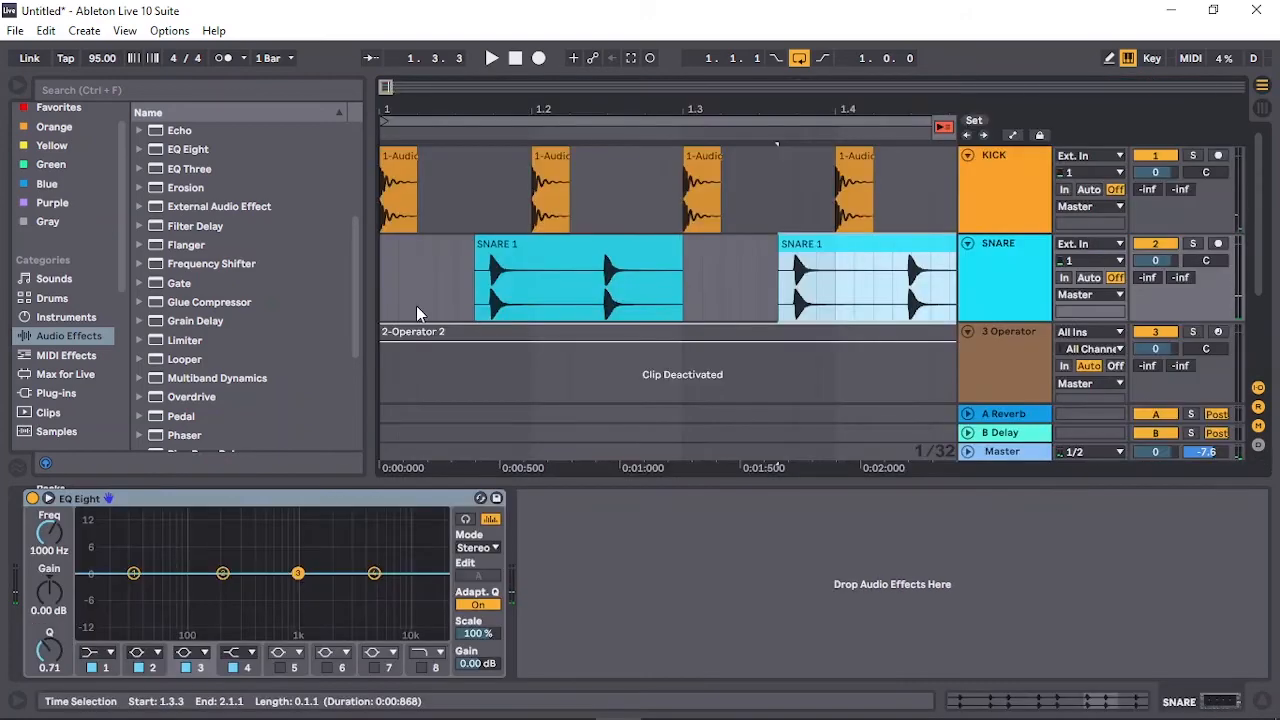
left_click(393, 297)
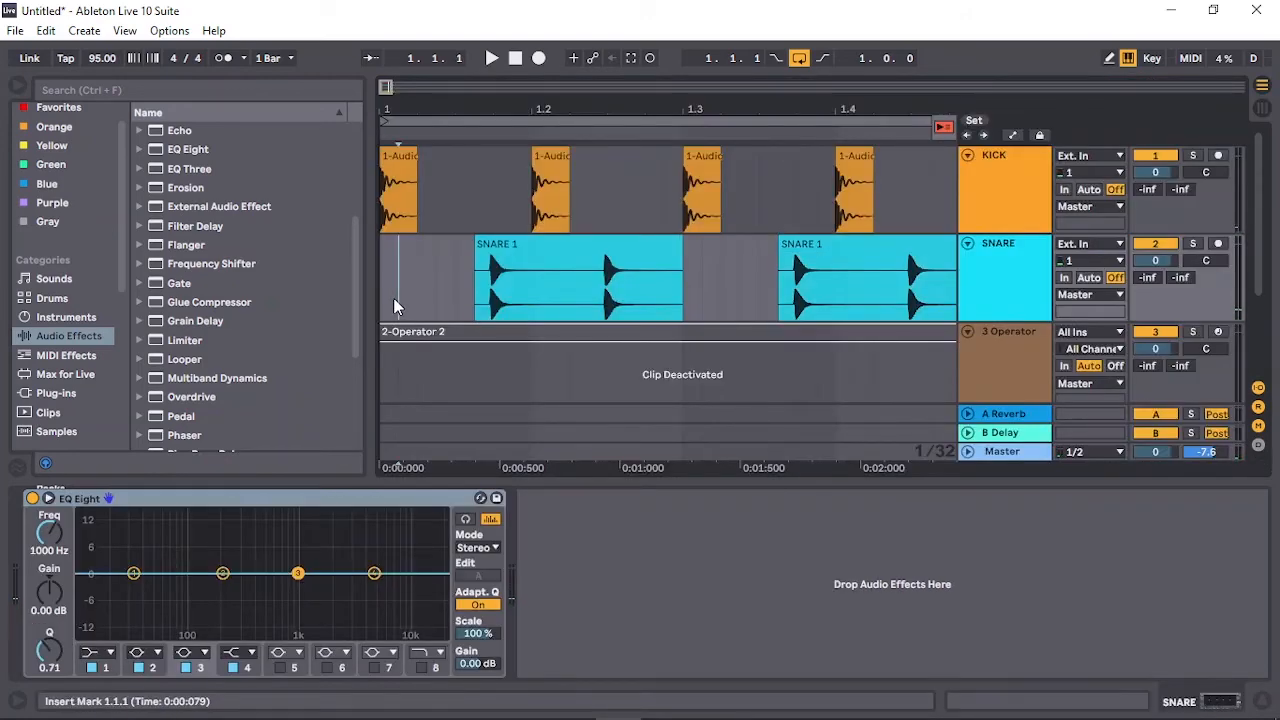
Step: Audition the kick and snare loop in the Arrangement and fold the SNARE and KICK tracks
key("space")
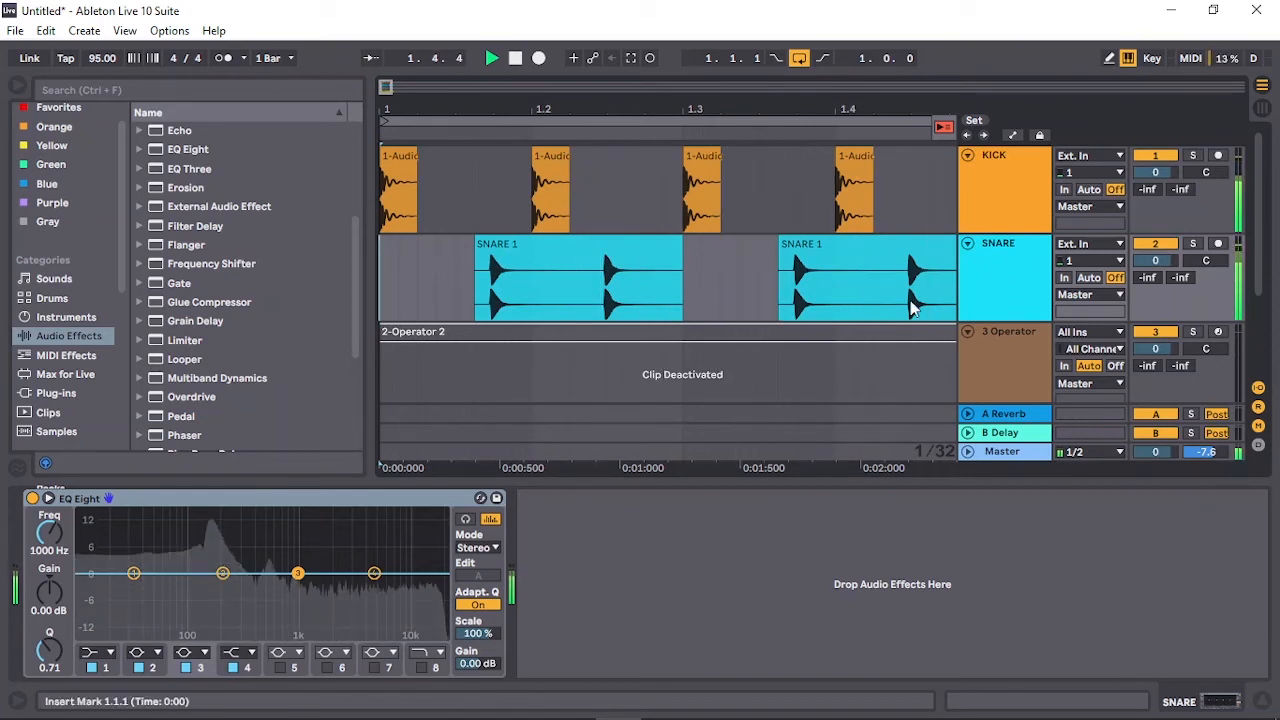
left_click(969, 243)
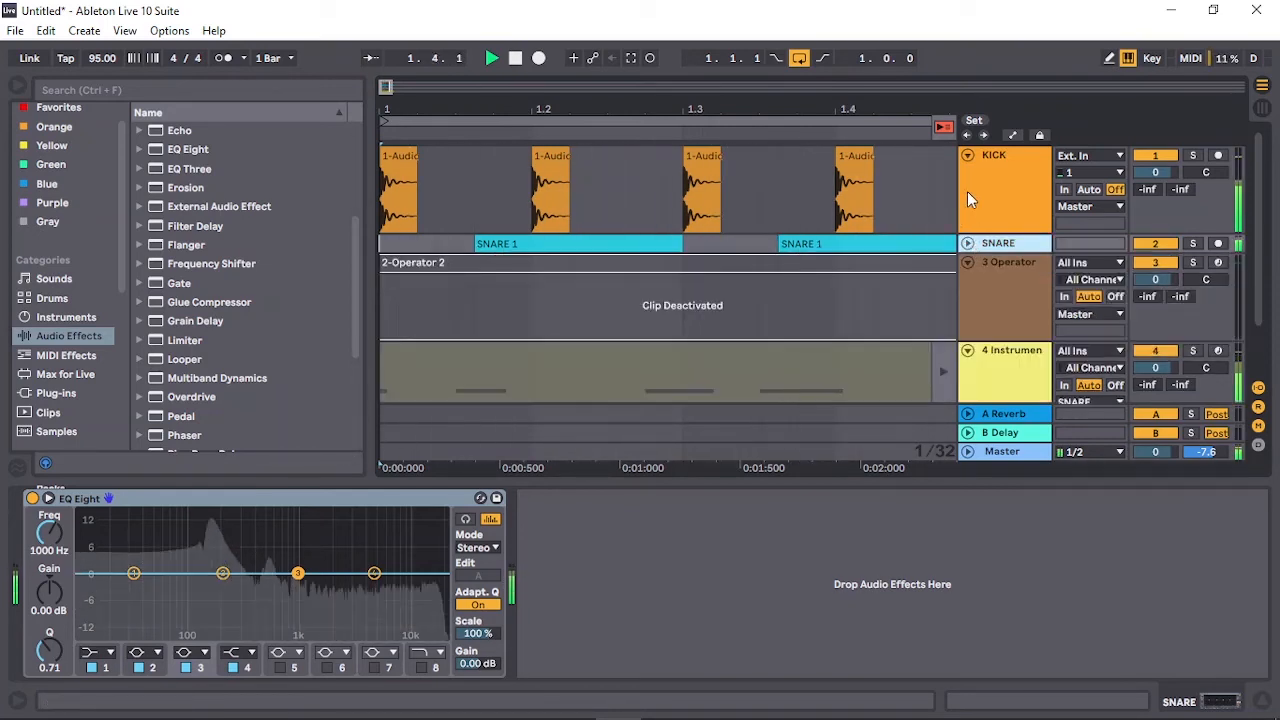
left_click(967, 156)
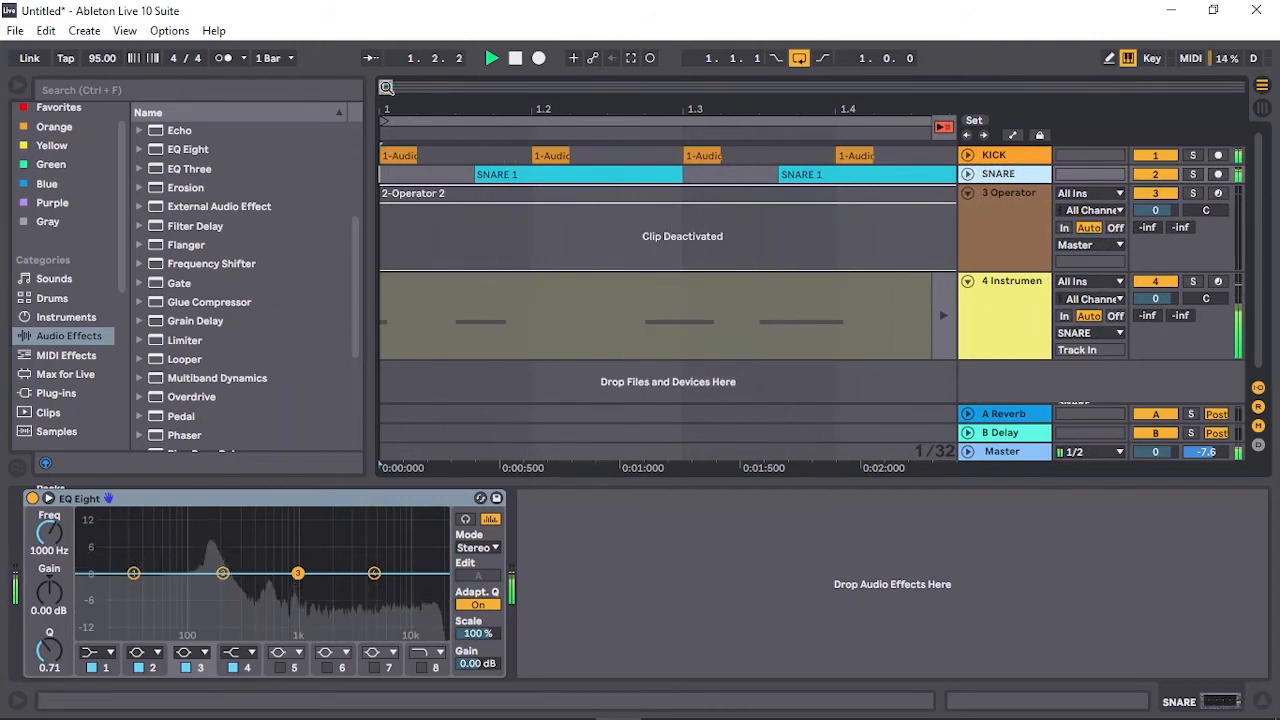
left_click_drag(389, 90, 389, 48)
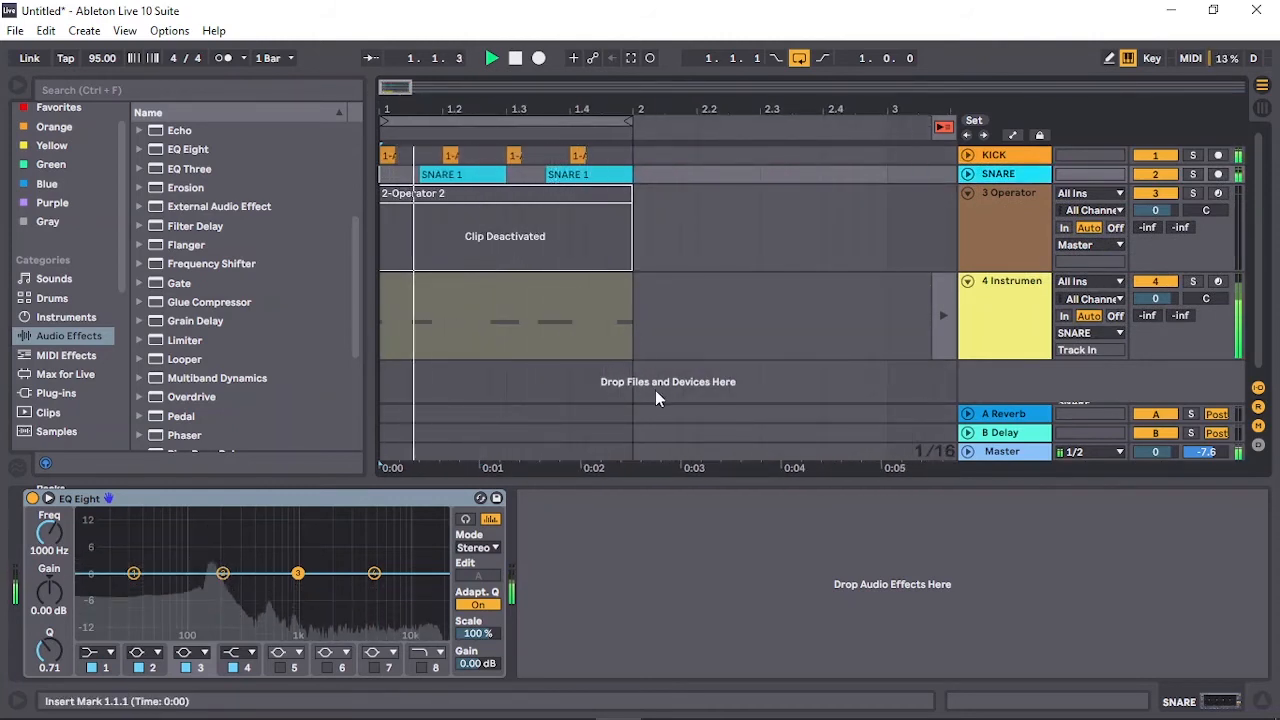
key("space")
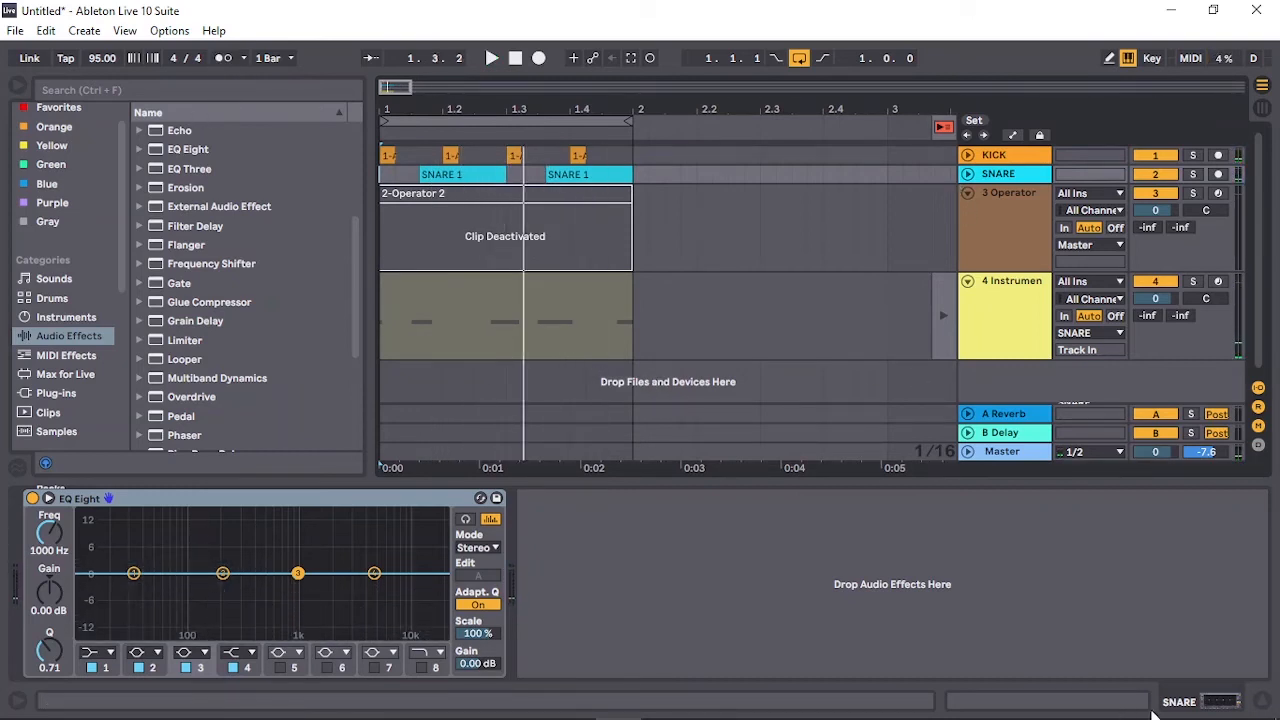
mouse_move(1150, 718)
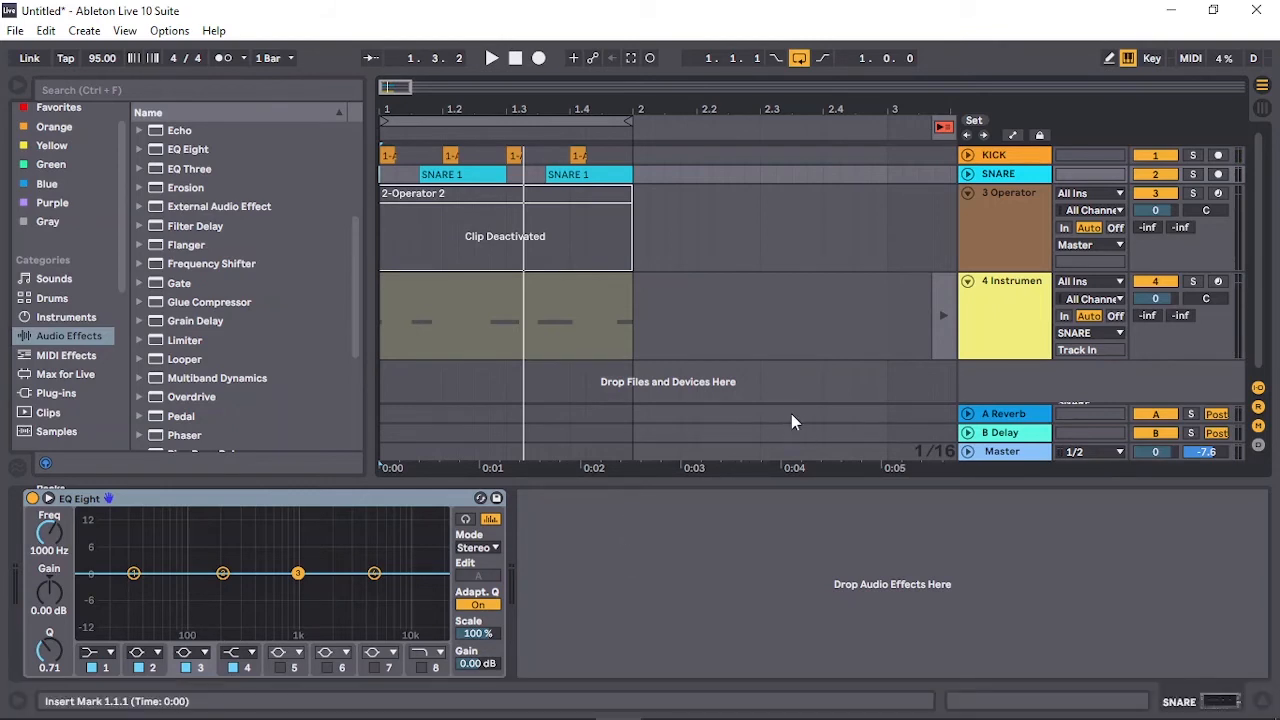
Step: Switch to the Session View, insert a new MIDI track after the Instrument Rack track and widen it
left_click(1263, 108)
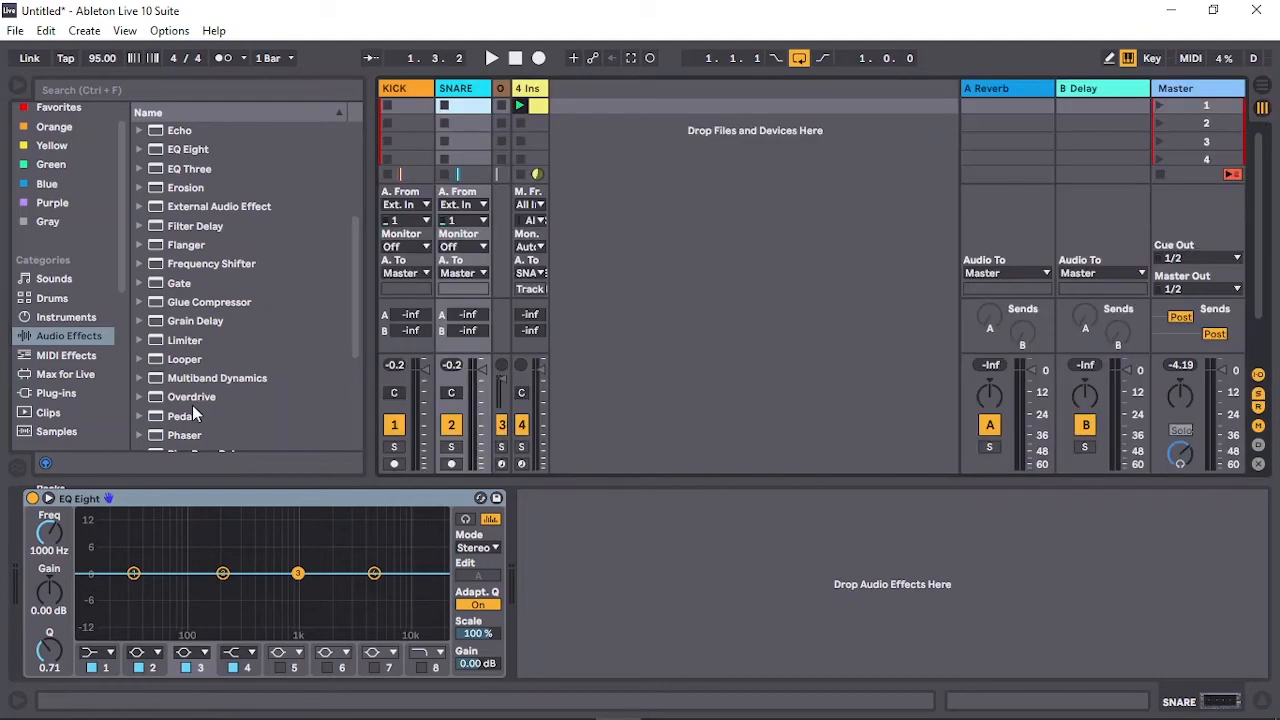
right_click(556, 94)
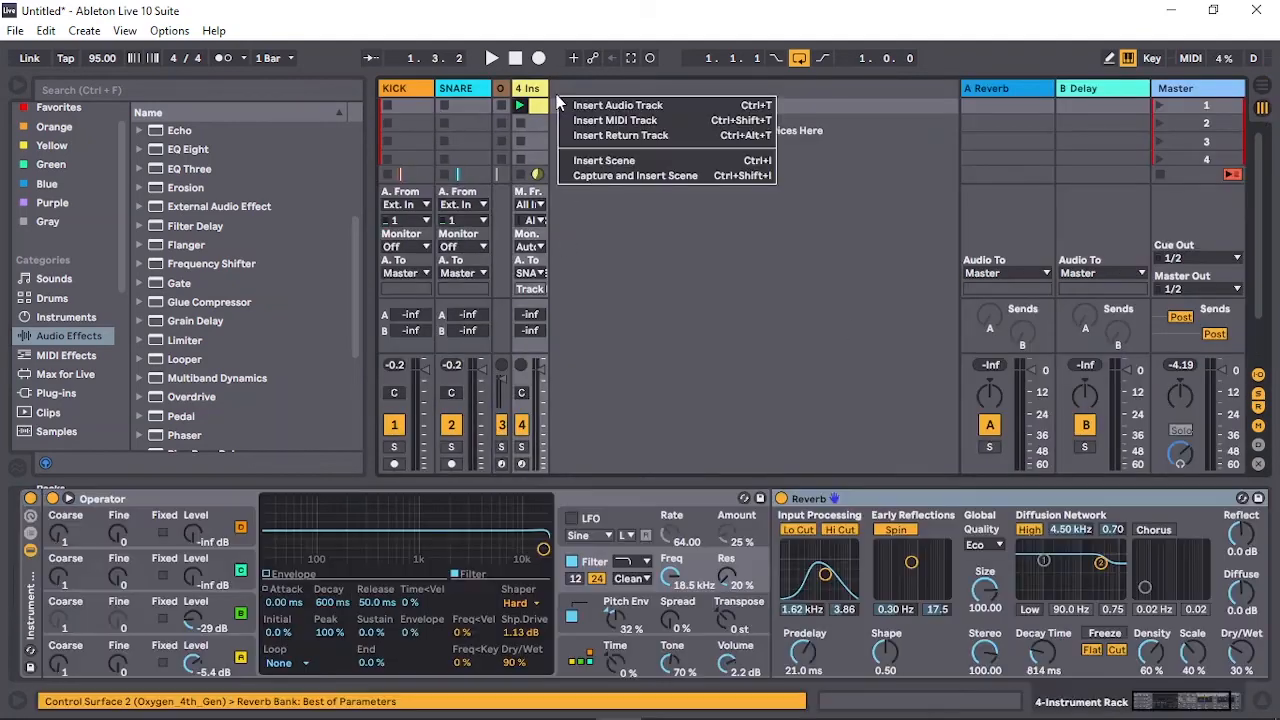
key("Escape")
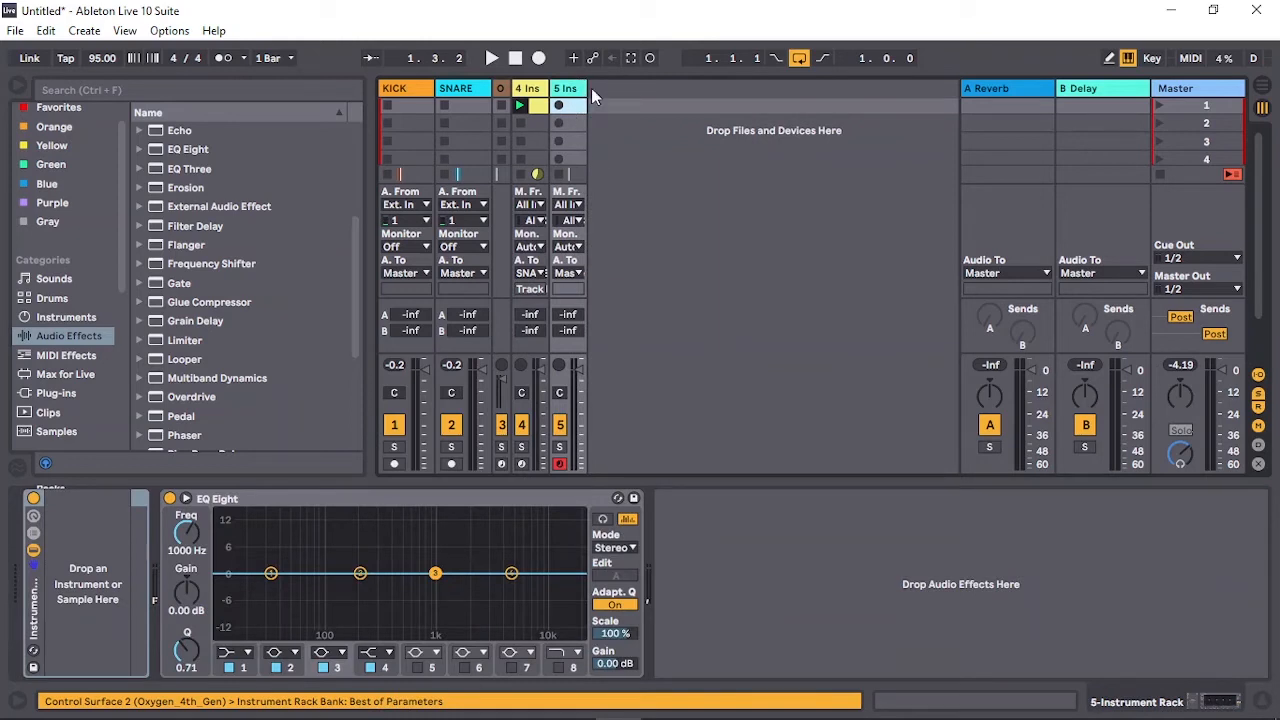
left_click_drag(588, 88, 682, 86)
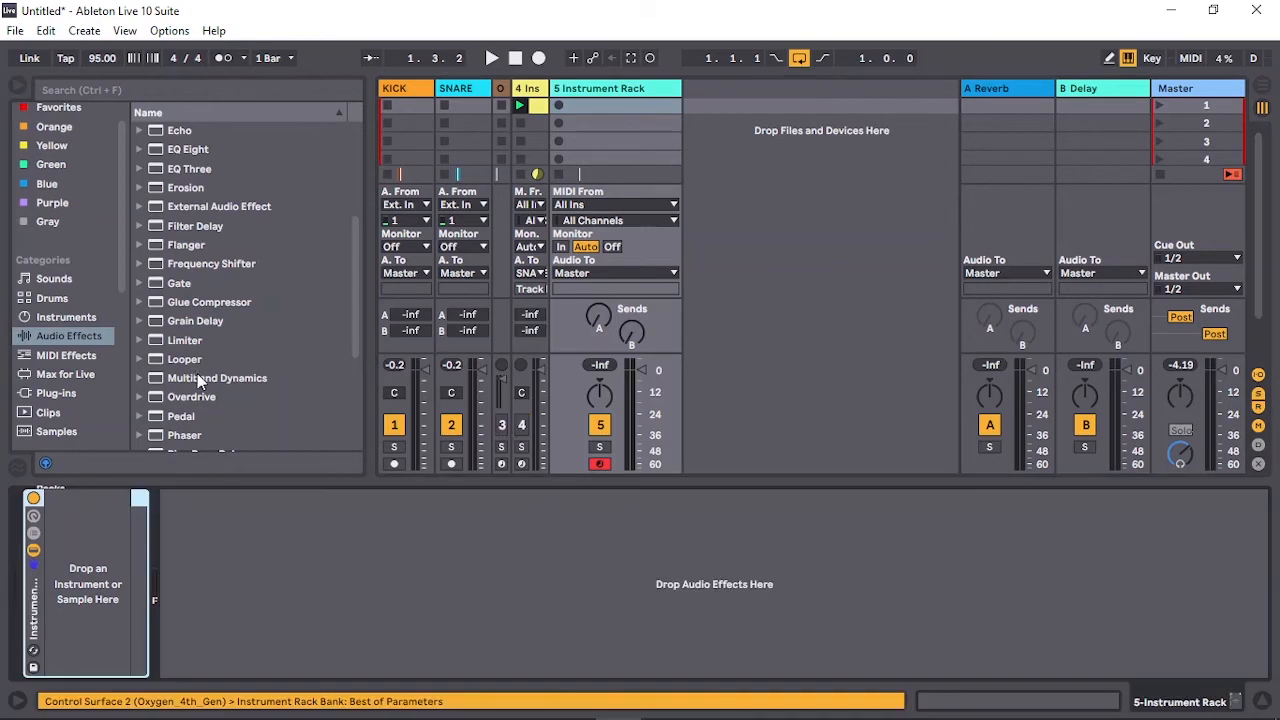
Step: Load an Operator instrument into the empty rack on the new fifth track
left_click(75, 355)
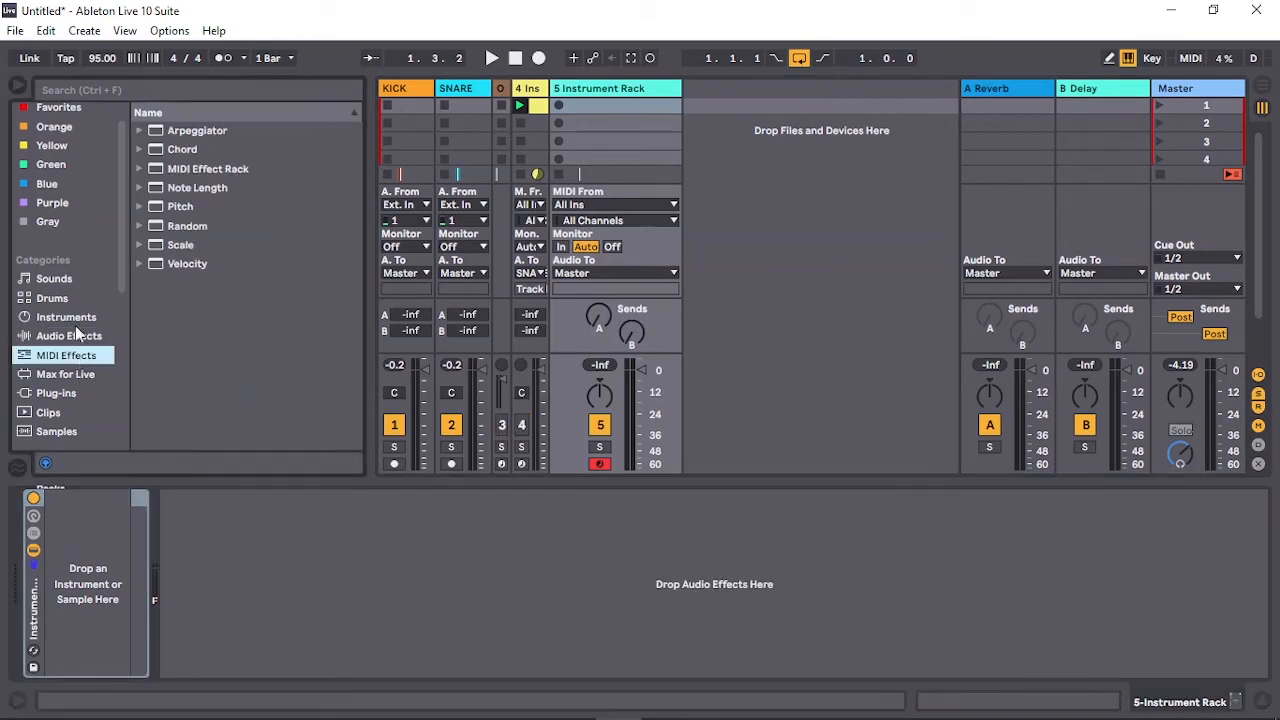
left_click(80, 317)
left_click(216, 266)
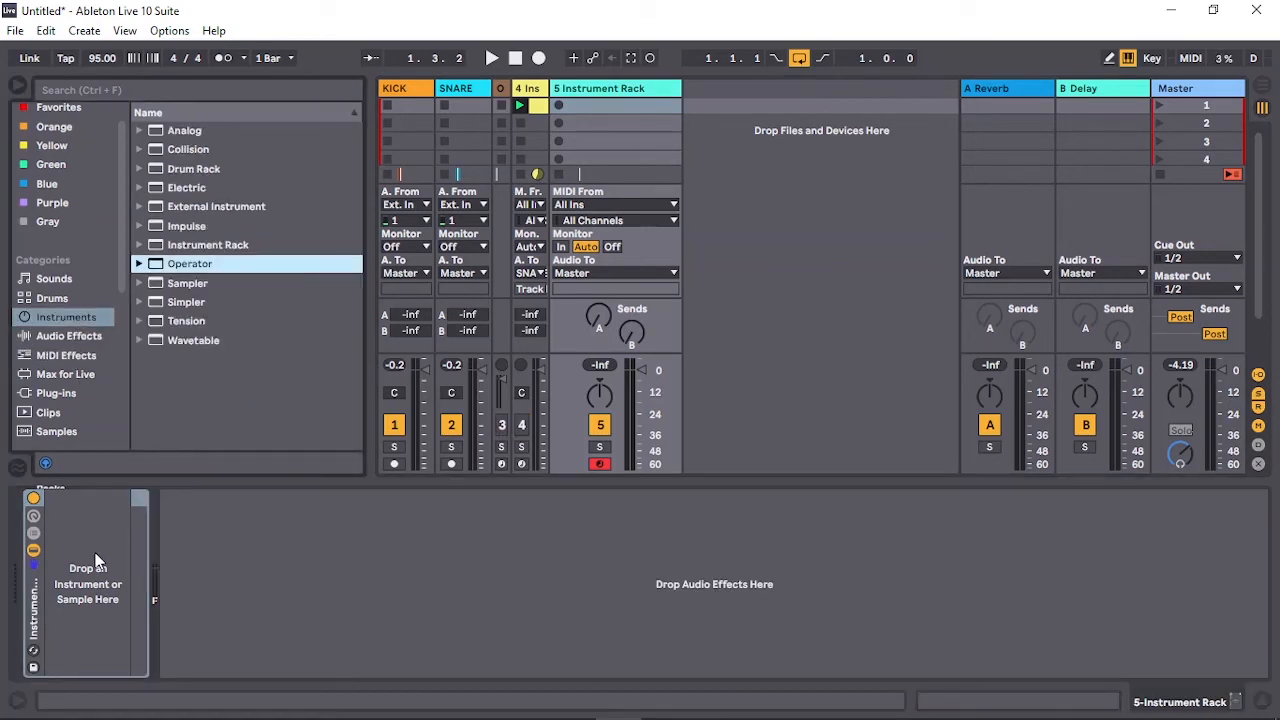
left_click_drag(147, 287, 96, 558)
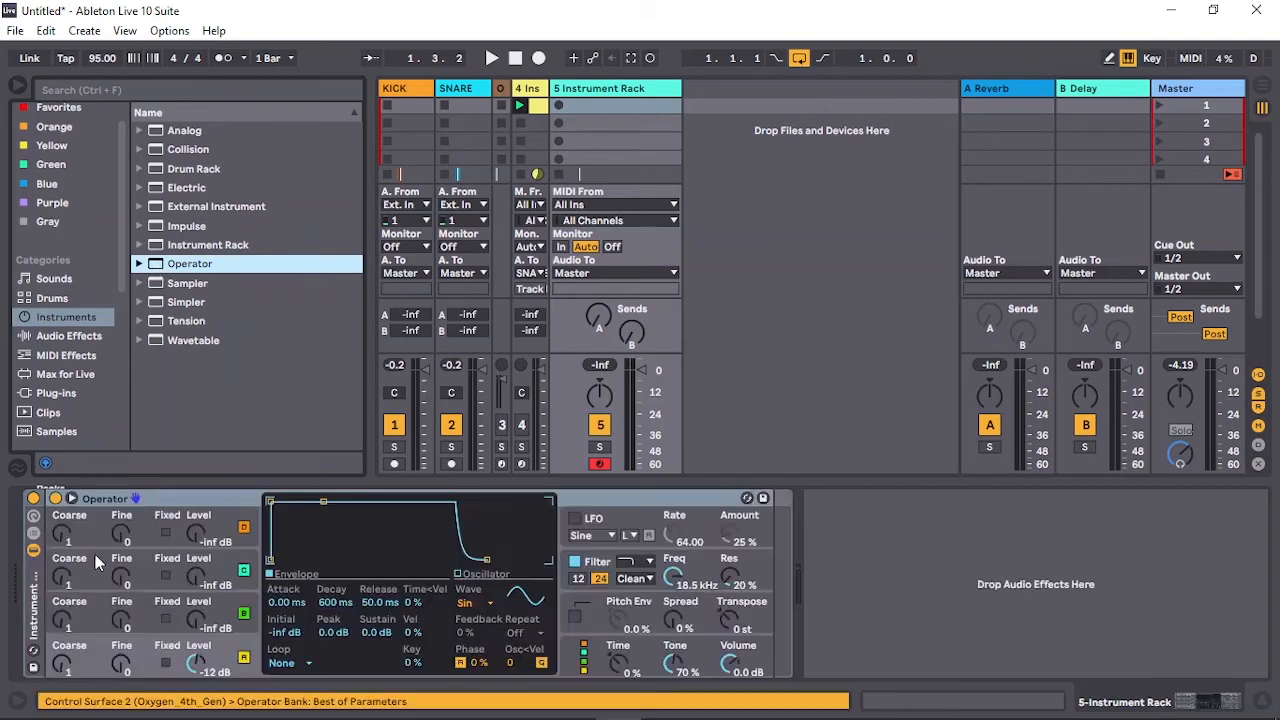
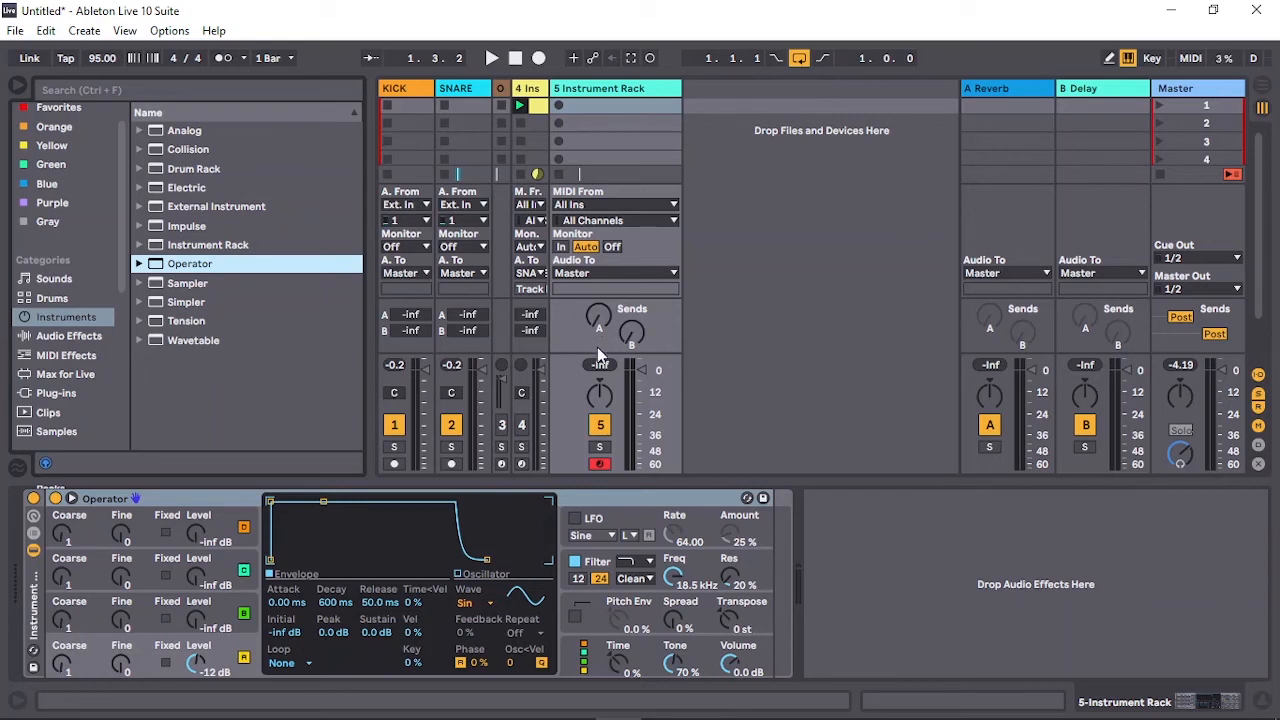
Step: Create a one-bar MIDI clip on track 5 with a 1/16 note on each beat, stepping from E2 through F2 to F#2
double_click(611, 104)
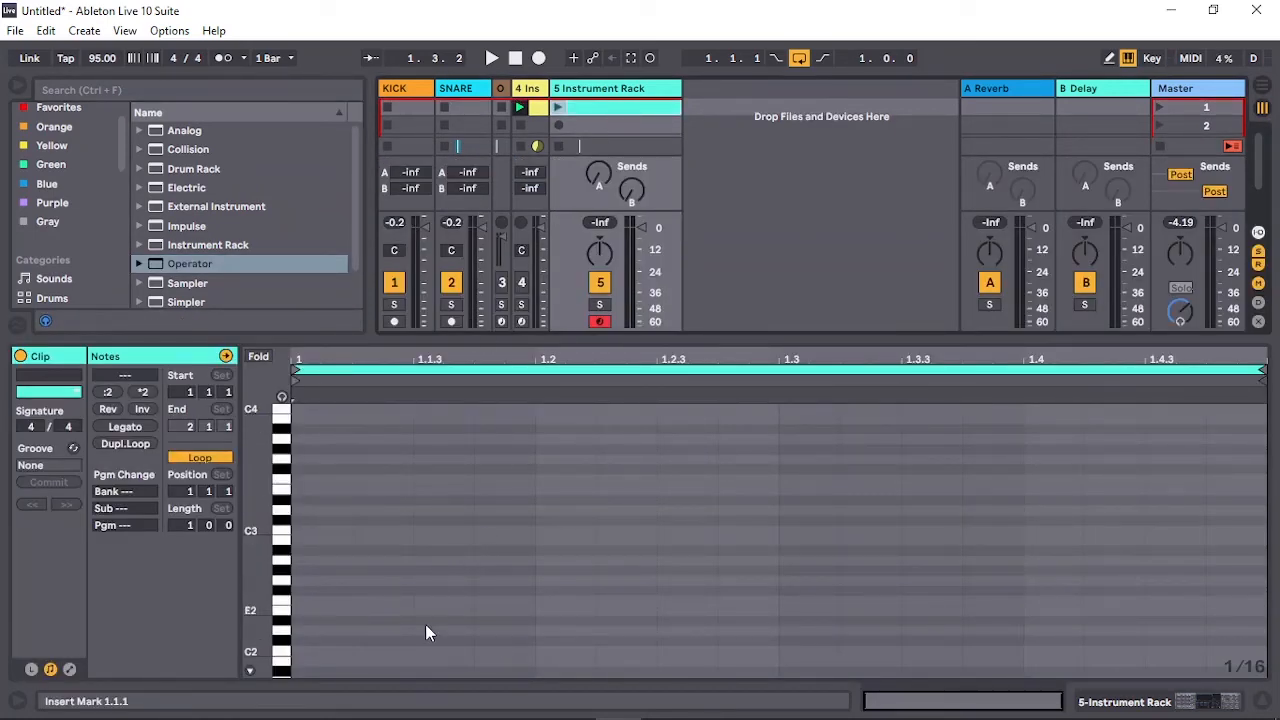
scroll(431, 630, "down", 2)
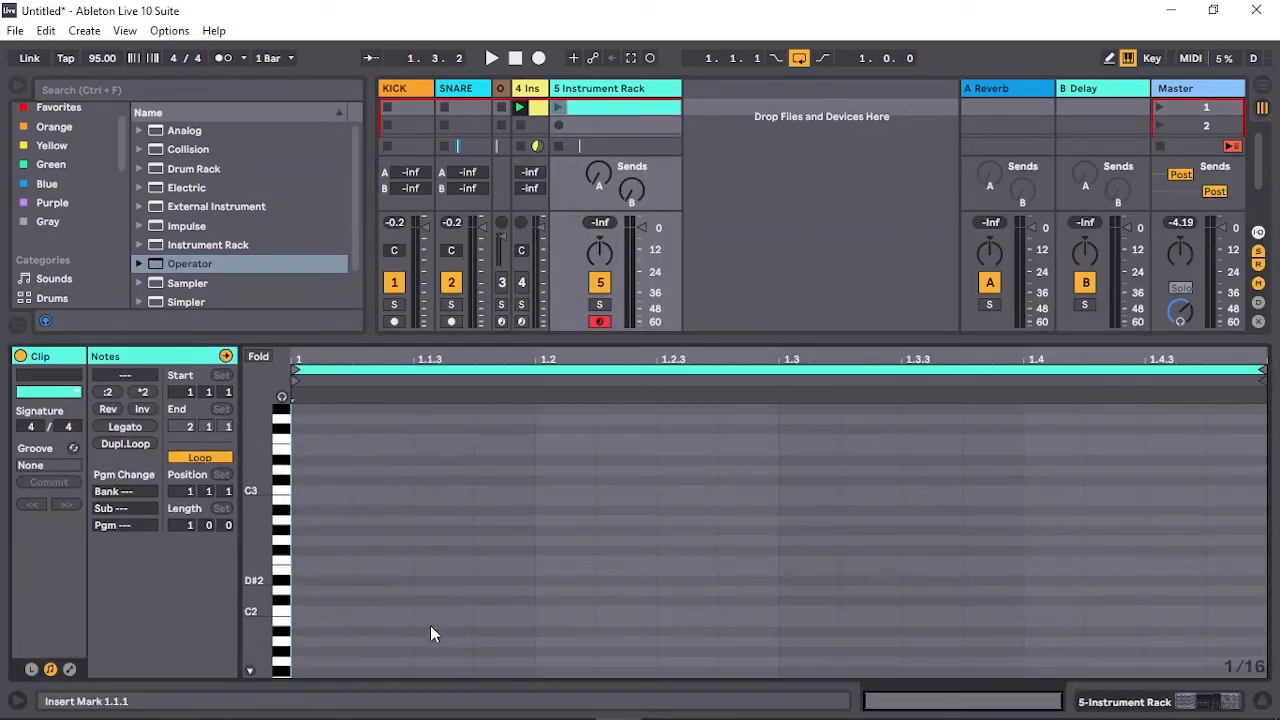
double_click(298, 571)
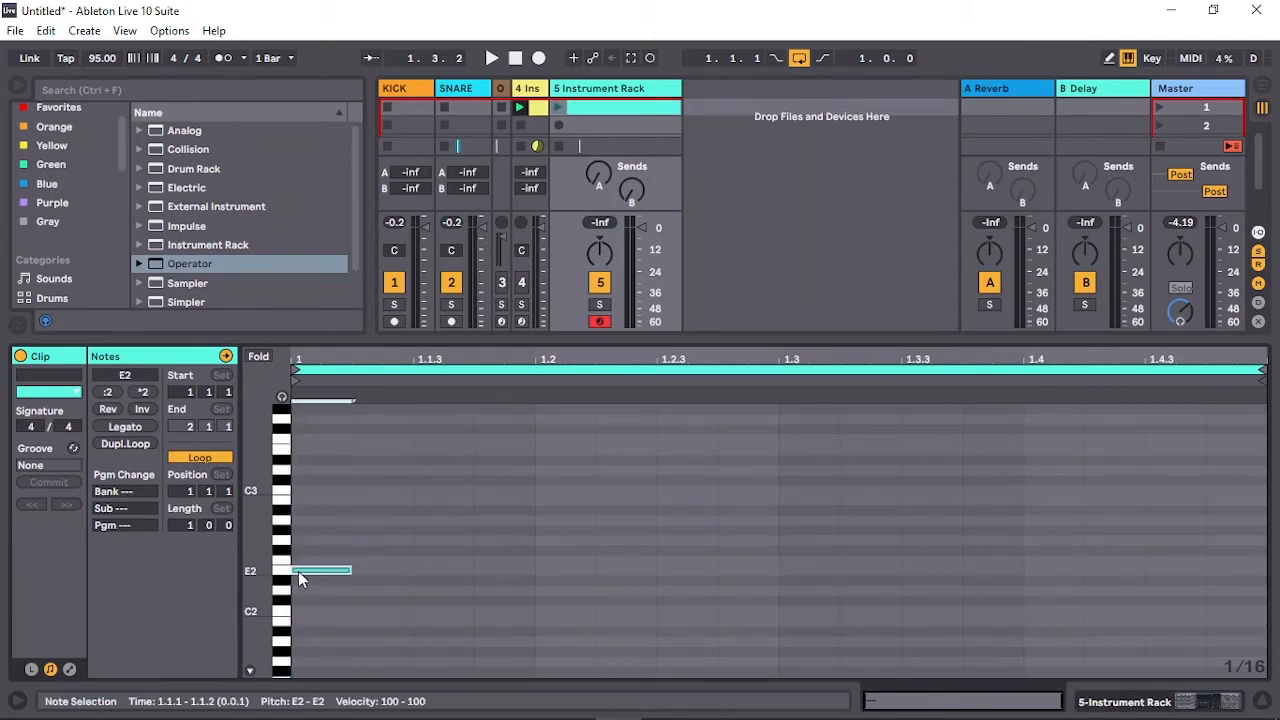
double_click(543, 563)
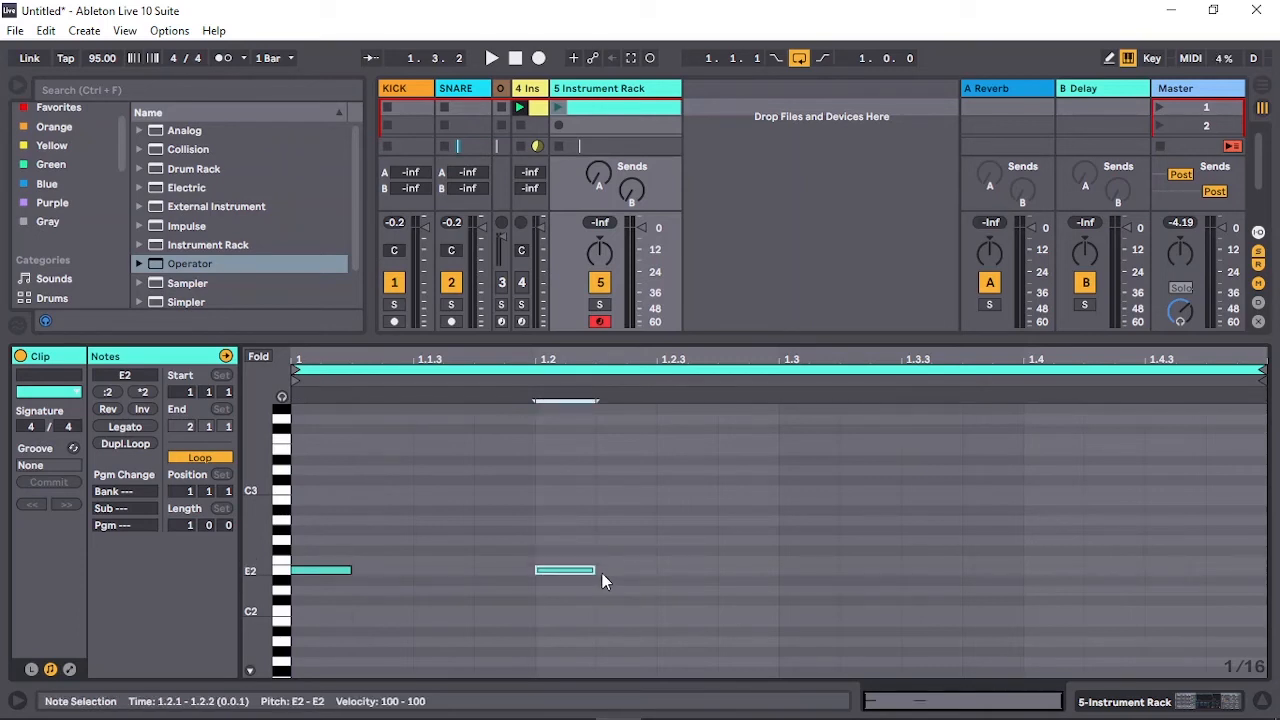
double_click(784, 560)
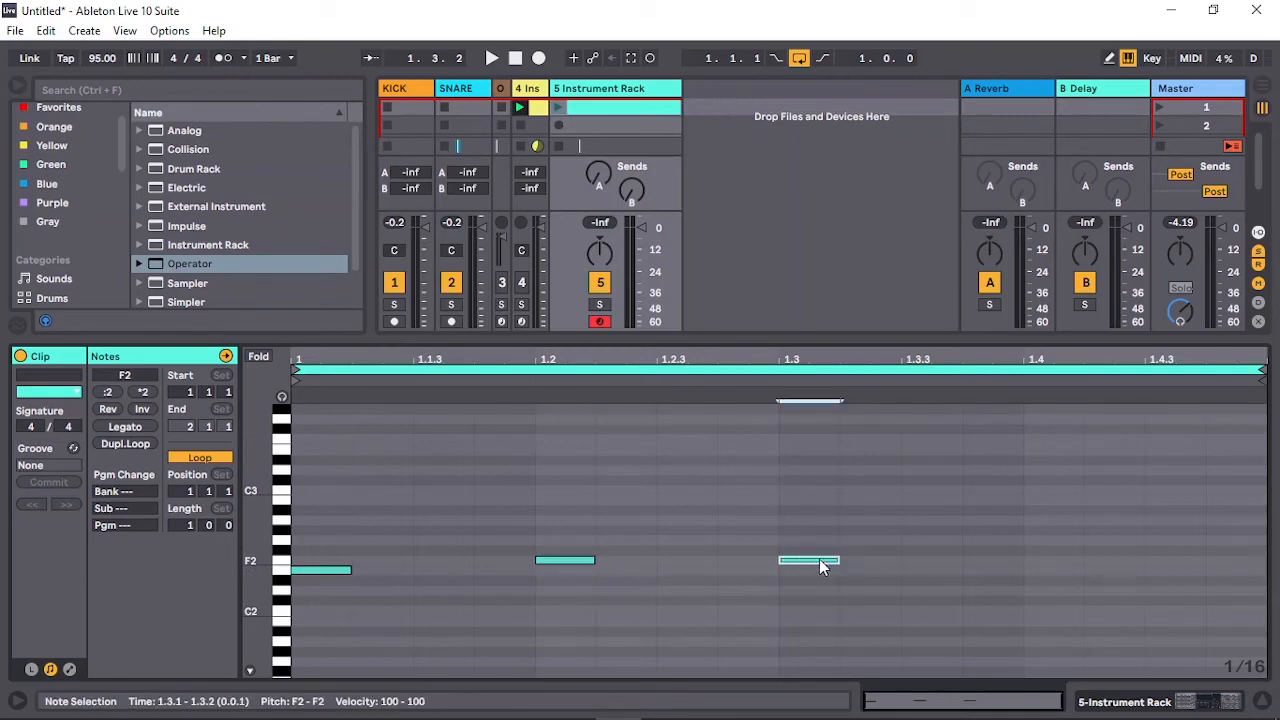
double_click(1030, 551)
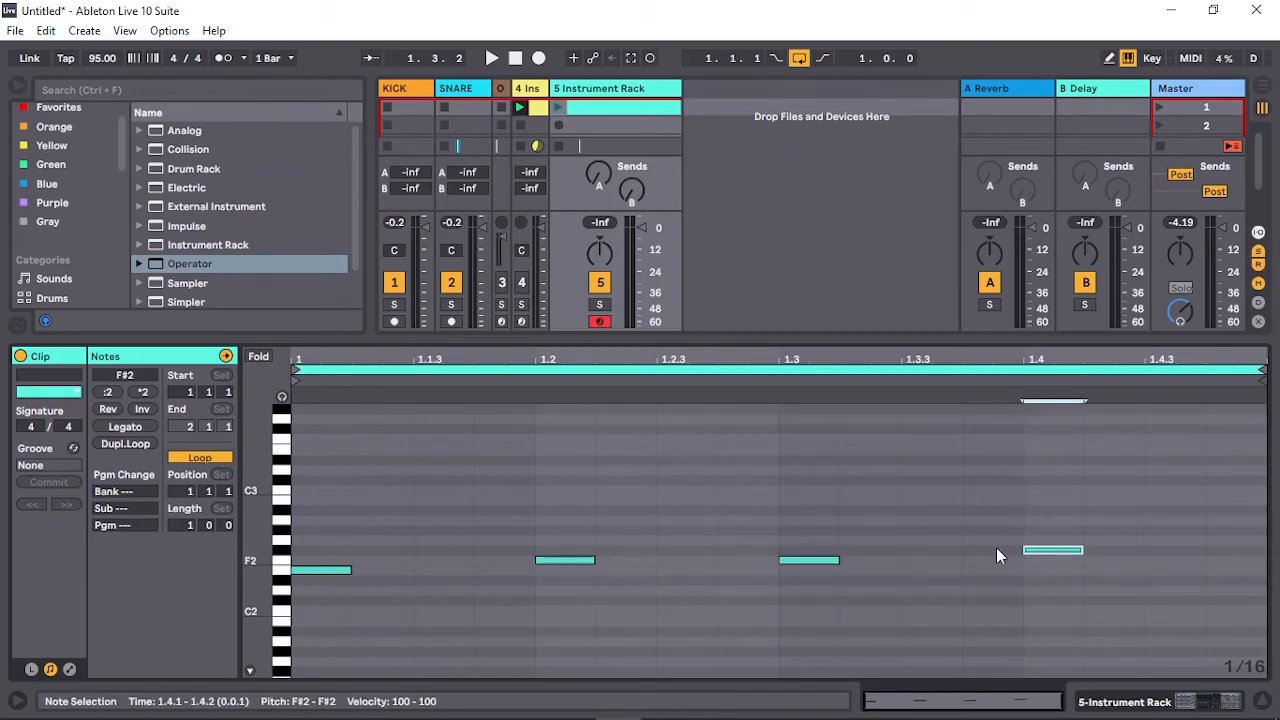
Step: Play the clip and transpose all four notes up 8 semitones, so they span C3 to D3
key("space")
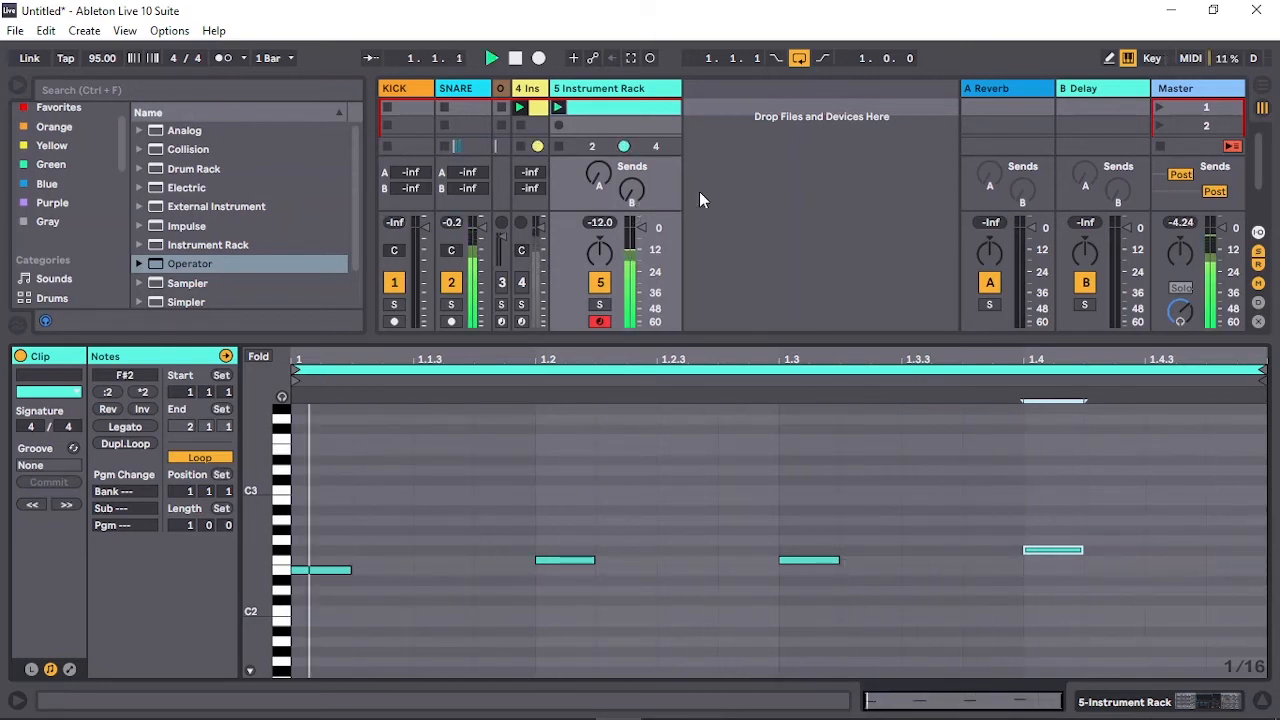
left_click(284, 572)
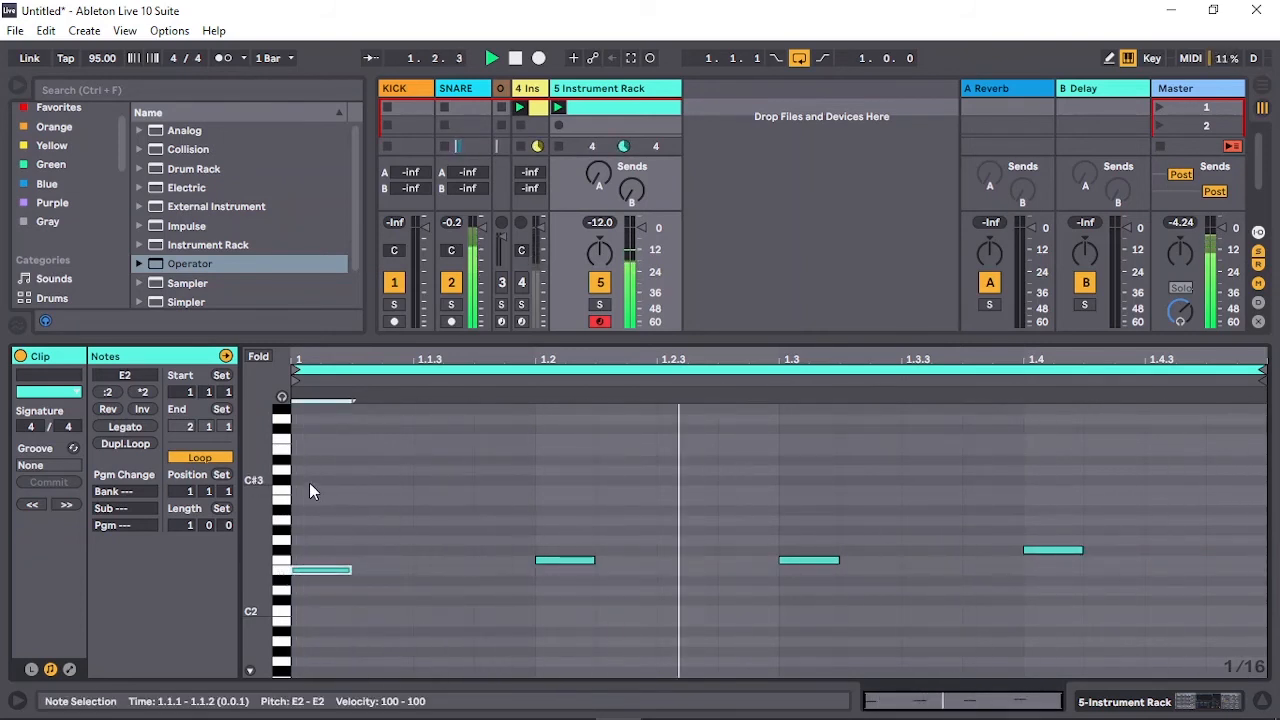
key("ctrl+a")
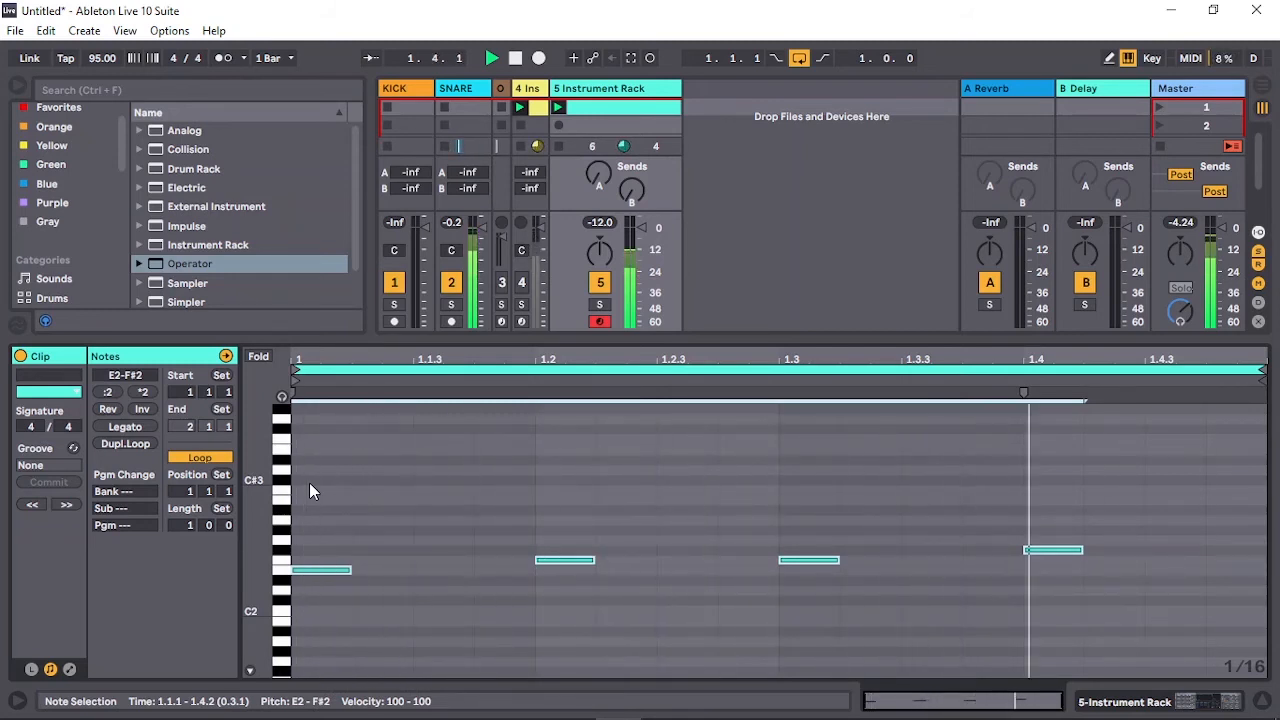
key("Up")
key("Up")
key("Up")
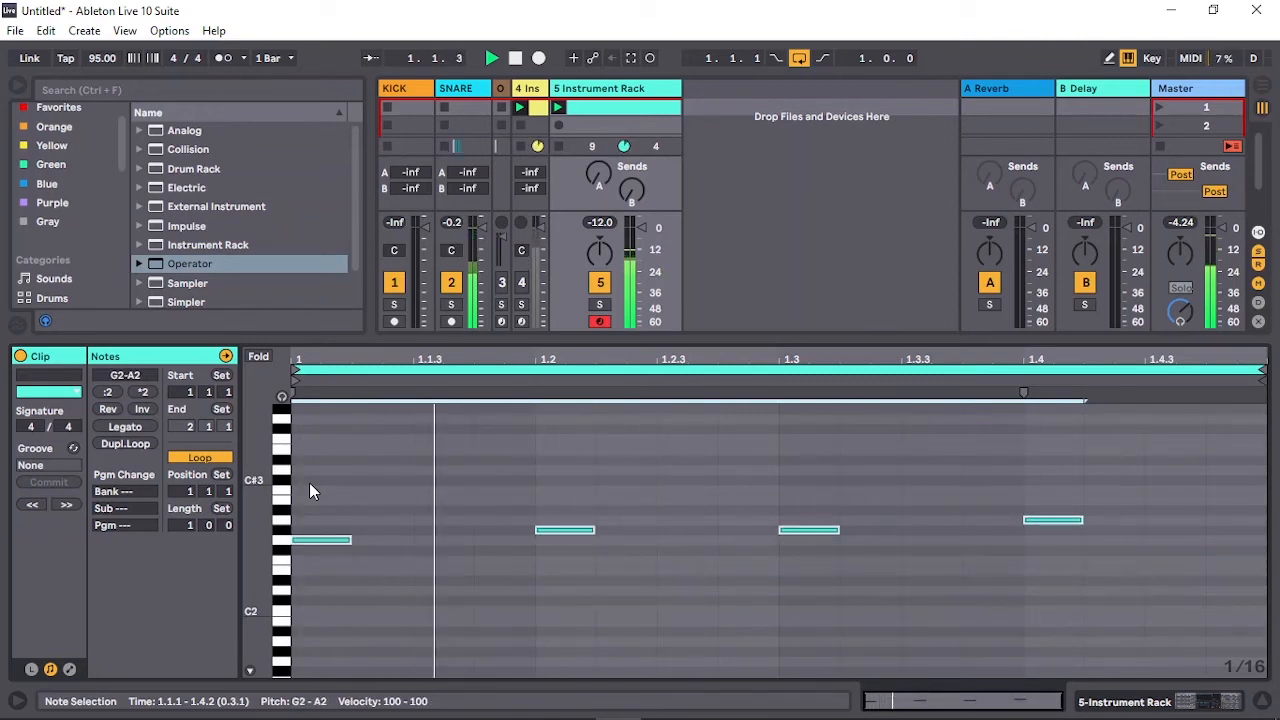
key("Up")
key("Up")
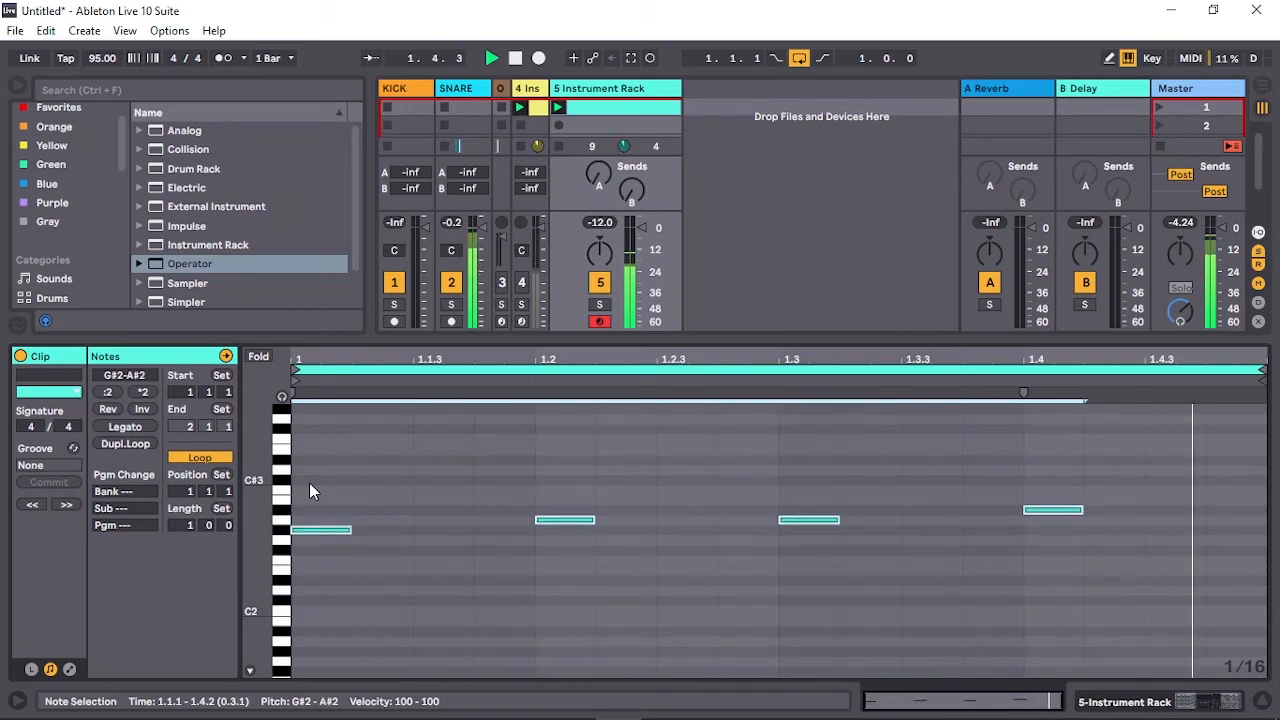
key("Up")
key("Up")
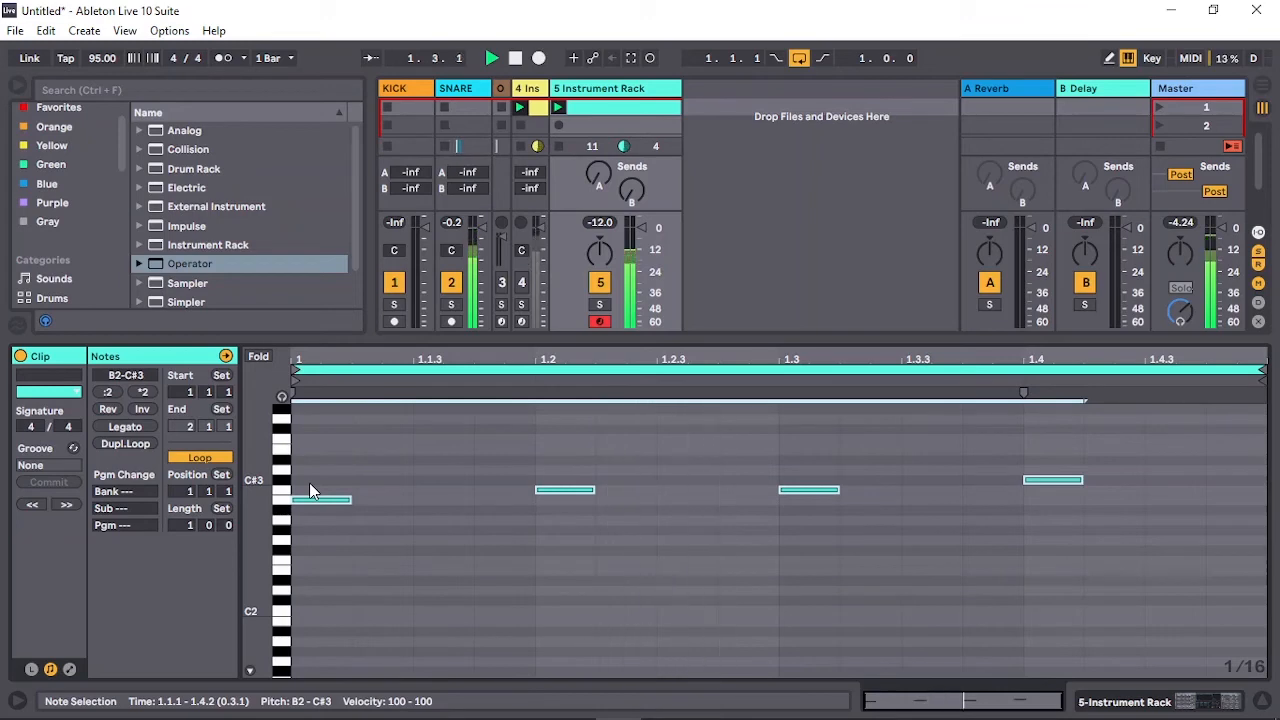
key("Up")
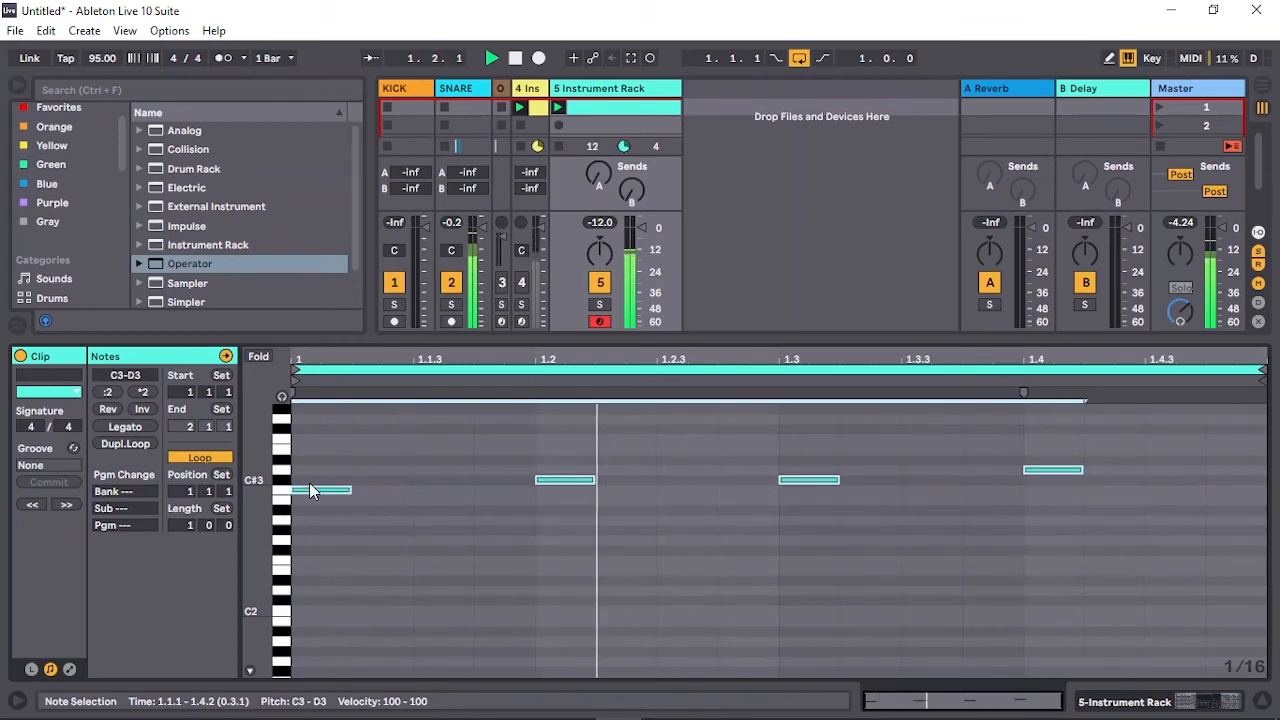
Step: Shape Operator's oscillator A envelope with decay 40.7 ms, sustain -inf dB and release 1.00 ms, and set its level to -5.4 dB
double_click(632, 88)
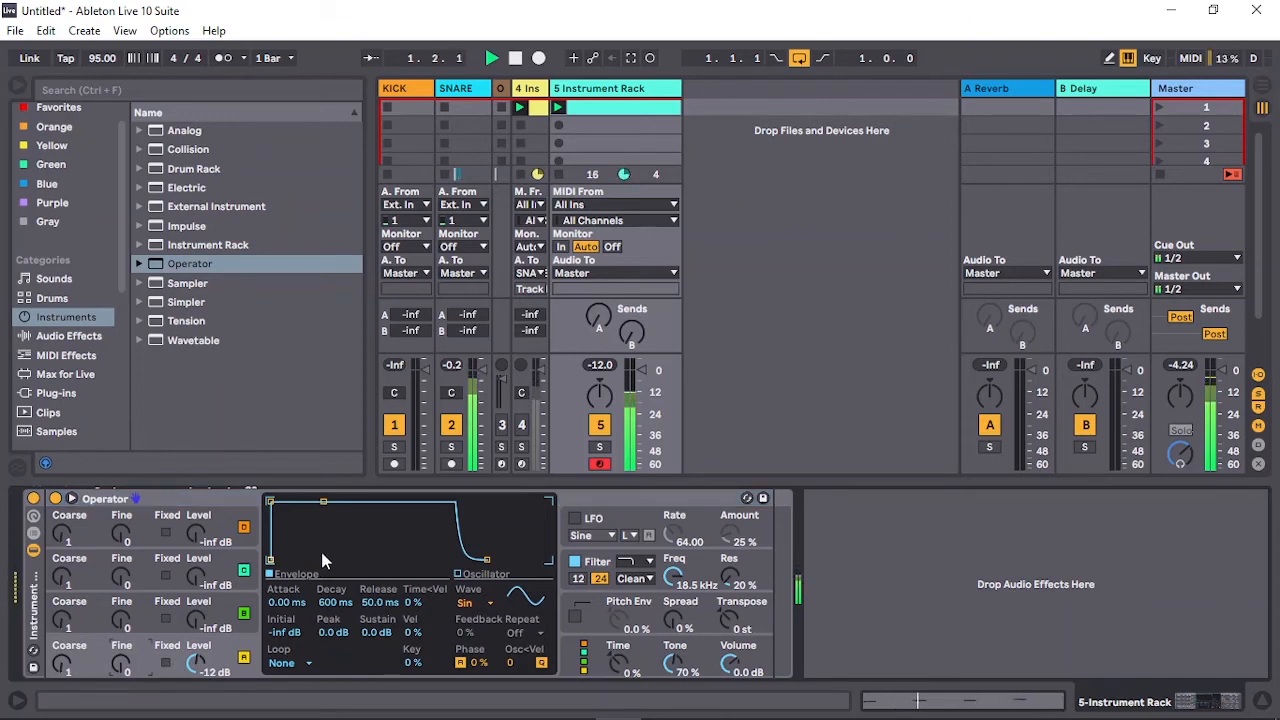
left_click_drag(486, 559, 301, 560)
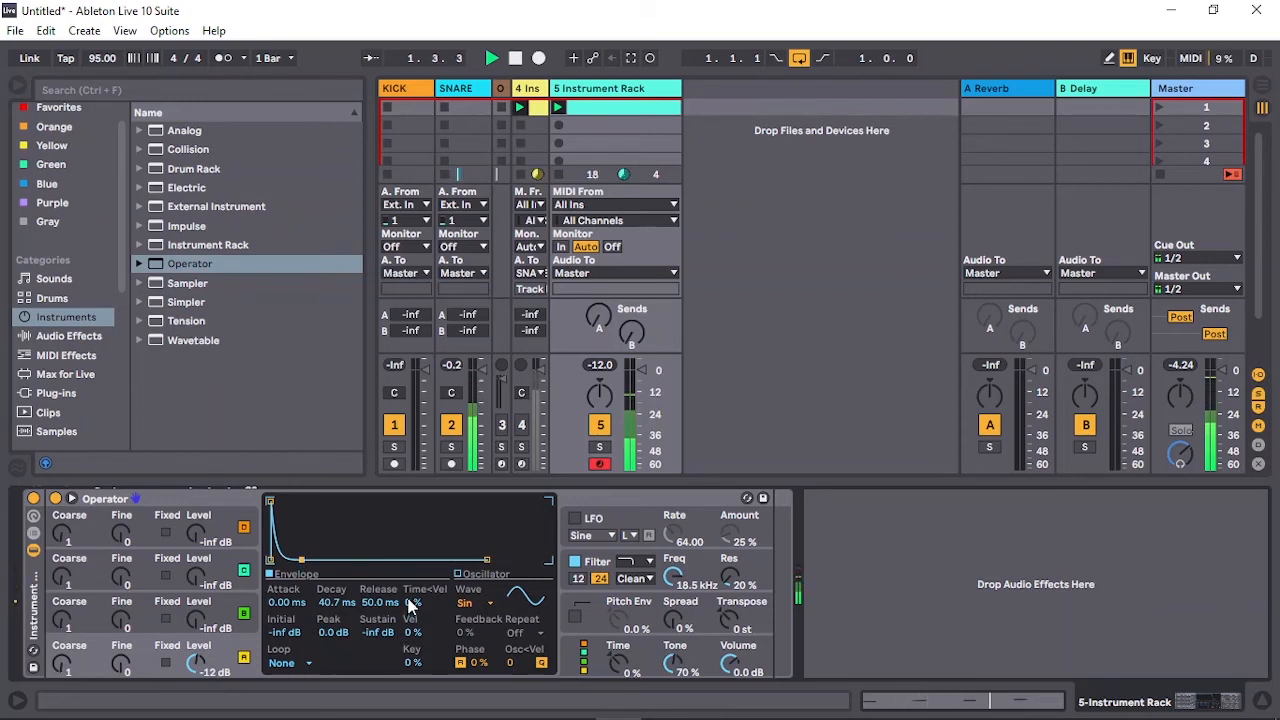
left_click_drag(380, 602, 380, 650)
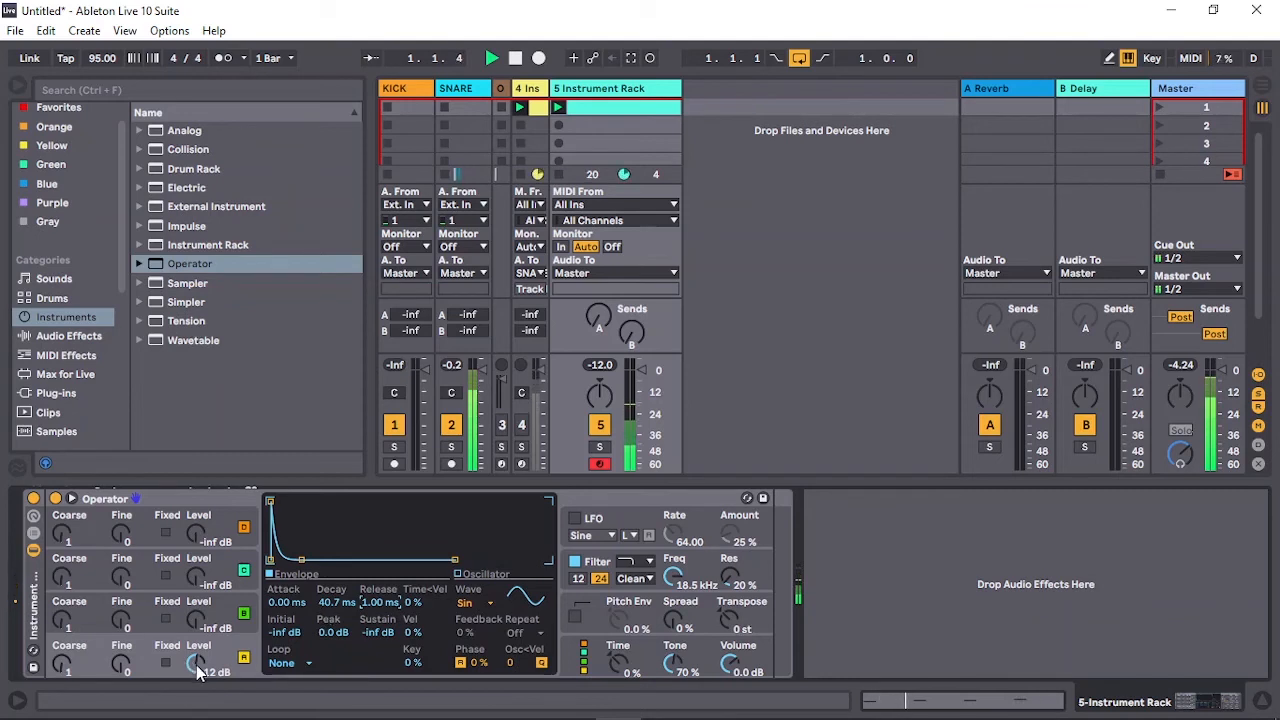
left_click_drag(198, 673, 198, 650)
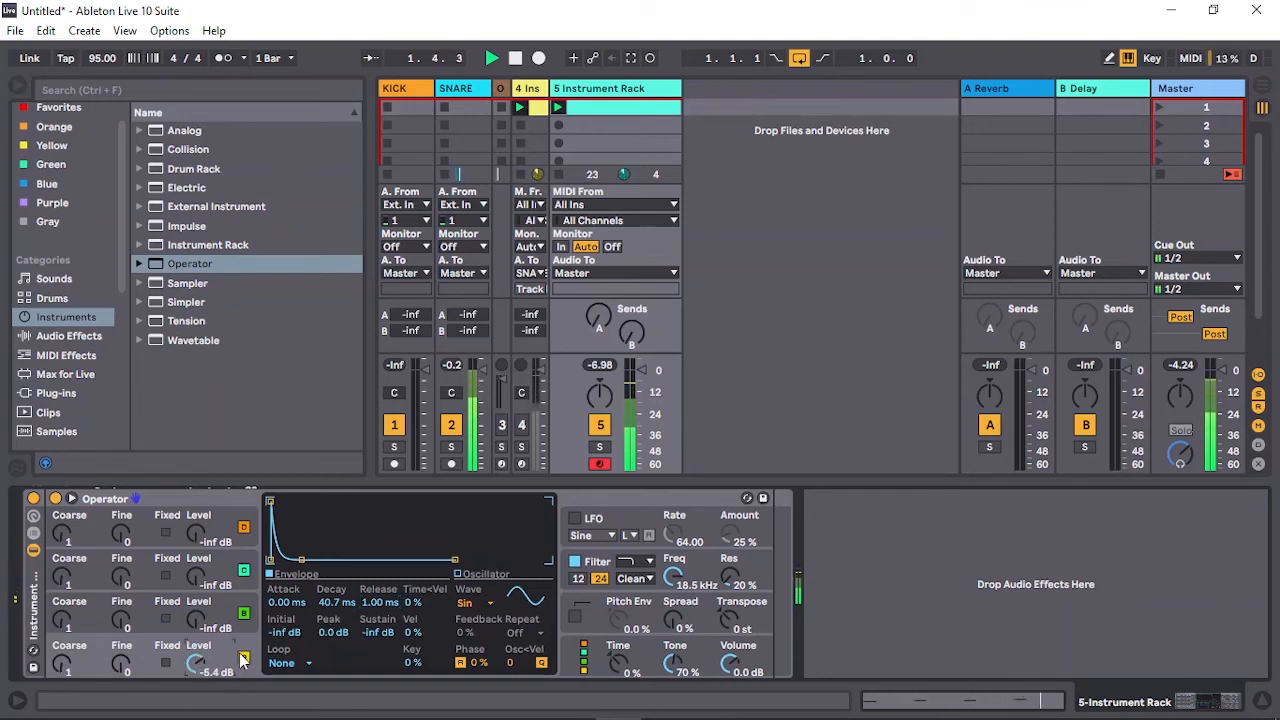
Step: Try oscillator A's Fixed mode, leave it off, and set the oscillator's coarse tuning to 12 and fine tuning to 193
left_click(140, 622)
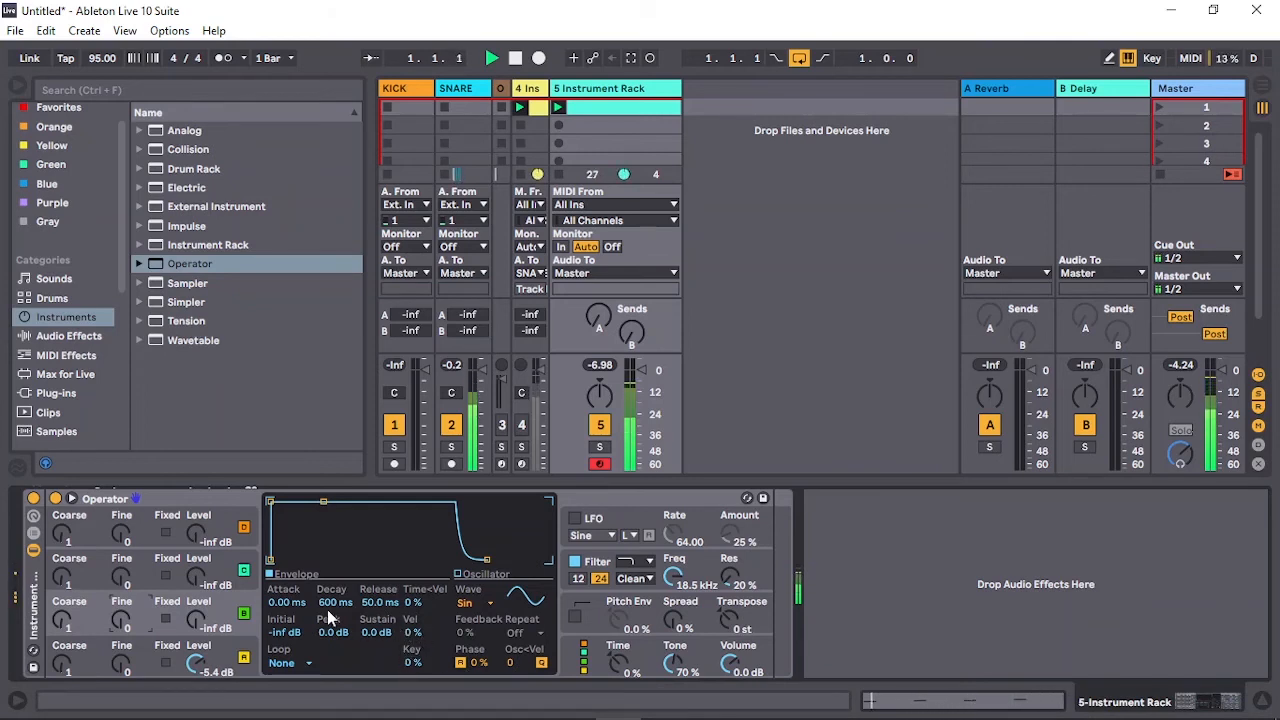
left_click(166, 664)
left_click(166, 664)
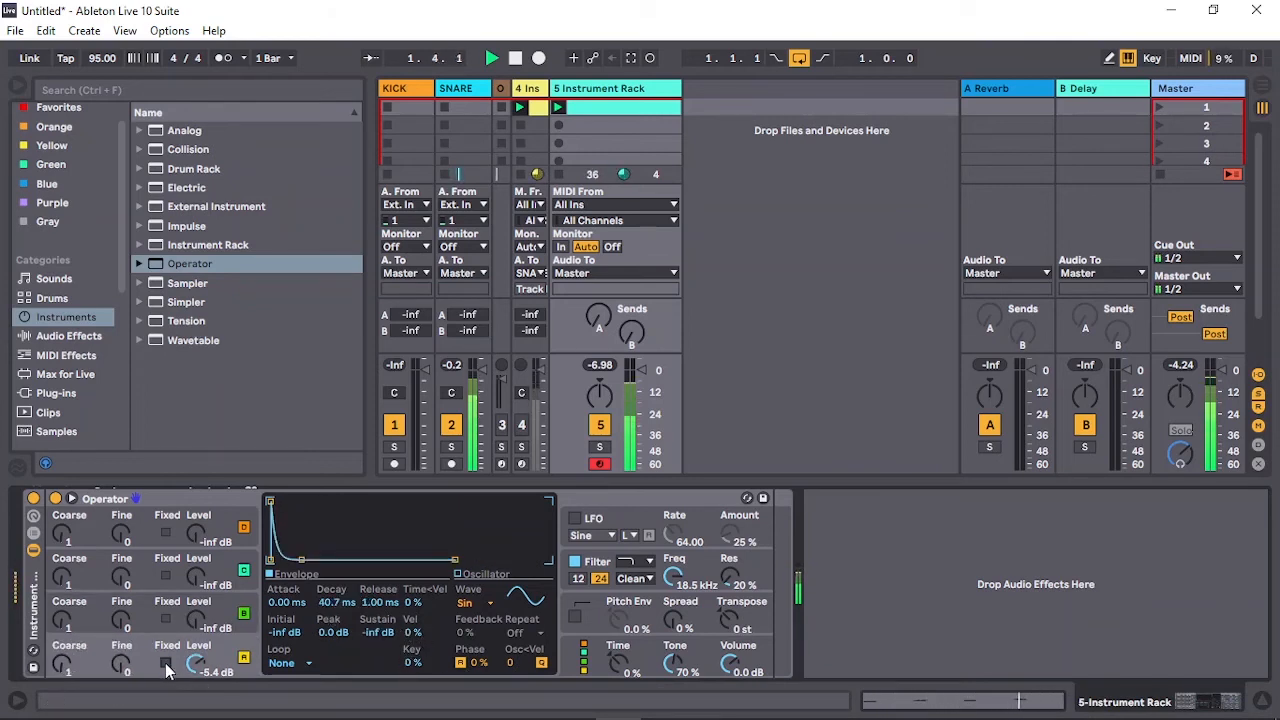
left_click_drag(62, 666, 62, 630)
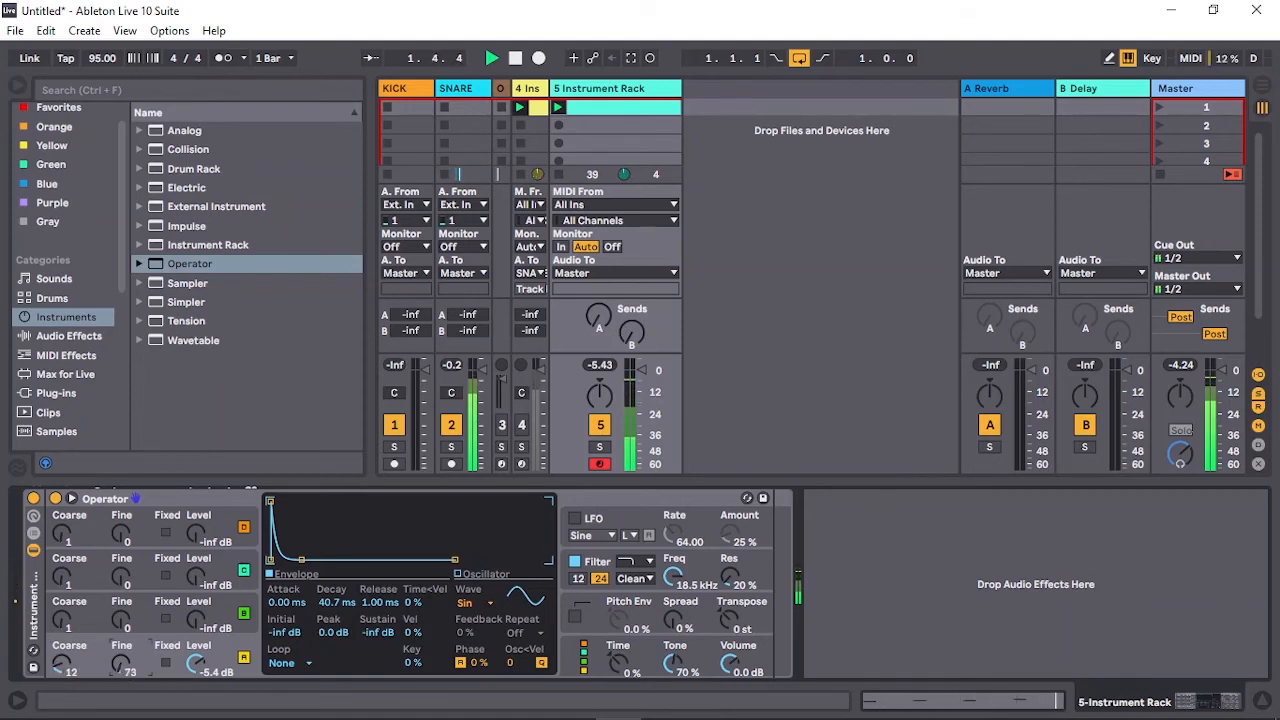
left_click_drag(121, 663, 150, 662)
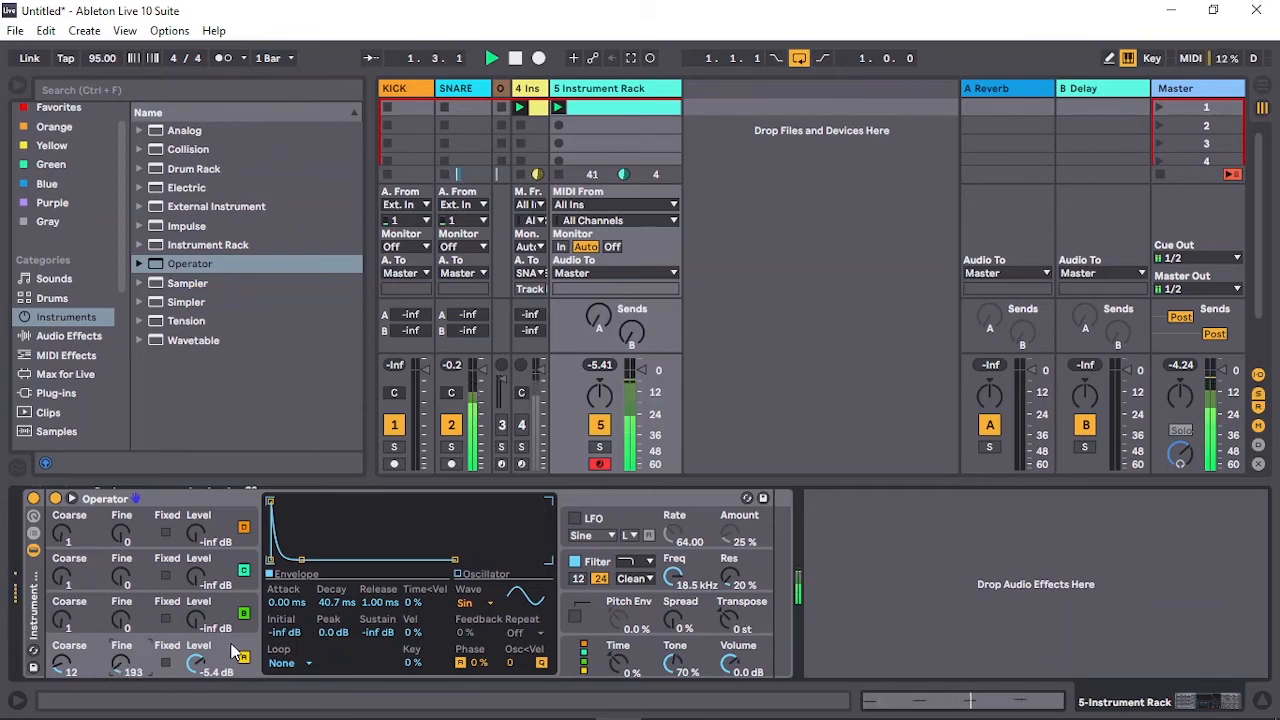
Step: Set oscillator A's coarse tuning to 9, and shape oscillator B's envelope with decay 120 ms, sustain -inf dB and release 1.00 ms
left_click_drag(62, 663, 62, 676)
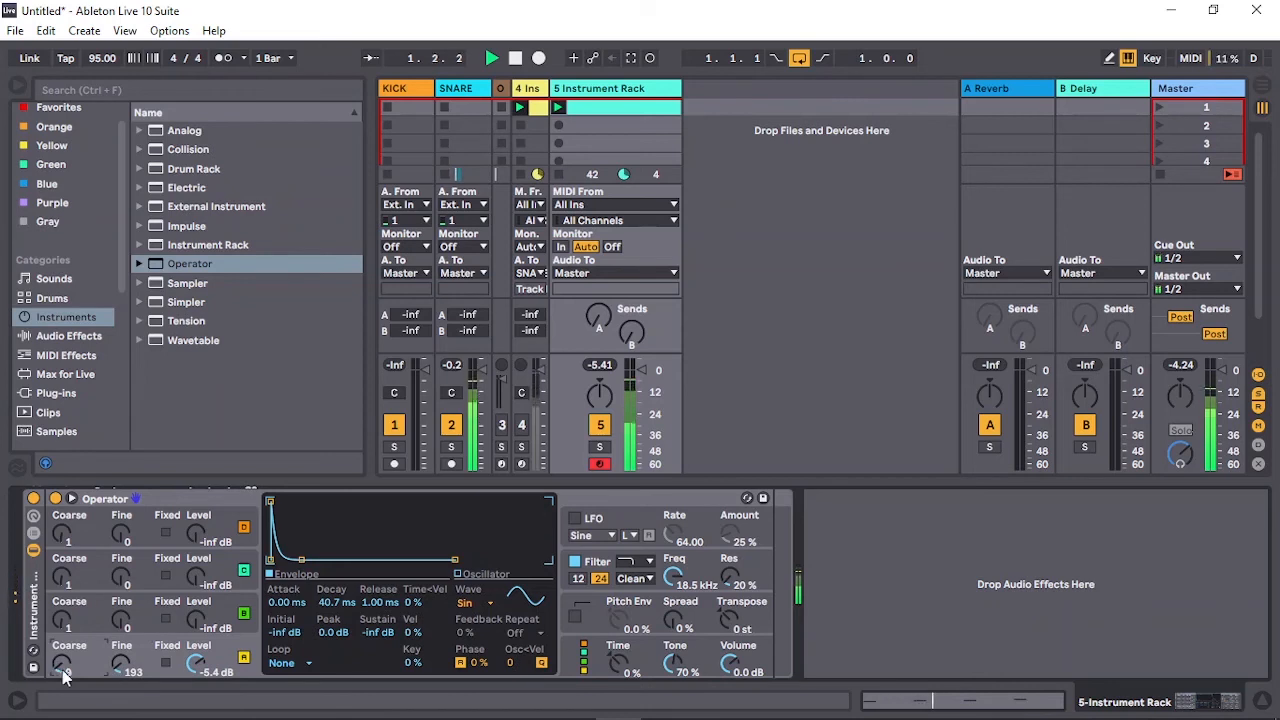
left_click(141, 620)
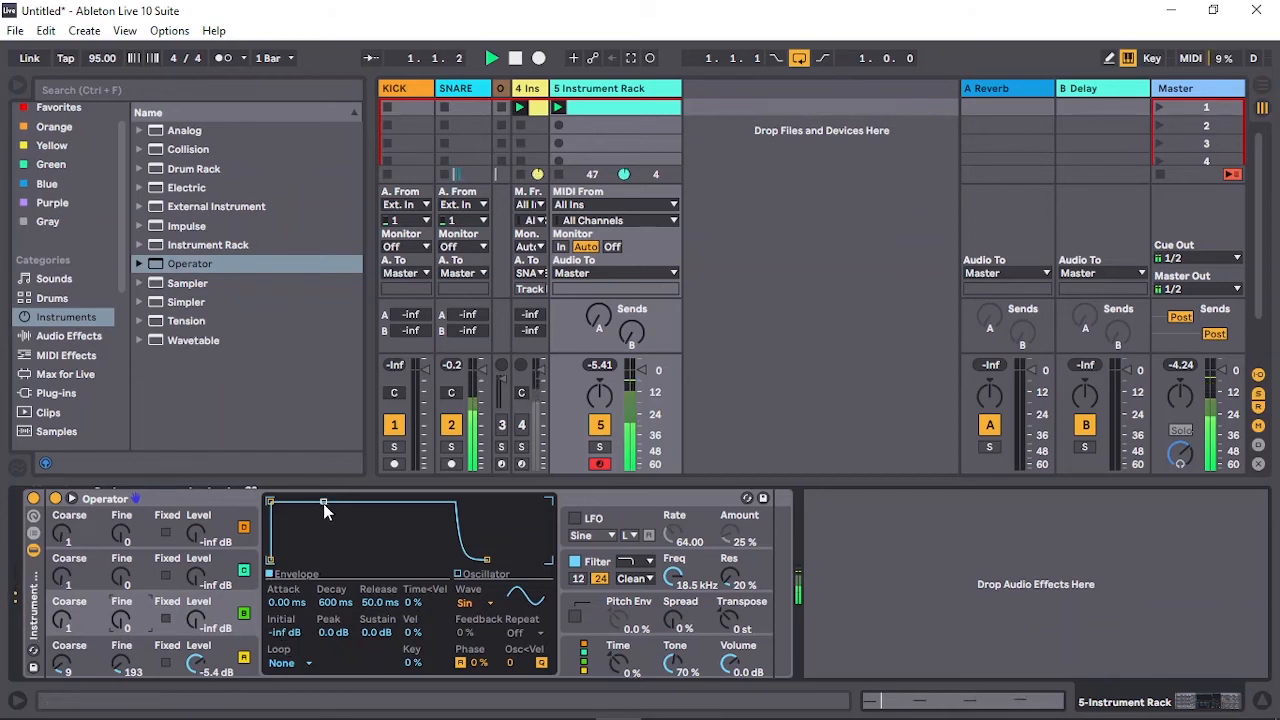
left_click_drag(323, 502, 311, 560)
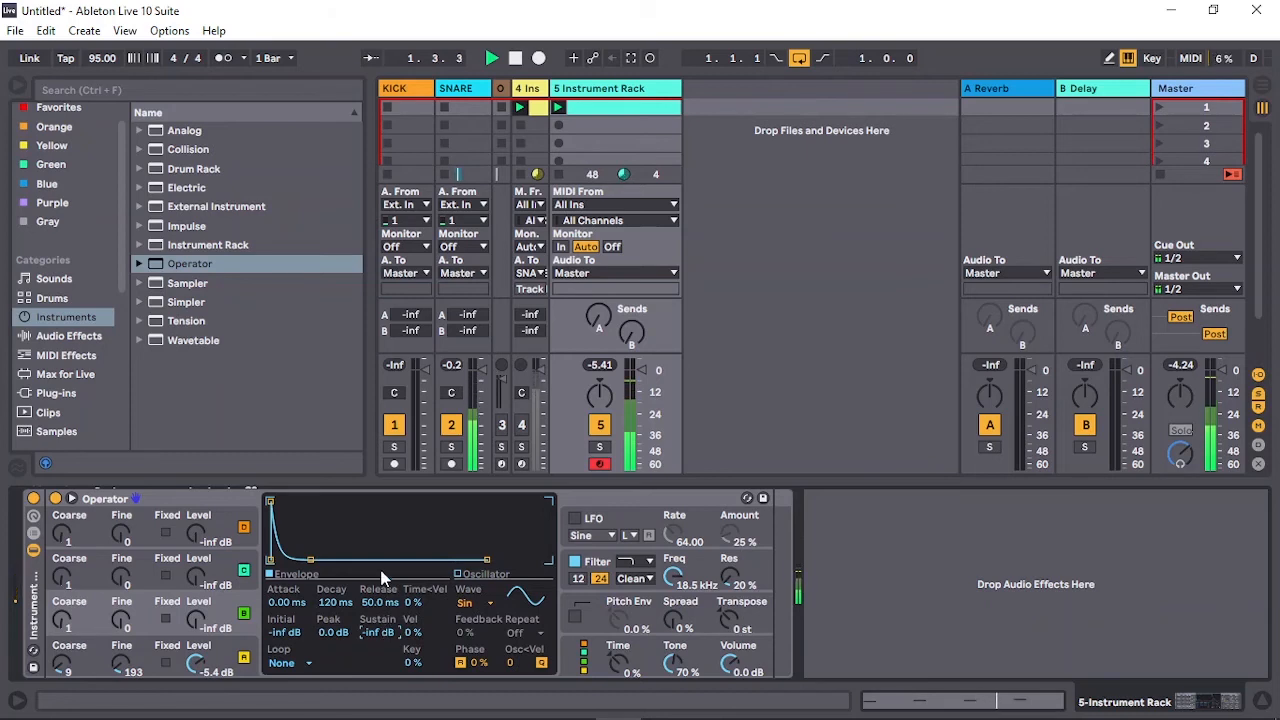
left_click_drag(380, 602, 380, 660)
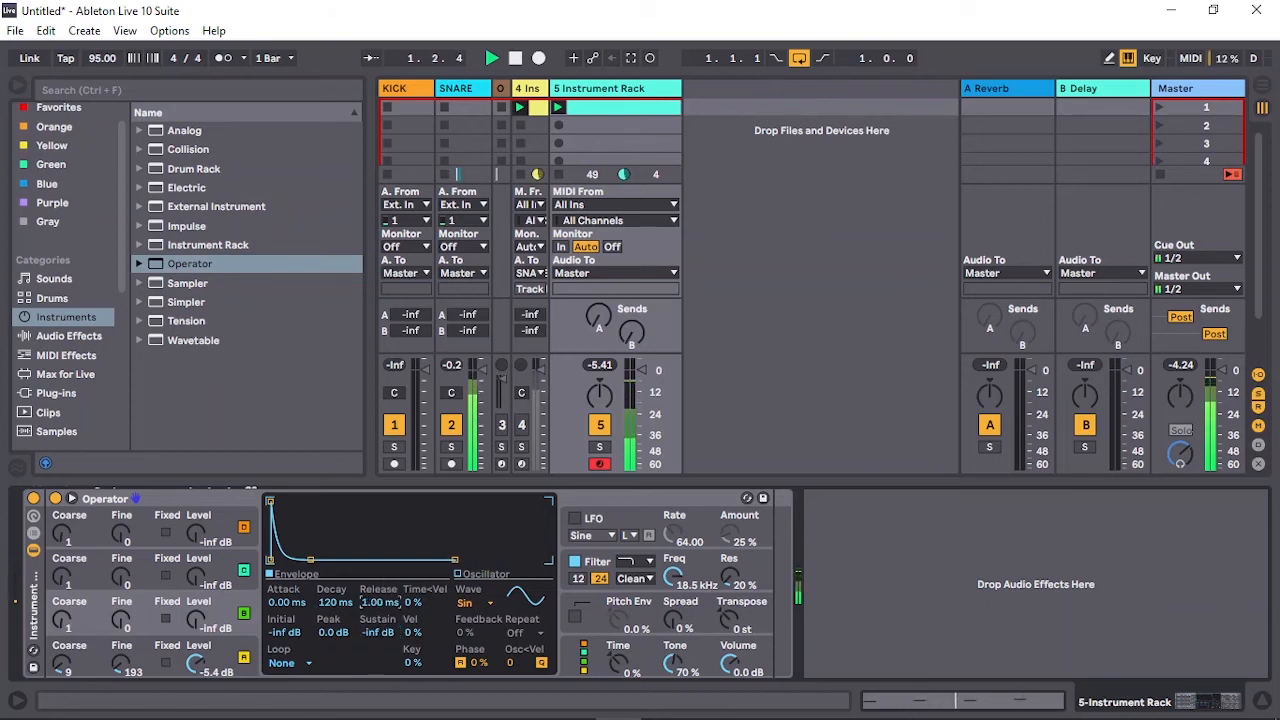
Step: Set oscillator B's level to -11 dB, coarse tuning to 22, fine tuning to 698 and envelope decay to 28.6 ms
left_click_drag(203, 632, 203, 624)
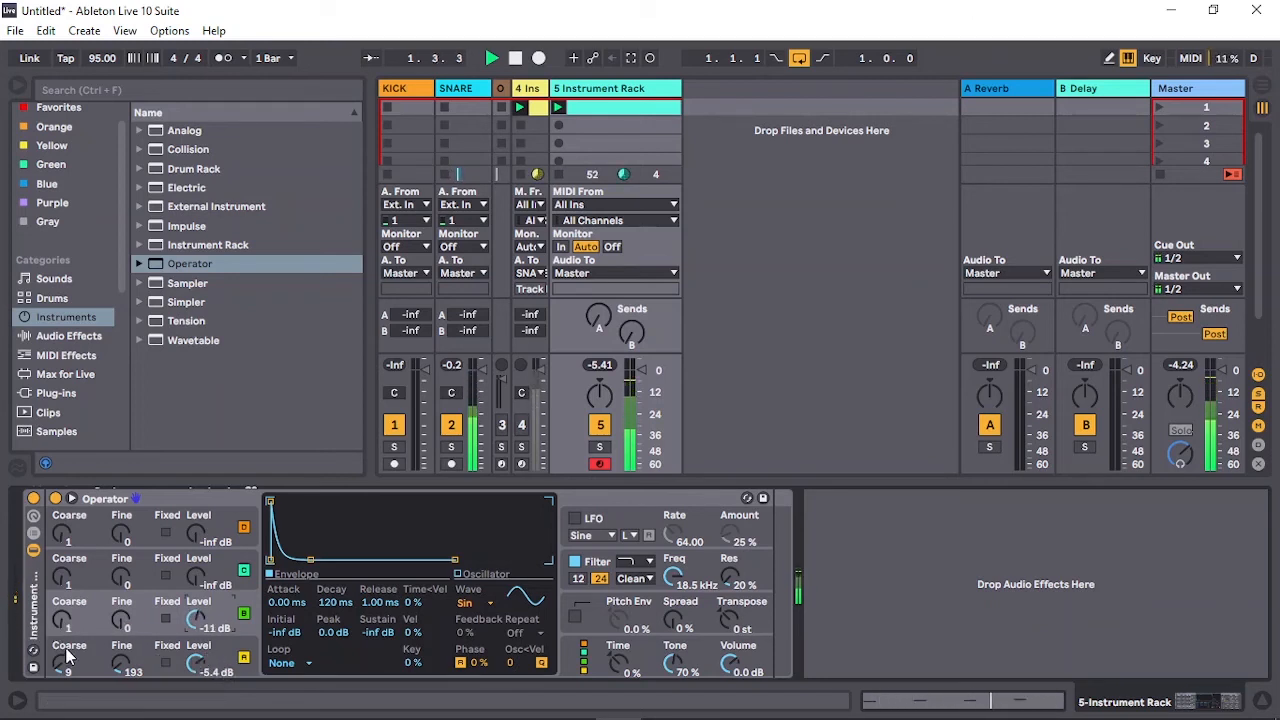
left_click_drag(65, 628, 124, 580)
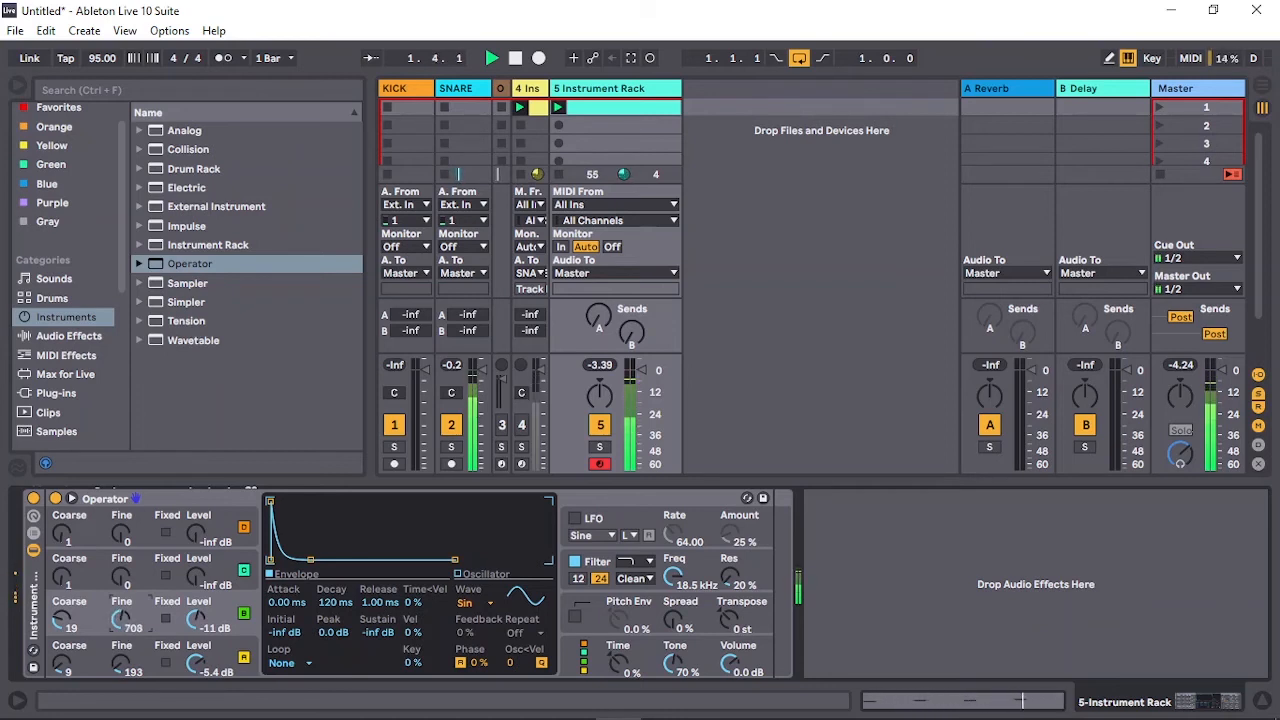
left_click_drag(124, 580, 124, 584)
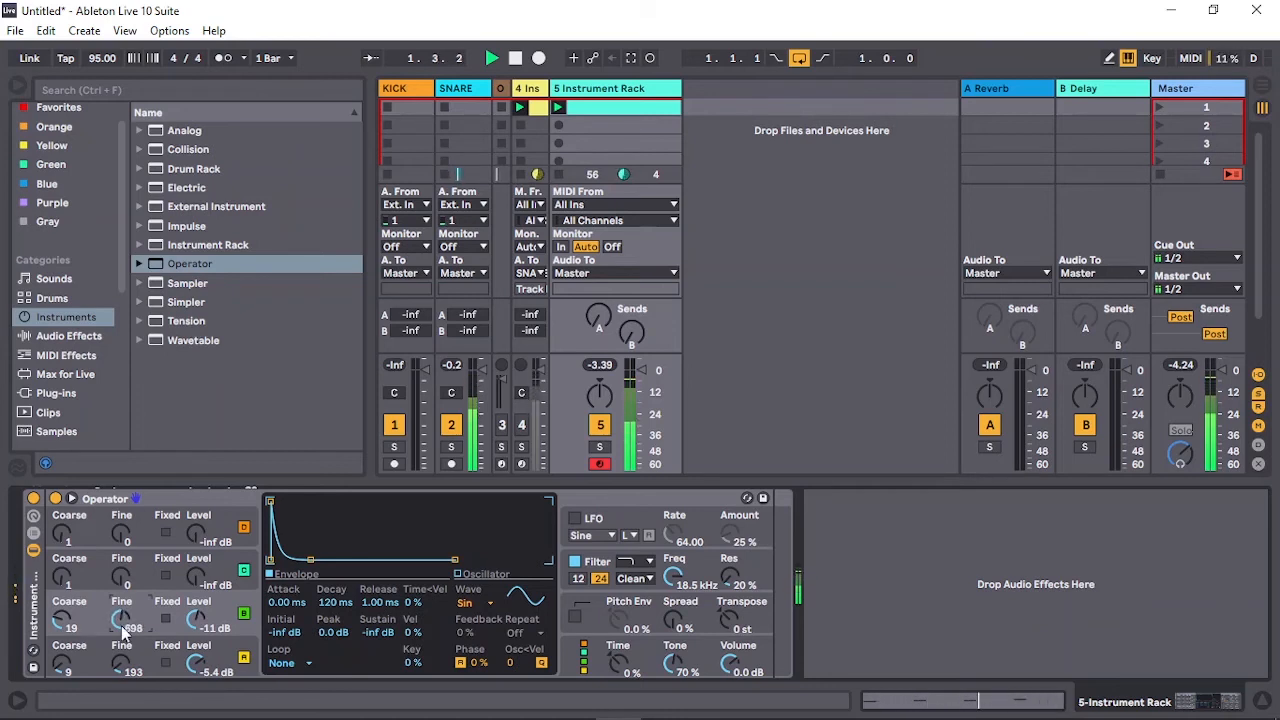
left_click_drag(64, 622, 63, 630)
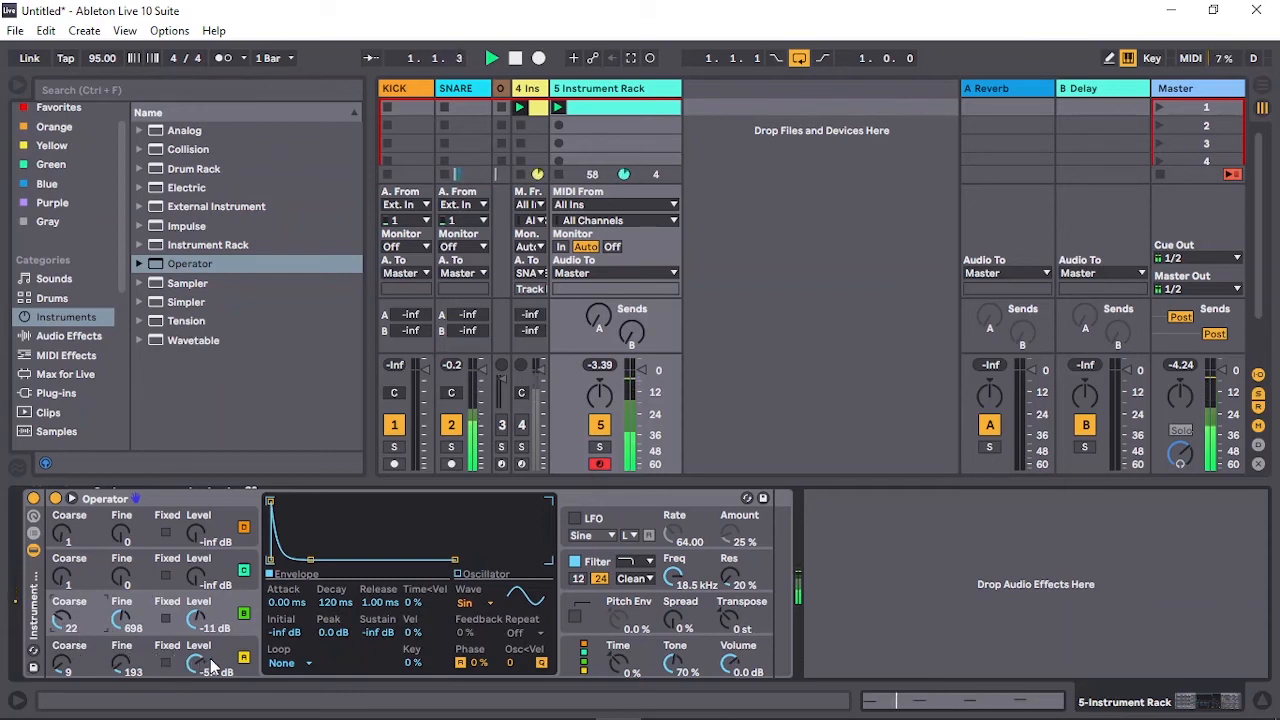
left_click_drag(334, 603, 334, 642)
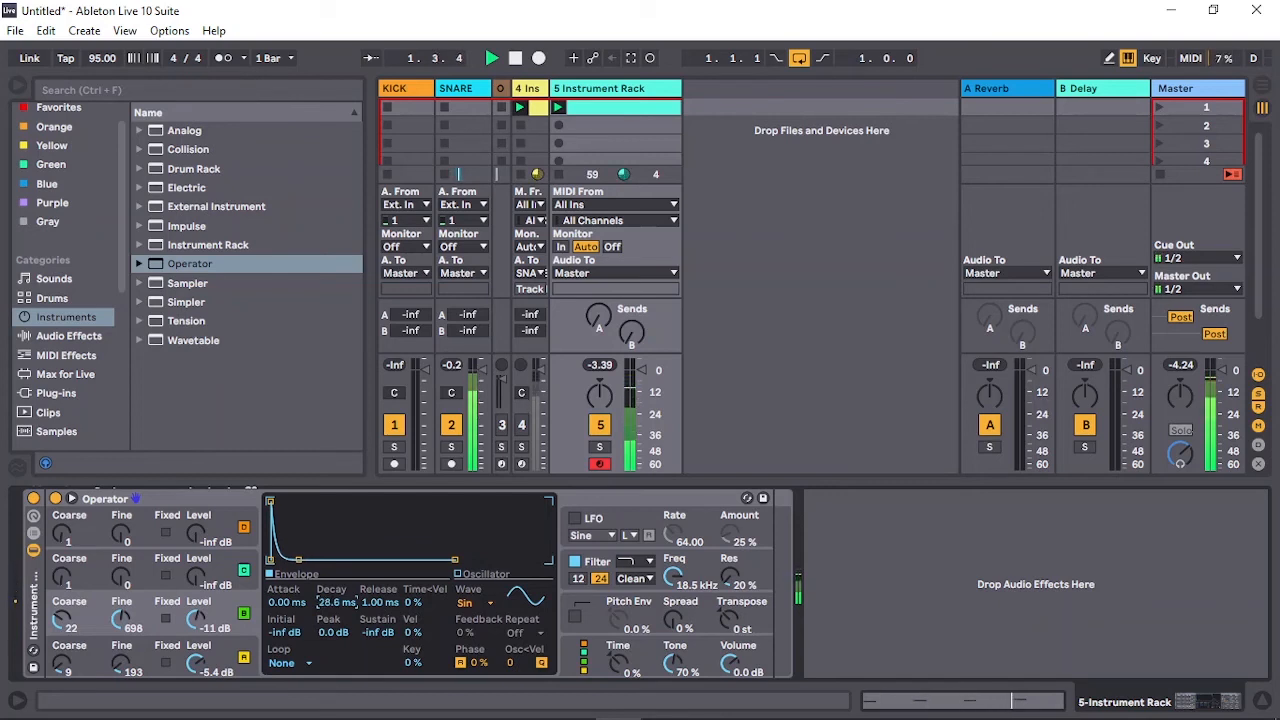
Step: Switch oscillator C's waveform to Noise White and raise its level to -7.6 dB
left_click(99, 576)
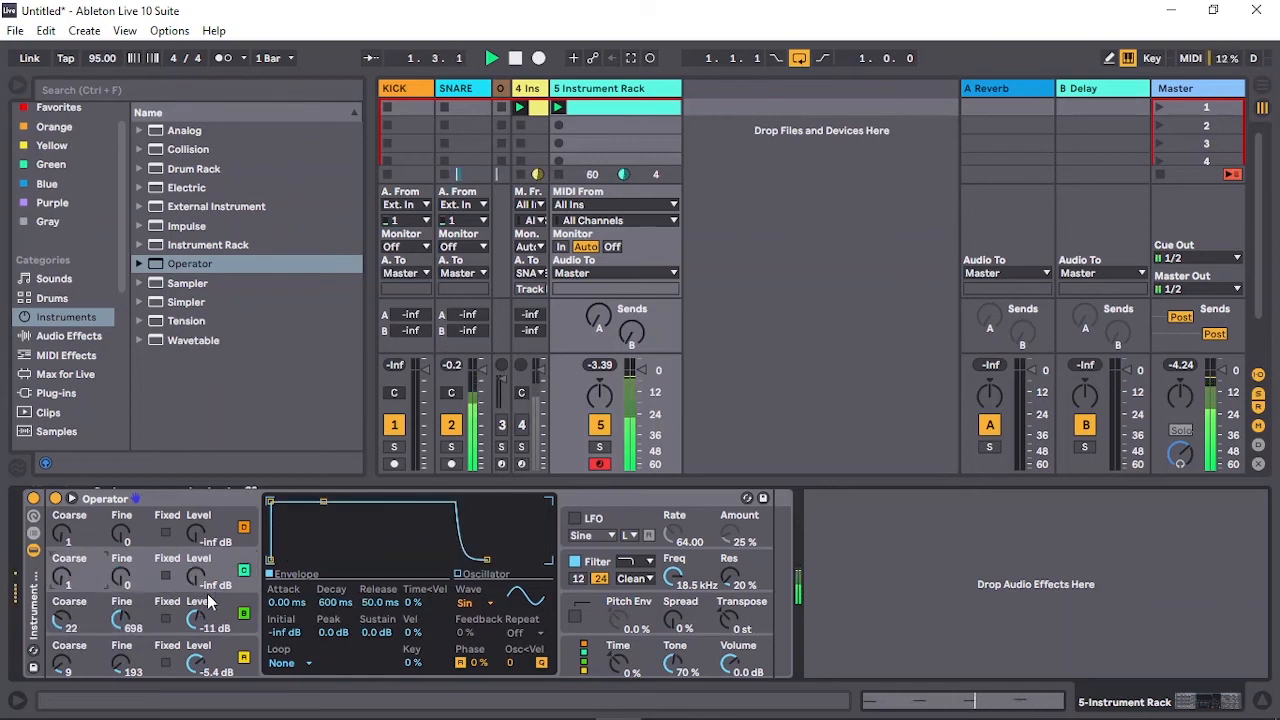
left_click(491, 600)
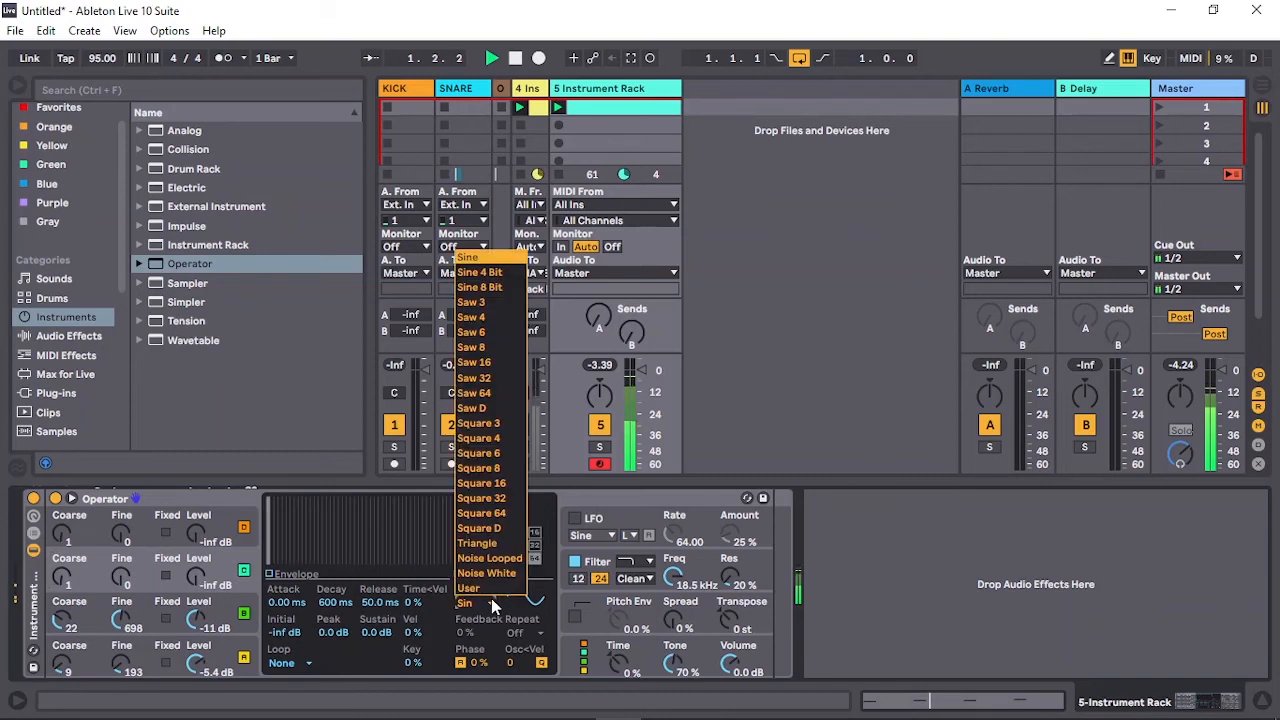
left_click(495, 566)
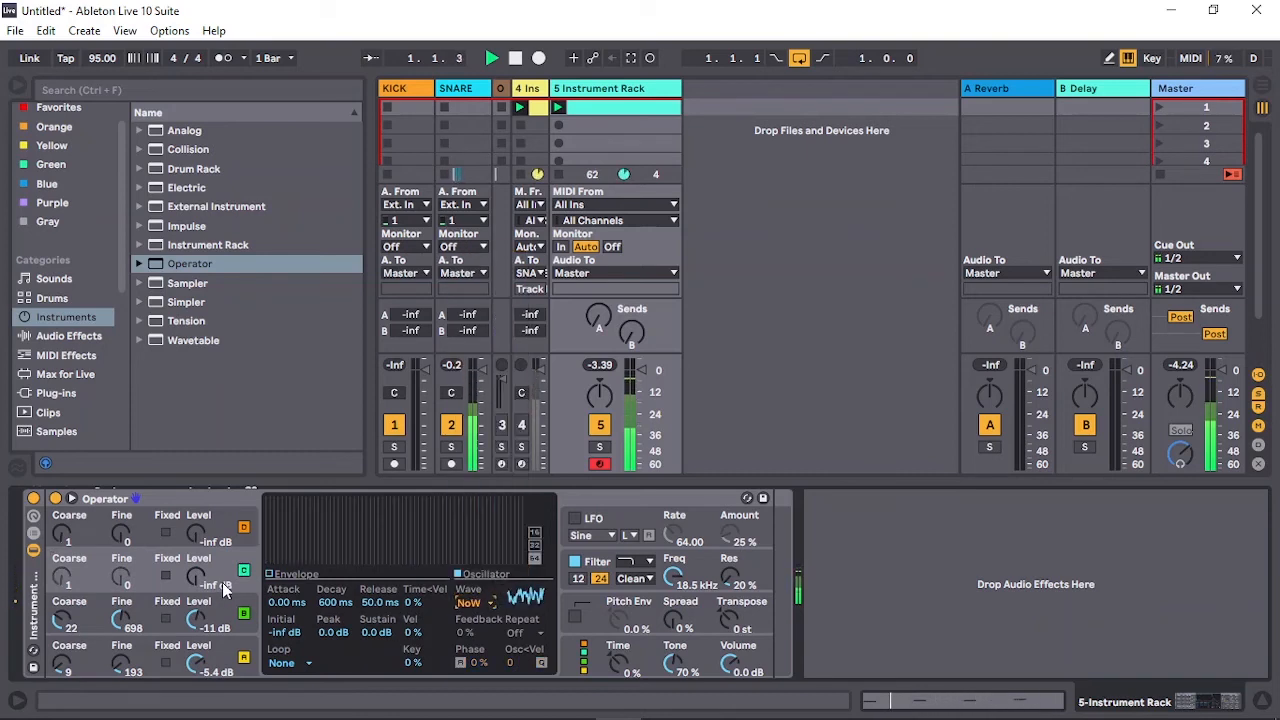
mouse_move(221, 582)
left_mouse_down()
mouse_move(221, 545)
mouse_move(200, 570)
left_mouse_up()
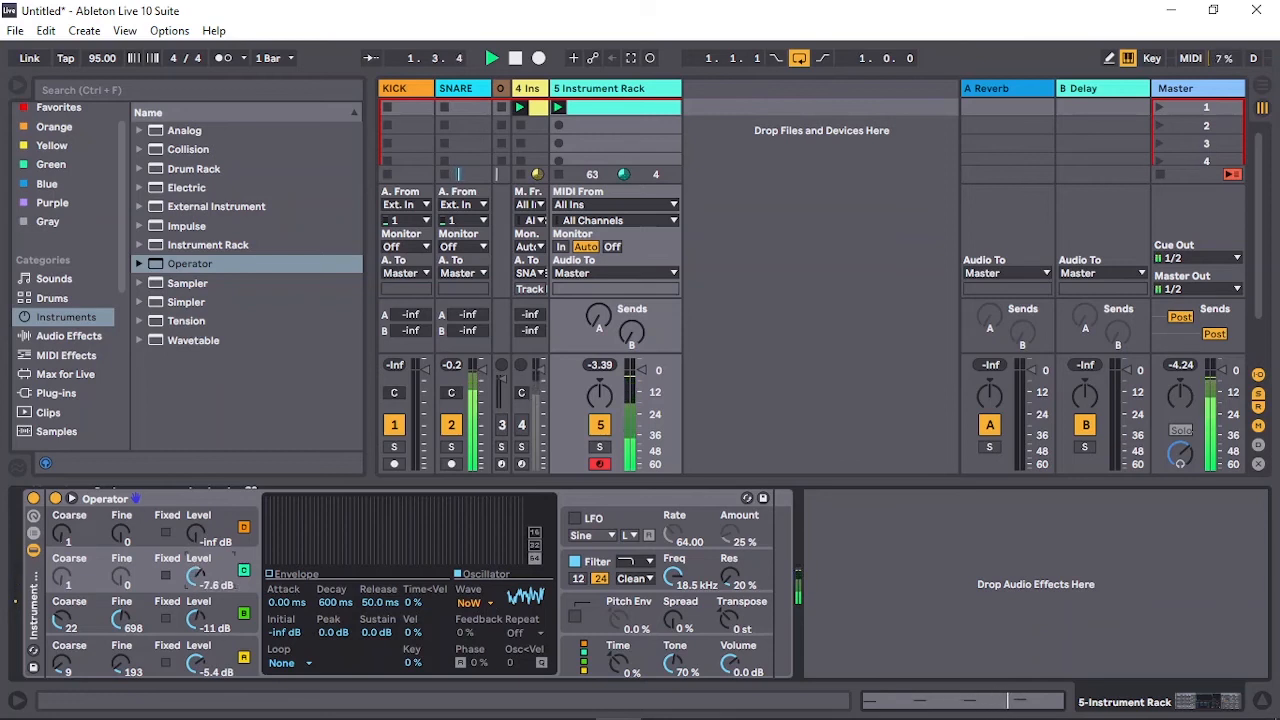
Step: Shape oscillator C's envelope with decay 52.1 ms, sustain -inf dB and release 1.00 ms
left_click(97, 577)
left_click(275, 578)
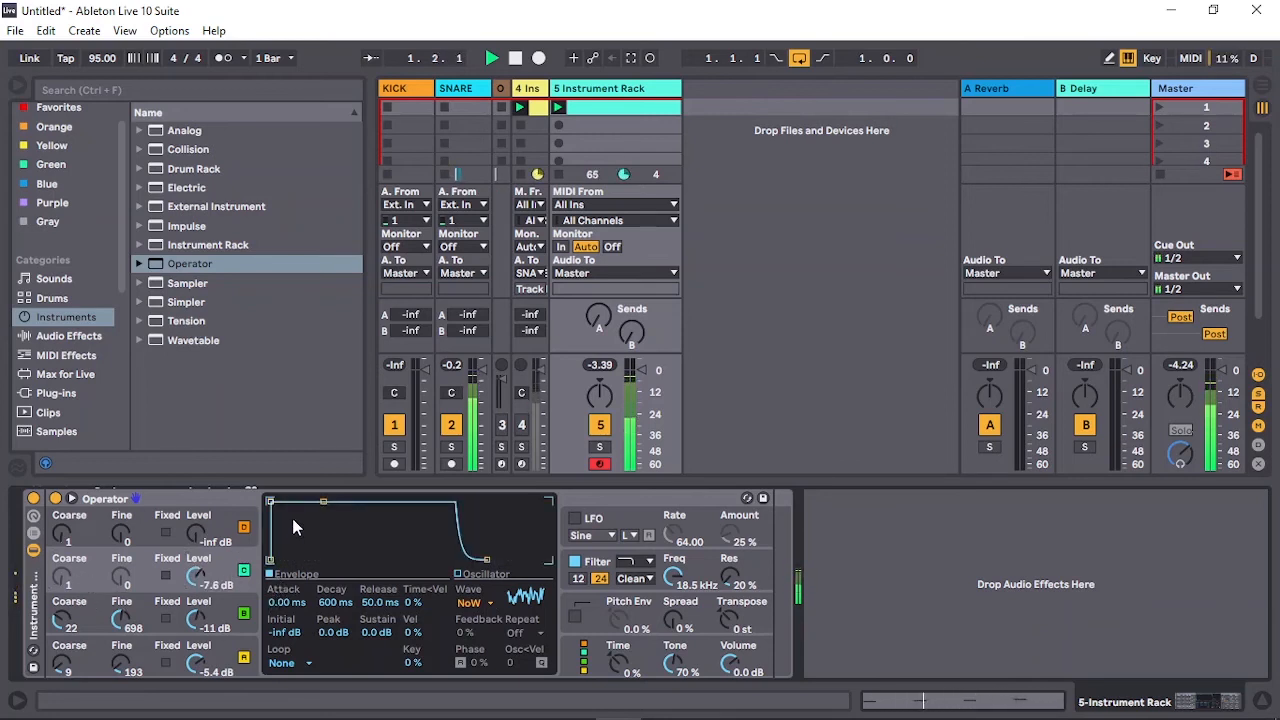
left_click_drag(323, 514, 314, 560)
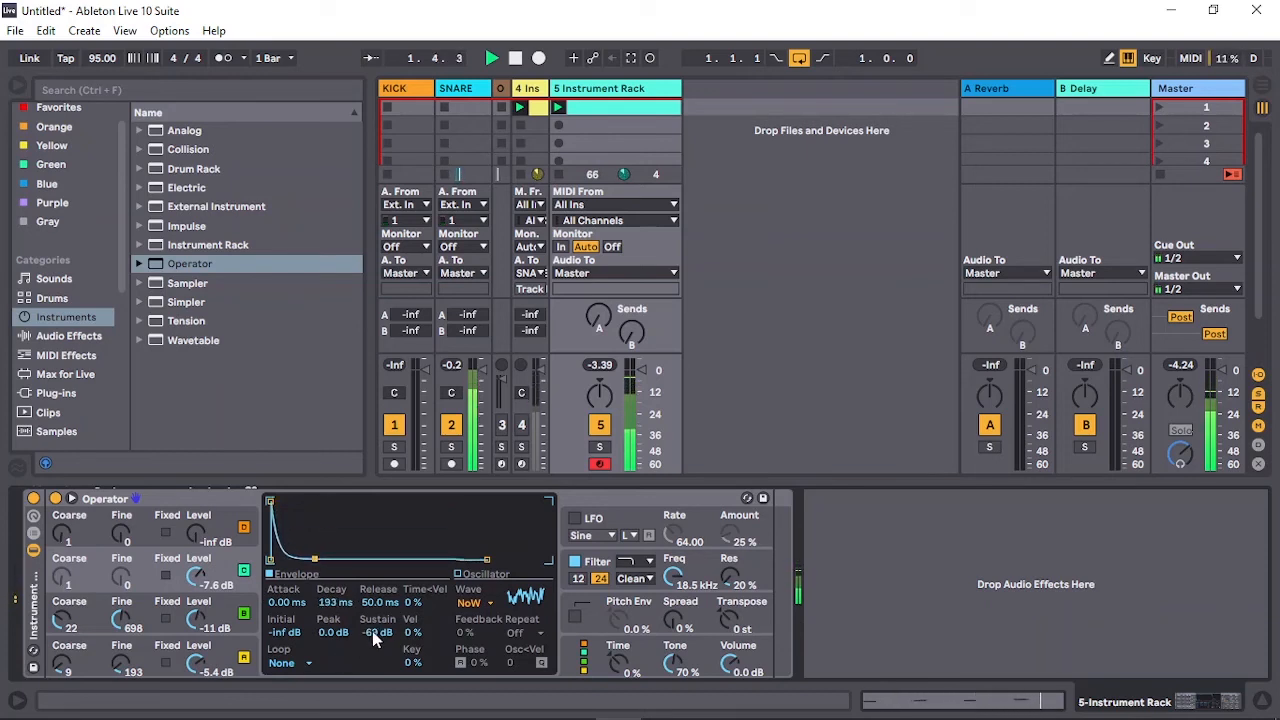
left_click_drag(372, 631, 372, 660)
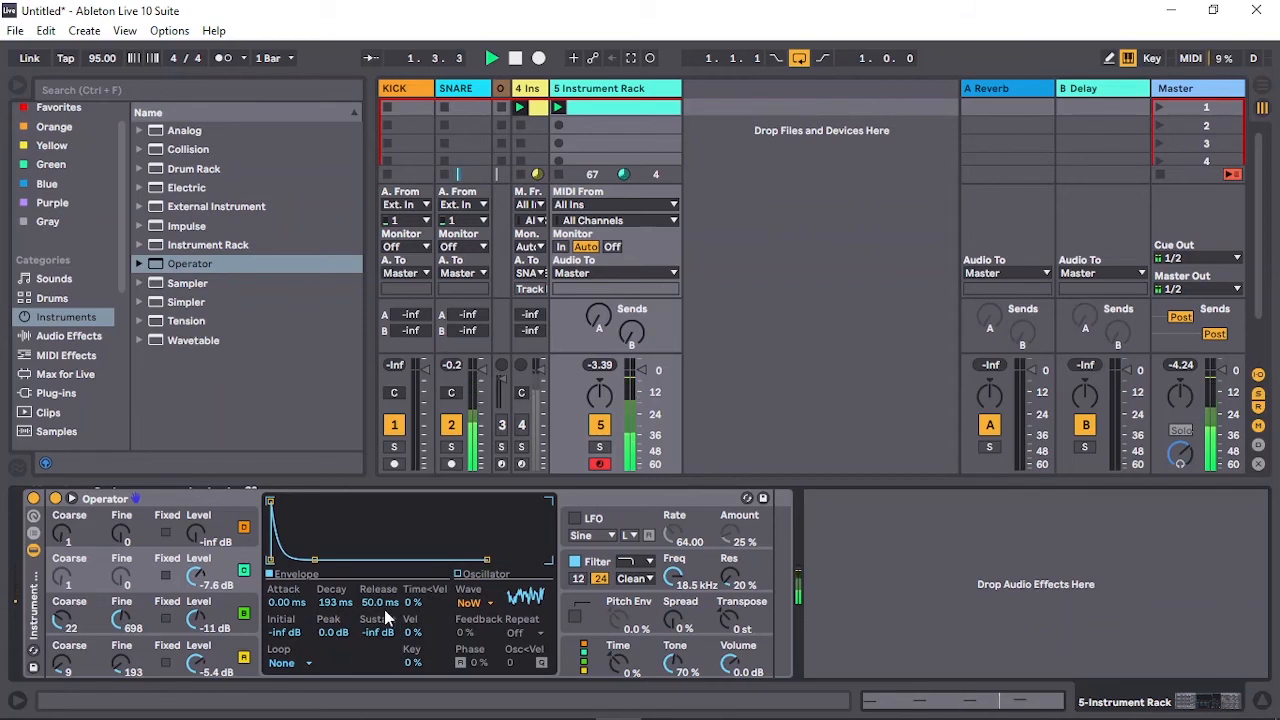
left_click_drag(384, 606, 384, 660)
left_click_drag(336, 602, 336, 628)
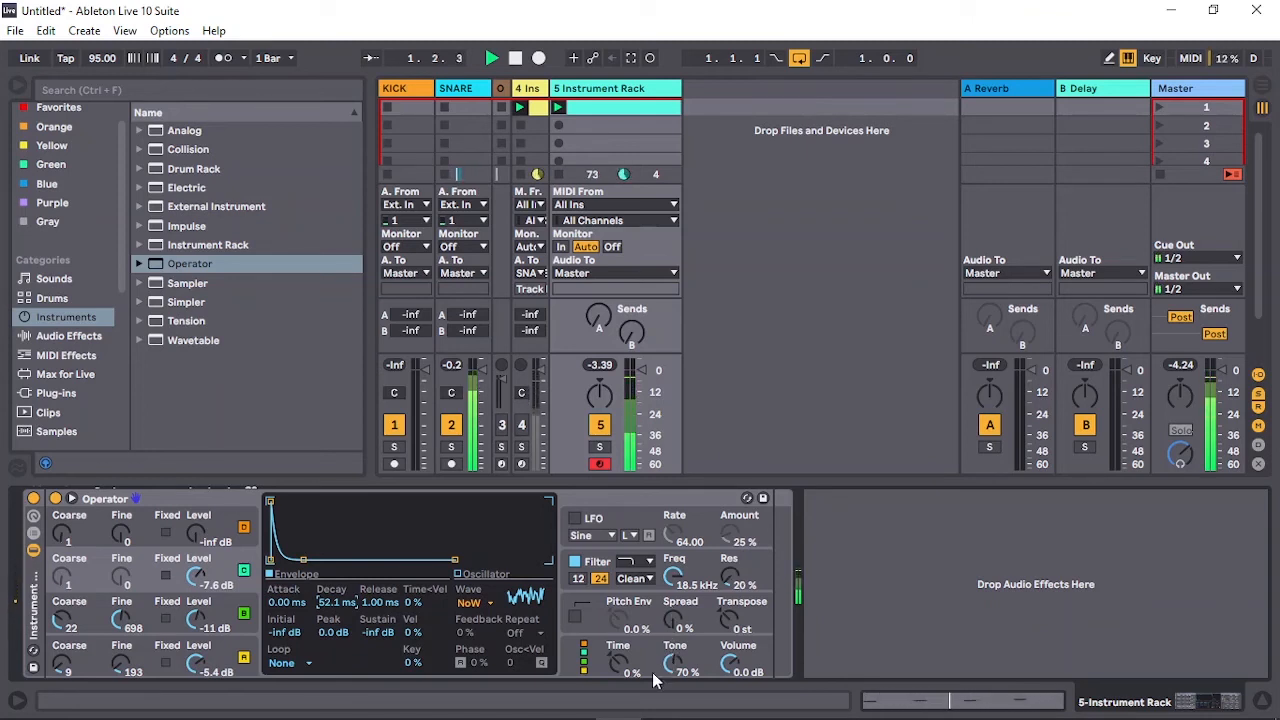
Step: Try several Operator algorithms, choose the one with two parallel pairs of oscillators, and set oscillator C's level to -6.3 dB
left_click(611, 668)
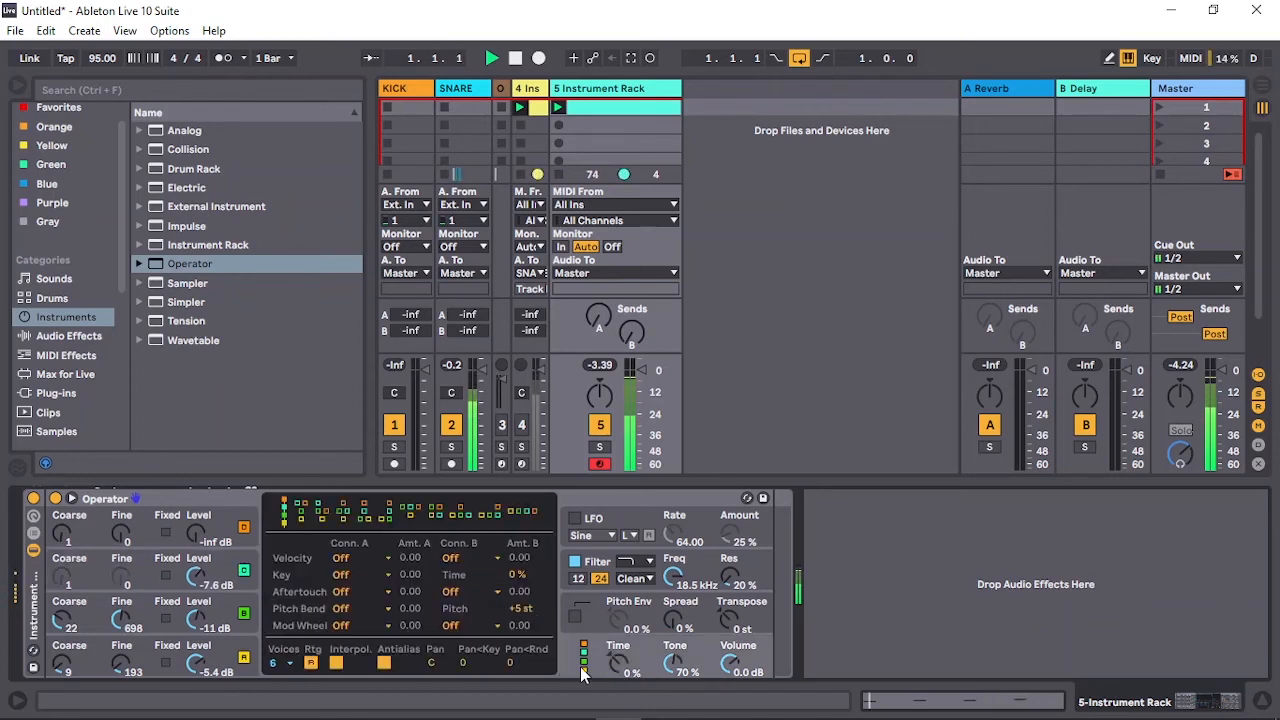
left_click(494, 516)
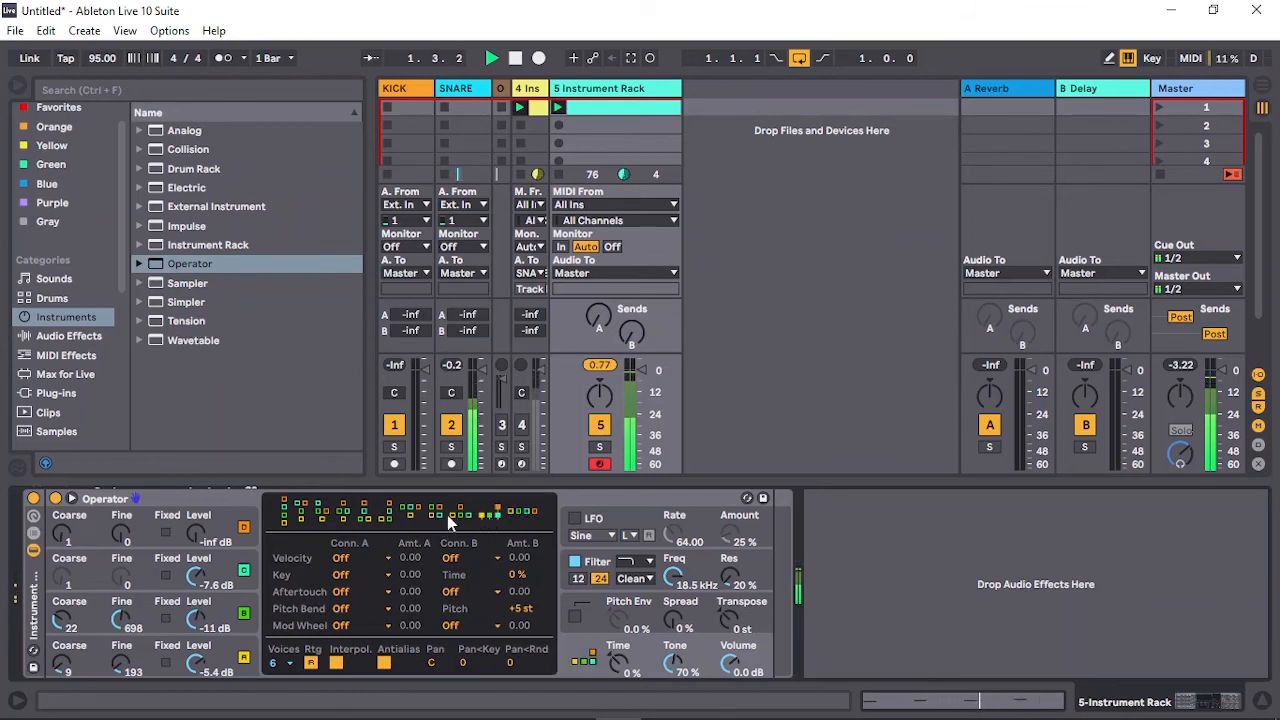
left_click(456, 516)
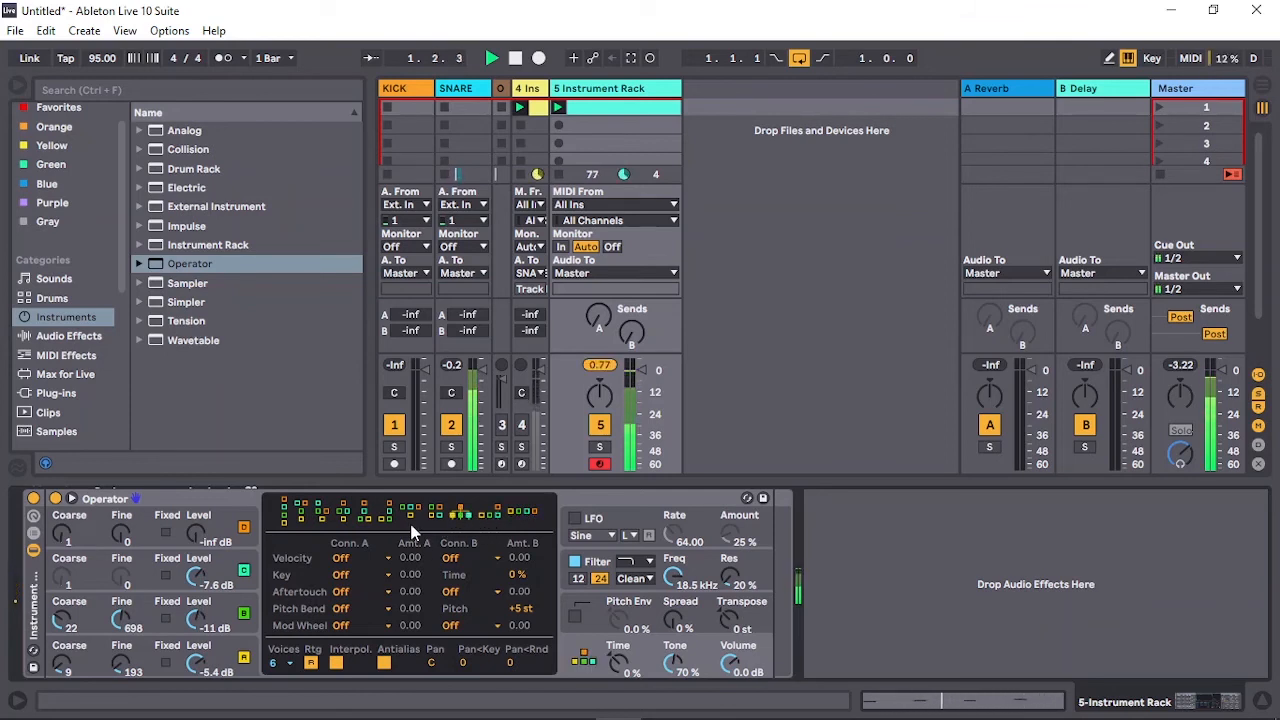
left_click(434, 515)
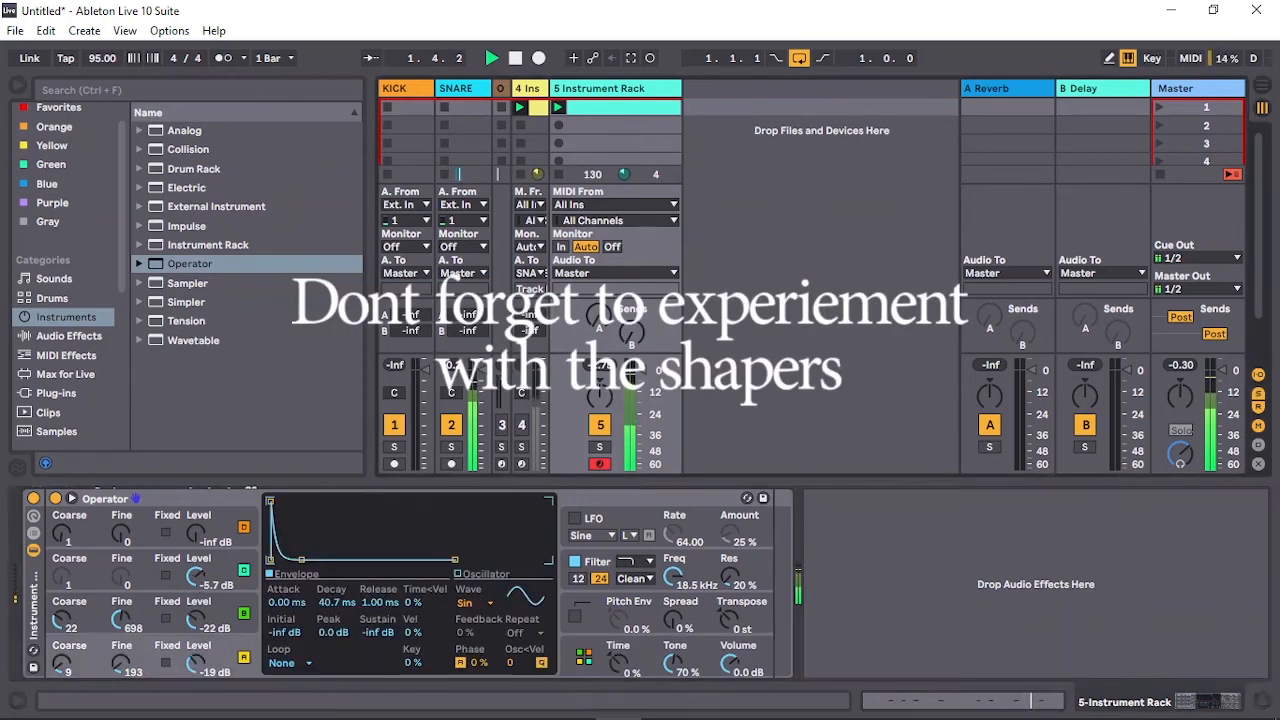
left_click_drag(196, 576, 196, 582)
left_click(193, 619)
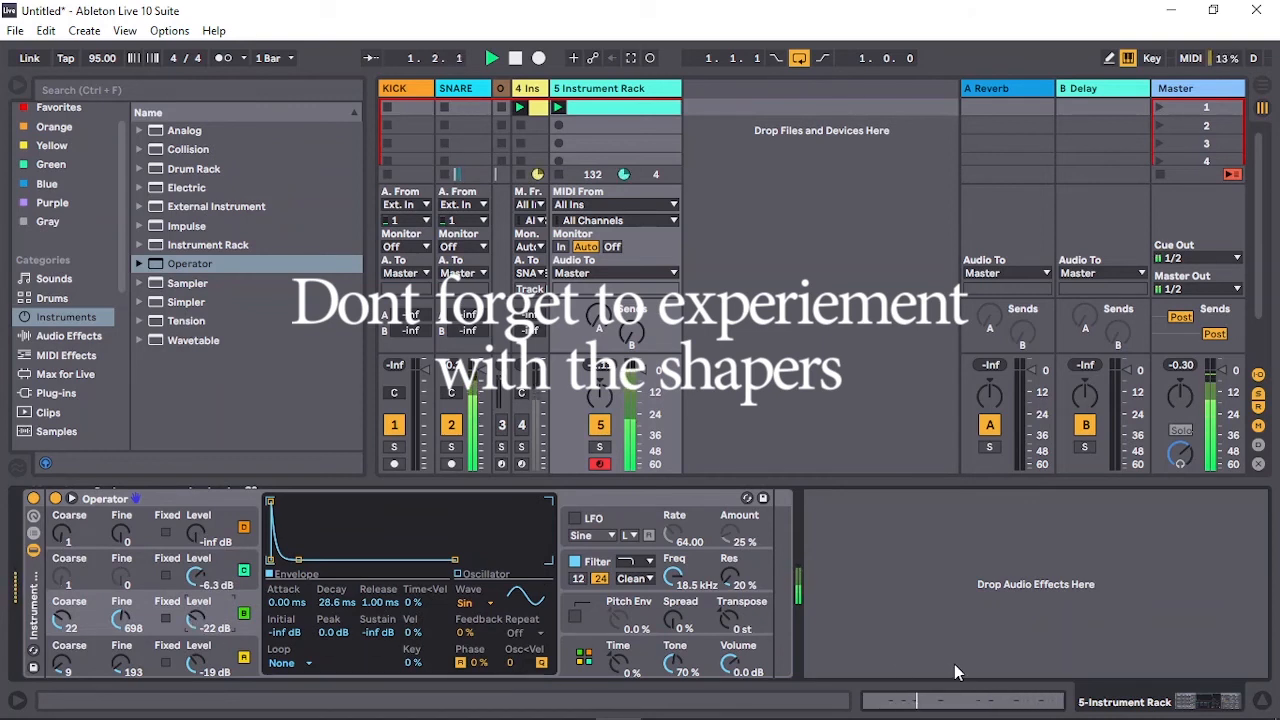
Step: List the audio effects in the browser
left_click(914, 632)
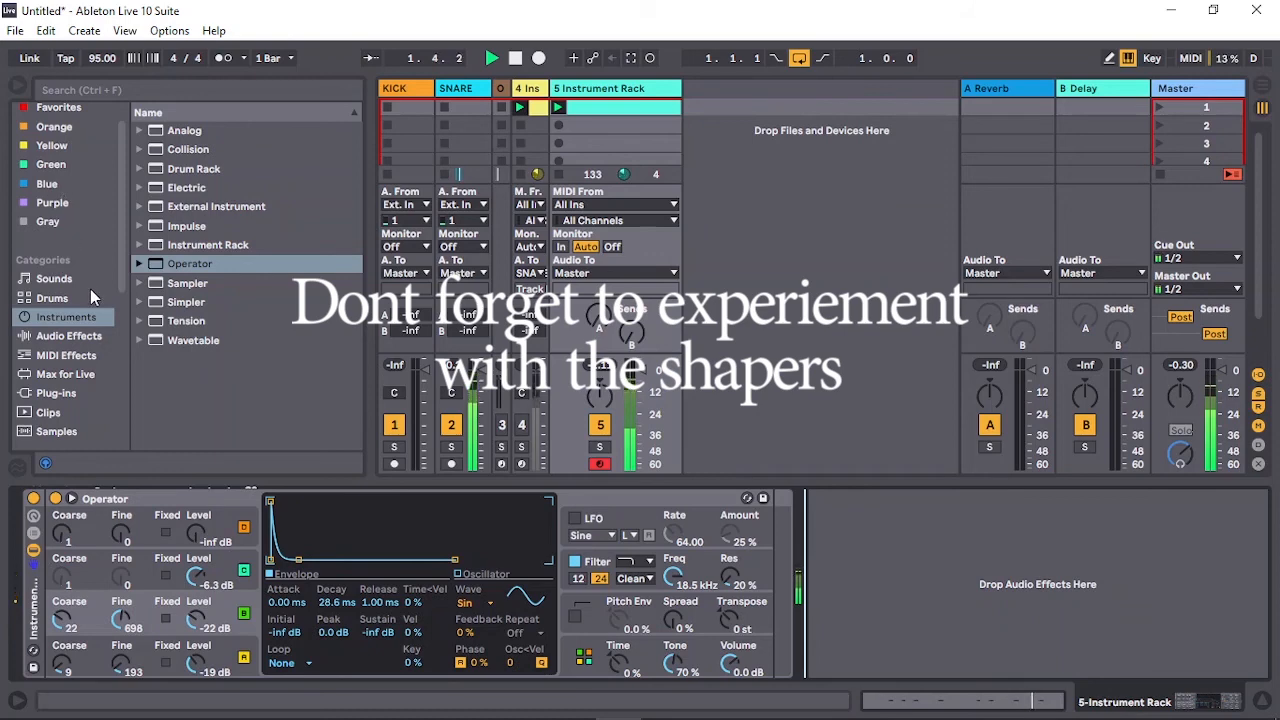
left_click(80, 338)
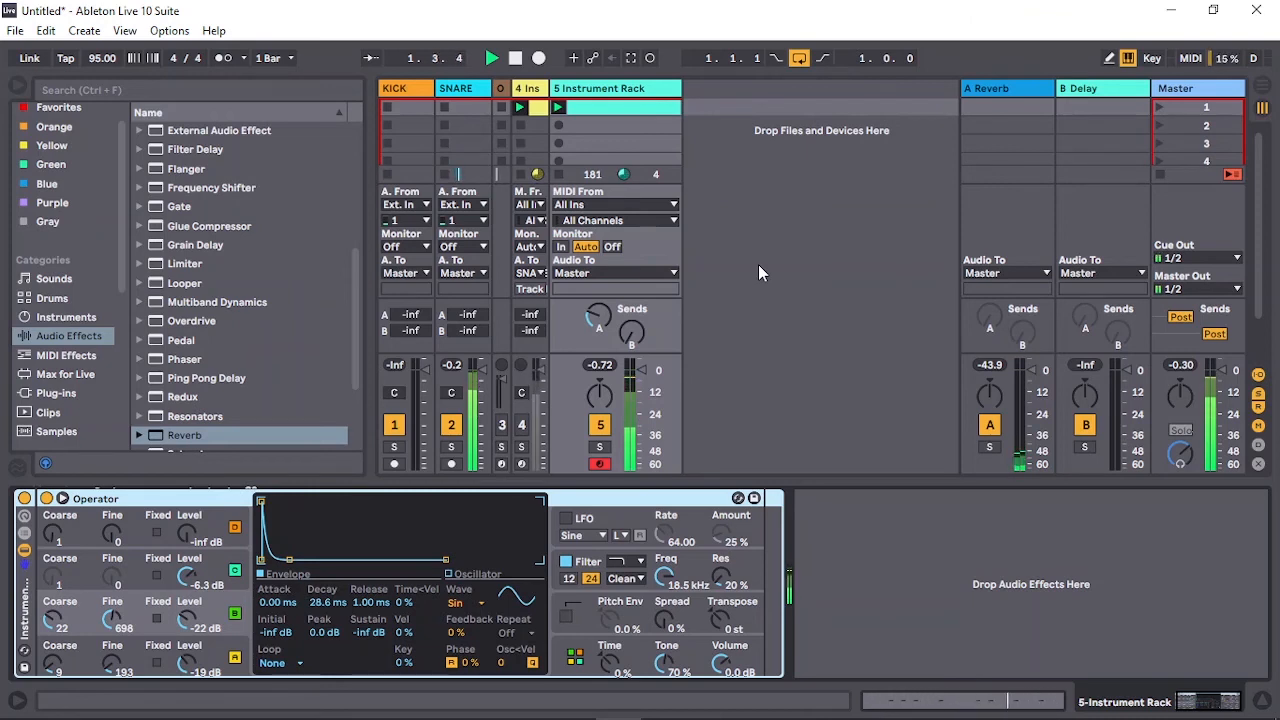
Step: Switch to the Arrangement View and unfold the KICK and SNARE tracks to show their waveforms
left_click(1265, 89)
left_click(443, 271)
scroll(455, 255, "up", 2)
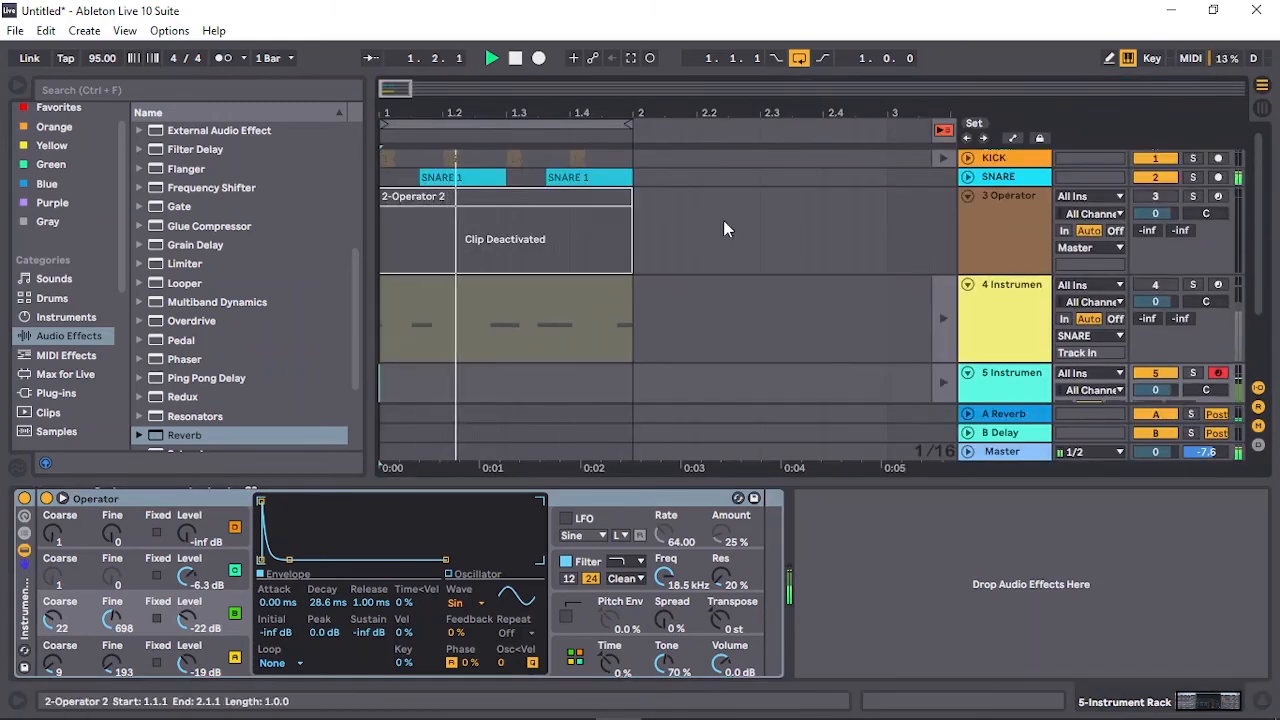
left_click(967, 158)
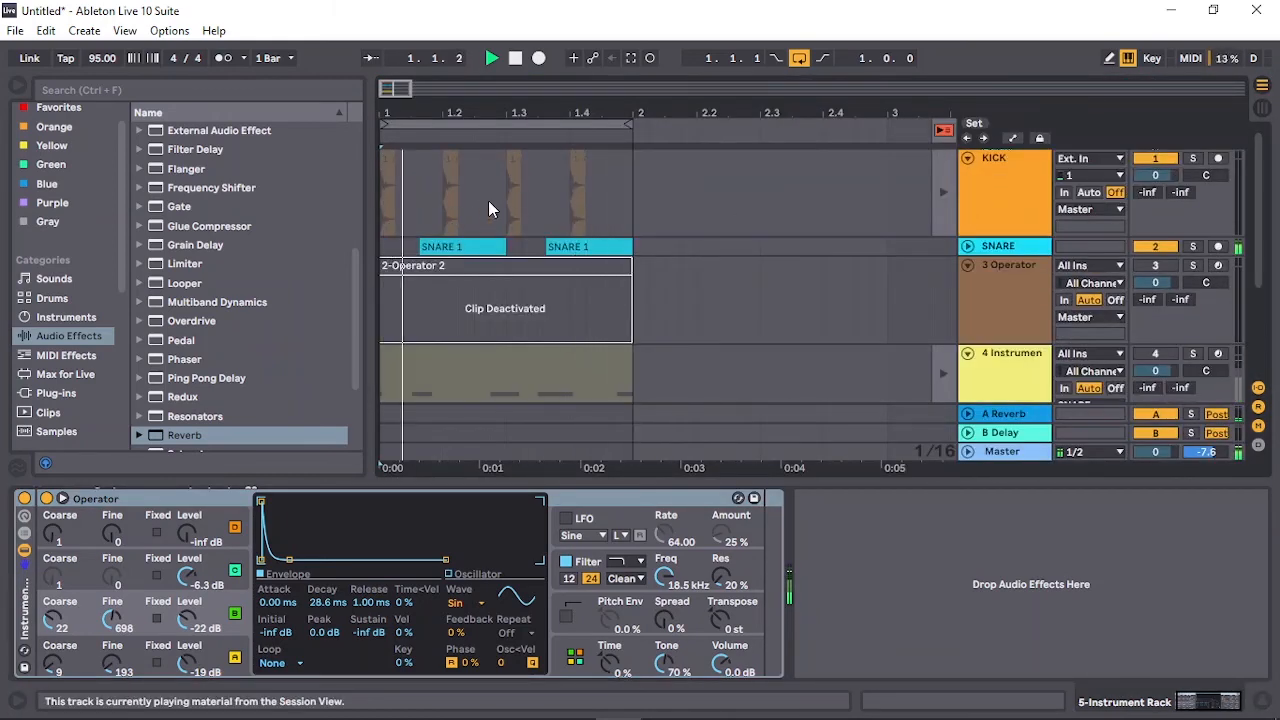
left_click(968, 247)
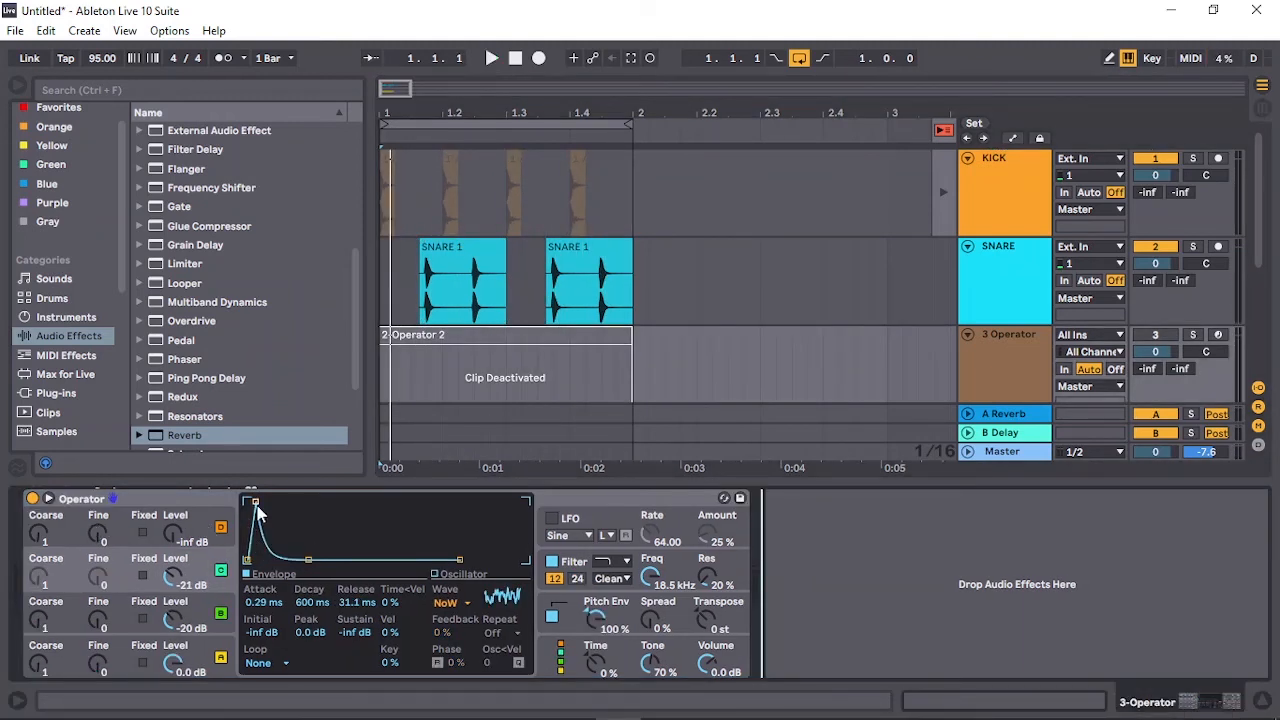
Step: In track 3's Operator, set oscillator C's envelope attack to 0.19 ms and peak to -0.7 dB, and turn the oscillator off
left_click_drag(255, 502, 247, 502)
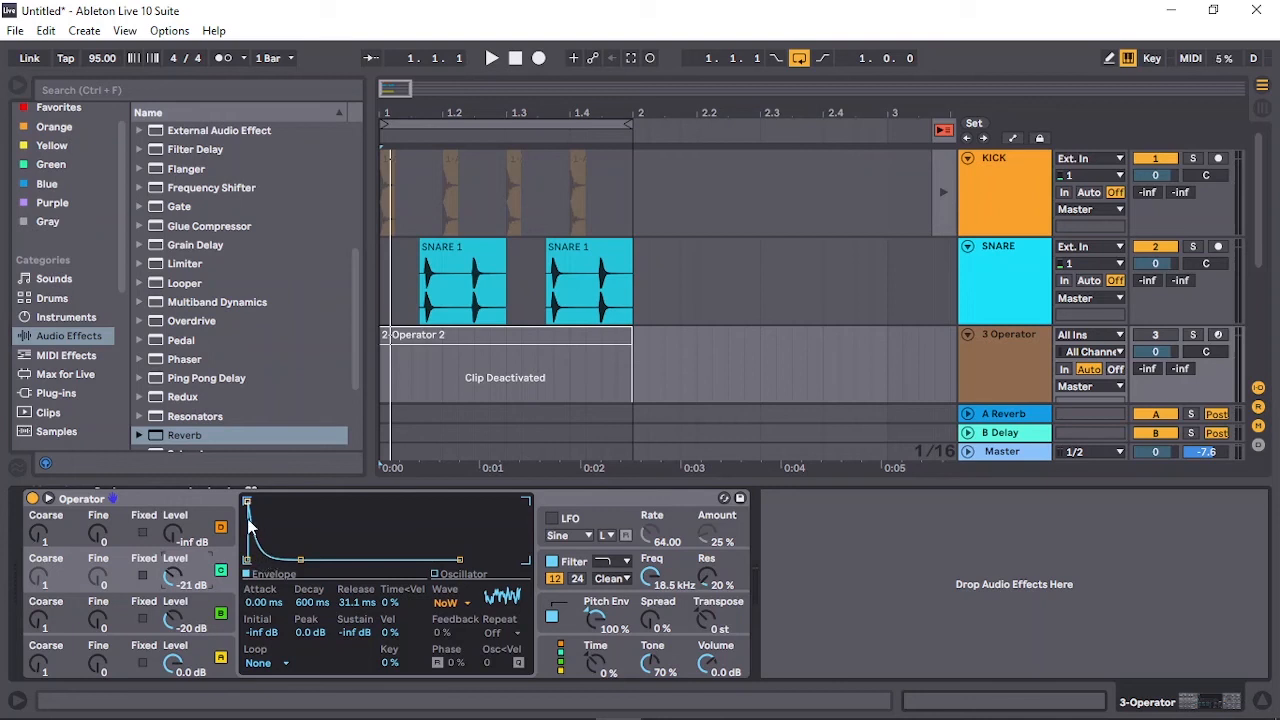
left_click_drag(247, 502, 253, 502)
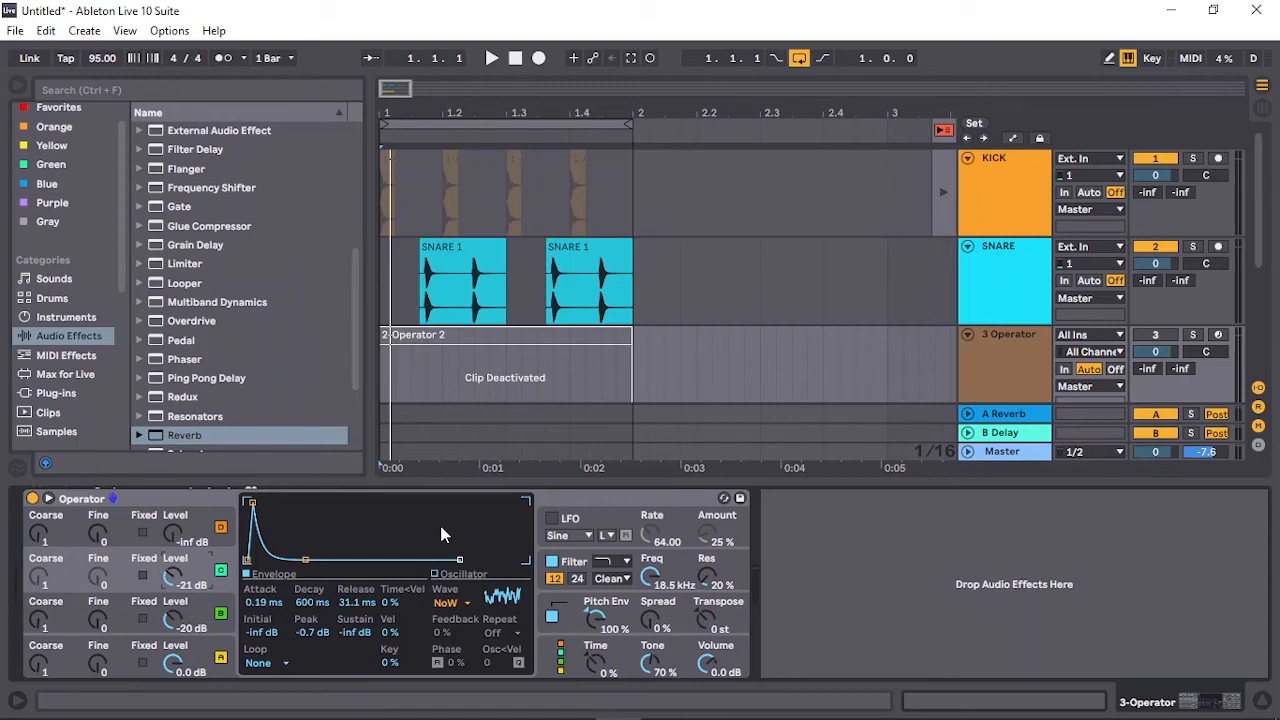
left_click(221, 570)
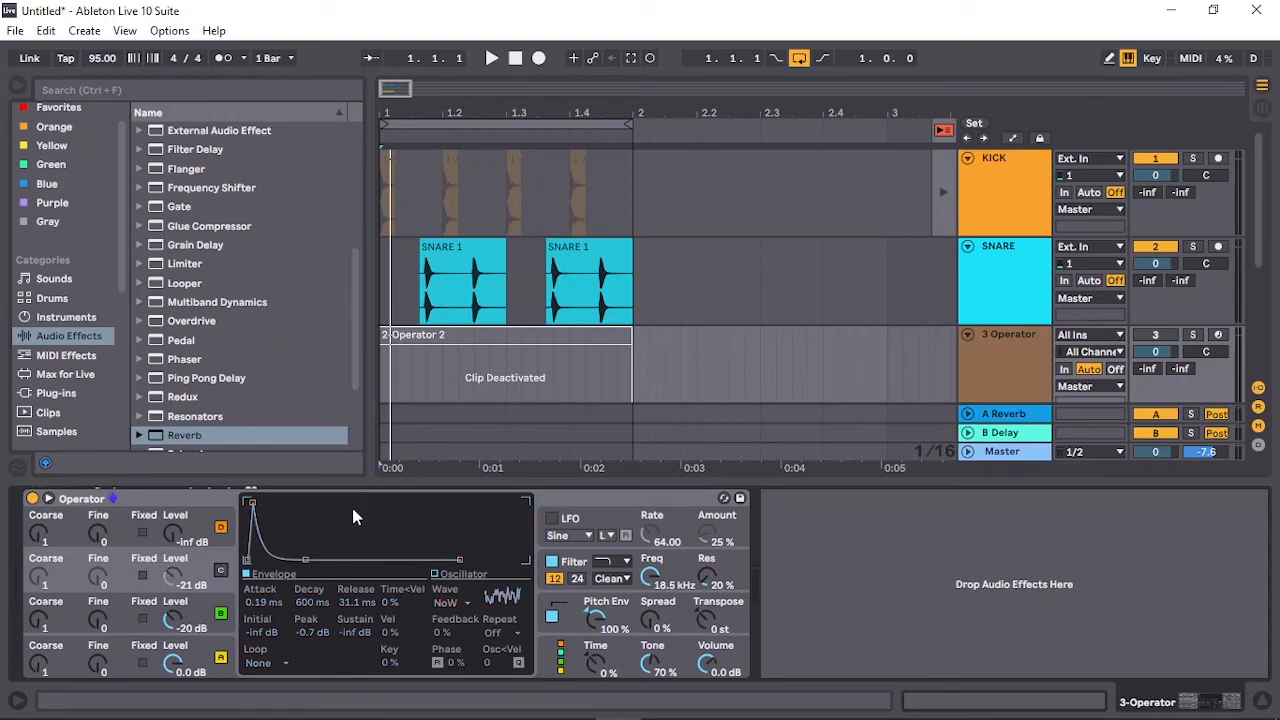
Step: Start playback and, in track 3's Operator, set oscillator B's level to -17 dB, oscillator A's level to -3.7 dB and its decay to 83.5 ms
key("space")
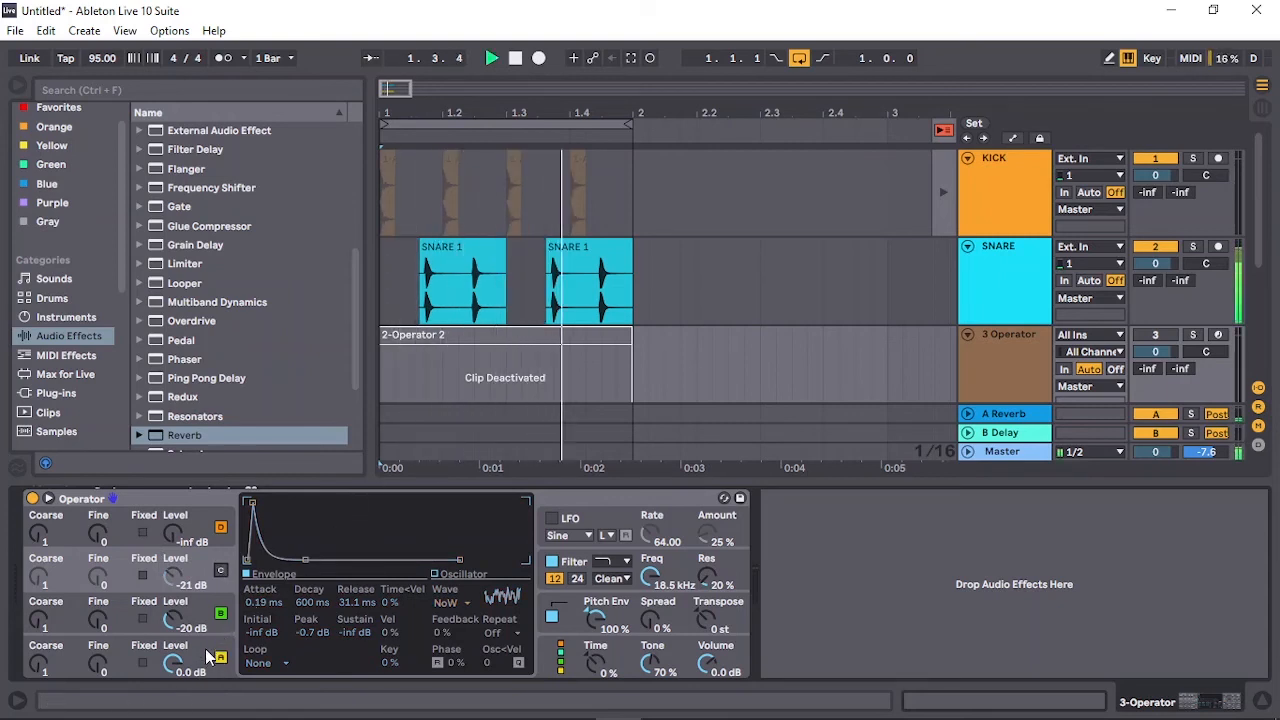
left_click_drag(176, 620, 176, 616)
left_click_drag(180, 666, 181, 675)
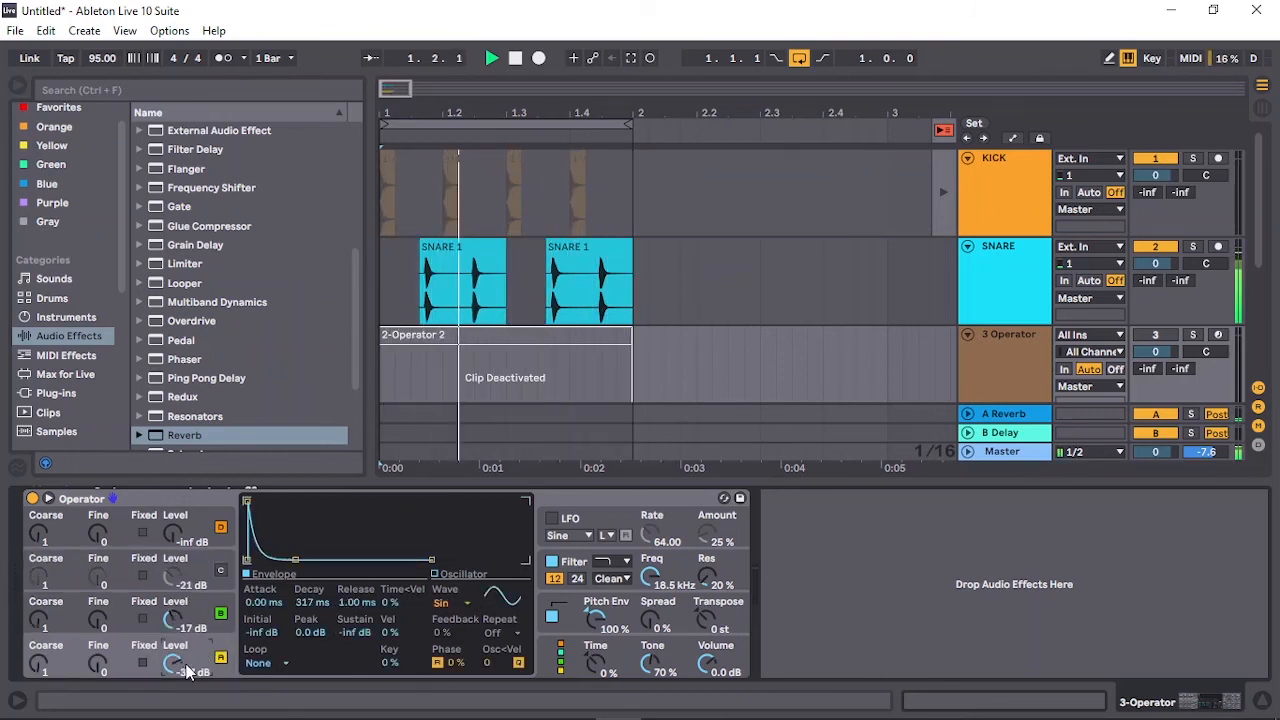
left_click_drag(295, 560, 284, 560)
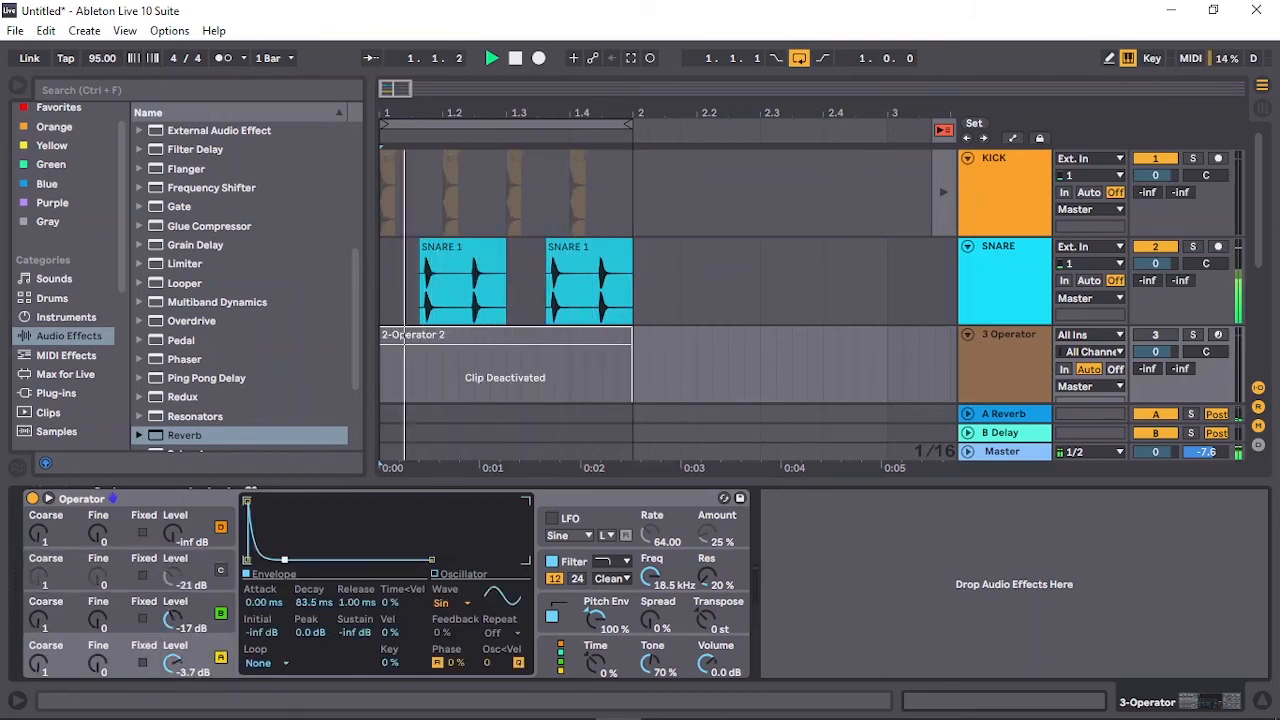
Step: In track 5's Operator, set oscillator B's level to -14 dB and oscillator A's level to -17 dB
left_click(212, 584)
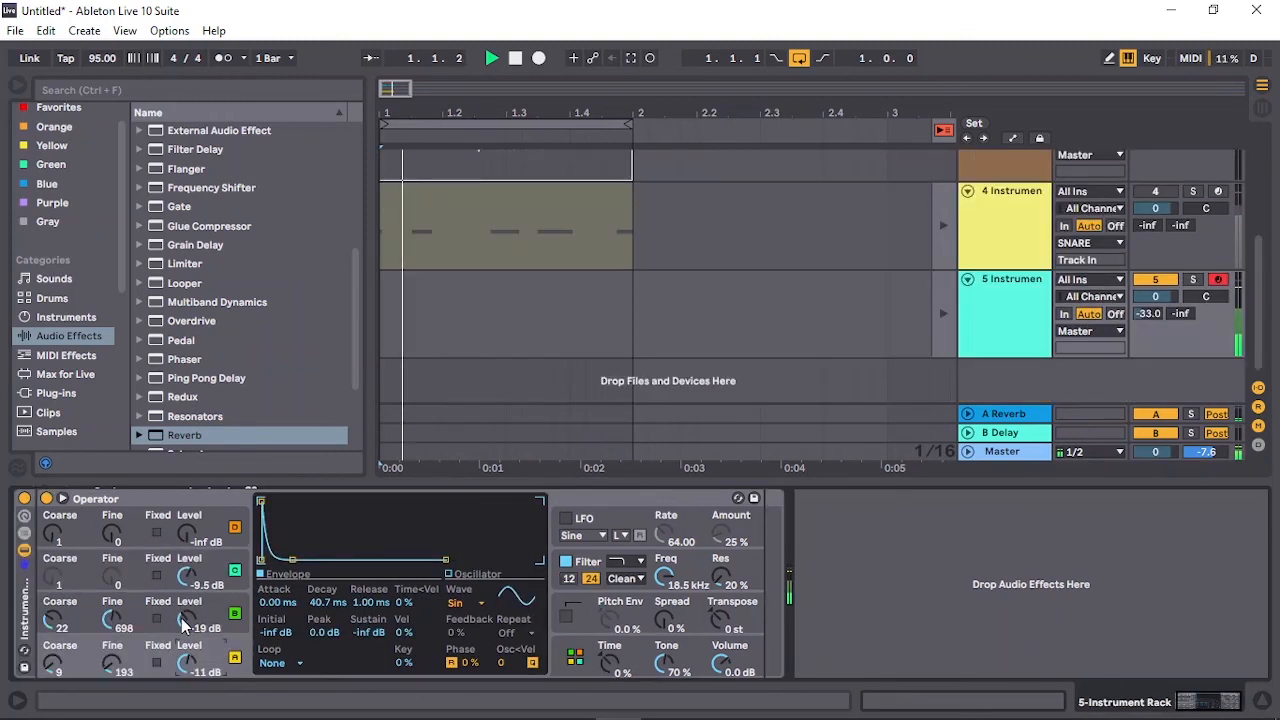
left_click_drag(183, 620, 183, 609)
left_click_drag(183, 662, 183, 674)
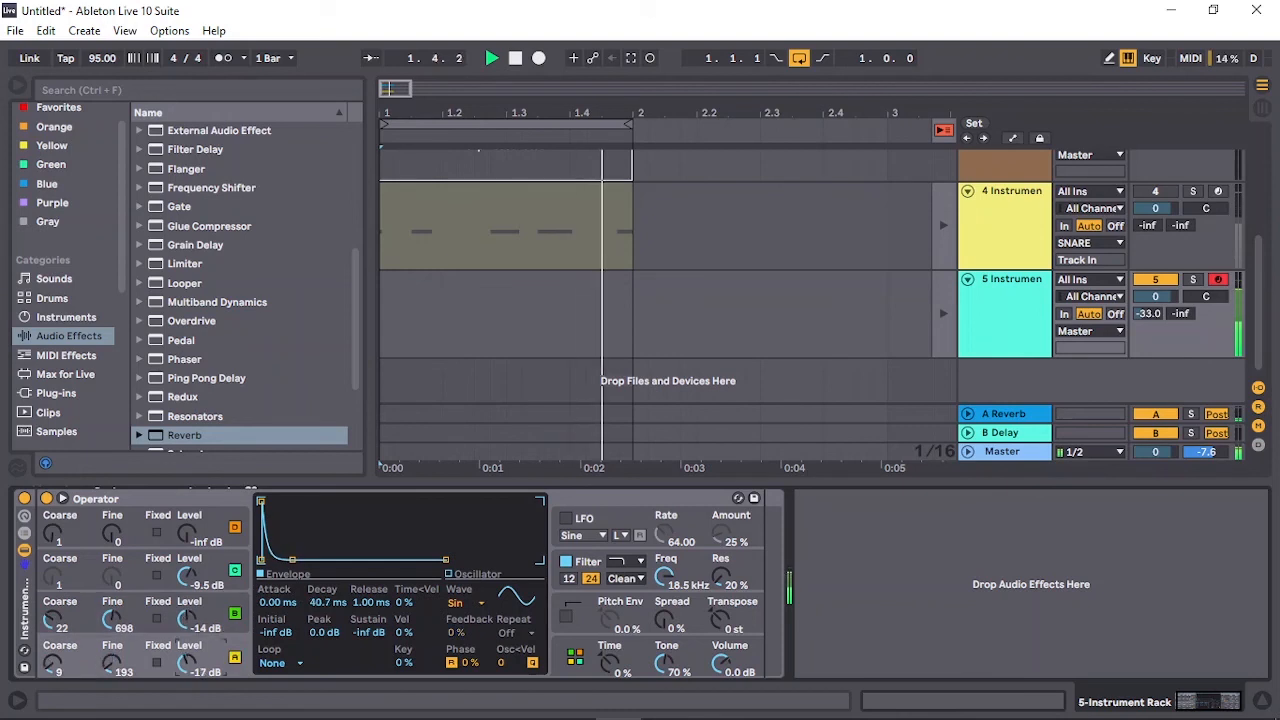
Step: In track 5's Operator, set oscillator C's level to -6.2 dB, and stop playback
left_click_drag(190, 579, 190, 572)
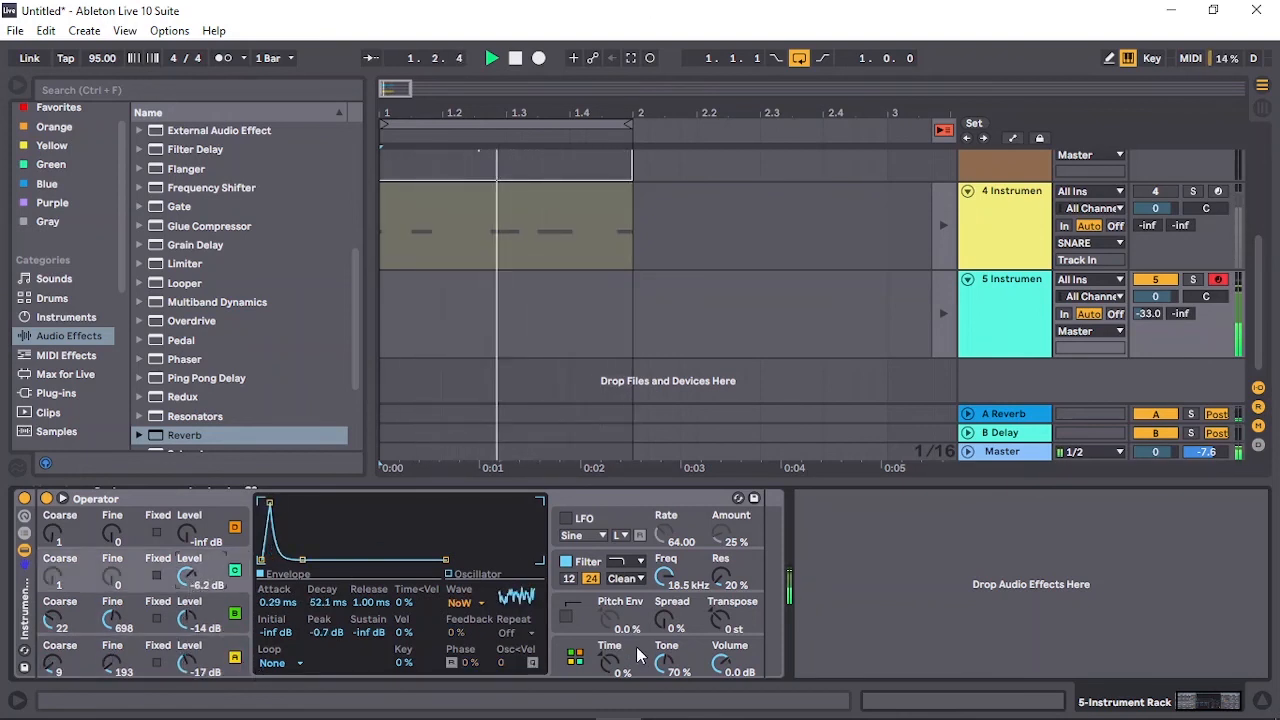
left_click(1047, 337)
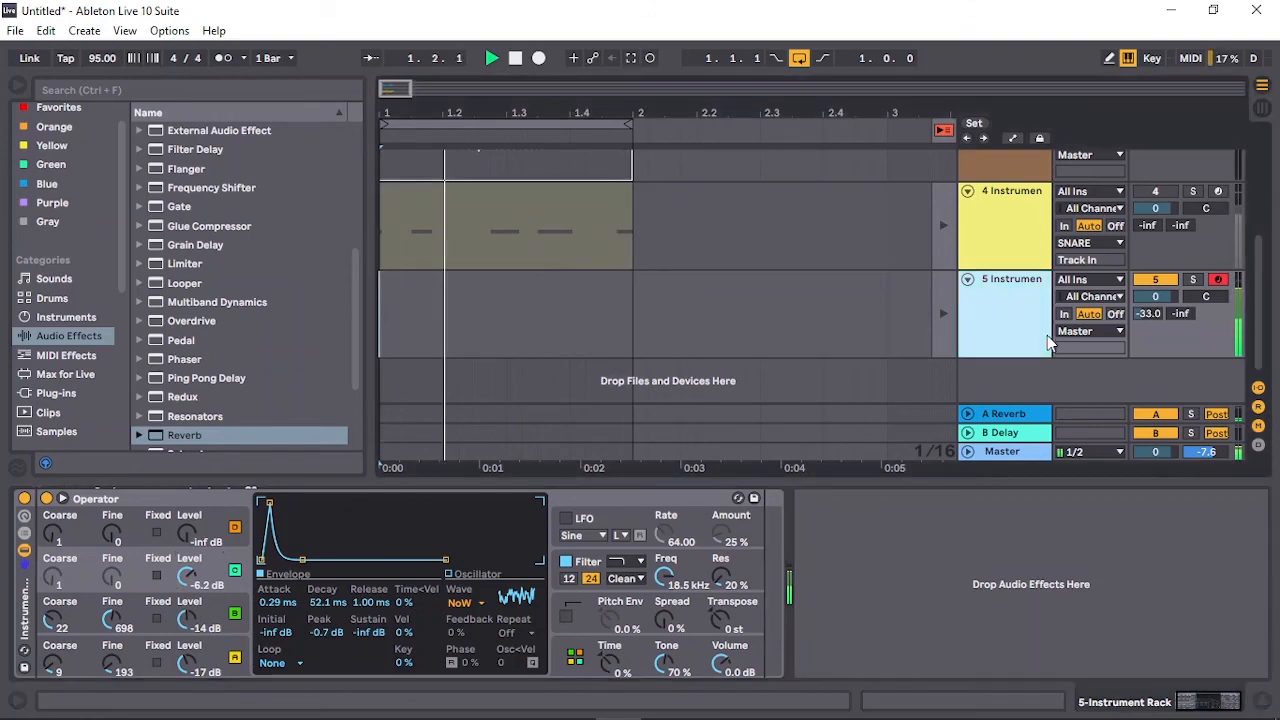
key("space")
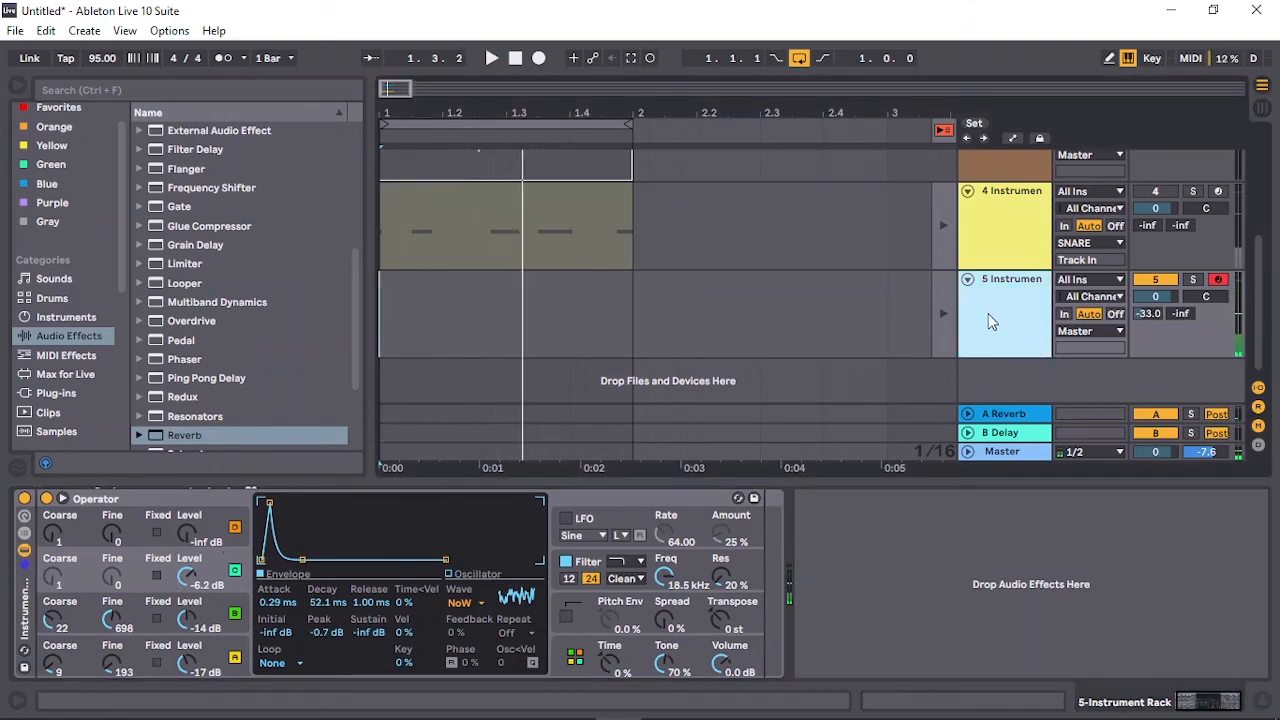
Step: In the Session View, narrow the track 5 column and add a sixth track with an Operator instrument
key("Tab")
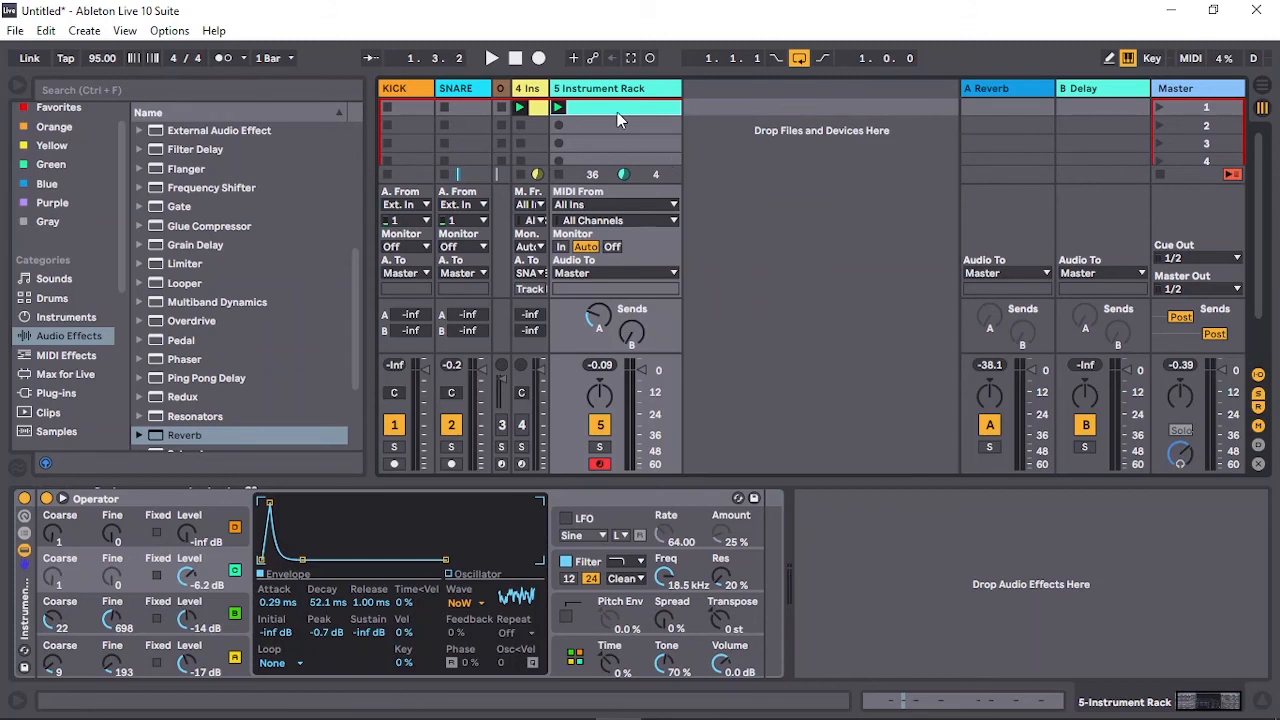
left_click(639, 90)
left_click_drag(669, 88, 578, 113)
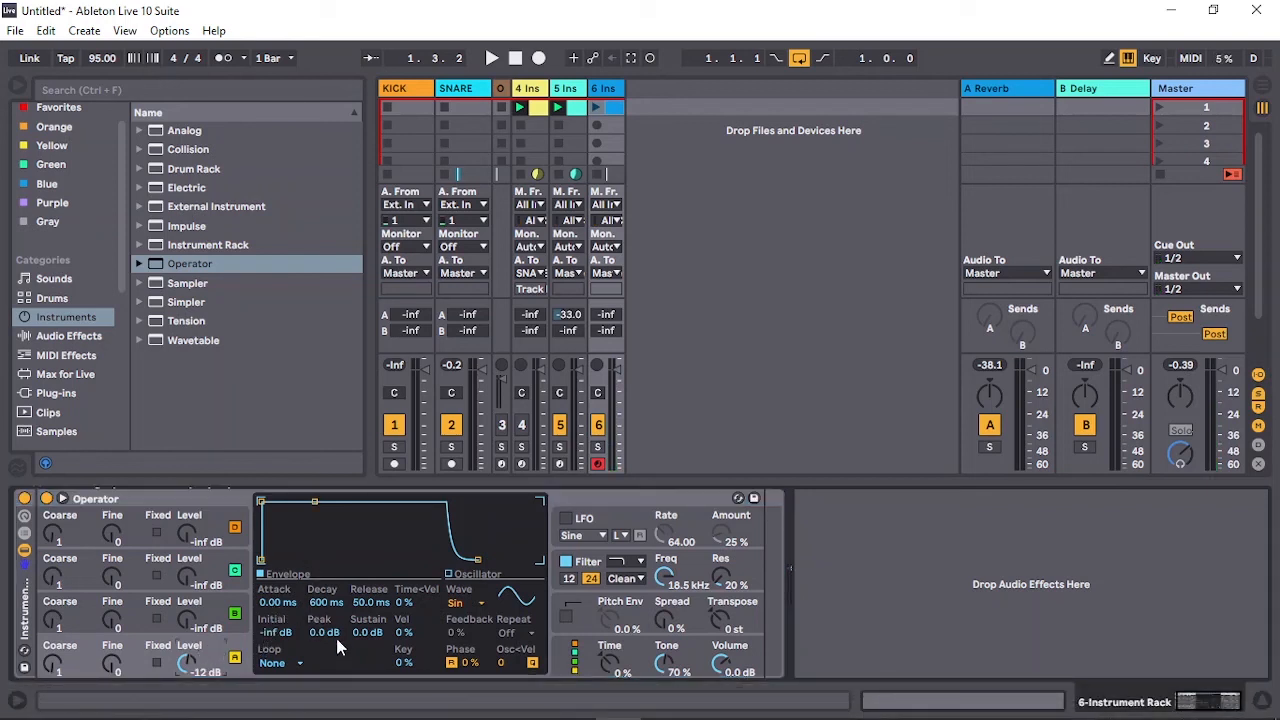
Step: In track 6's Operator, set oscillator A's sustain to -inf, release to 1.00 ms and decay to 4.18 s
left_click_drag(368, 632, 386, 640)
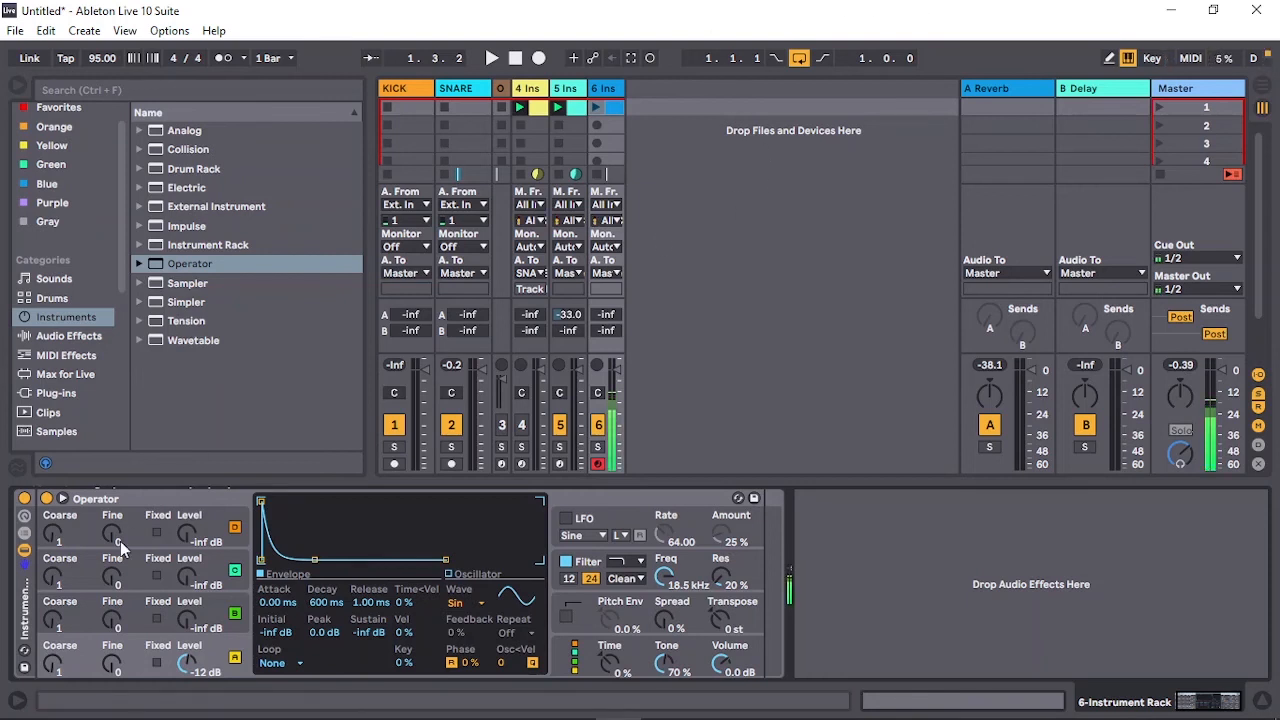
mouse_move(326, 602)
left_mouse_down()
mouse_move(326, 620)
mouse_move(328, 603)
left_mouse_up()
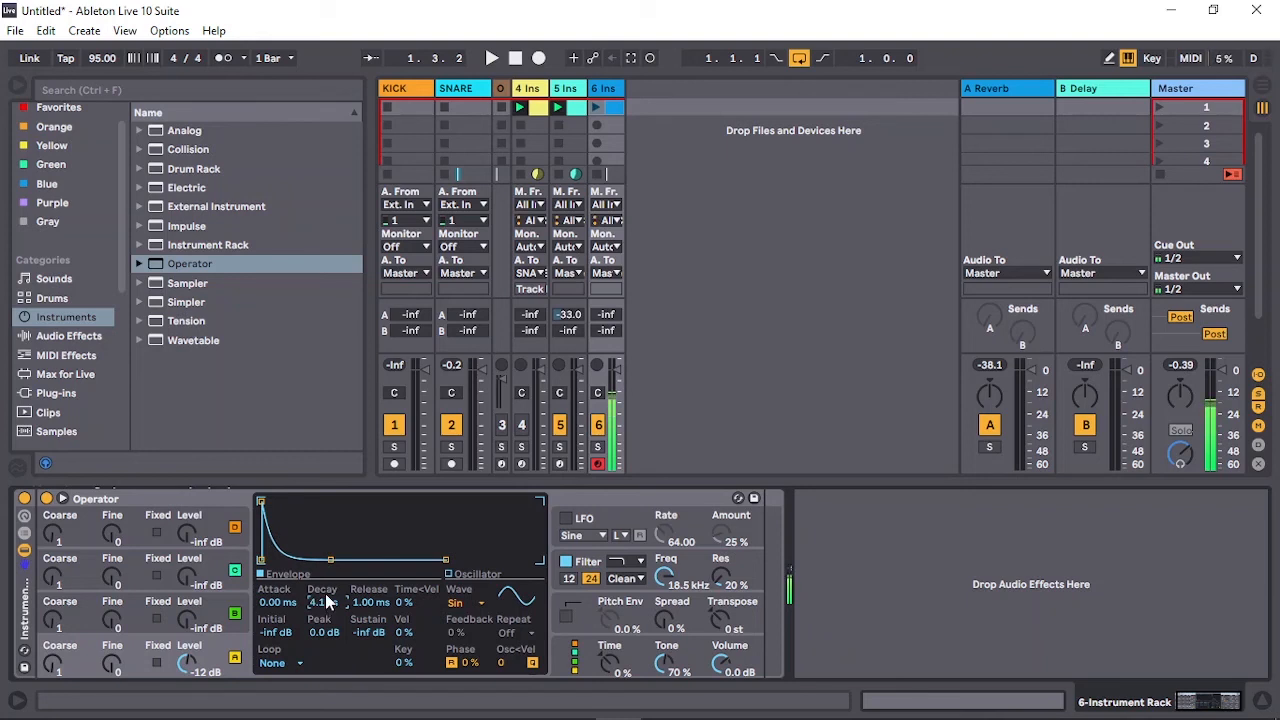
Step: Enable track 6's pitch envelope with a 10.2 ms release, 3.83 s decay and +35 st peak, and set its amount to 20%
left_click(566, 615)
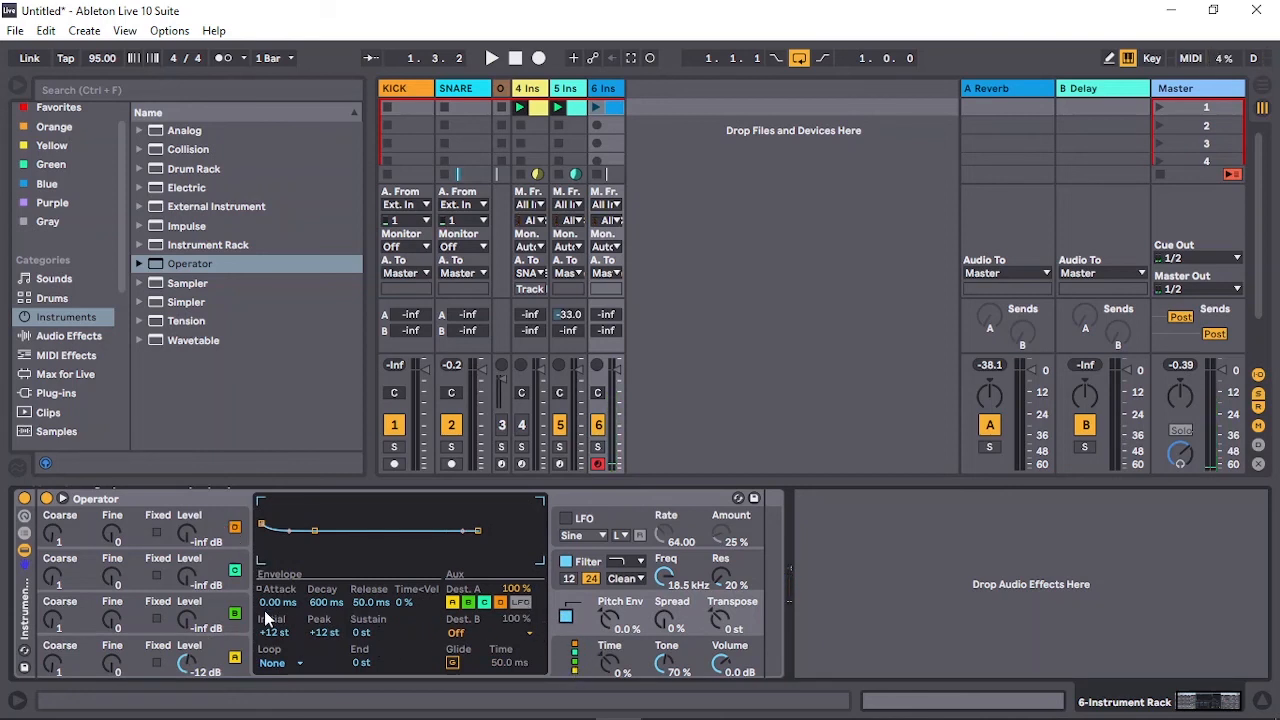
left_click_drag(368, 602, 322, 565)
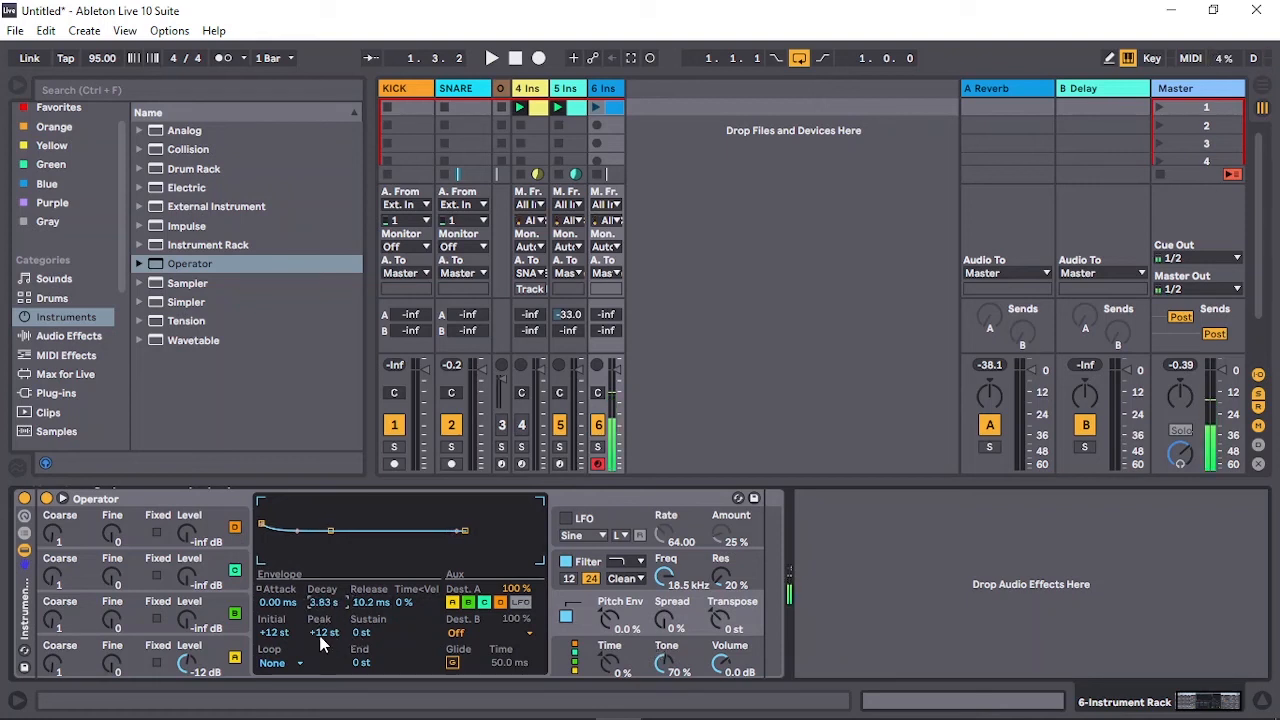
left_click_drag(322, 643, 322, 598)
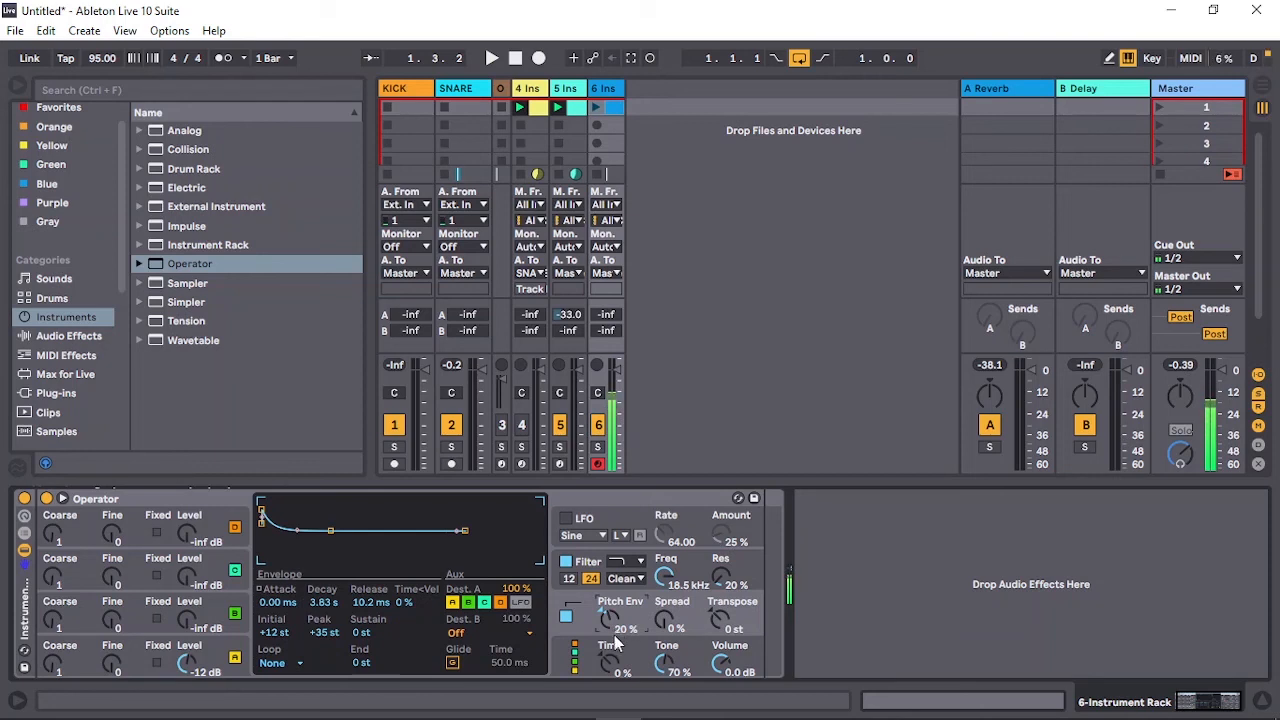
Step: Set oscillator A's level to -7.0 dB, and give oscillator B a 217 ms decay with sustain at -inf
left_click(222, 662)
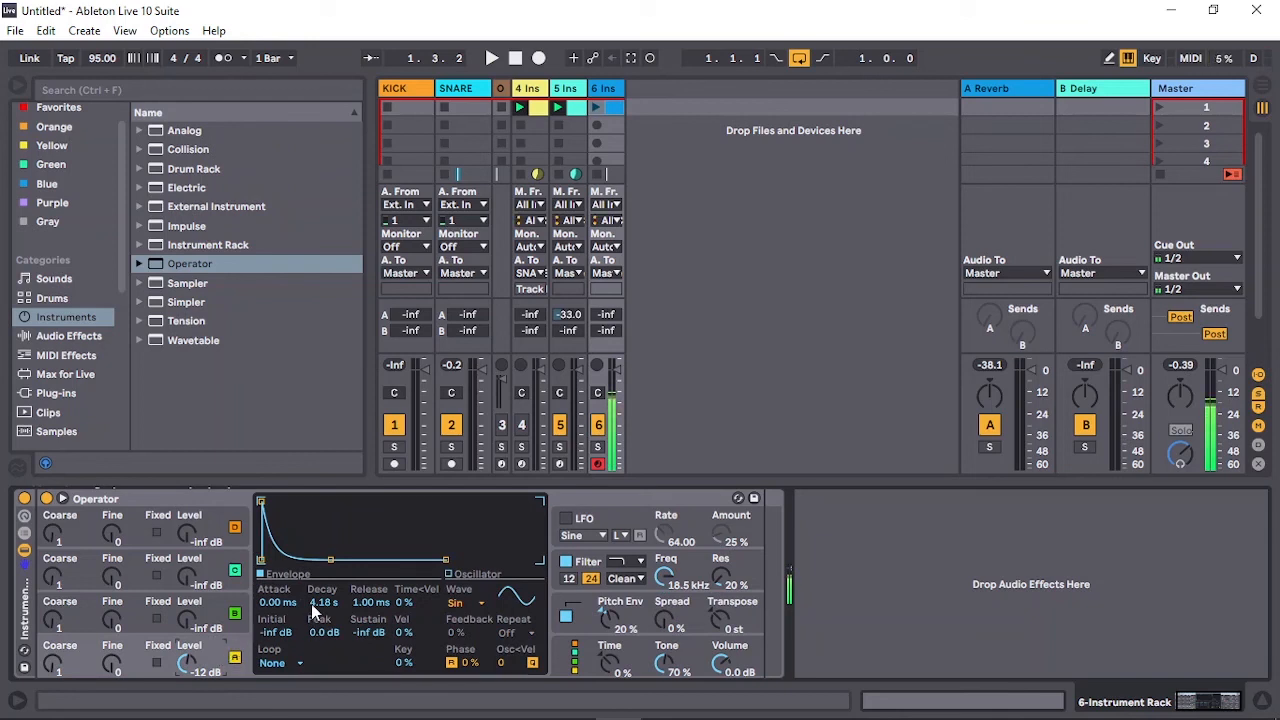
left_click_drag(311, 605, 311, 575)
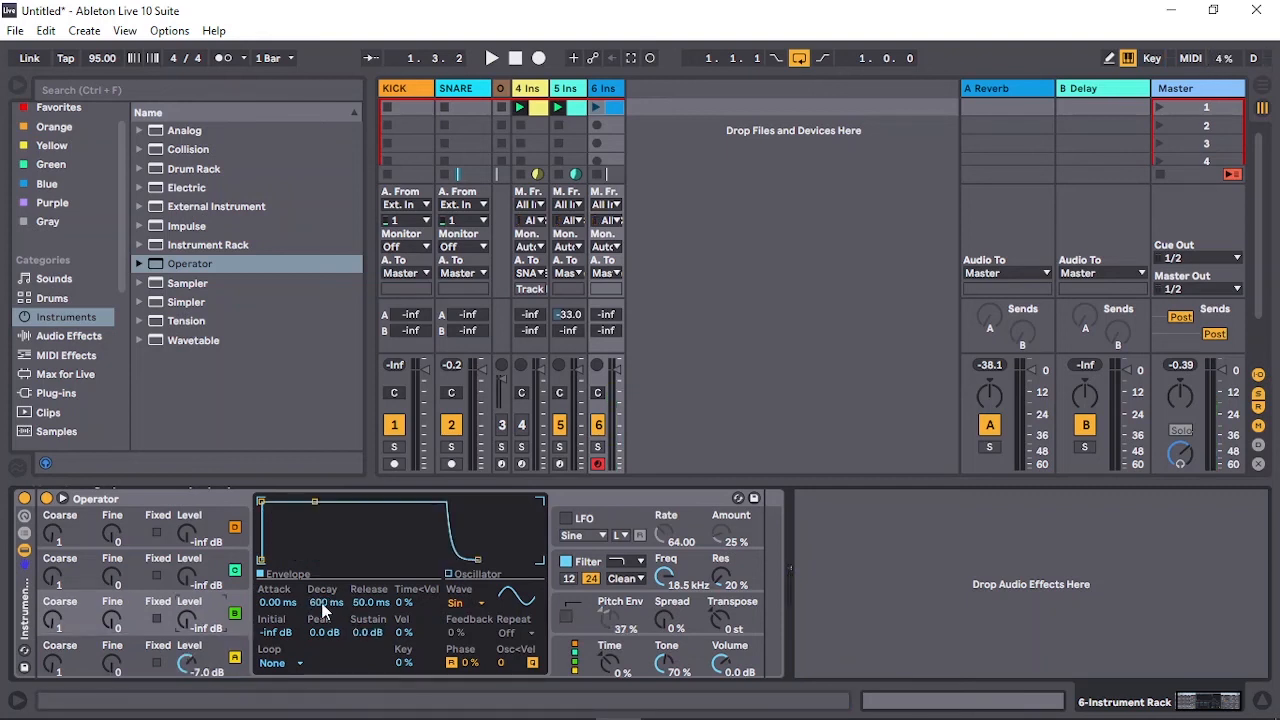
left_click_drag(314, 503, 307, 560)
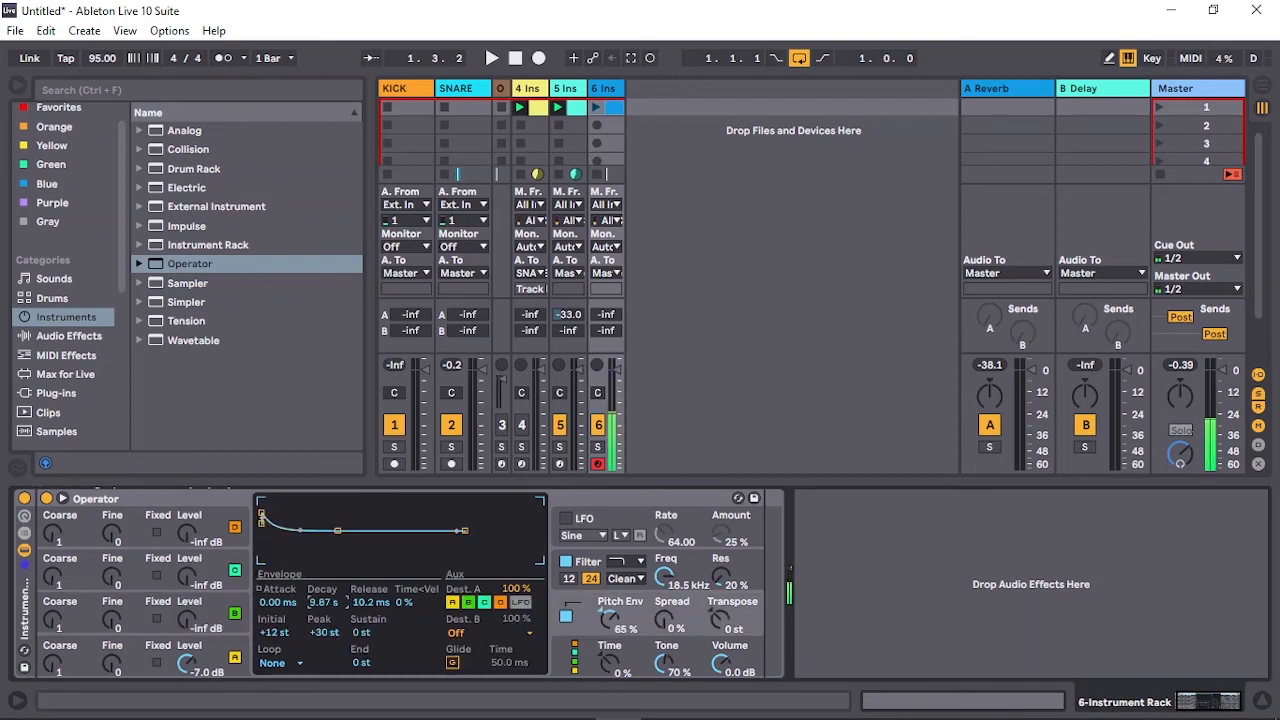
Step: Set the pitch envelope's peak to +30 st, decay to 7.63 s and amount to 65%, and return to oscillator A
left_click_drag(323, 602, 323, 607)
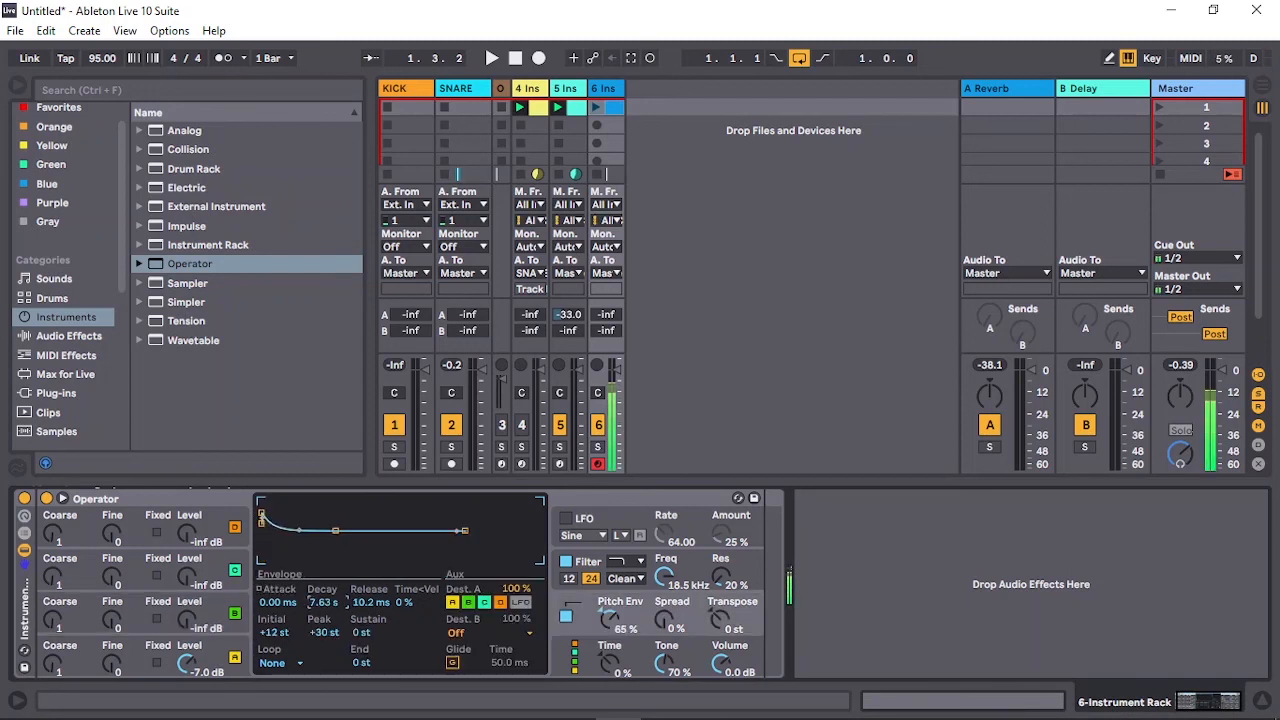
left_click(220, 662)
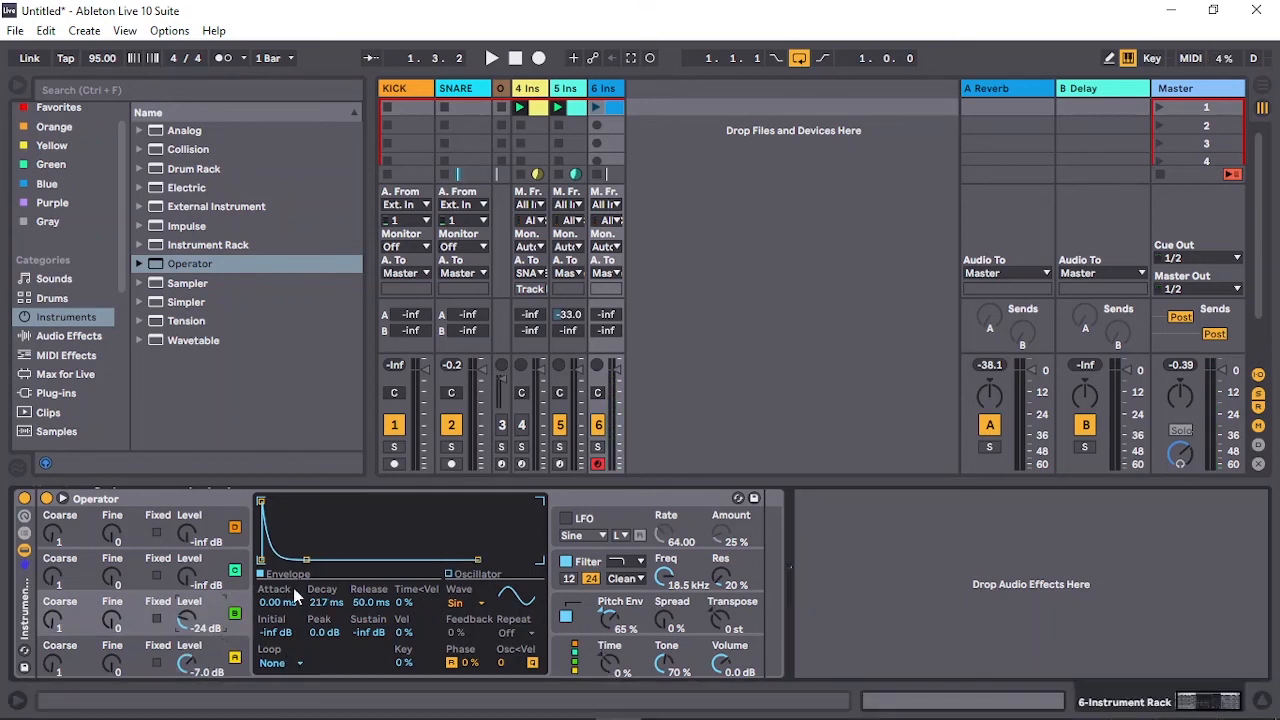
Step: Set oscillator B's sustain to 0.0 dB, its decay to 719 ms and its level to -25 dB
left_click_drag(306, 560, 316, 508)
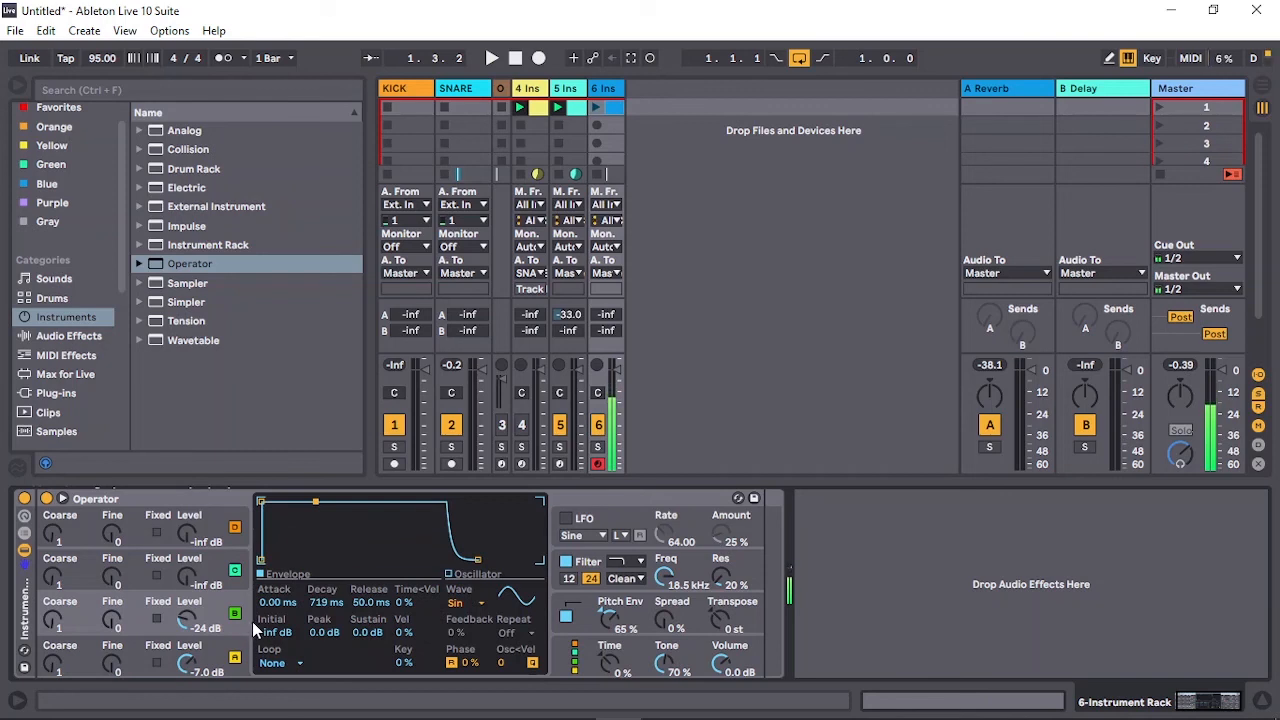
mouse_move(186, 620)
left_mouse_down()
mouse_move(186, 600)
mouse_move(184, 635)
left_mouse_up()
Step: Readjust oscillator A's decay time and set the pitch envelope amount to 59%
left_click(204, 651)
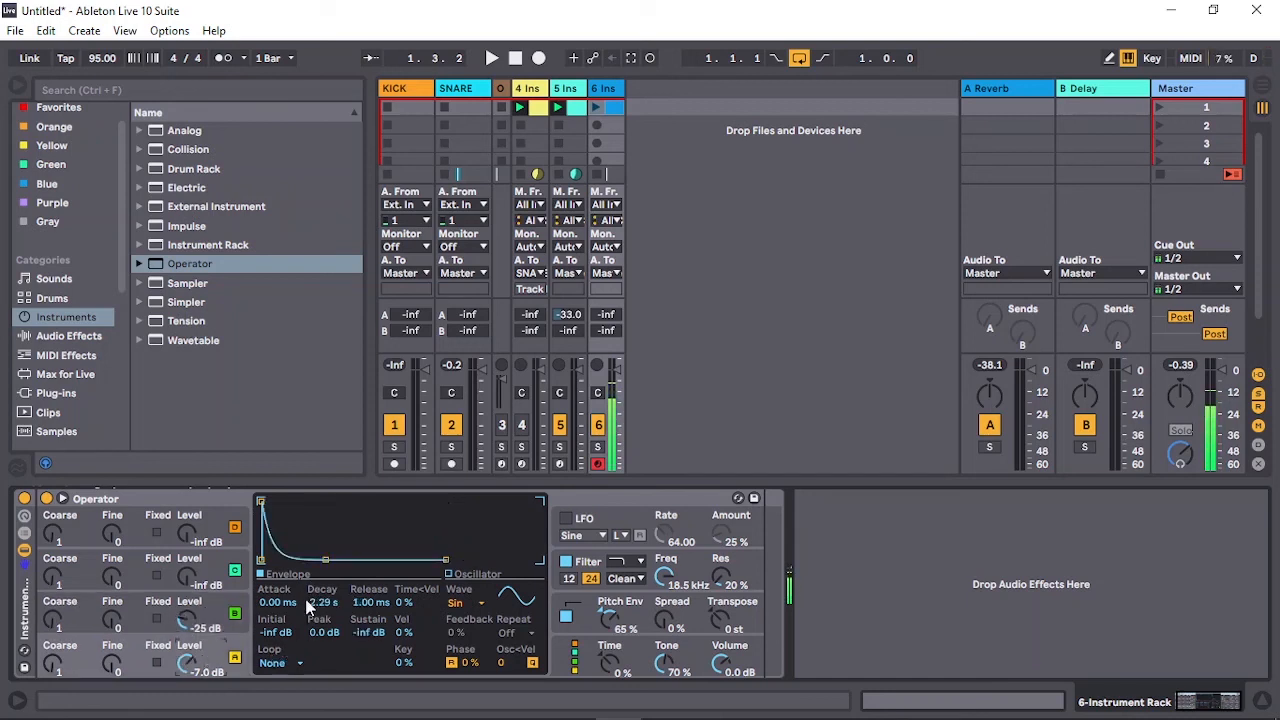
left_click_drag(318, 602, 318, 630)
left_click_drag(315, 601, 315, 590)
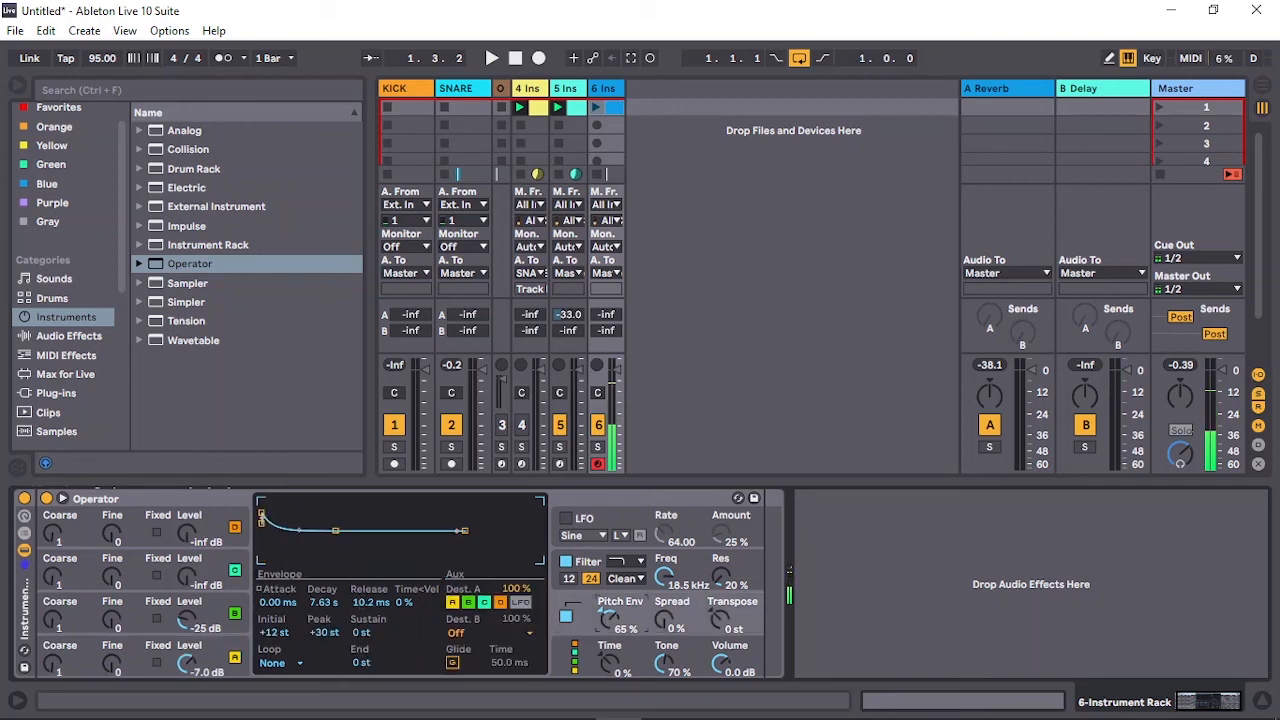
left_click_drag(608, 620, 608, 626)
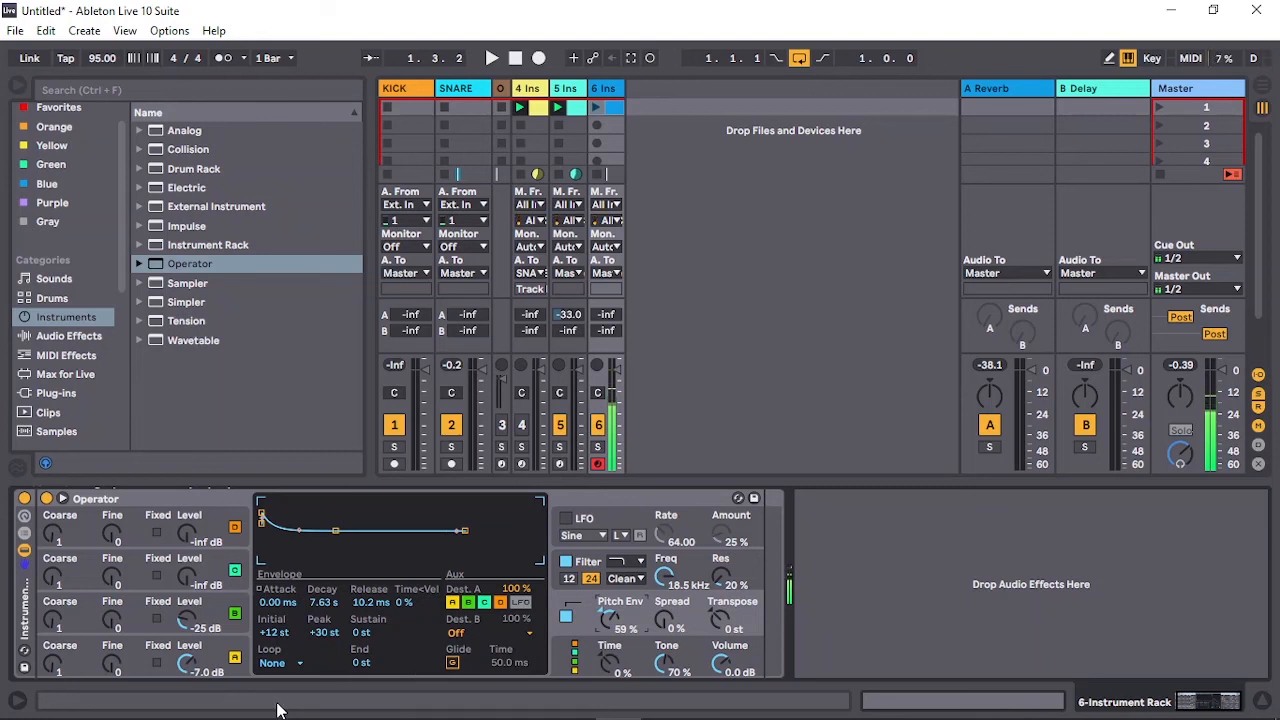
Step: Set oscillator C's waveform to white noise (NoW) and its level to -24 dB
left_click(206, 568)
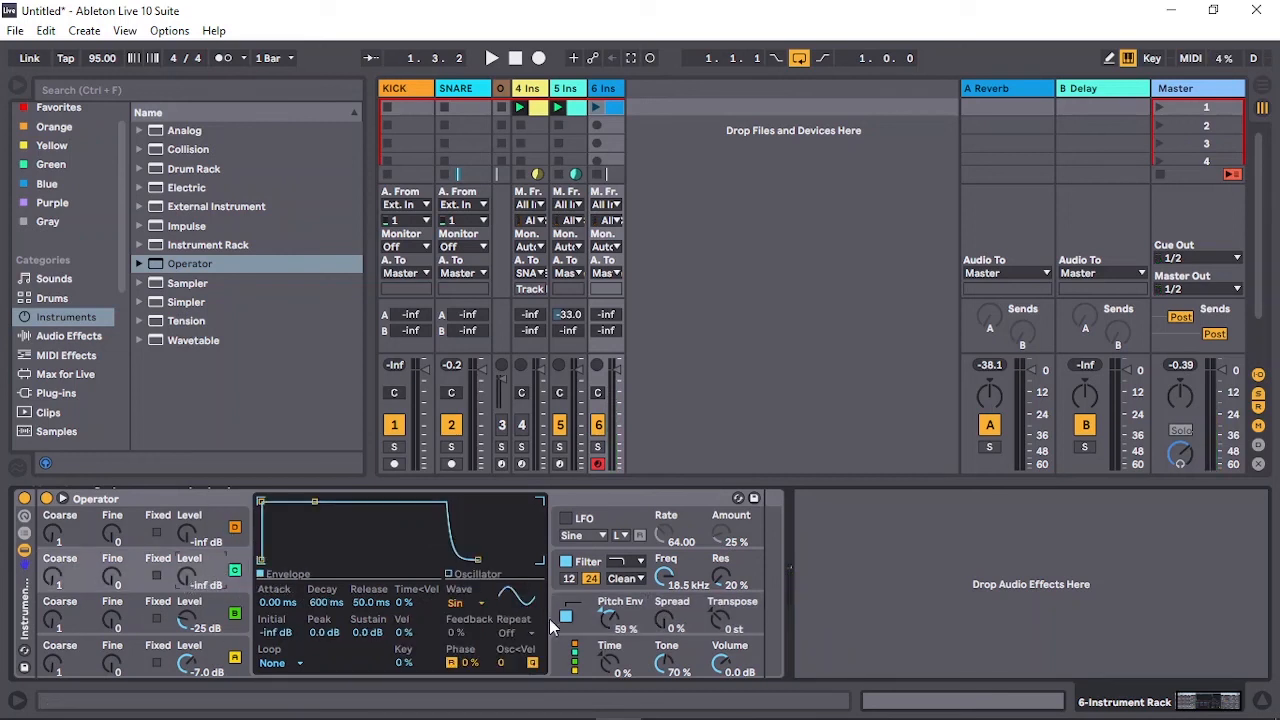
left_click(474, 603)
left_click(481, 583)
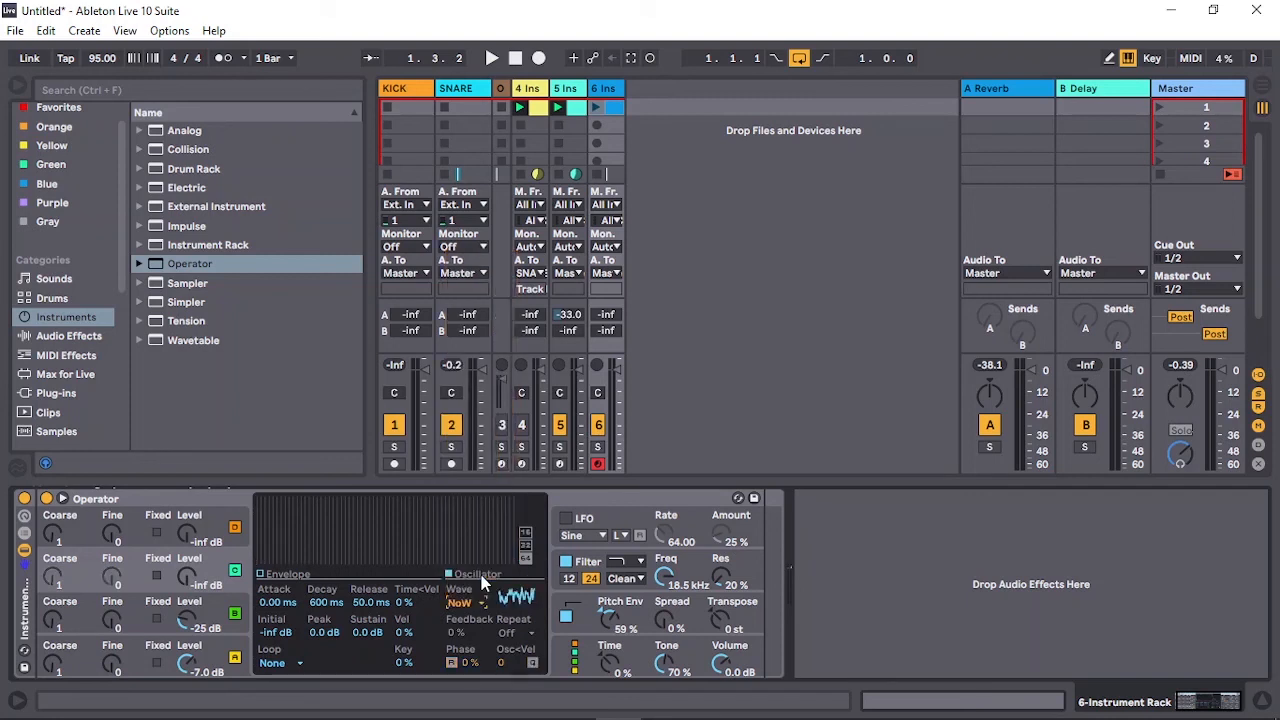
left_click_drag(191, 576, 191, 554)
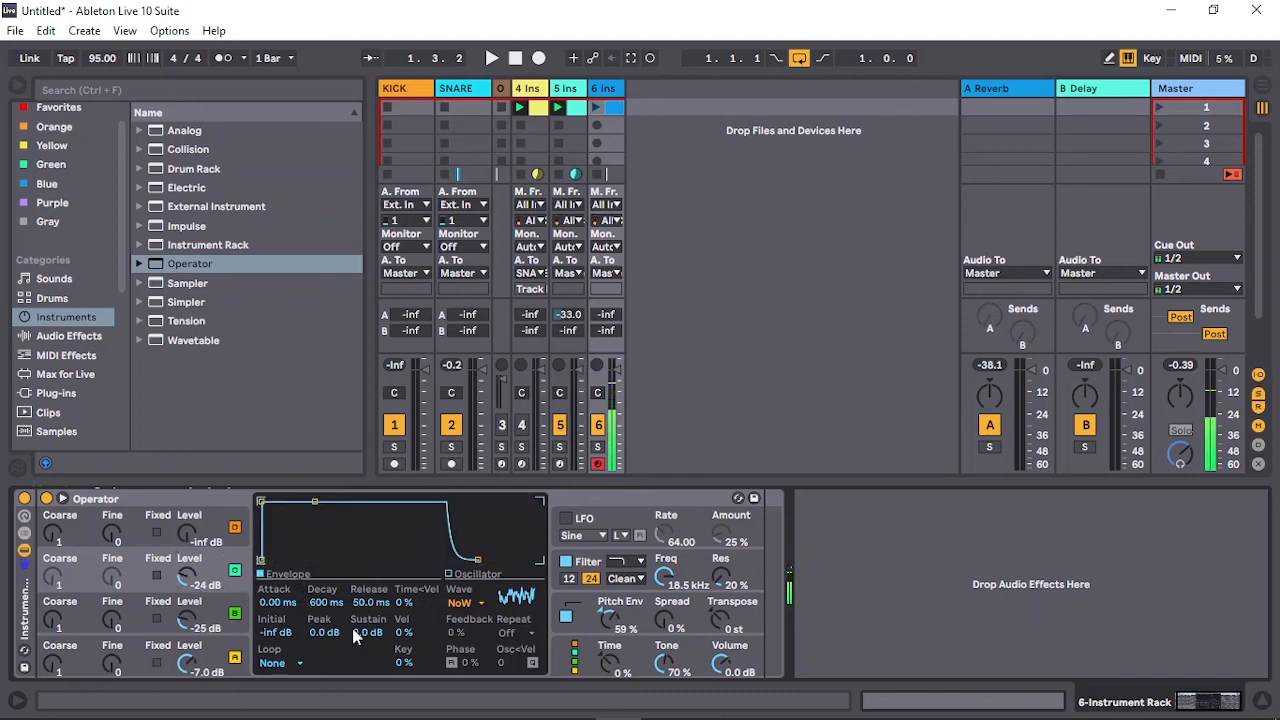
Step: Set oscillator C's envelope decay to 73.5 ms, release to 4.70 ms and sustain to -23 dB
left_click_drag(328, 602, 328, 660)
left_click_drag(328, 602, 368, 662)
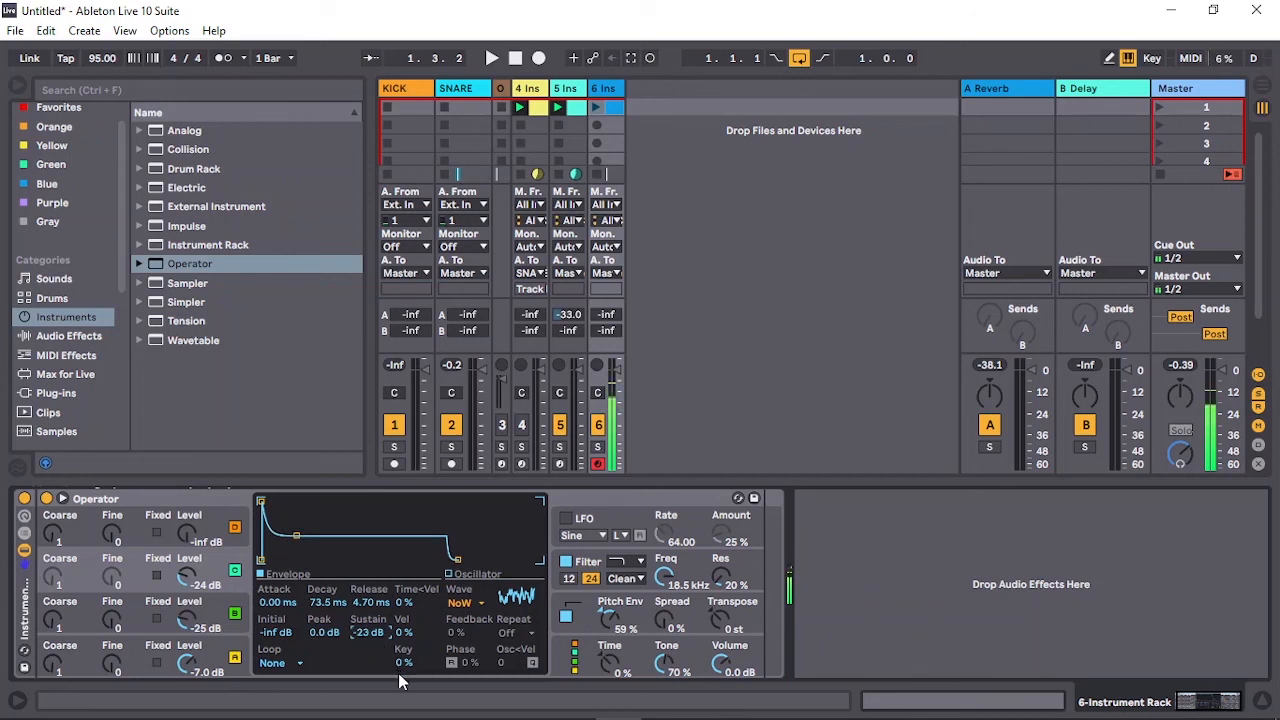
Step: Choose the two-by-two oscillator algorithm, and set oscillator A to -9.5 dB with 1.37 s decay, oscillator C to -36 dB and volume to 2.8 dB
left_click(576, 664)
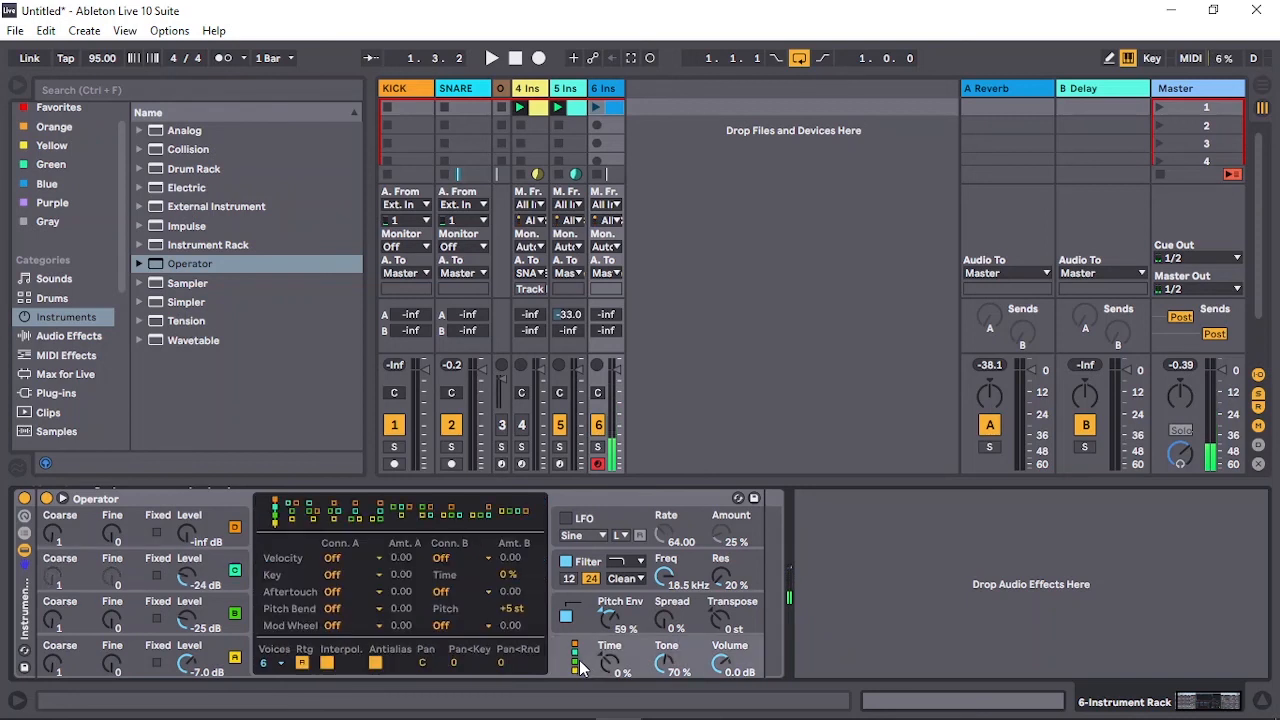
left_click(293, 515)
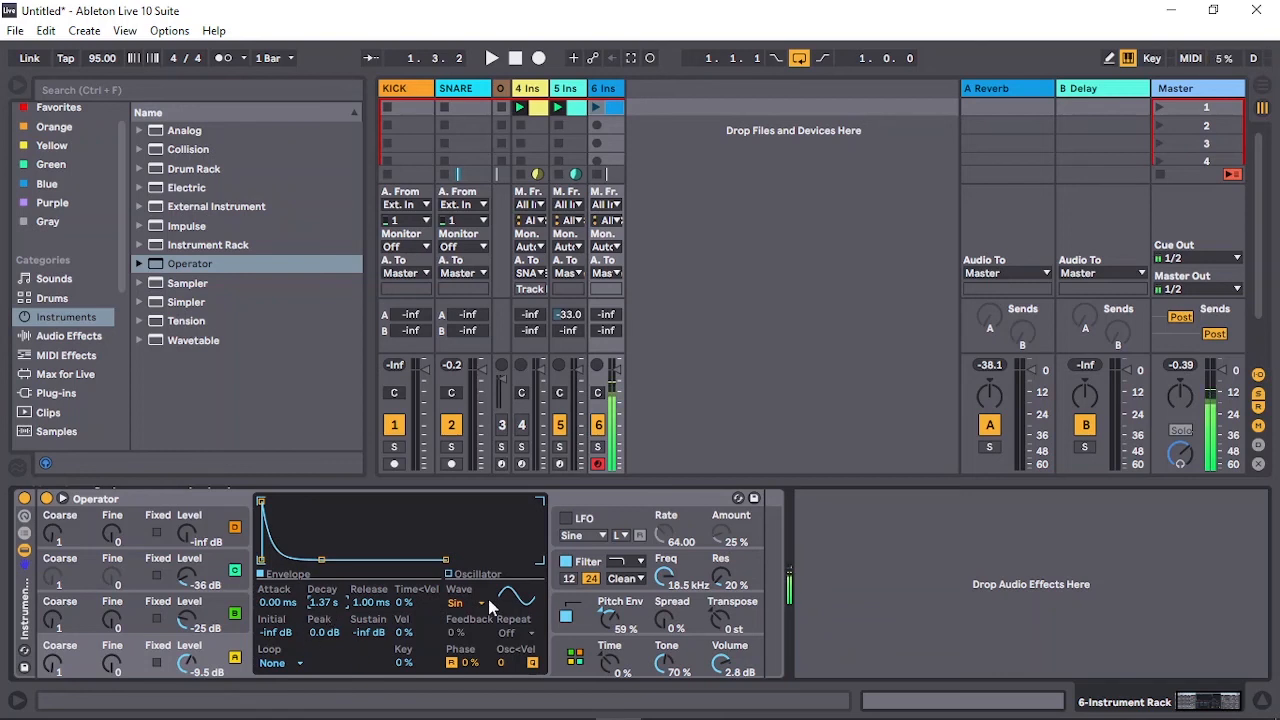
Step: Set oscillator C's peak to -3.4 dB, sustain to -36 dB, release to 1.00 ms, decay to 376 ms and level to -43 dB
left_click(157, 594)
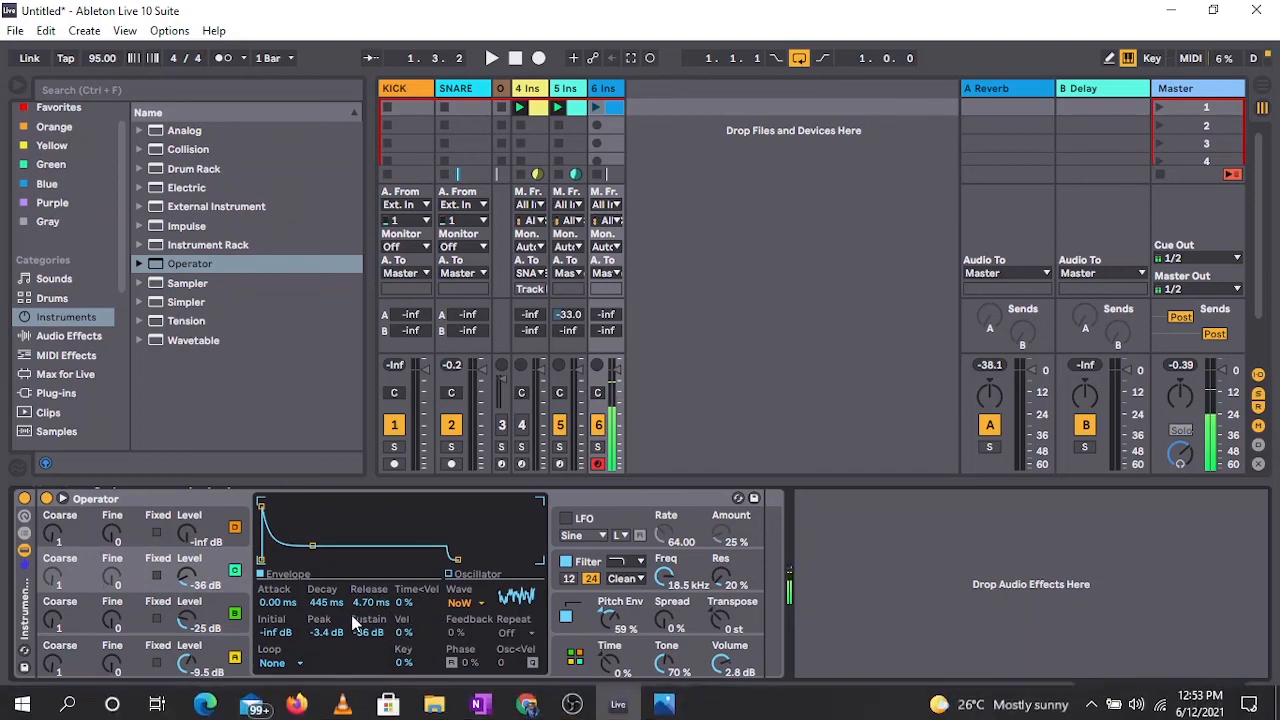
left_click_drag(371, 601, 371, 650)
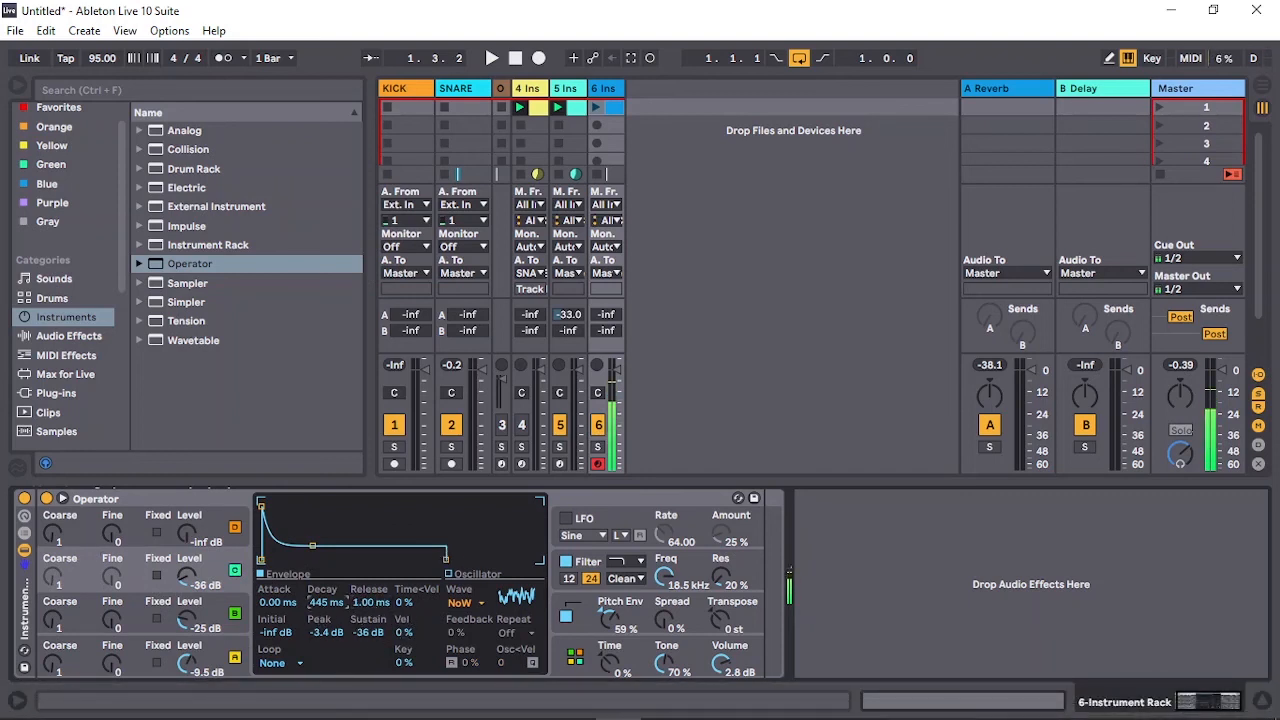
left_click_drag(326, 602, 326, 570)
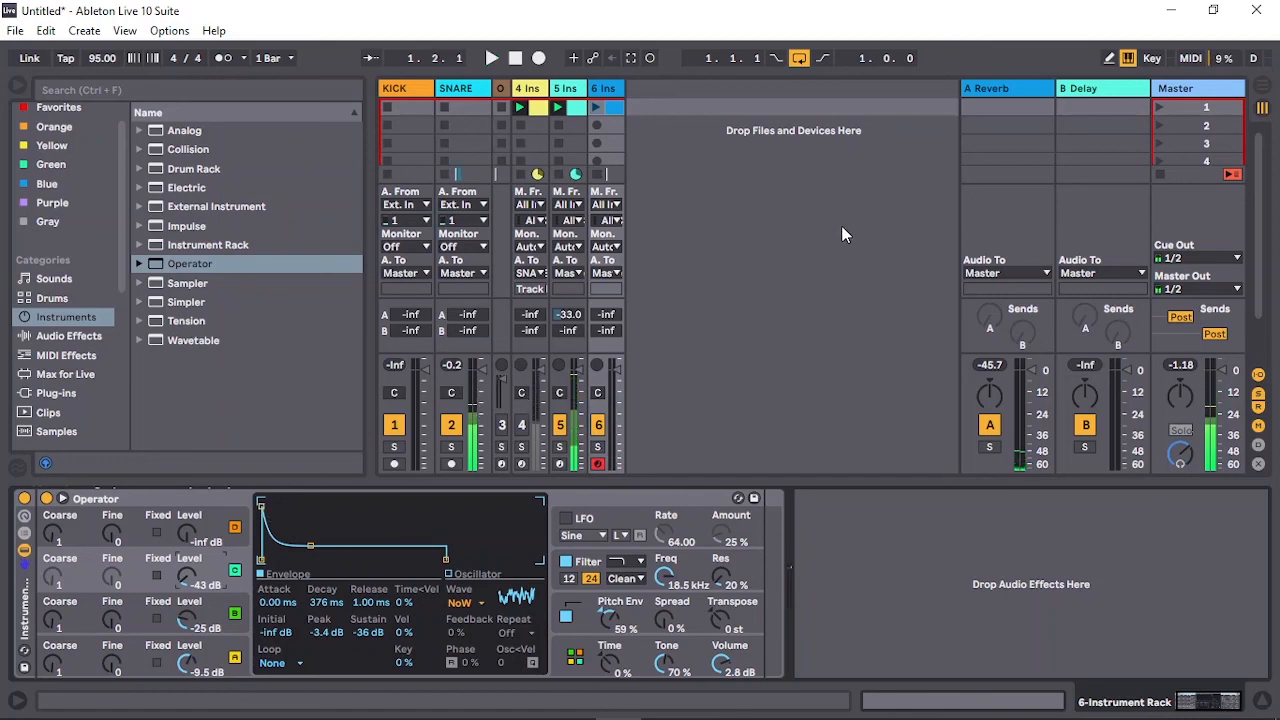
Step: Switch to the Arrangement View, return all tracks to arrangement playback and play the KICK and SNARE clips
left_click(1262, 87)
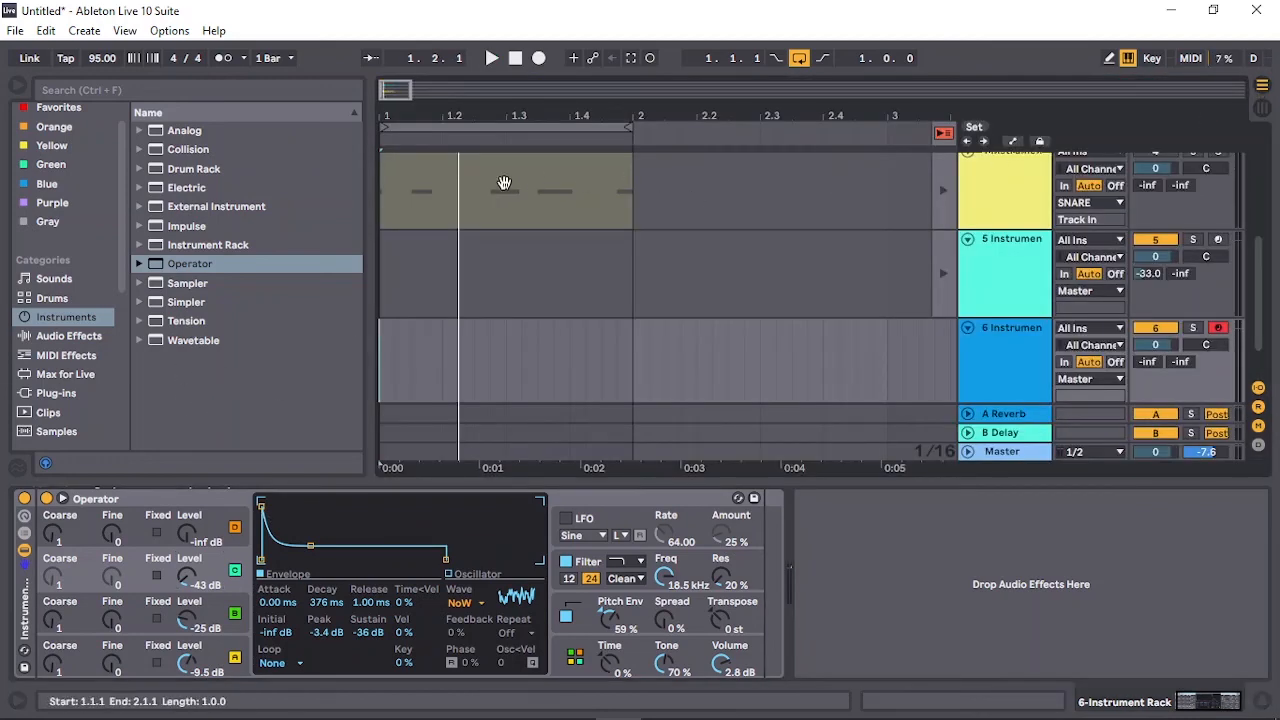
scroll(510, 230, "up", 6)
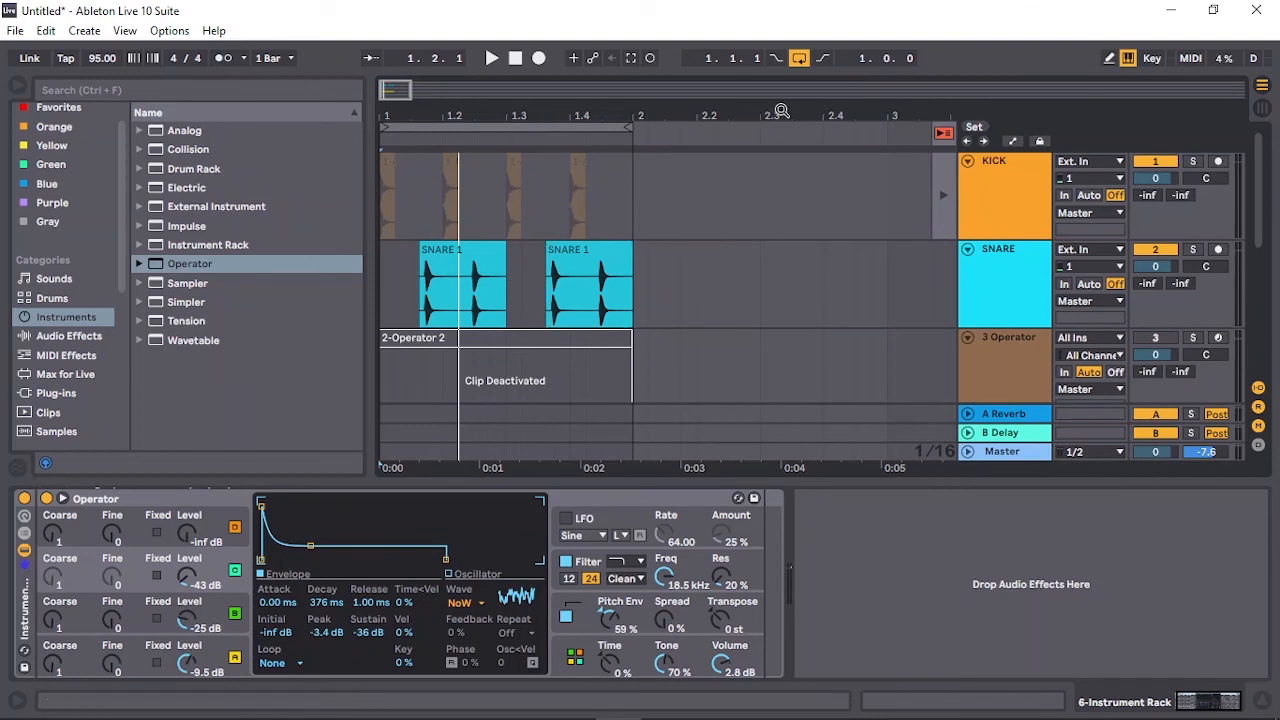
left_click(944, 134)
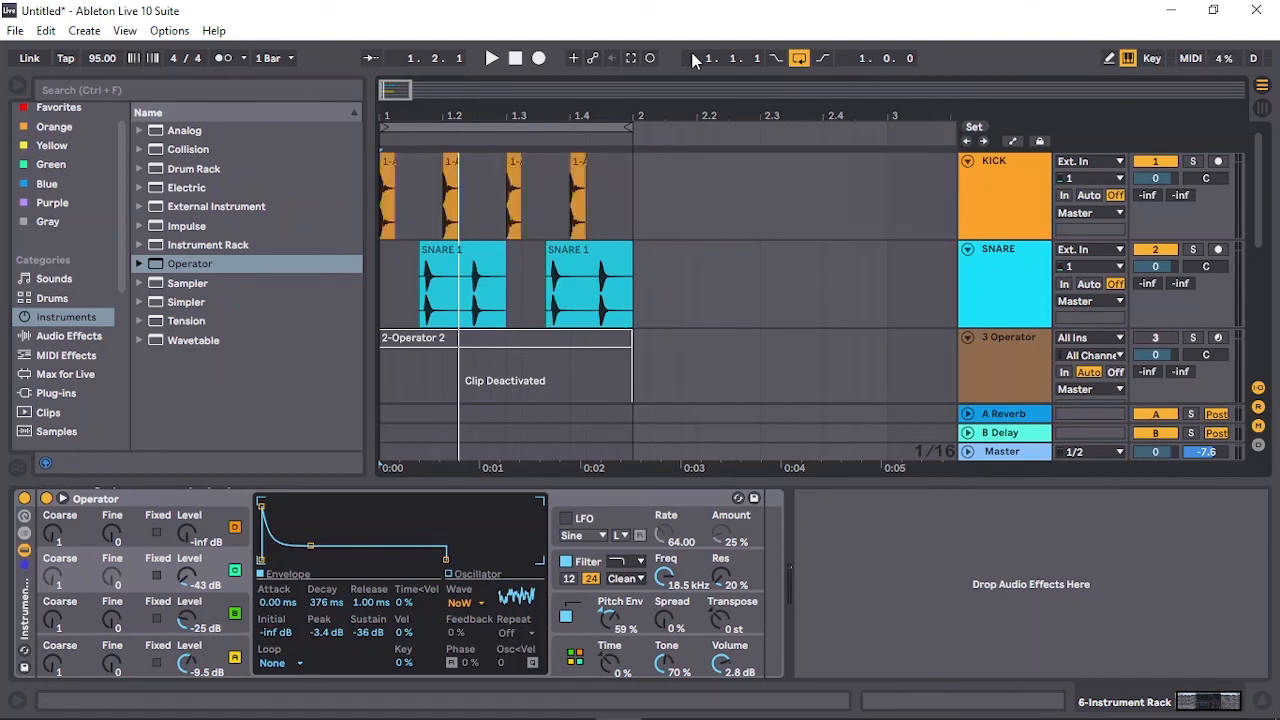
left_click(493, 60)
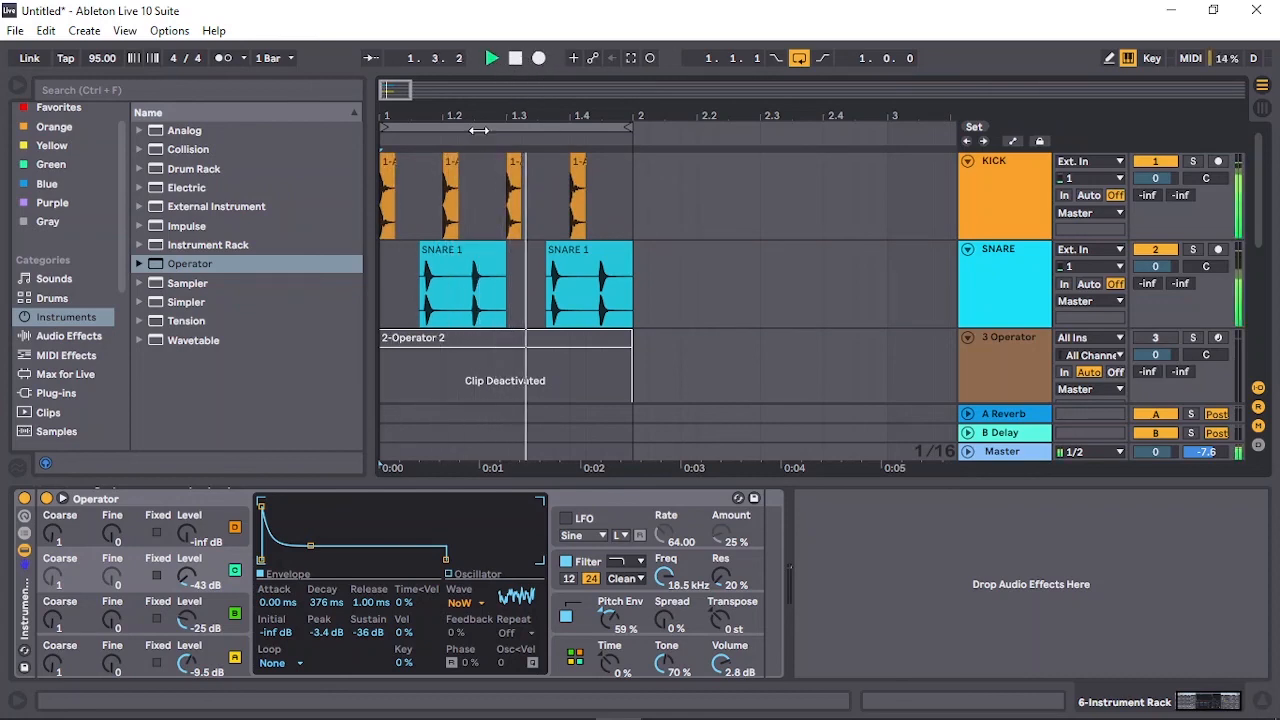
Step: Return to the Session View, stop playback and launch the clip on track 5
key("Tab")
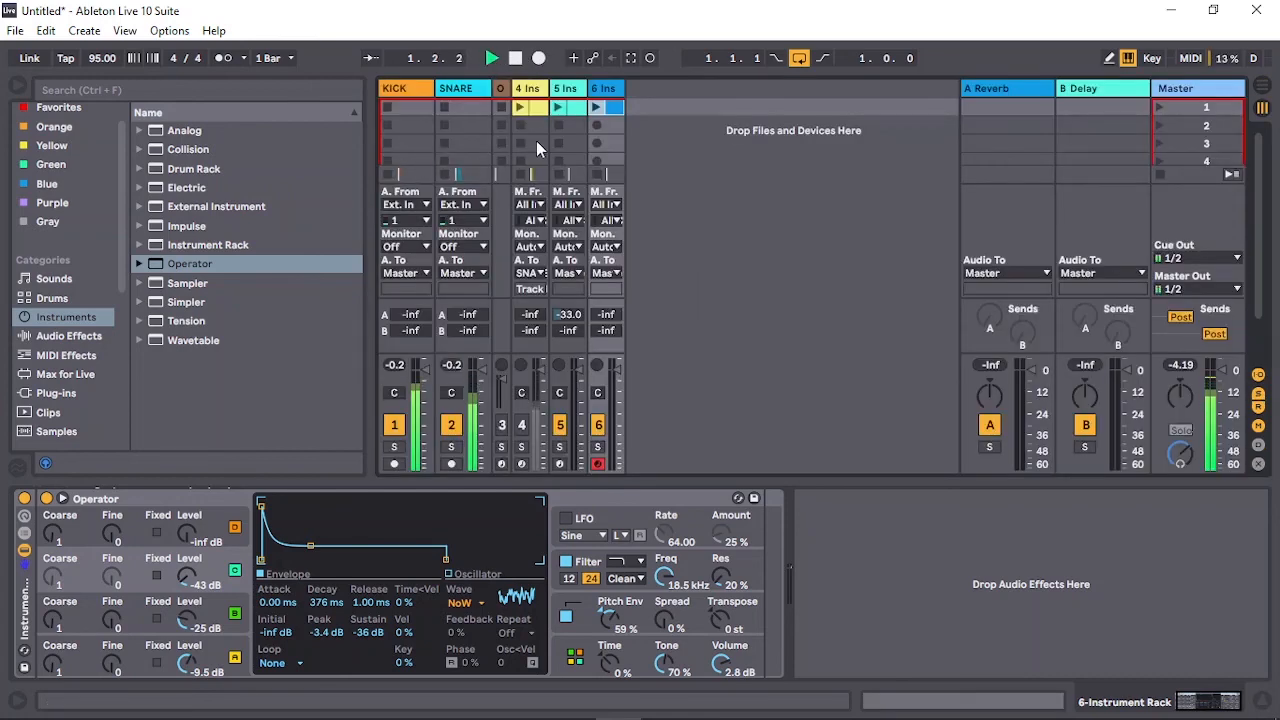
key("space")
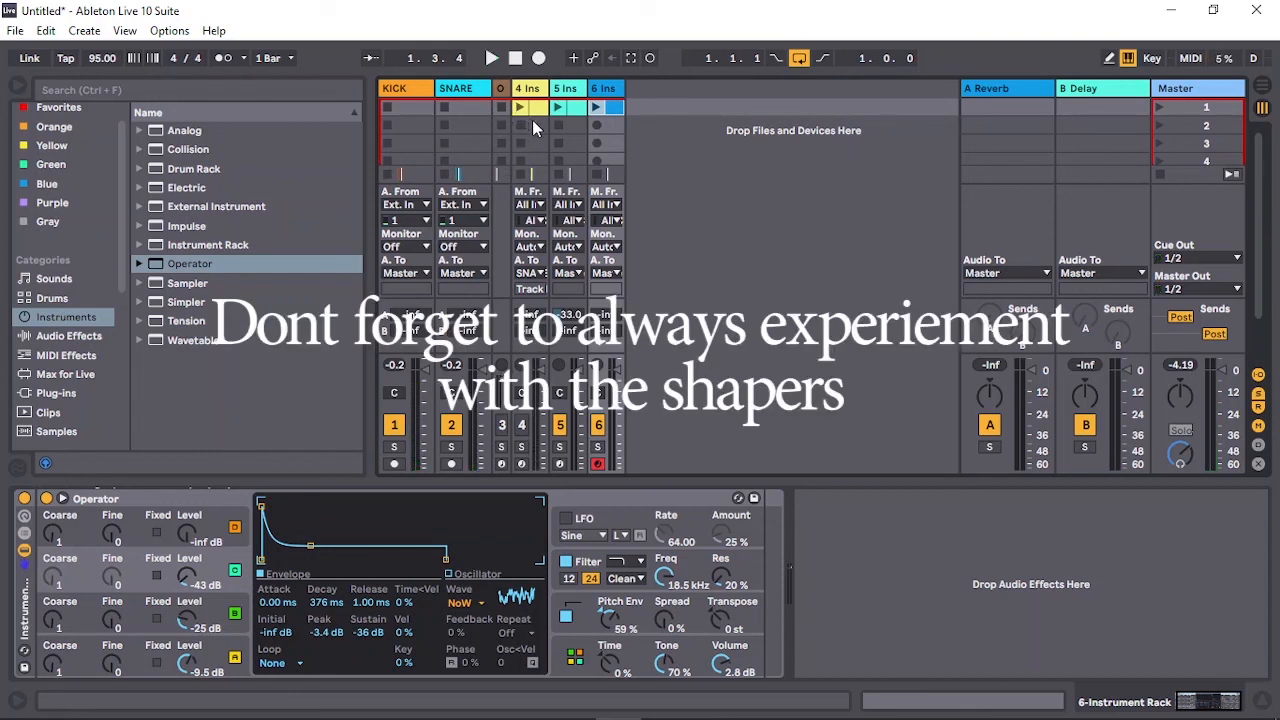
left_click(556, 109)
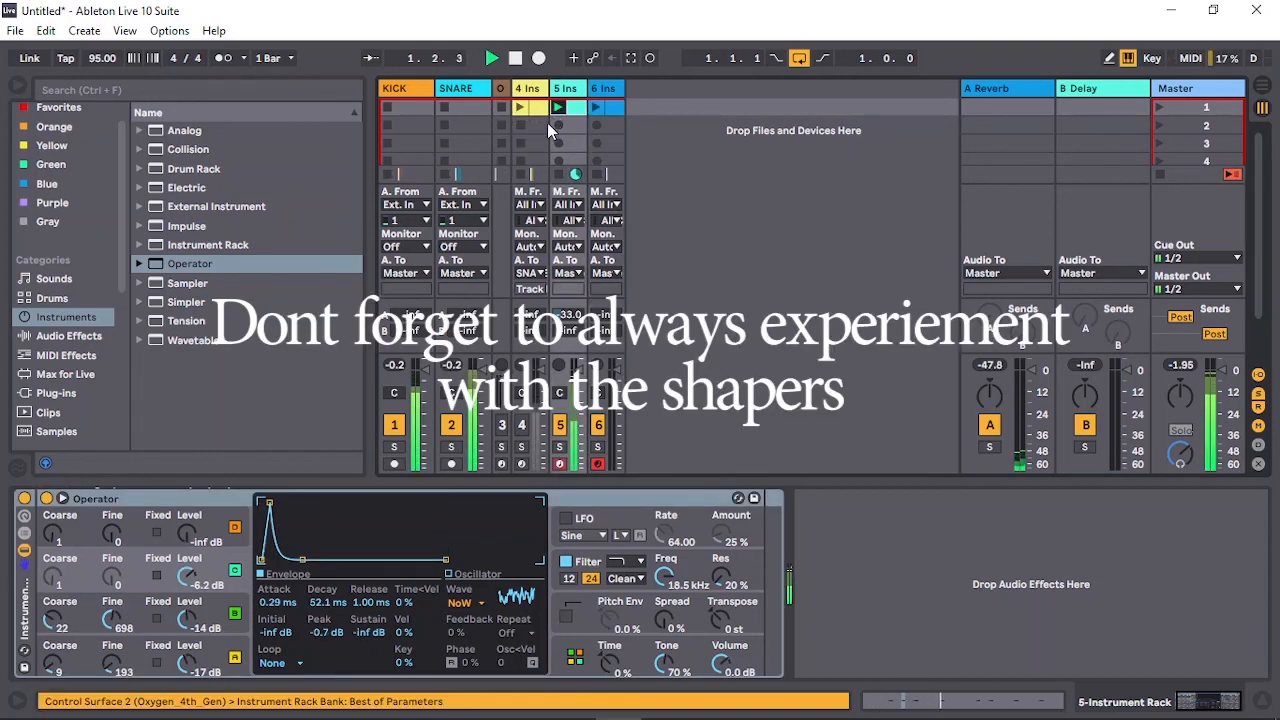